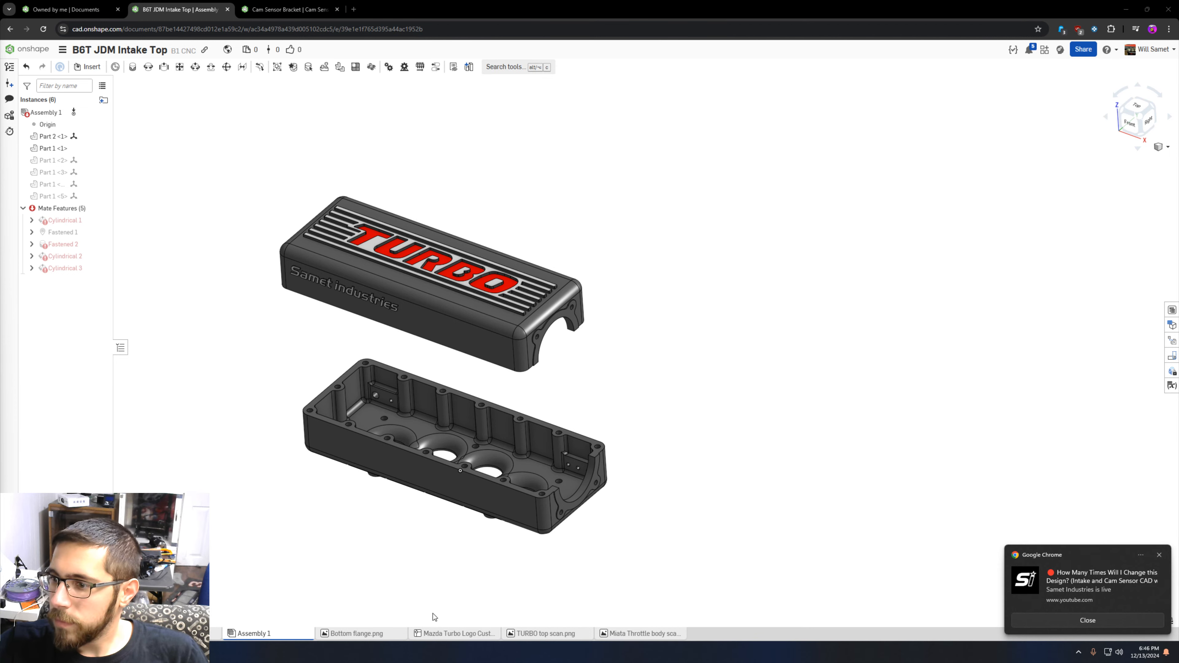
- Check the microphone access and sound input settings in Windows, close Settings and dismiss the Chrome notification
{"action": "left_click", "coordinate": [1099, 655]}
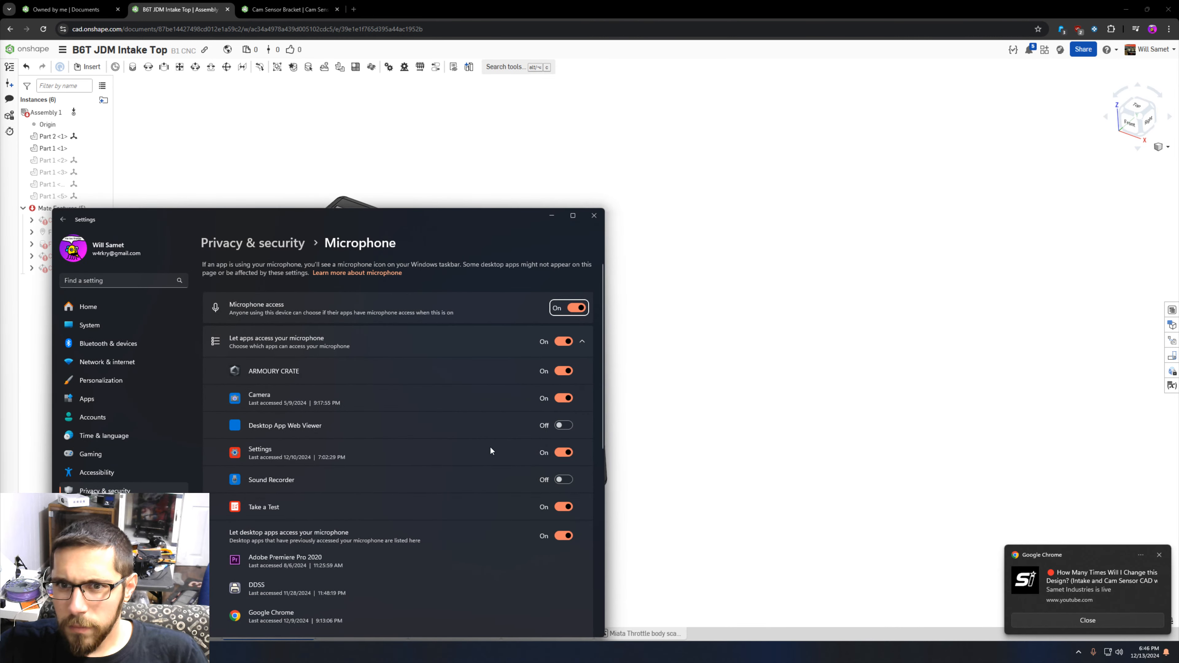
{"action": "left_click", "coordinate": [95, 329]}
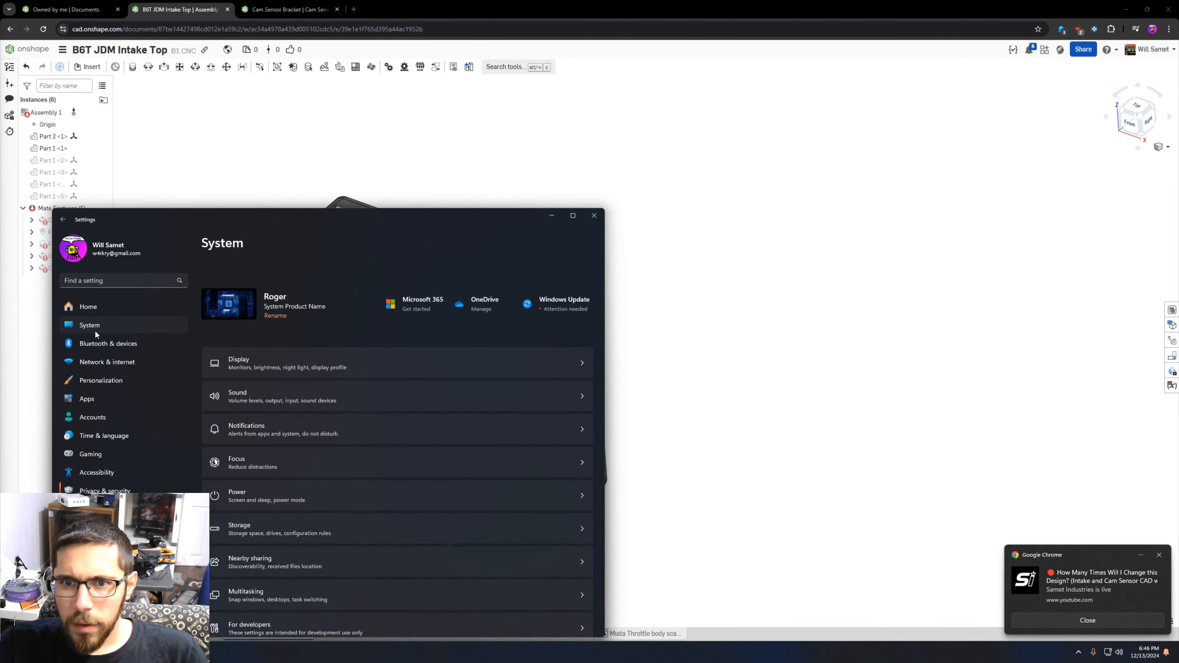
{"action": "left_click", "coordinate": [361, 379]}
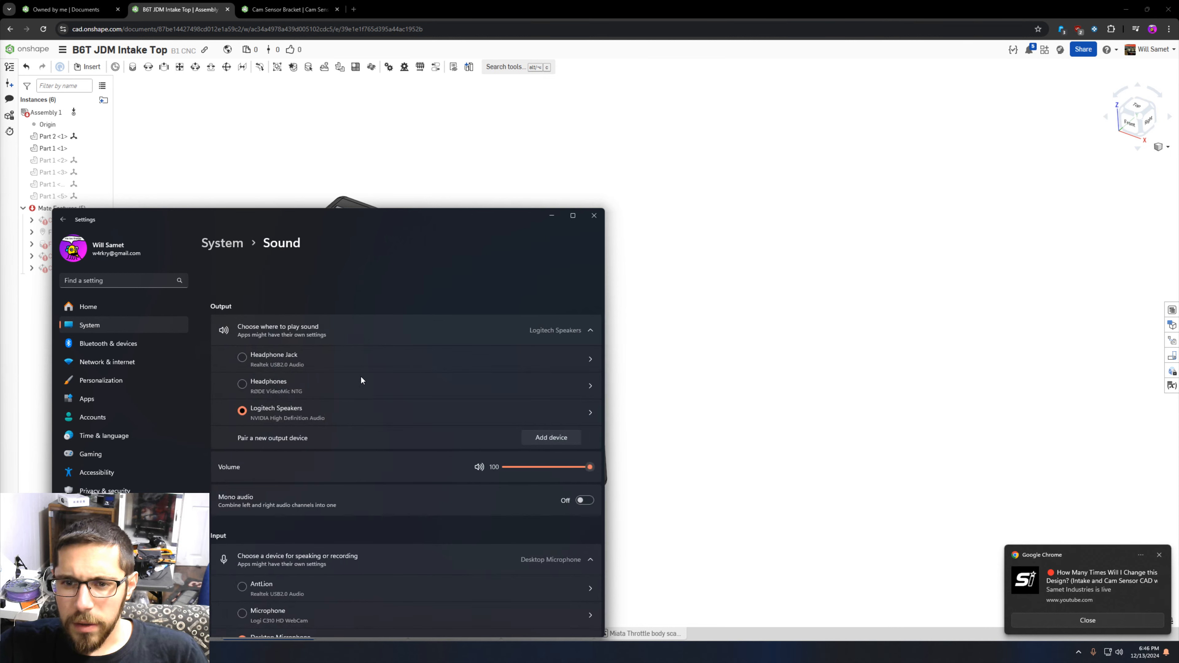
{"action": "scroll", "coordinate": [383, 395], "scroll_direction": "down", "scroll_amount": 5}
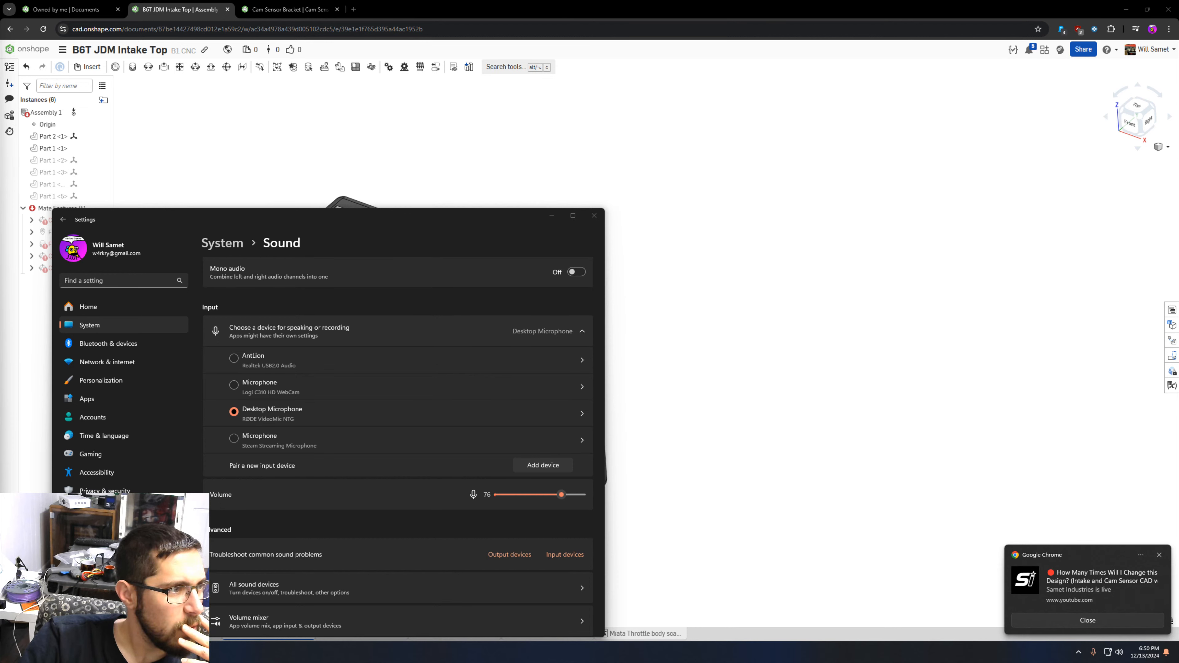
{"action": "left_click", "coordinate": [594, 216]}
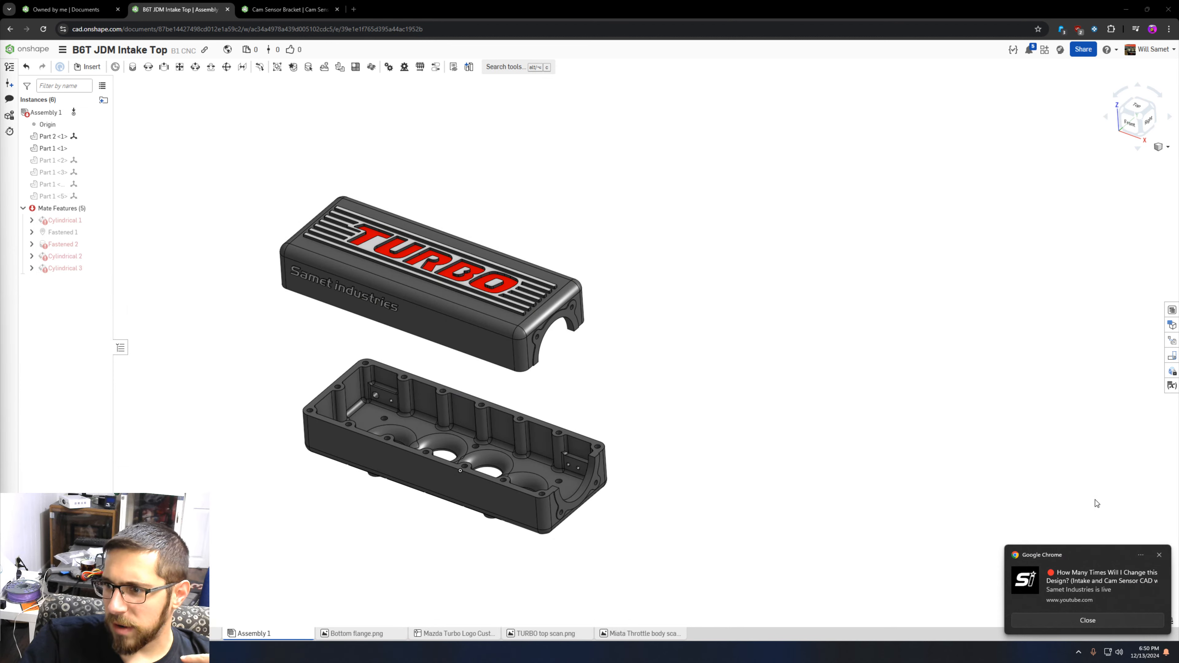
{"action": "left_click", "coordinate": [1160, 555]}
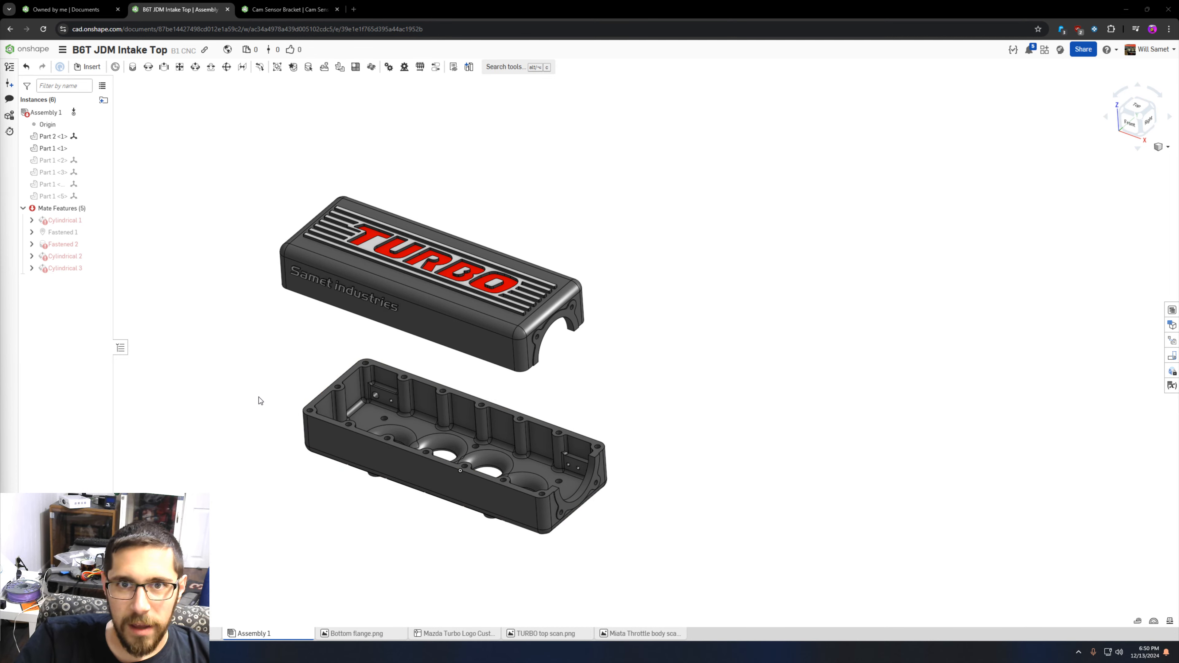
- Open the JDM Intake part studio from the assembly and hide the upper TURBO cover to expose the lower housing
{"action": "scroll", "coordinate": [260, 400], "scroll_direction": "up", "scroll_amount": 2}
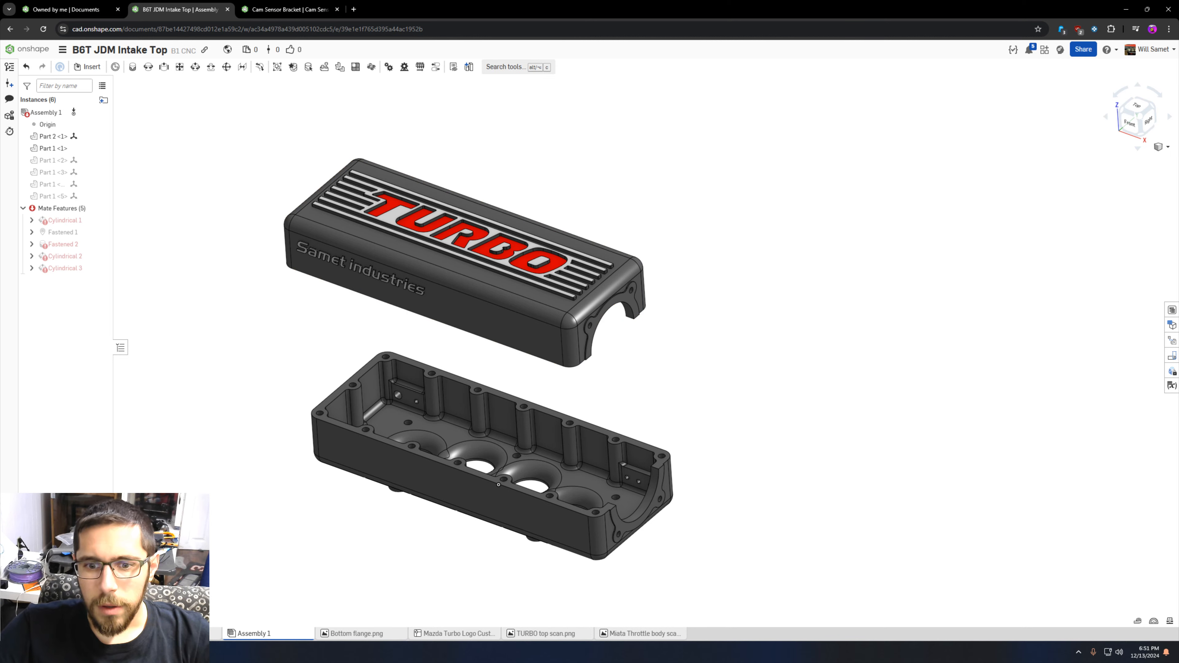
{"action": "left_click", "coordinate": [88, 634]}
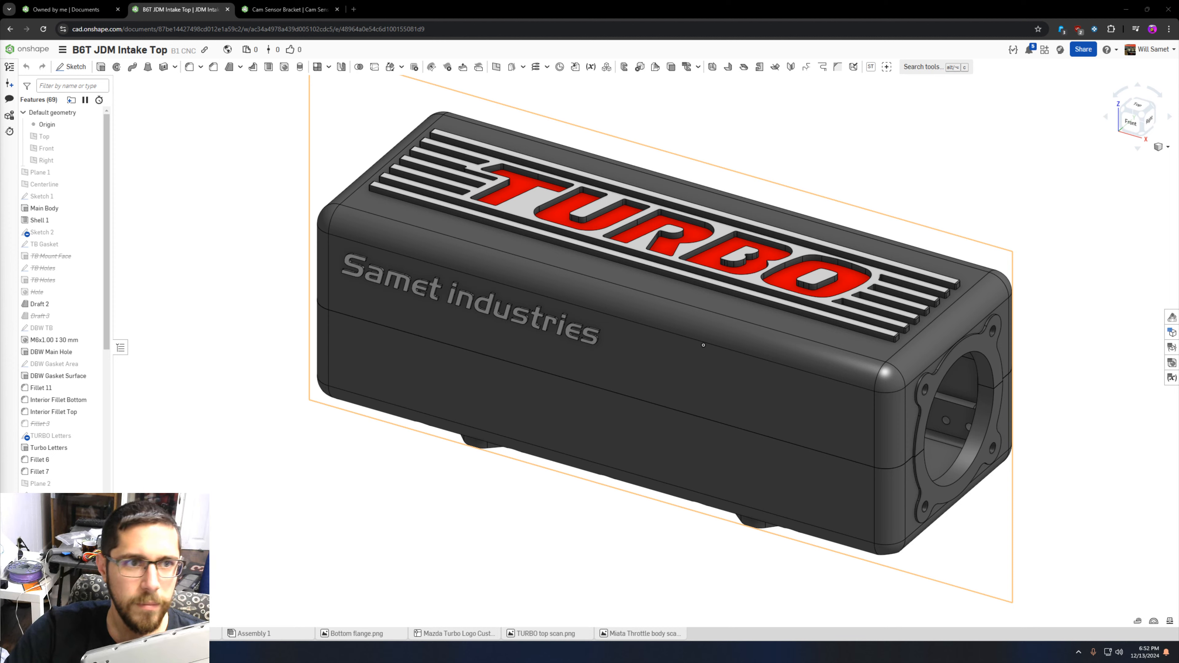
{"action": "key", "text": "XF86AudioLowerVolume"}
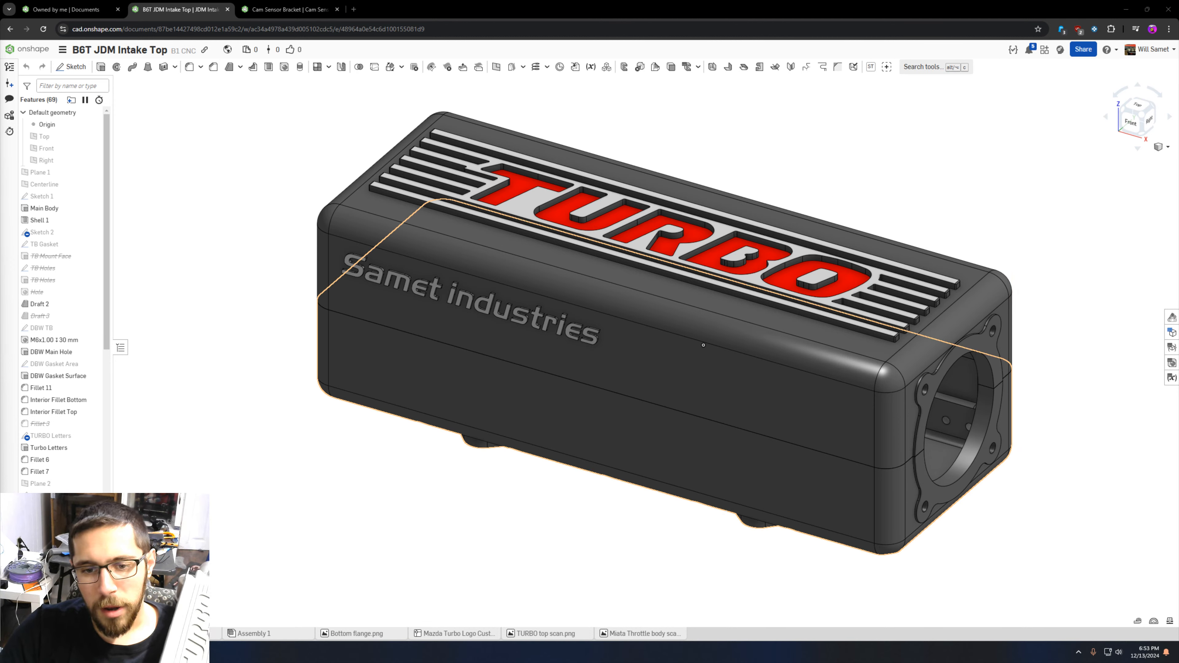
{"action": "key", "text": "y"}
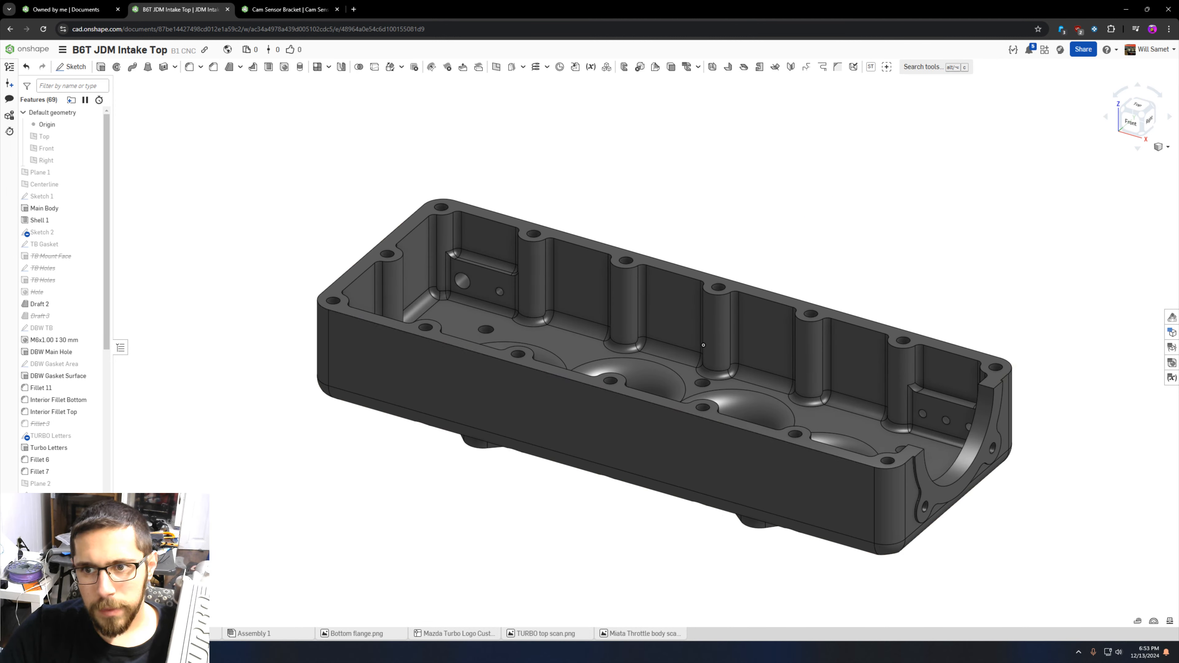
- Examine the raised pads with holes at both ends of the lower housing's long inner wall from several angles
{"action": "scroll", "coordinate": [466, 274], "scroll_direction": "up", "scroll_amount": 10}
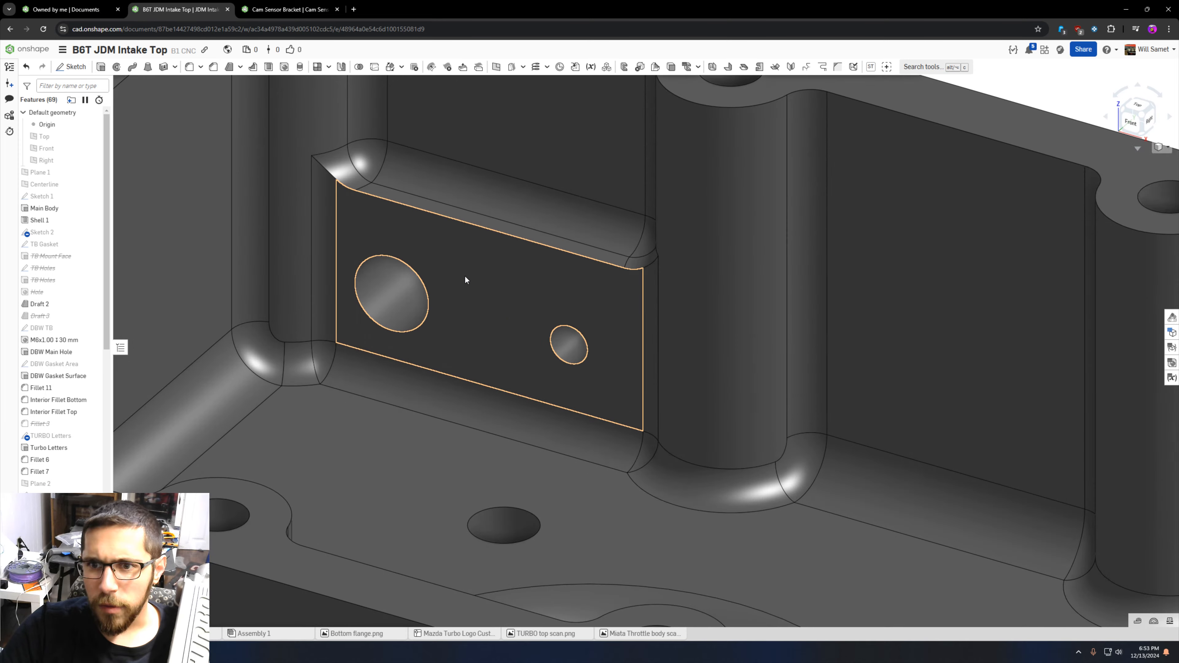
{"action": "scroll", "coordinate": [534, 324], "scroll_direction": "down", "scroll_amount": 10}
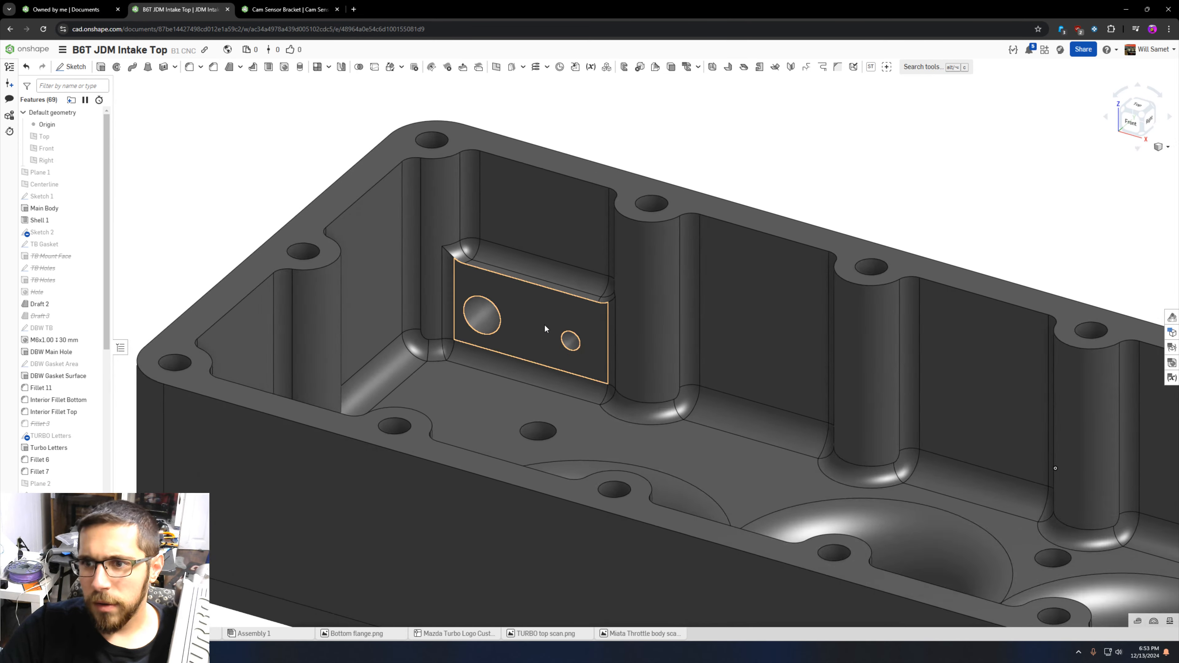
{"action": "scroll", "coordinate": [1008, 431], "scroll_direction": "down", "scroll_amount": 3}
{"action": "scroll", "coordinate": [1097, 437], "scroll_direction": "up", "scroll_amount": 8}
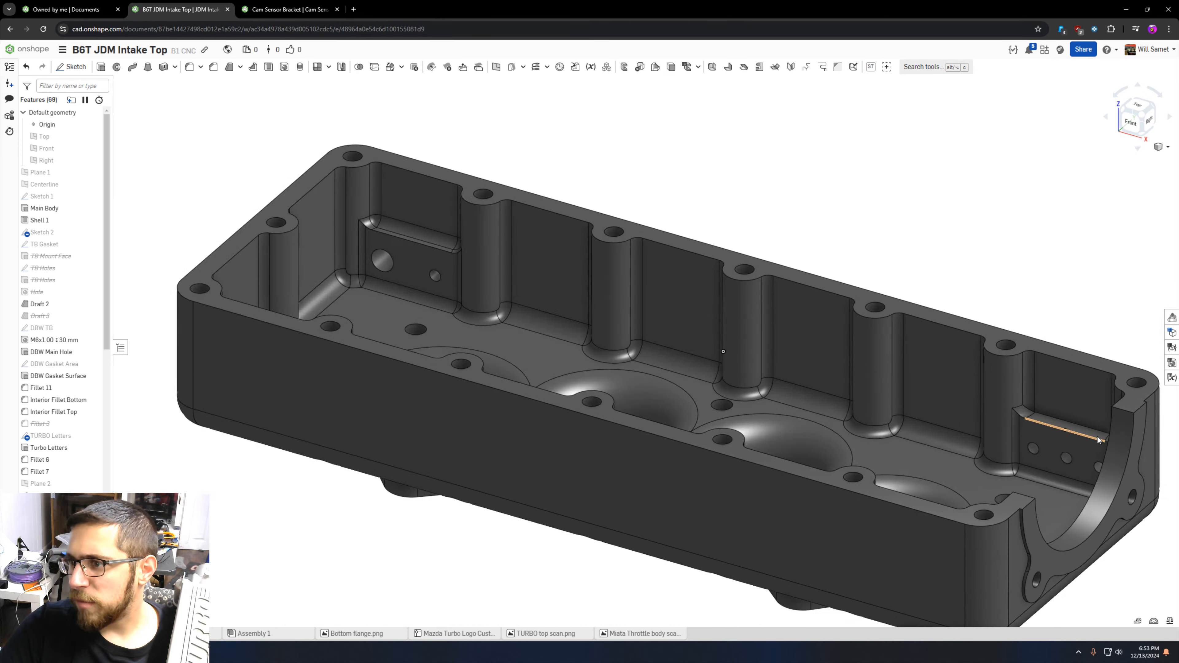
{"action": "right_click_drag", "start_coordinate": [1083, 435], "coordinate": [1038, 447]}
{"action": "scroll", "coordinate": [1026, 468], "scroll_direction": "down", "scroll_amount": 8}
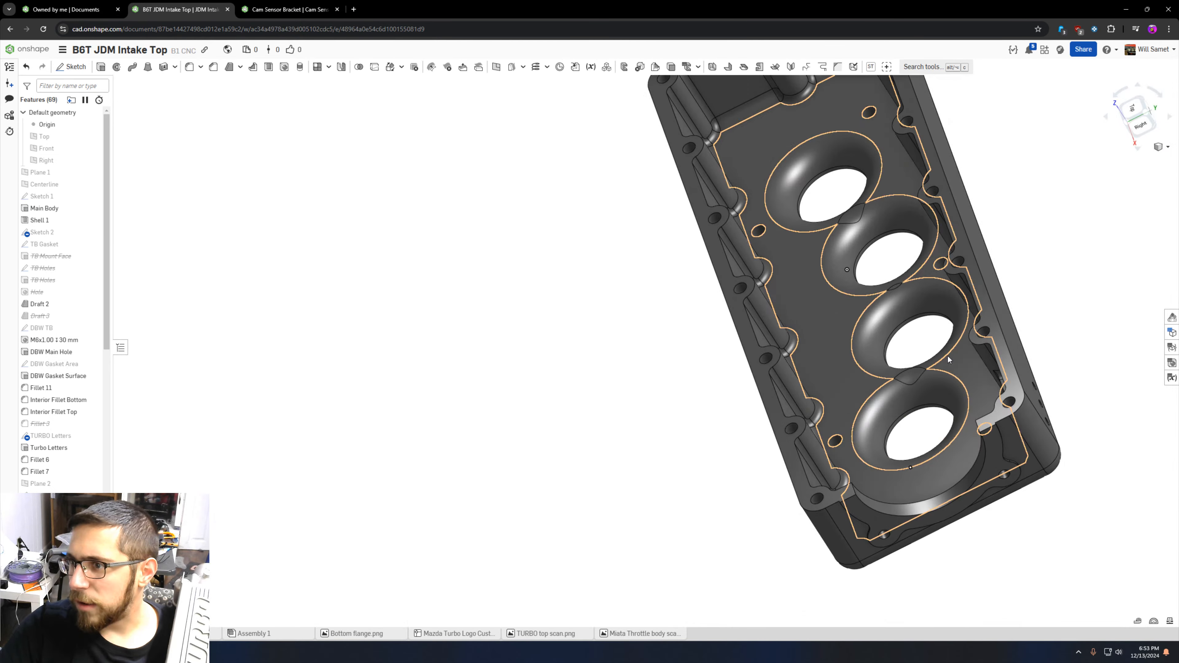
{"action": "scroll", "coordinate": [935, 151], "scroll_direction": "up", "scroll_amount": 3}
{"action": "scroll", "coordinate": [934, 151], "scroll_direction": "down", "scroll_amount": 4}
{"action": "right_click_drag", "start_coordinate": [929, 150], "coordinate": [932, 146]}
{"action": "scroll", "coordinate": [878, 161], "scroll_direction": "up", "scroll_amount": 10}
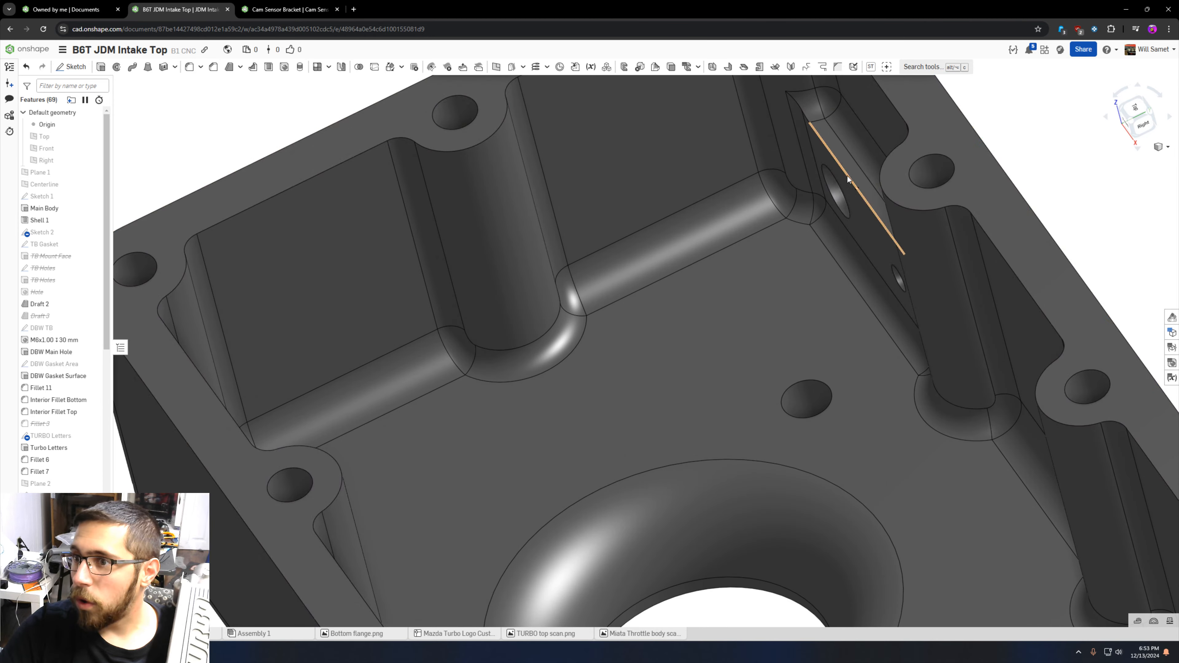
{"action": "scroll", "coordinate": [842, 278], "scroll_direction": "down", "scroll_amount": 2}
{"action": "scroll", "coordinate": [842, 278], "scroll_direction": "down", "scroll_amount": 3}
{"action": "right_click_drag", "start_coordinate": [846, 285], "coordinate": [875, 247]}
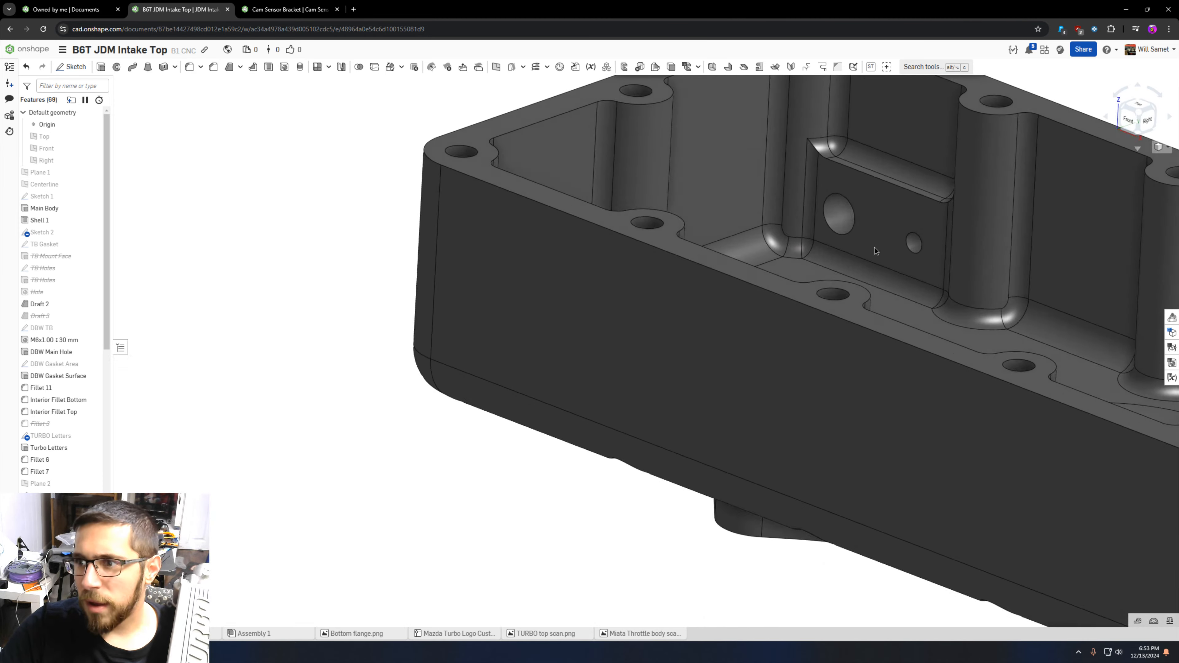
{"action": "scroll", "coordinate": [668, 248], "scroll_direction": "down", "scroll_amount": 3}
{"action": "right_click_drag", "start_coordinate": [668, 248], "coordinate": [803, 225]}
{"action": "scroll", "coordinate": [921, 227], "scroll_direction": "up", "scroll_amount": 5}
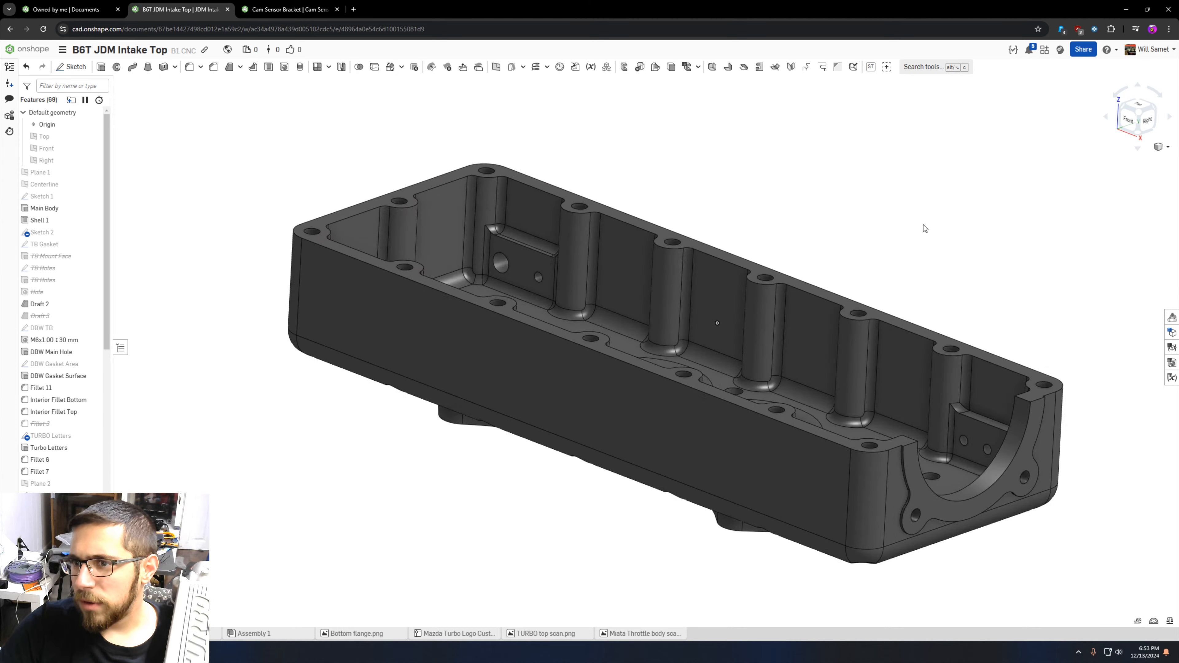
{"action": "scroll", "coordinate": [923, 229], "scroll_direction": "up", "scroll_amount": 2}
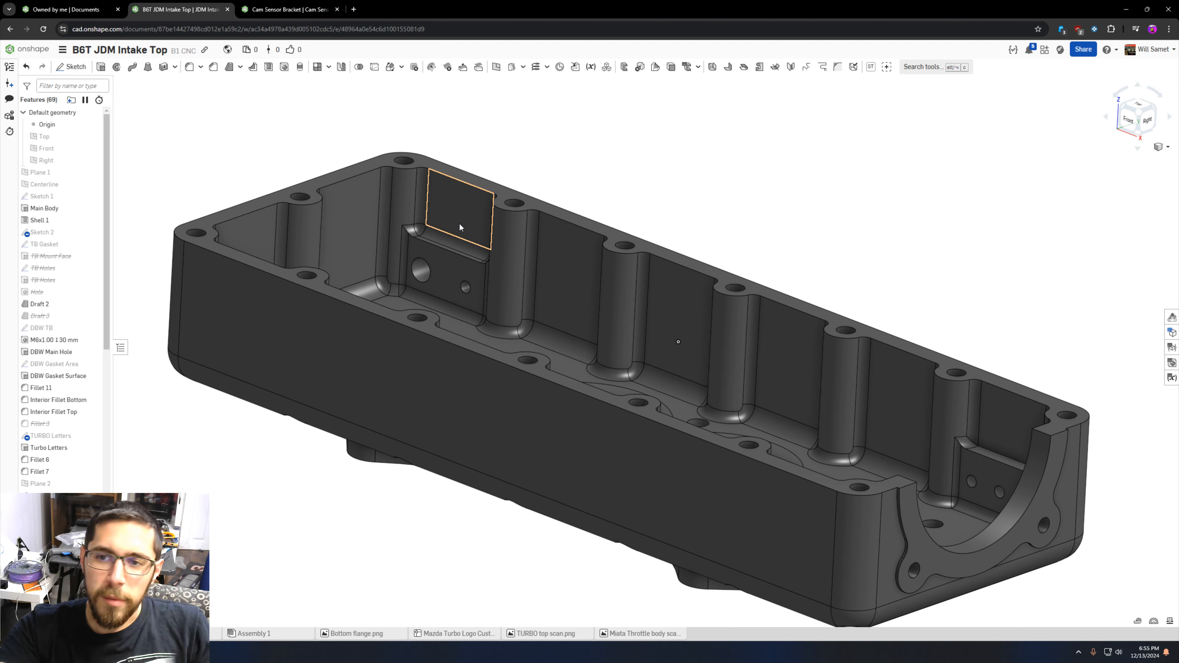
- Measure the distance between the two-hole pad's inner face and the housing's outer side face, and clear the selection
{"action": "right_click_drag", "start_coordinate": [534, 268], "coordinate": [507, 298]}
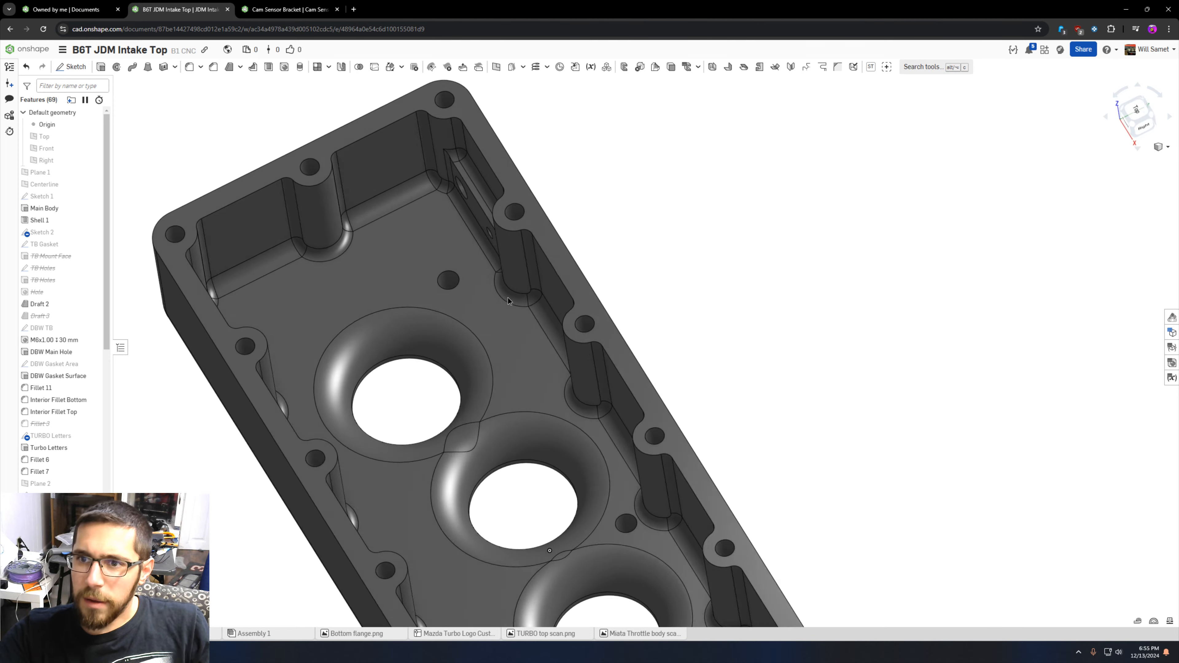
{"action": "scroll", "coordinate": [507, 298], "scroll_direction": "up", "scroll_amount": 3}
{"action": "right_click_drag", "start_coordinate": [468, 213], "coordinate": [581, 176]}
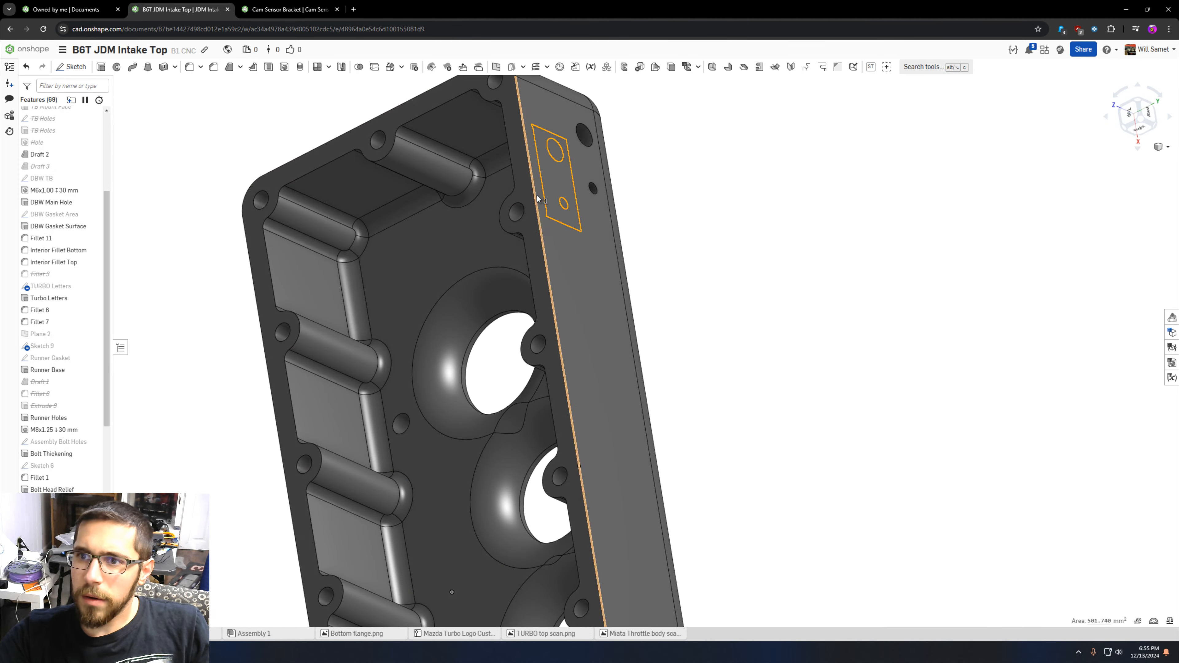
{"action": "left_click", "coordinate": [580, 177]}
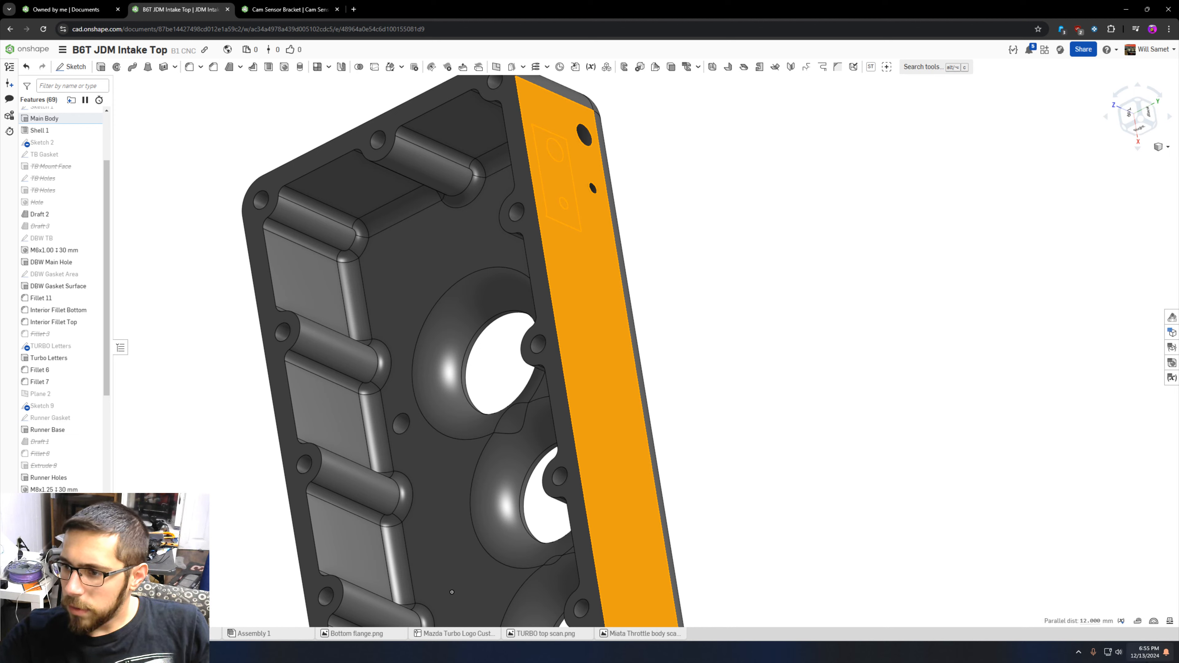
{"action": "mouse_move", "coordinate": [1087, 621]}
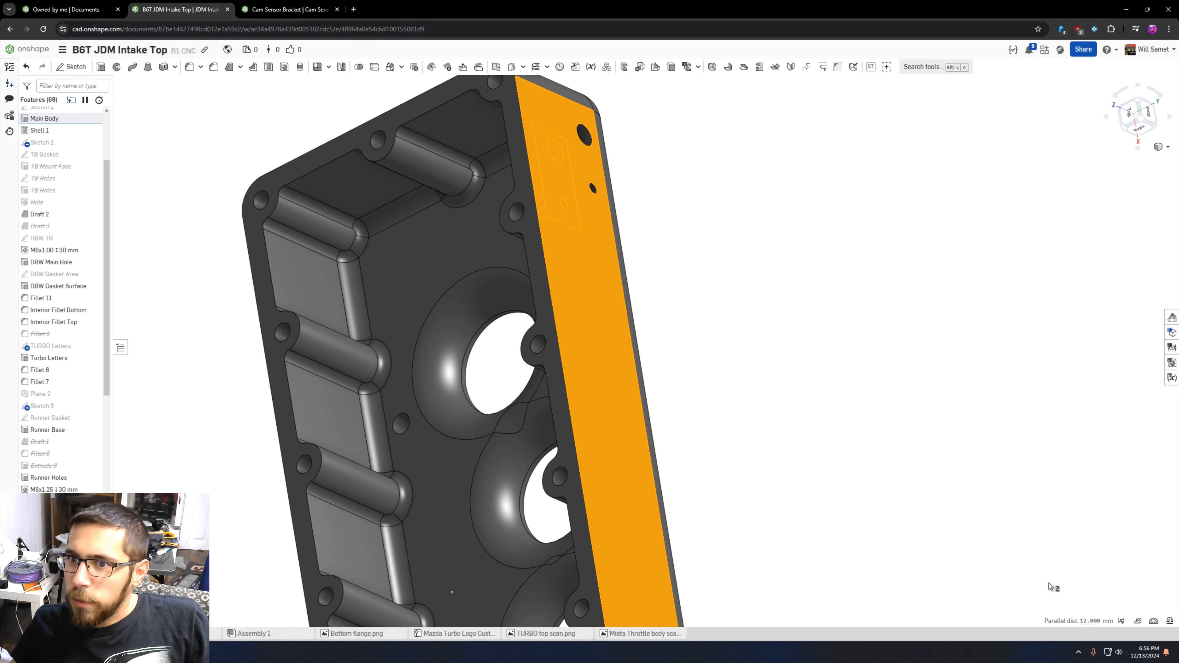
{"action": "left_click", "coordinate": [754, 394]}
- Select the two-hole pad's inner face to locate its source feature, and select Vacuum Fittings in the feature history
{"action": "scroll", "coordinate": [761, 395], "scroll_direction": "down", "scroll_amount": 5}
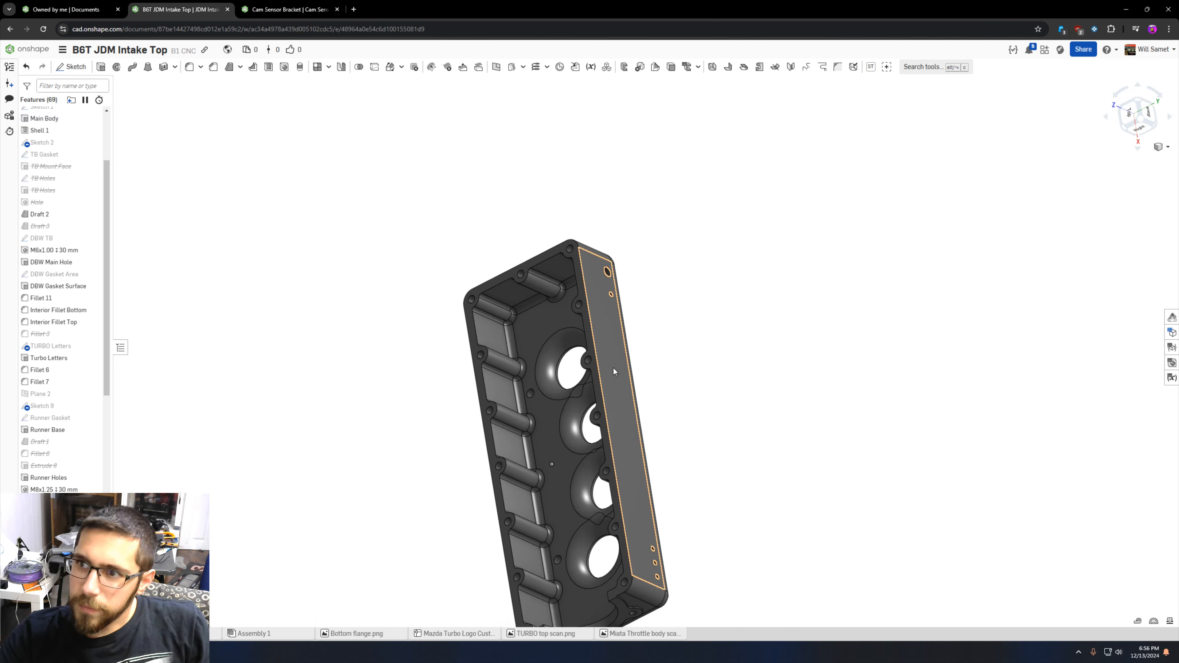
{"action": "scroll", "coordinate": [697, 418], "scroll_direction": "up", "scroll_amount": 5}
{"action": "right_click_drag", "start_coordinate": [697, 417], "coordinate": [765, 353]}
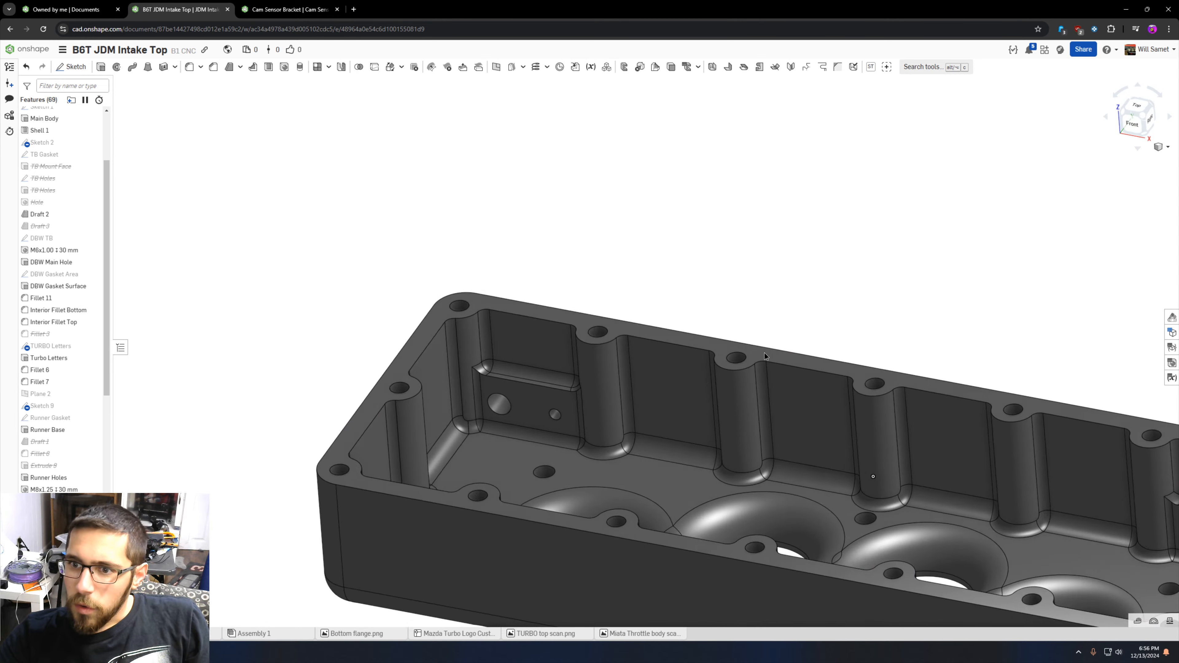
{"action": "scroll", "coordinate": [325, 384], "scroll_direction": "down", "scroll_amount": 6}
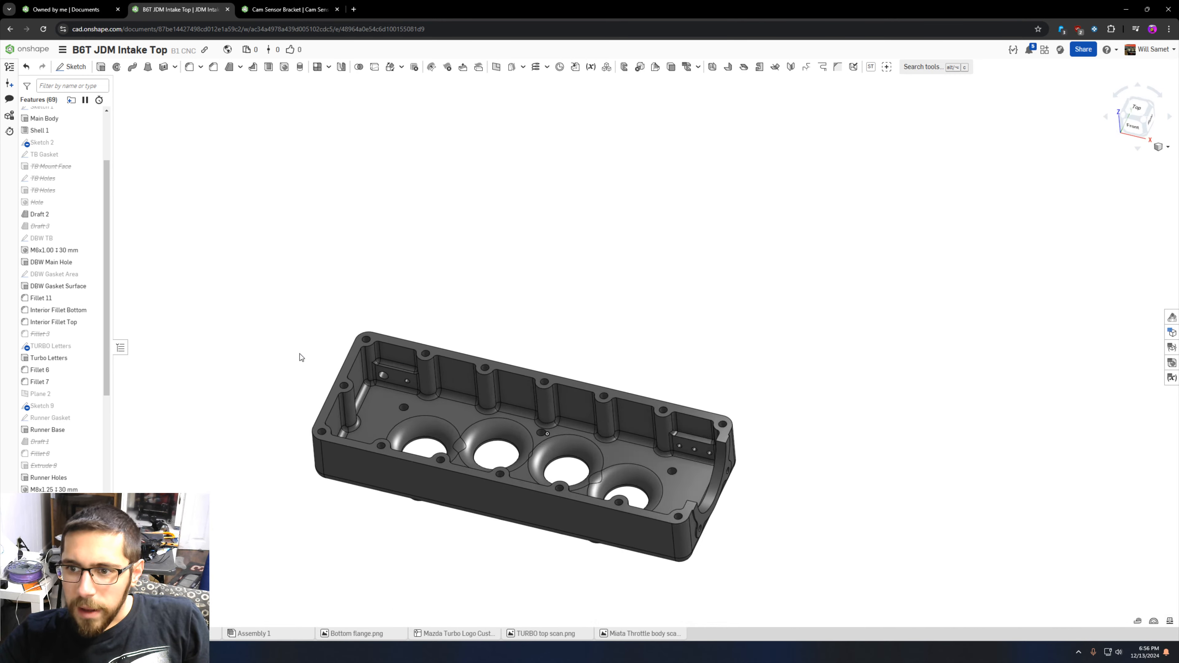
{"action": "scroll", "coordinate": [306, 357], "scroll_direction": "up", "scroll_amount": 2}
{"action": "scroll", "coordinate": [61, 409], "scroll_direction": "down", "scroll_amount": 6}
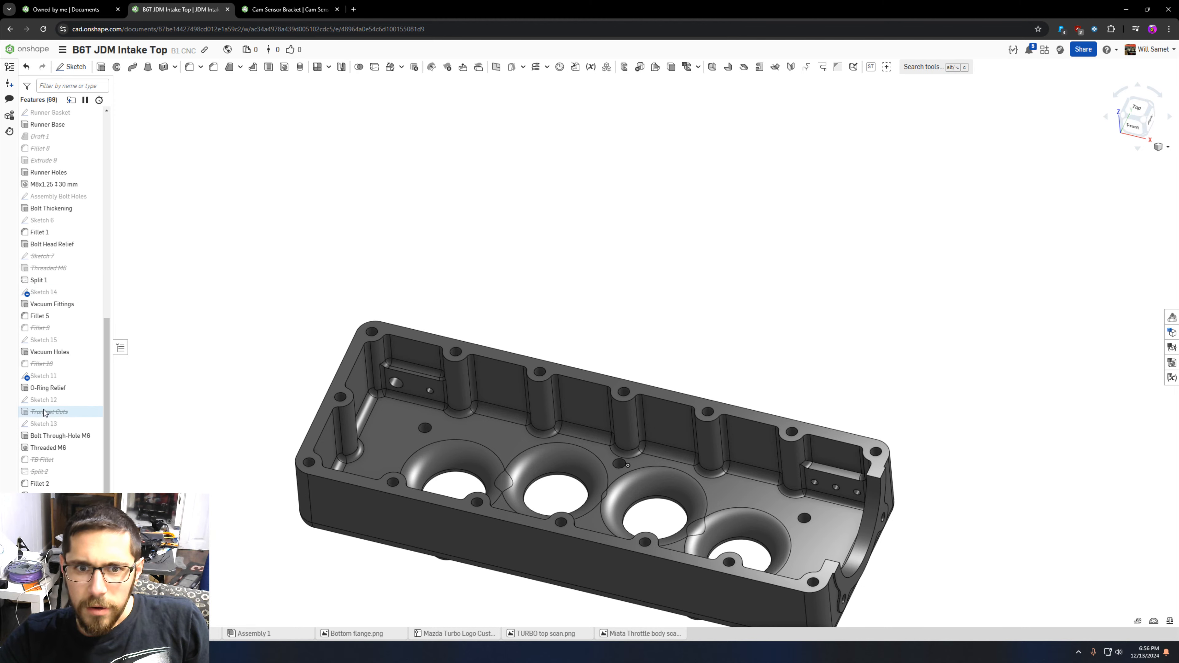
{"action": "left_click", "coordinate": [416, 394]}
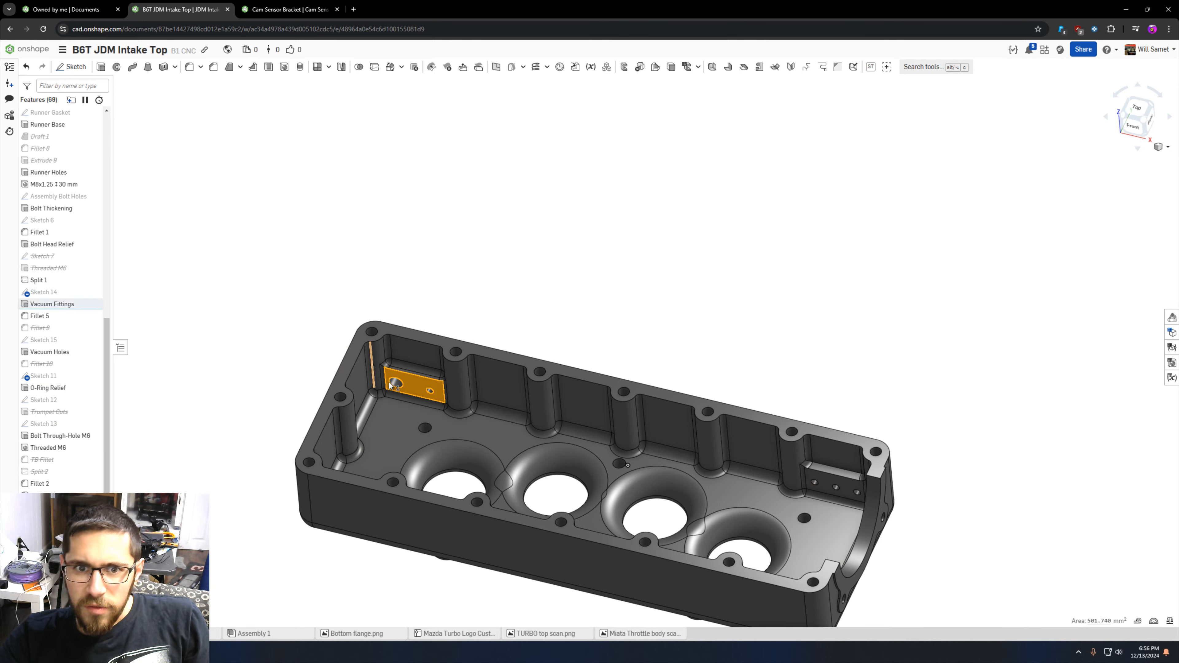
{"action": "left_click", "coordinate": [69, 306]}
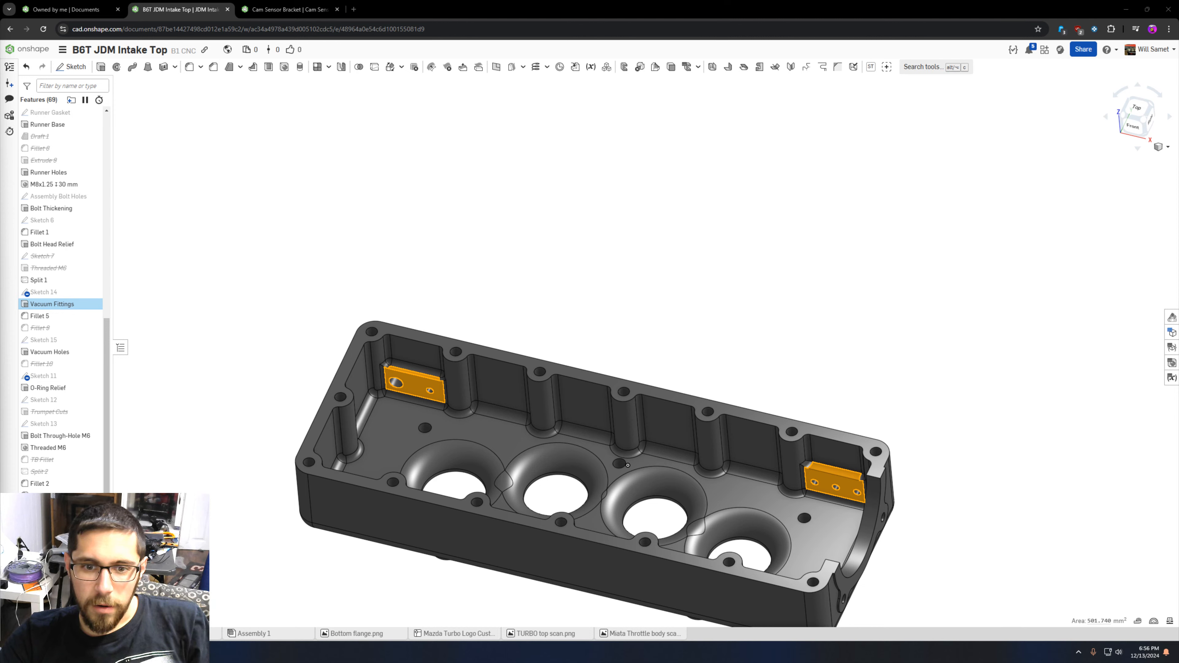
- Roll the feature history back to just after Vacuum Fittings, before Fillet 5, and clear the selection
{"action": "scroll", "coordinate": [61, 302], "scroll_direction": "up", "scroll_amount": 1}
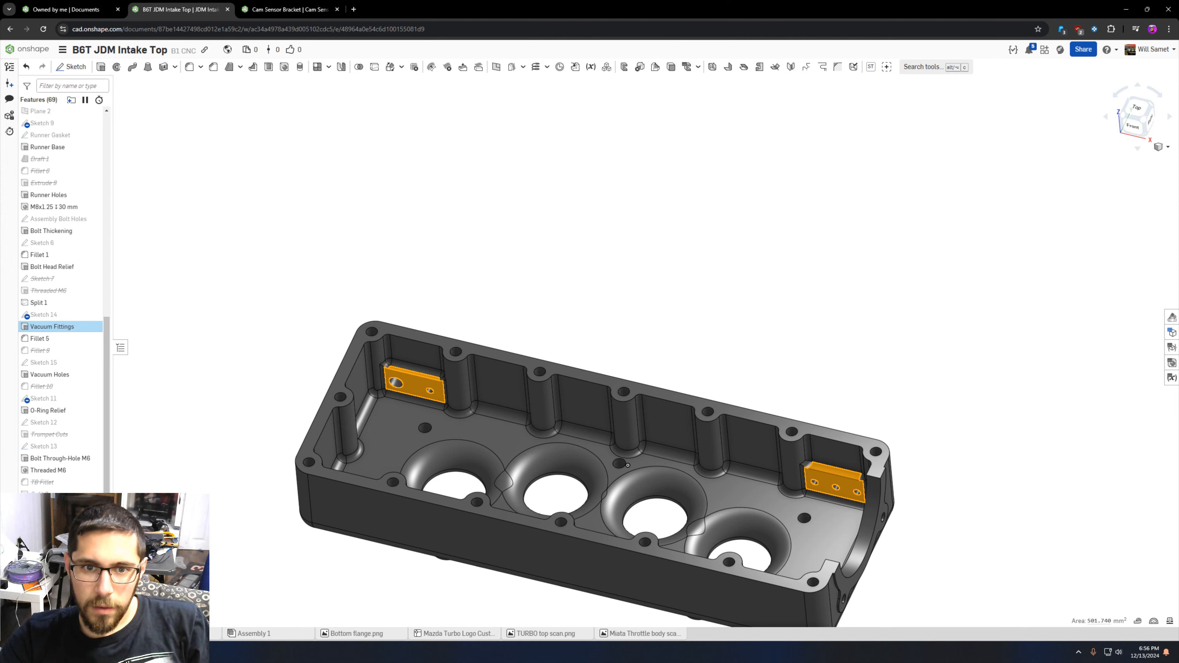
{"action": "left_click_drag", "start_coordinate": [60, 462], "coordinate": [66, 338]}
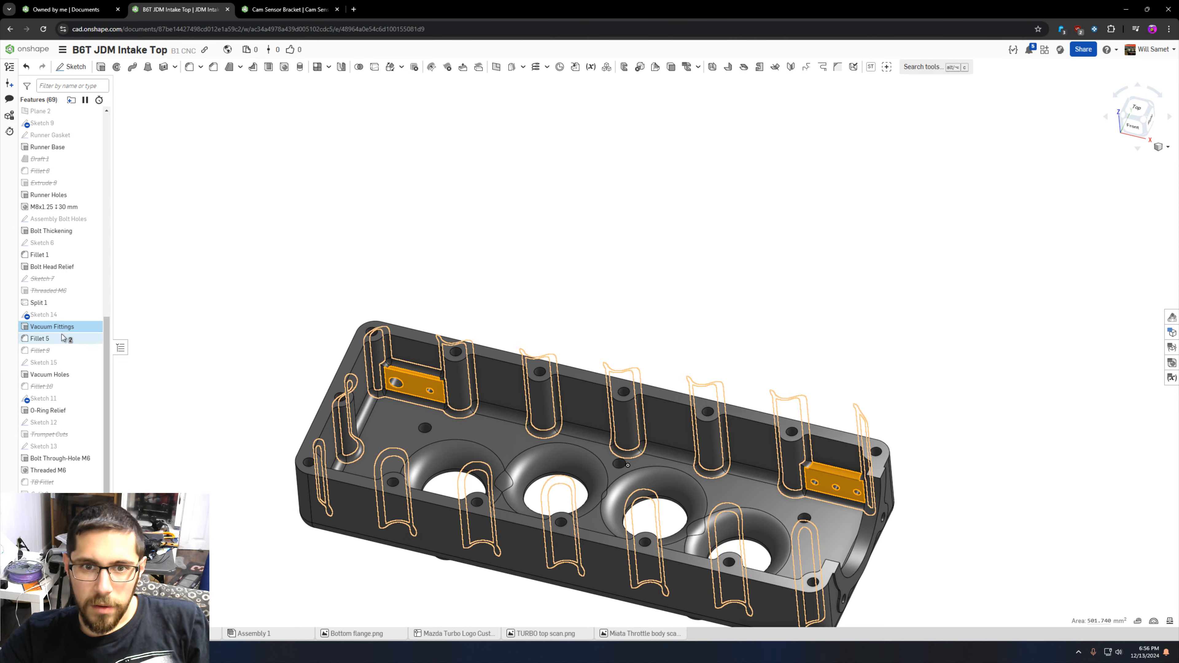
{"action": "left_click", "coordinate": [245, 308]}
{"action": "scroll", "coordinate": [441, 395], "scroll_direction": "up", "scroll_amount": 5}
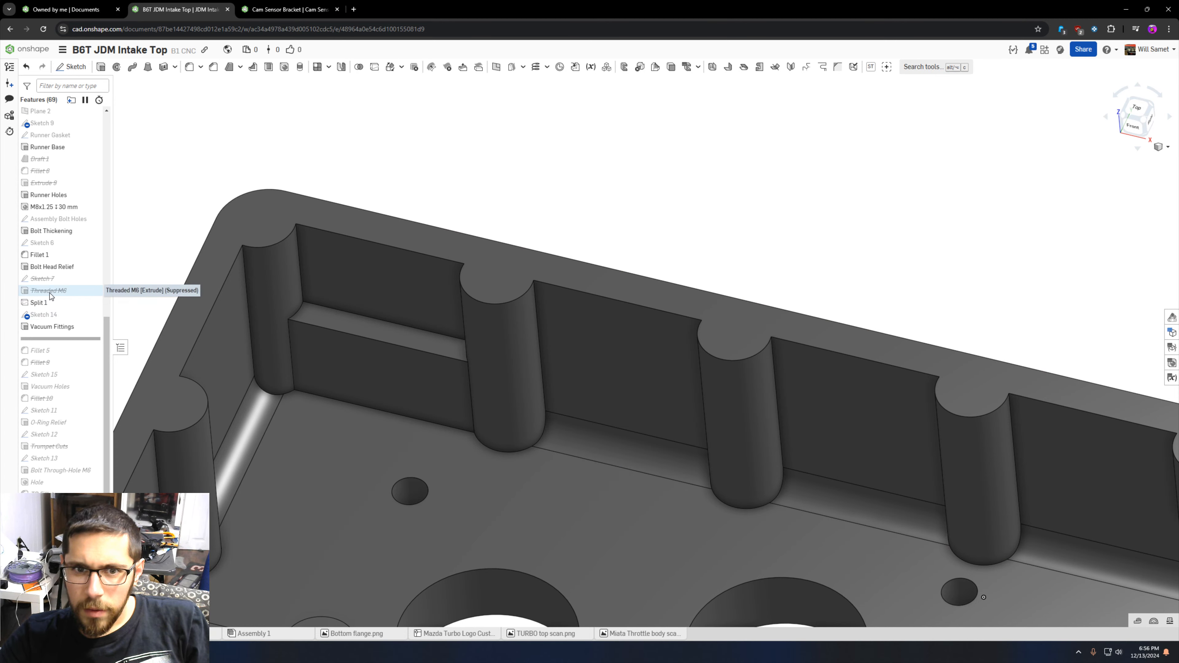
- Review the Vacuum Fittings extrude definition and its Sketch 14 regions, and close it without changes
{"action": "double_click", "coordinate": [58, 327]}
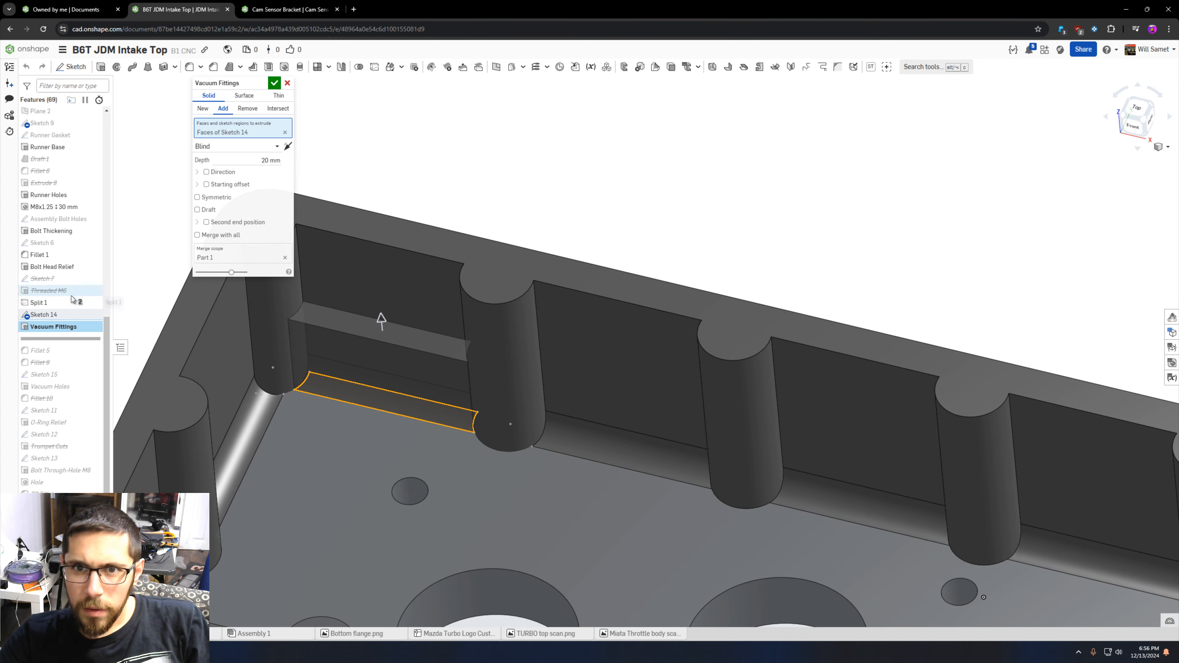
{"action": "scroll", "coordinate": [464, 362], "scroll_direction": "down", "scroll_amount": 3}
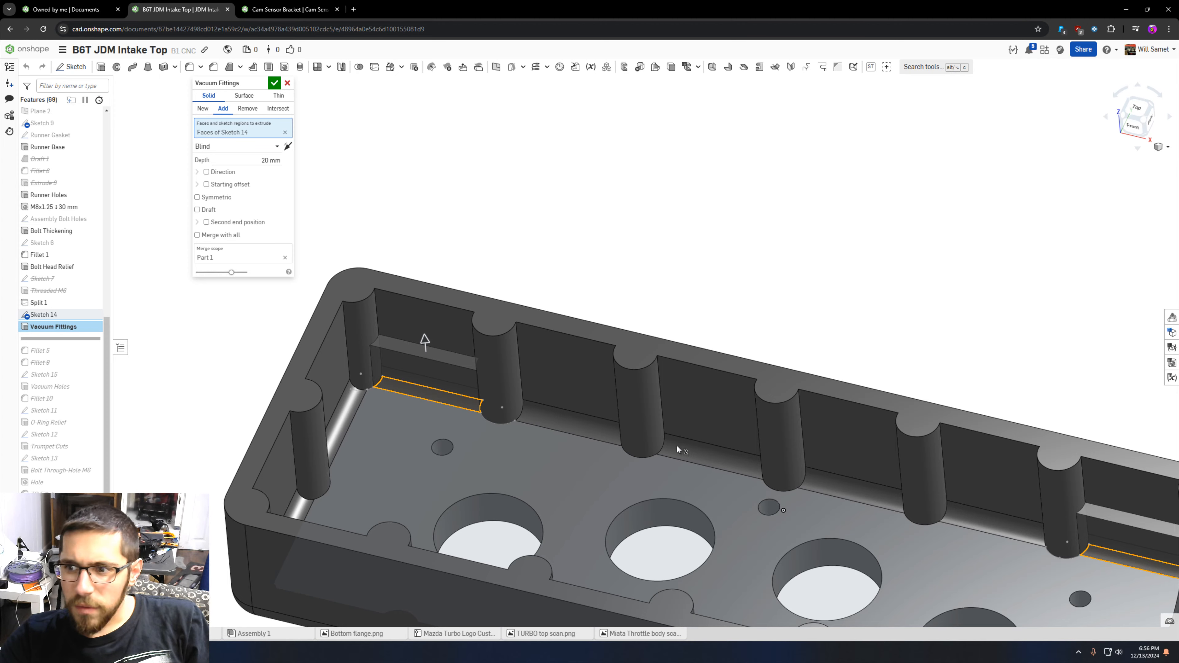
{"action": "scroll", "coordinate": [687, 448], "scroll_direction": "down", "scroll_amount": 3}
{"action": "scroll", "coordinate": [901, 469], "scroll_direction": "up", "scroll_amount": 3}
{"action": "mouse_move", "coordinate": [764, 395]}
{"action": "right_mouse_down"}
{"action": "mouse_move", "coordinate": [777, 423]}
{"action": "mouse_move", "coordinate": [769, 457]}
{"action": "mouse_move", "coordinate": [745, 451]}
{"action": "mouse_move", "coordinate": [749, 409]}
{"action": "right_mouse_up"}
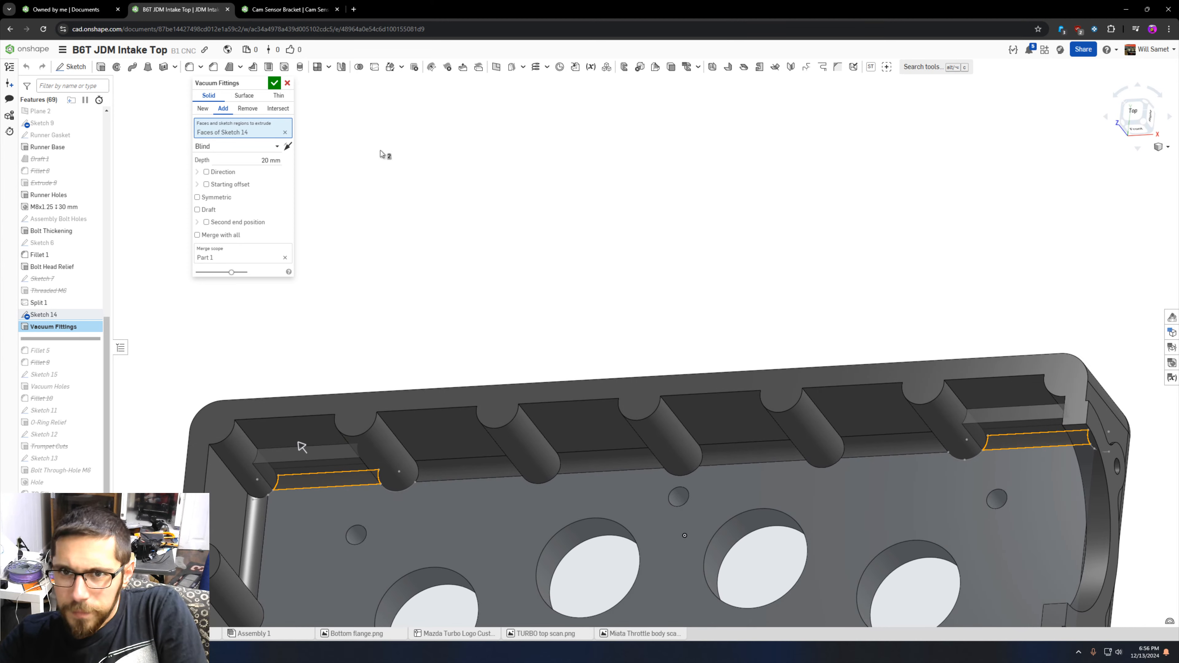
{"action": "left_click", "coordinate": [288, 83]}
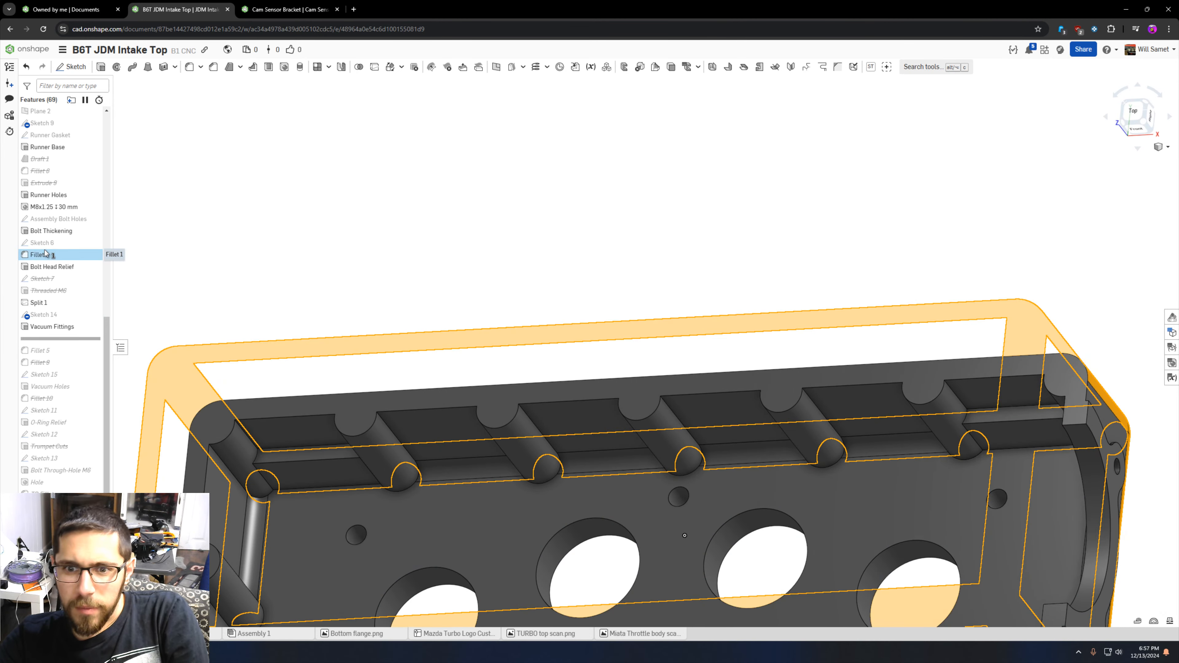
- Review the Fillet 1 definition and close it without changes
{"action": "double_click", "coordinate": [88, 255]}
{"action": "scroll", "coordinate": [225, 343], "scroll_direction": "down", "scroll_amount": 3}
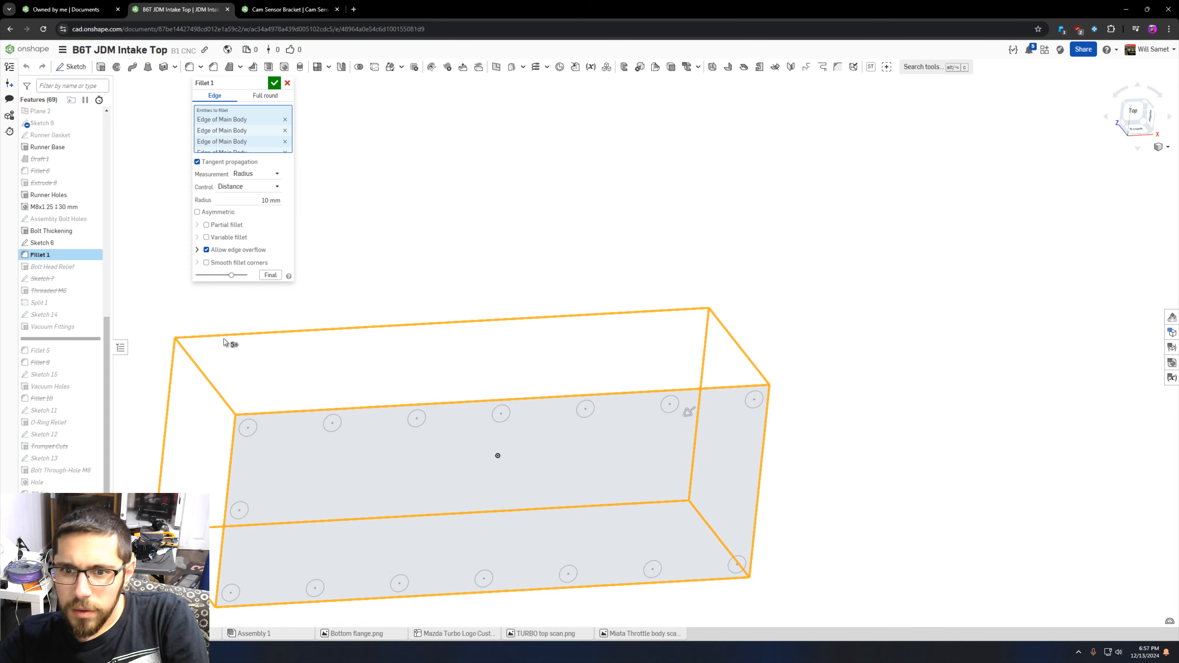
{"action": "left_click", "coordinate": [276, 84]}
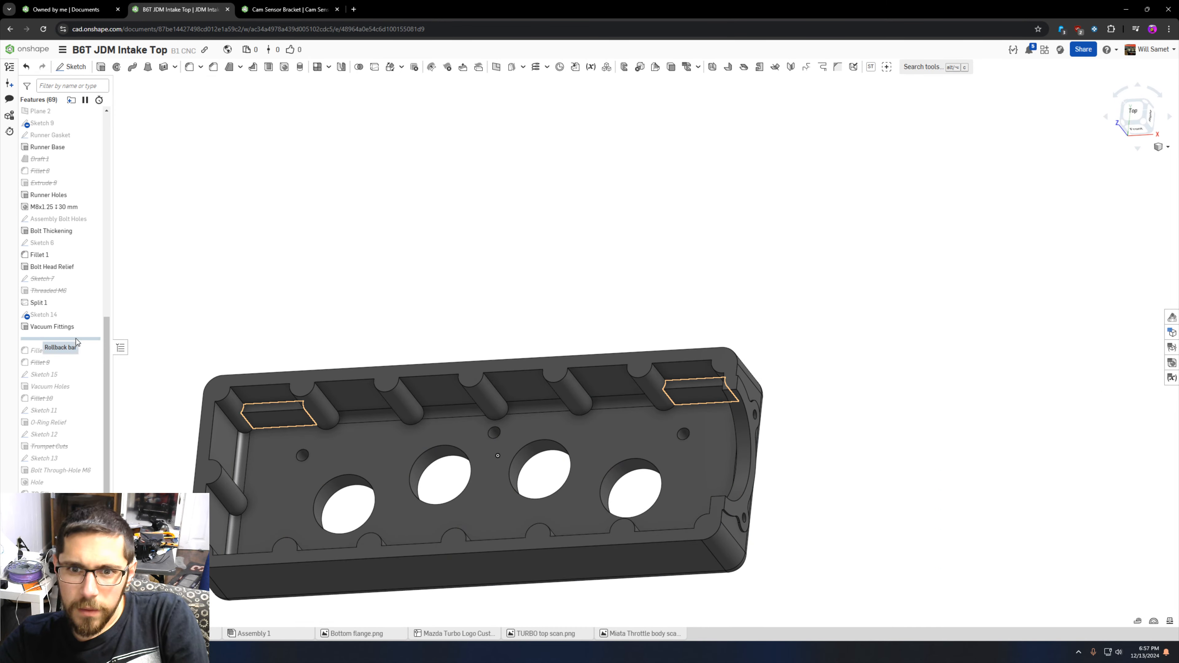
- Roll the feature history back to just after Fillet 1, examine the ribs through the throttle opening, and return it to just after Vacuum Fittings
{"action": "mouse_move", "coordinate": [75, 339]}
{"action": "left_mouse_down"}
{"action": "mouse_move", "coordinate": [71, 254]}
{"action": "mouse_move", "coordinate": [85, 267]}
{"action": "left_mouse_up"}
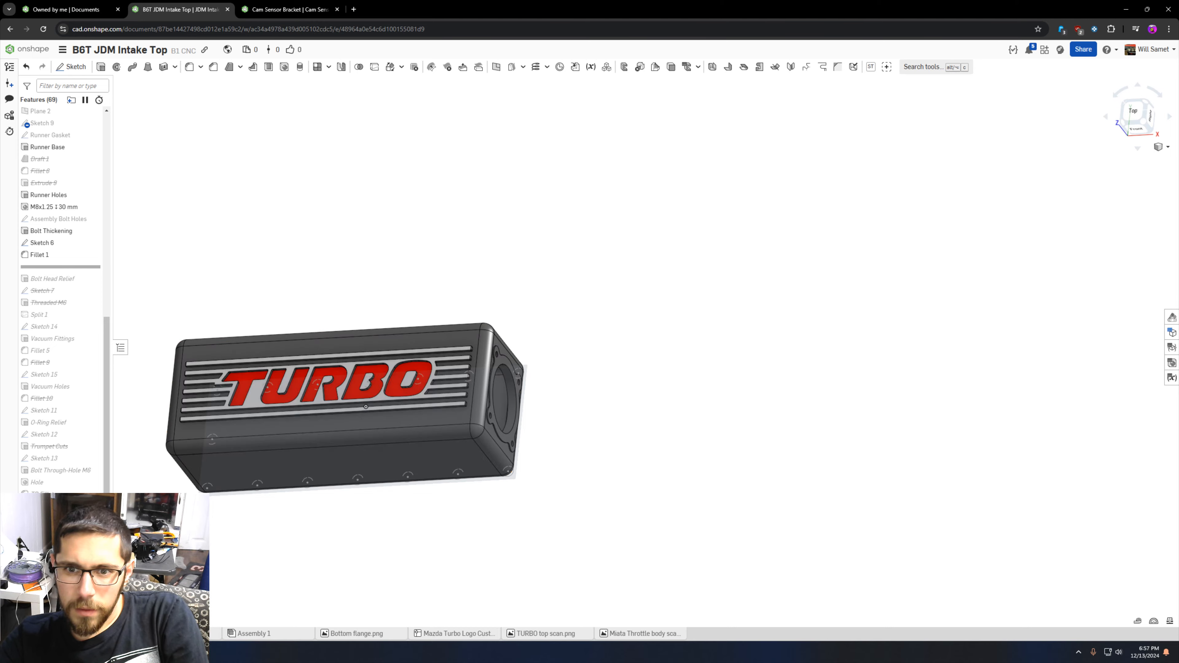
{"action": "right_click_drag", "start_coordinate": [192, 437], "coordinate": [273, 404]}
{"action": "scroll", "coordinate": [464, 379], "scroll_direction": "up", "scroll_amount": 6}
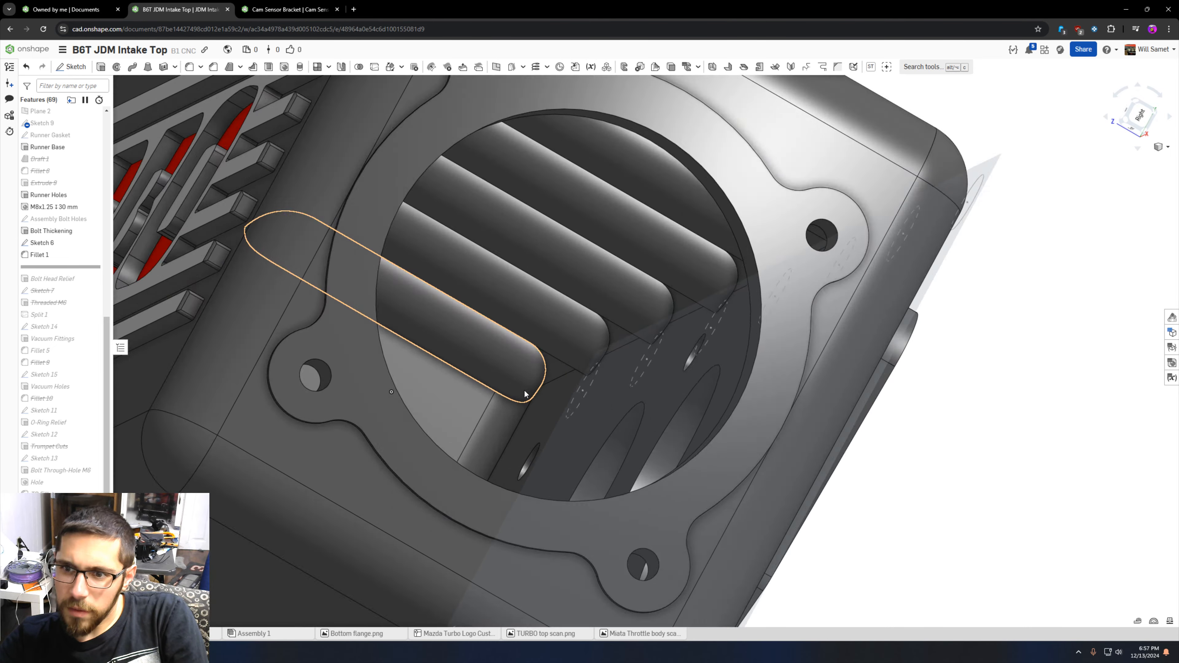
{"action": "scroll", "coordinate": [533, 402], "scroll_direction": "down", "scroll_amount": 5}
{"action": "scroll", "coordinate": [532, 402], "scroll_direction": "up", "scroll_amount": 5}
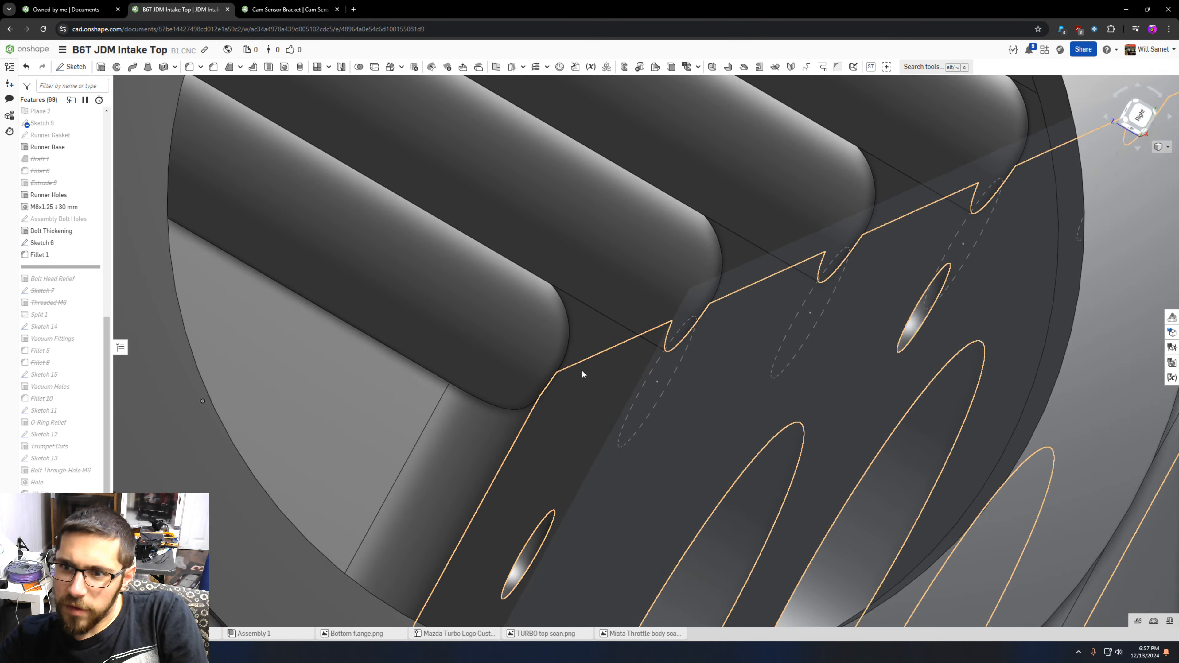
{"action": "left_click_drag", "start_coordinate": [61, 267], "coordinate": [66, 340]}
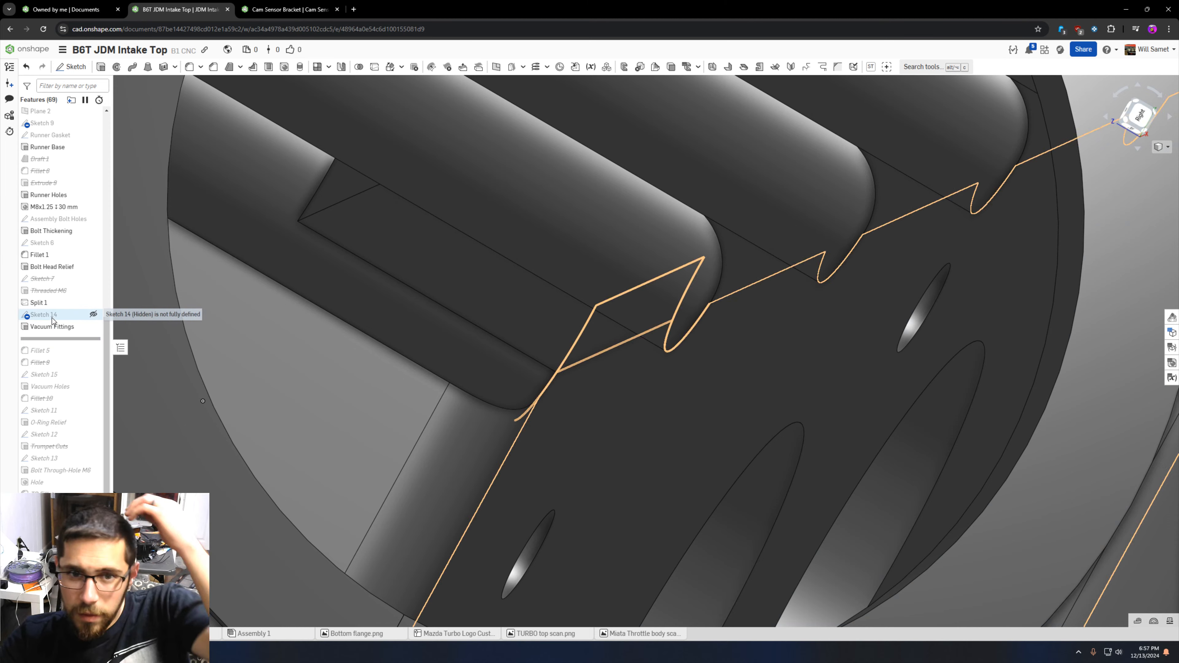
- Open Sketch 14 for editing and hide the TURBO cover body to expose the lower housing
{"action": "double_click", "coordinate": [52, 318]}
{"action": "scroll", "coordinate": [375, 324], "scroll_direction": "down", "scroll_amount": 5}
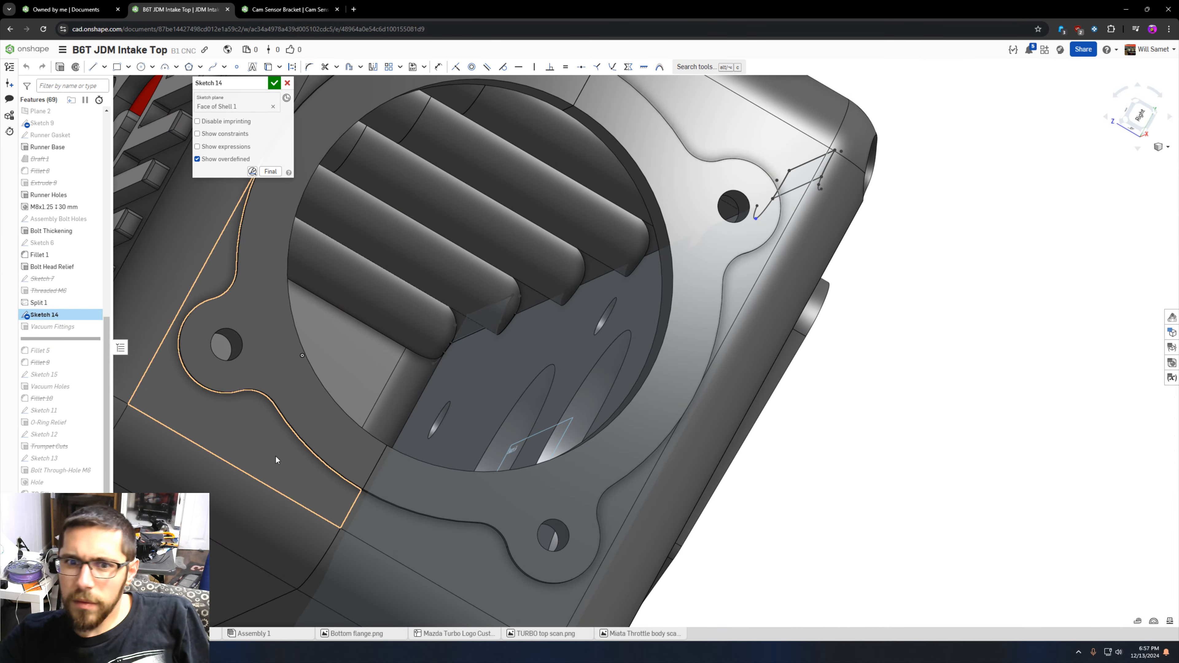
{"action": "key", "text": "y"}
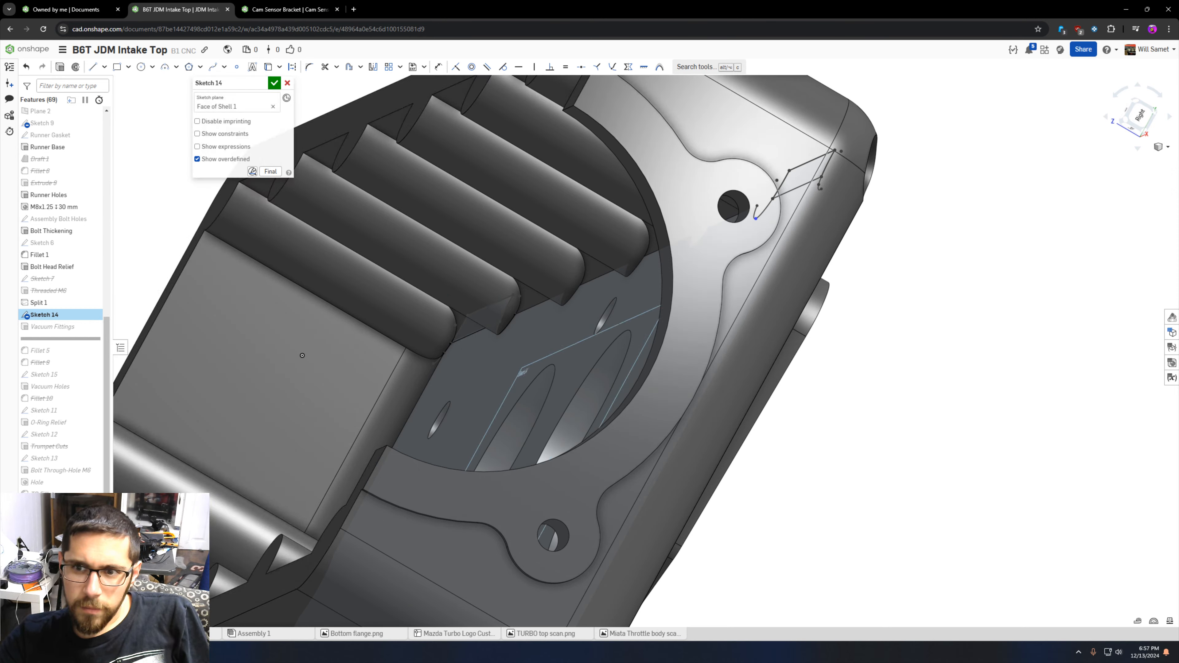
{"action": "left_click", "coordinate": [1128, 113]}
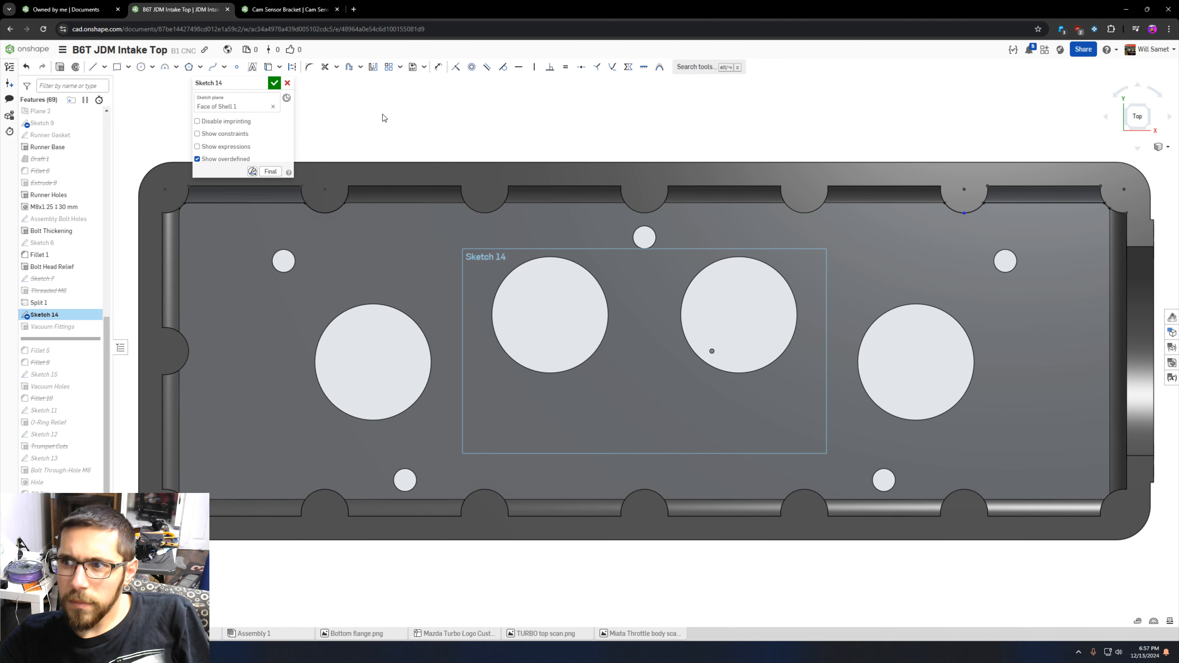
- Delete the short stray line at the tip of the bolt boss arc nearest the throttle-end corner, and accept Sketch 14
{"action": "scroll", "coordinate": [383, 118], "scroll_direction": "down", "scroll_amount": 3}
{"action": "scroll", "coordinate": [144, 158], "scroll_direction": "up", "scroll_amount": 2}
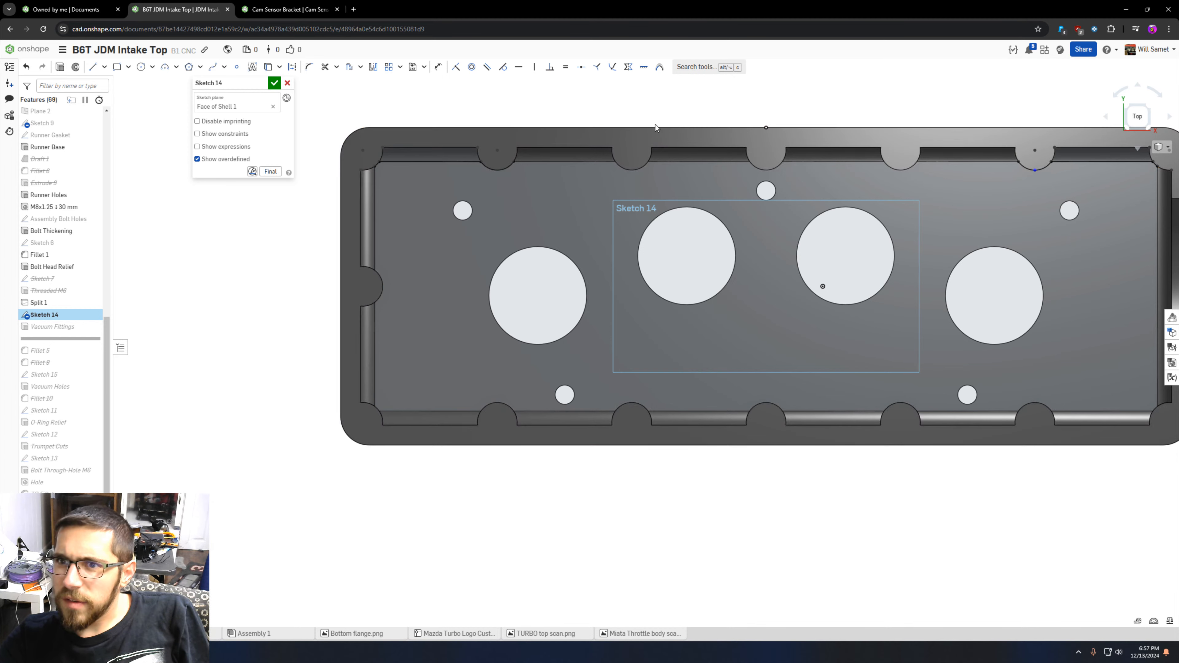
{"action": "scroll", "coordinate": [1134, 162], "scroll_direction": "up", "scroll_amount": 6}
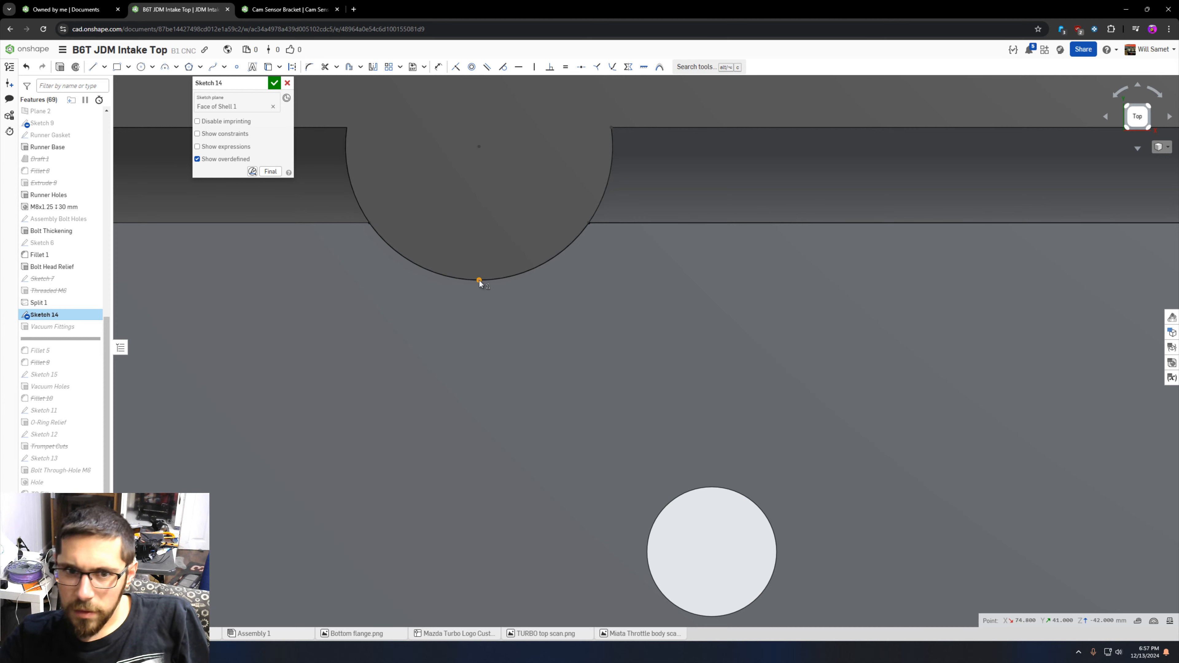
{"action": "scroll", "coordinate": [471, 205], "scroll_direction": "down", "scroll_amount": 2}
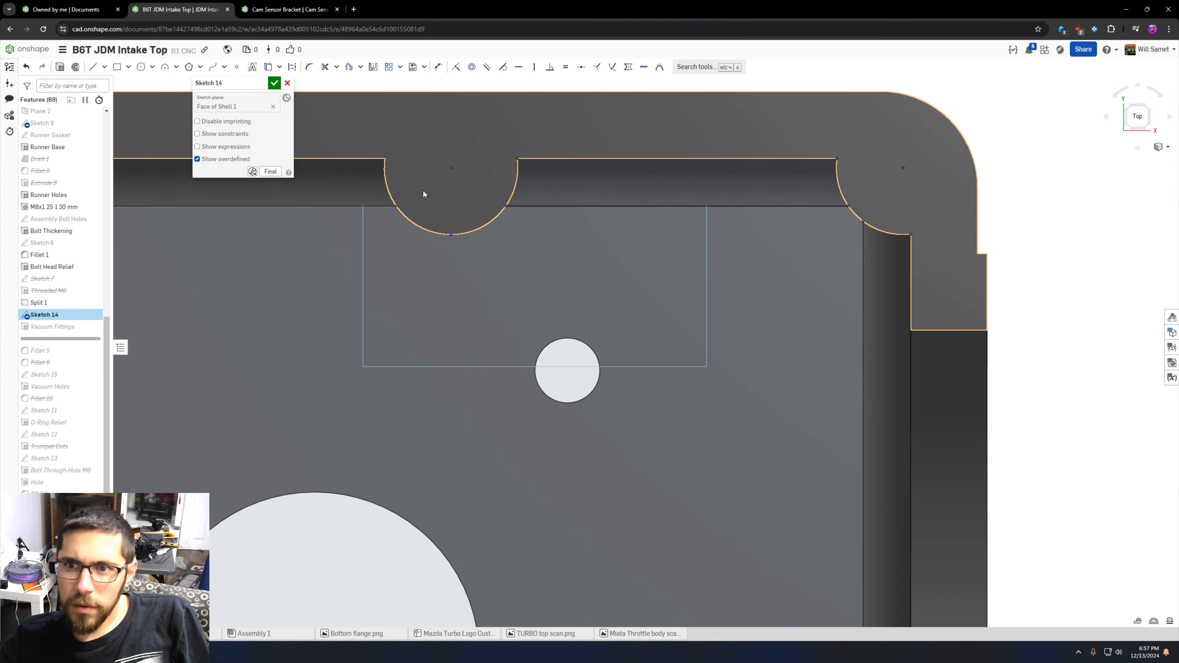
{"action": "scroll", "coordinate": [511, 205], "scroll_direction": "up", "scroll_amount": 2}
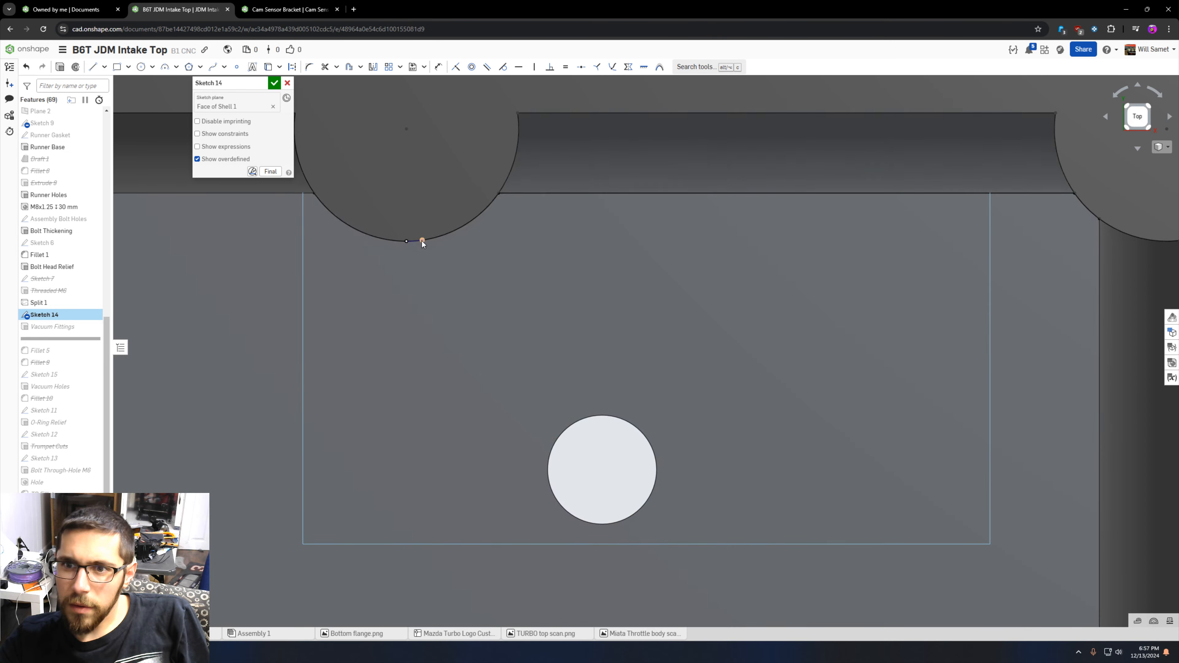
{"action": "left_click", "coordinate": [418, 242]}
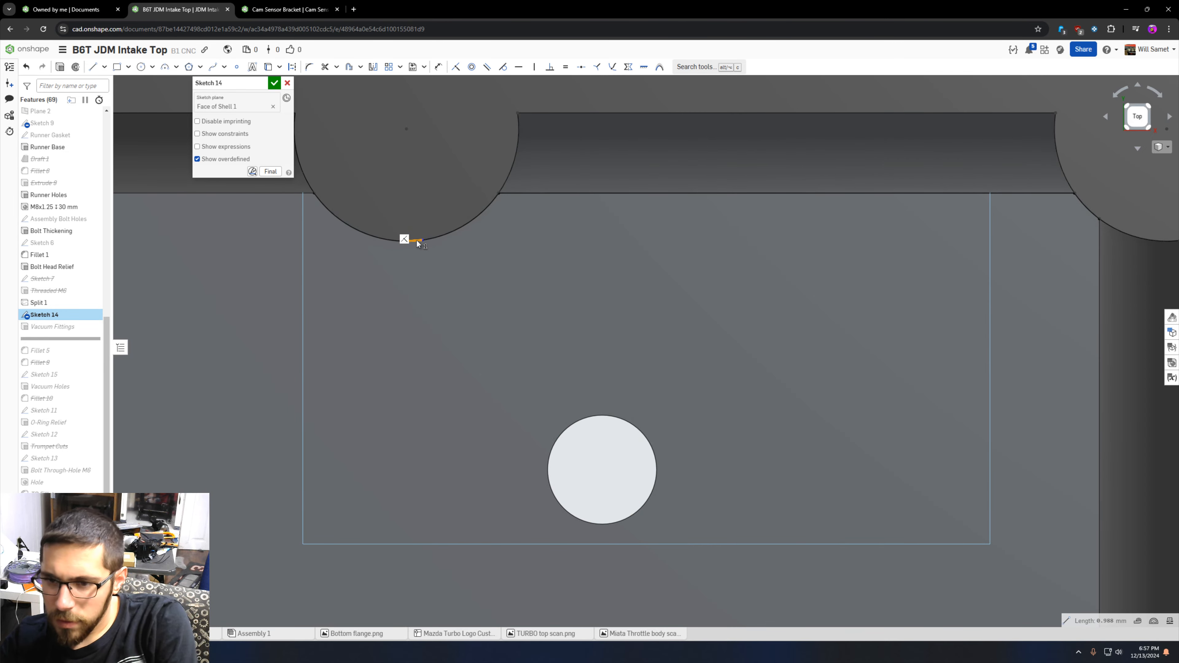
{"action": "key", "text": "Delete"}
{"action": "scroll", "coordinate": [388, 245], "scroll_direction": "down", "scroll_amount": 3}
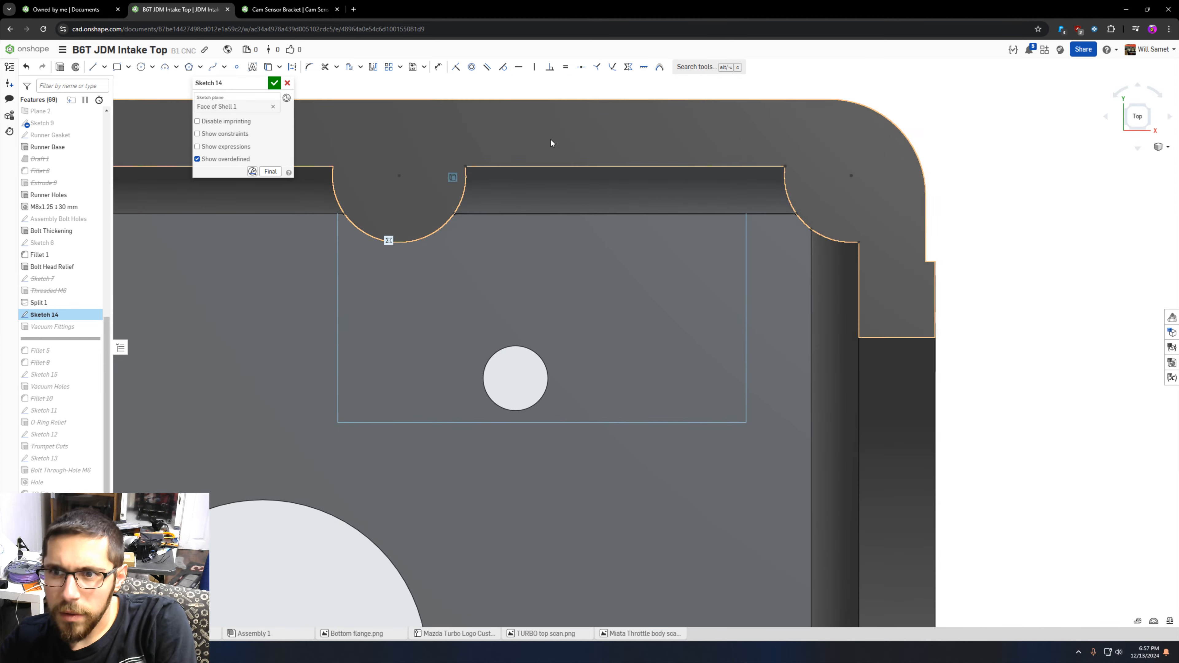
{"action": "left_click", "coordinate": [275, 83]}
- Project the housing edges enclosing the second bay from the closed end into Sketch 14 to add another vacuum fitting pad, and accept the sketch
{"action": "scroll", "coordinate": [278, 288], "scroll_direction": "down", "scroll_amount": 5}
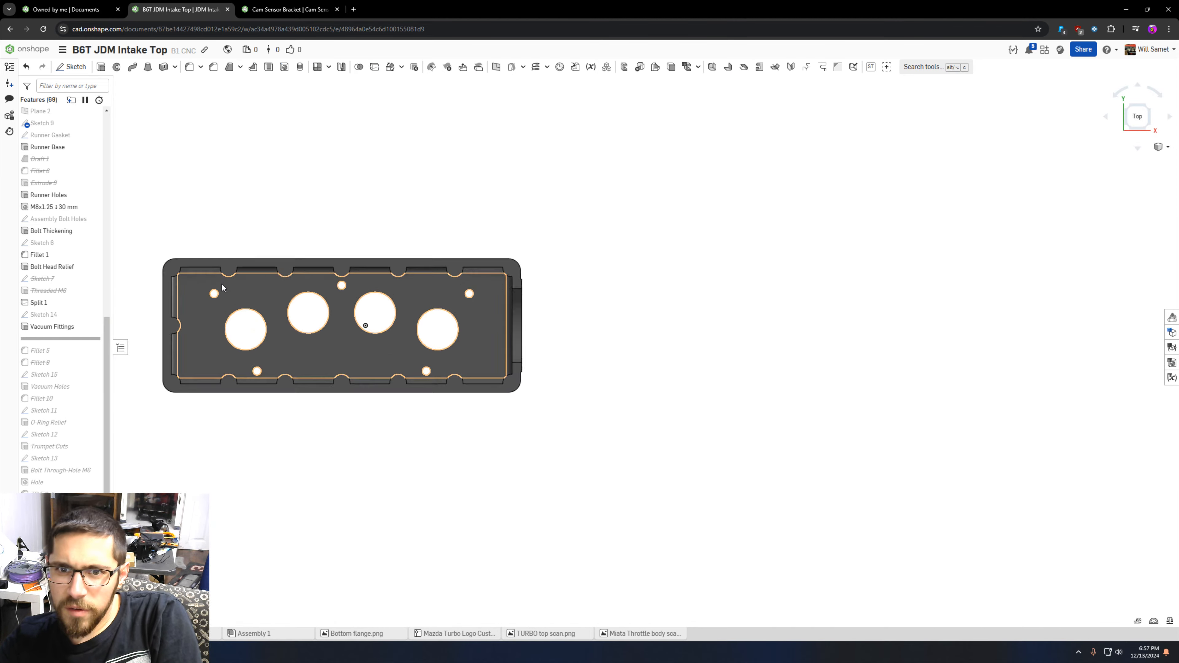
{"action": "scroll", "coordinate": [222, 288], "scroll_direction": "up", "scroll_amount": 5}
{"action": "scroll", "coordinate": [172, 266], "scroll_direction": "down", "scroll_amount": 3}
{"action": "scroll", "coordinate": [214, 266], "scroll_direction": "up", "scroll_amount": 5}
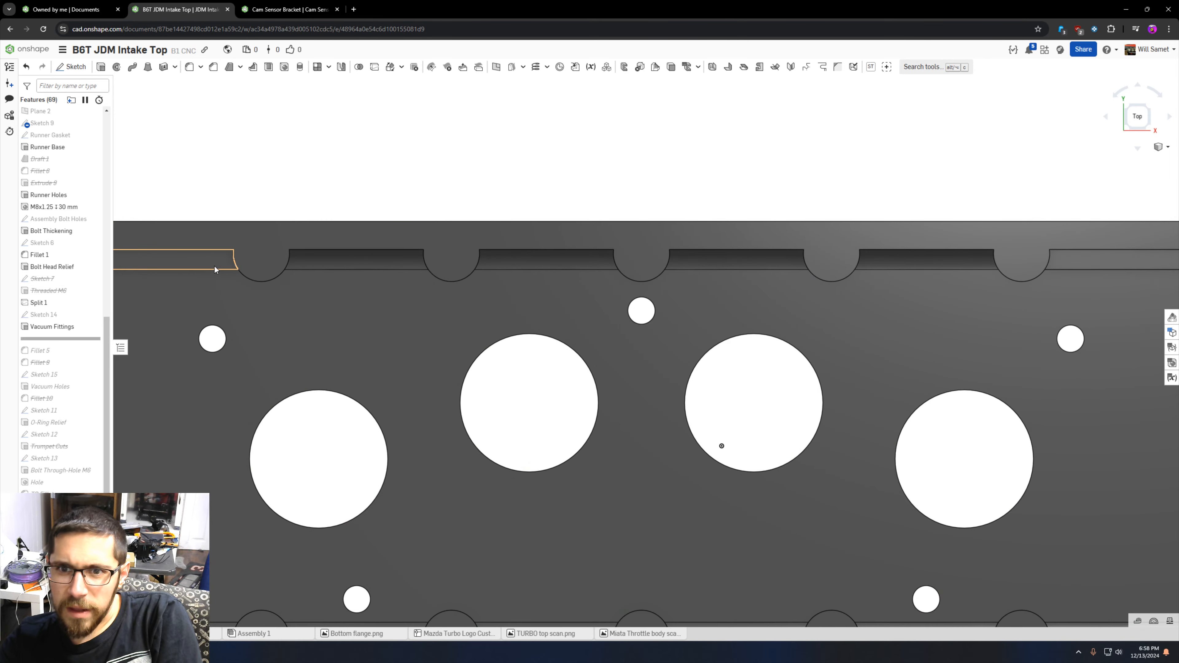
{"action": "scroll", "coordinate": [214, 266], "scroll_direction": "down", "scroll_amount": 5}
{"action": "scroll", "coordinate": [206, 258], "scroll_direction": "up", "scroll_amount": 3}
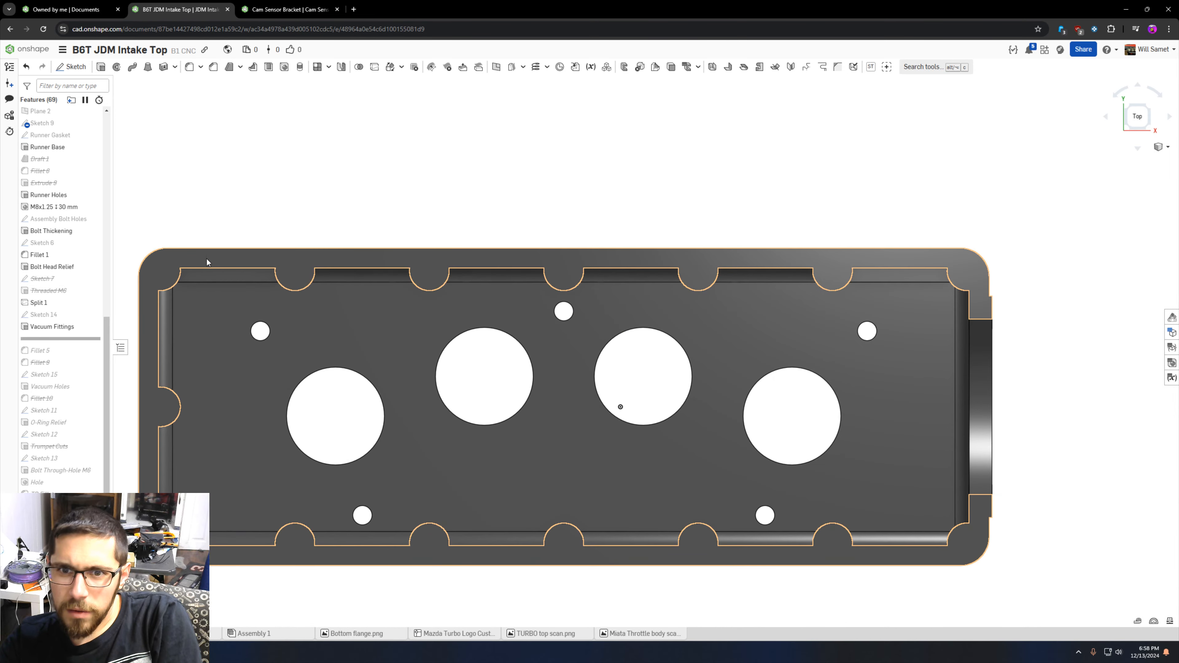
{"action": "double_click", "coordinate": [44, 314]}
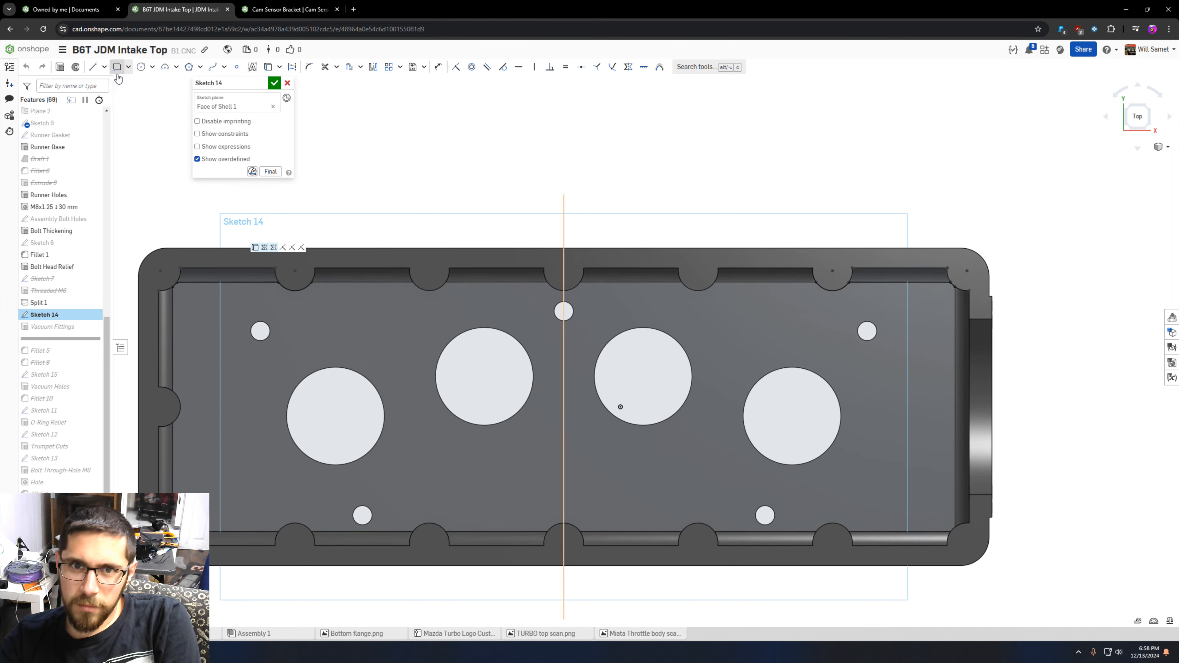
{"action": "left_click", "coordinate": [269, 68]}
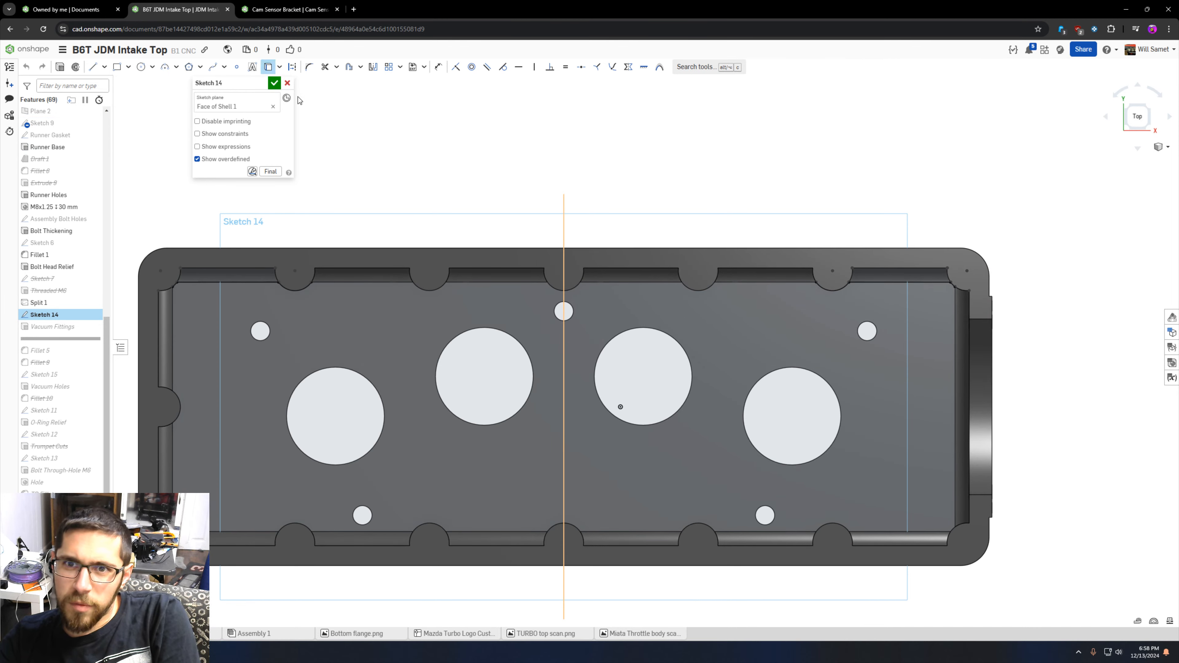
{"action": "key", "text": "F11"}
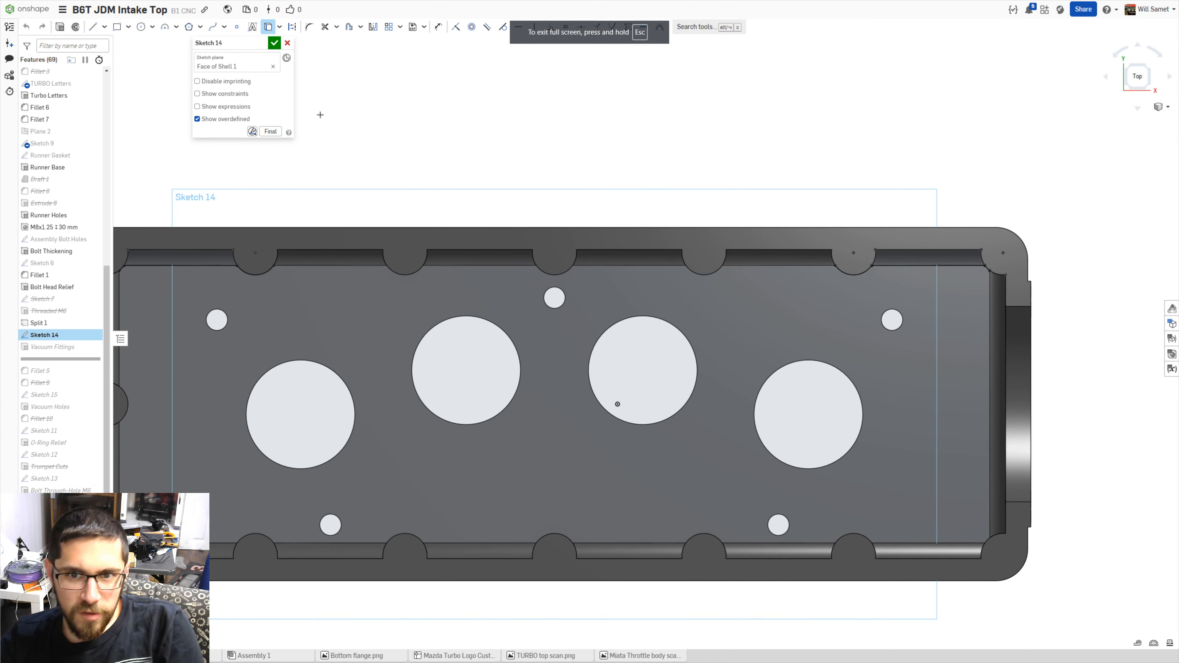
{"action": "left_click", "coordinate": [240, 286]}
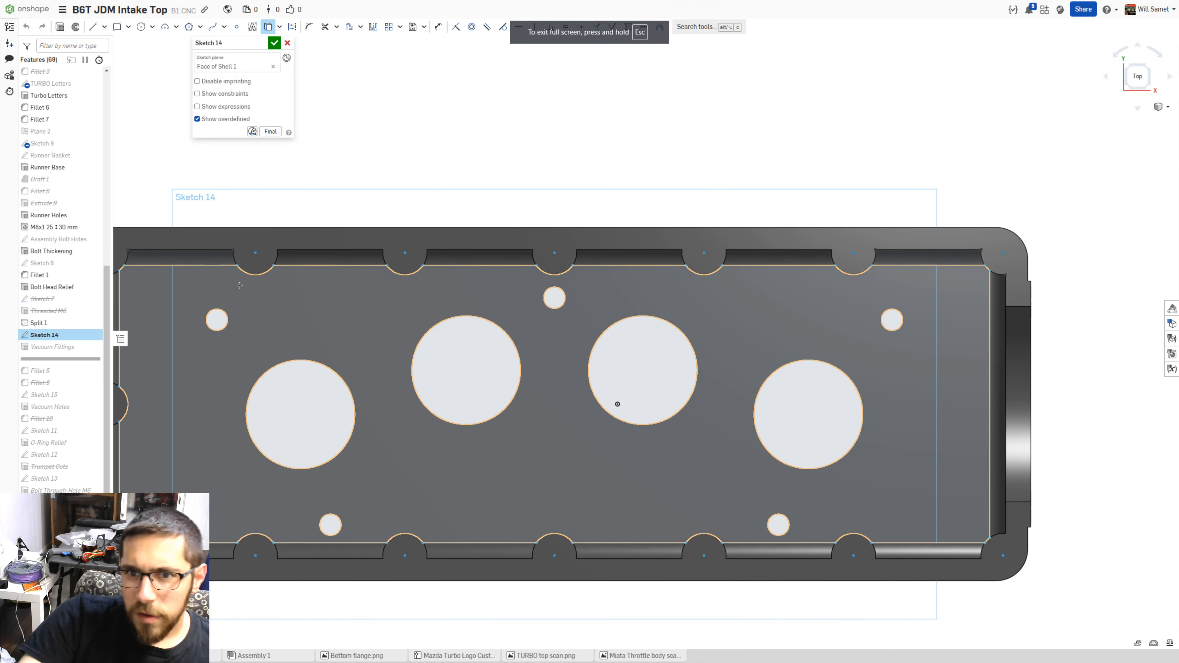
{"action": "scroll", "coordinate": [616, 402], "scroll_direction": "up", "scroll_amount": 6}
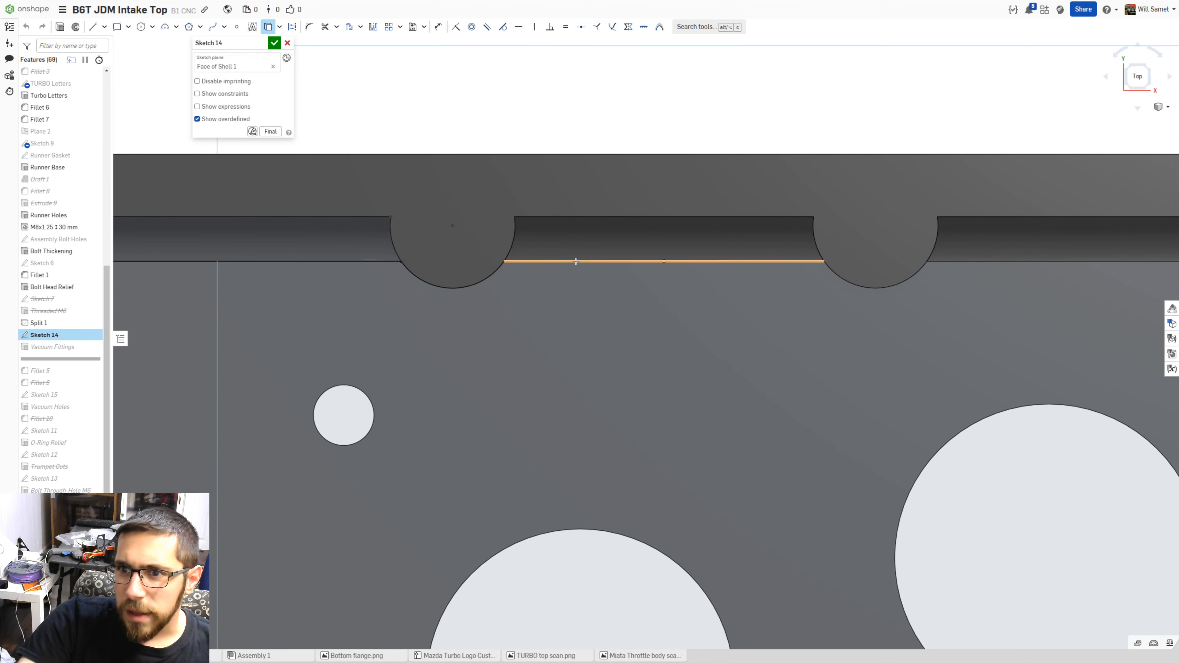
{"action": "scroll", "coordinate": [632, 282], "scroll_direction": "down", "scroll_amount": 5}
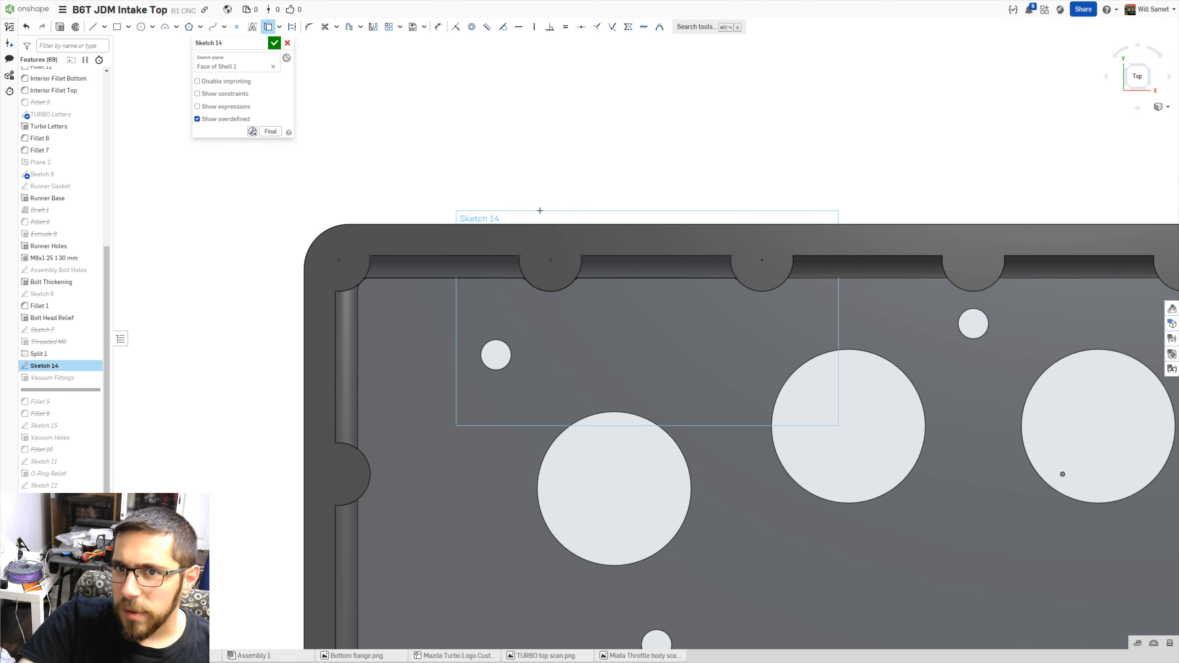
{"action": "left_click", "coordinate": [273, 44]}
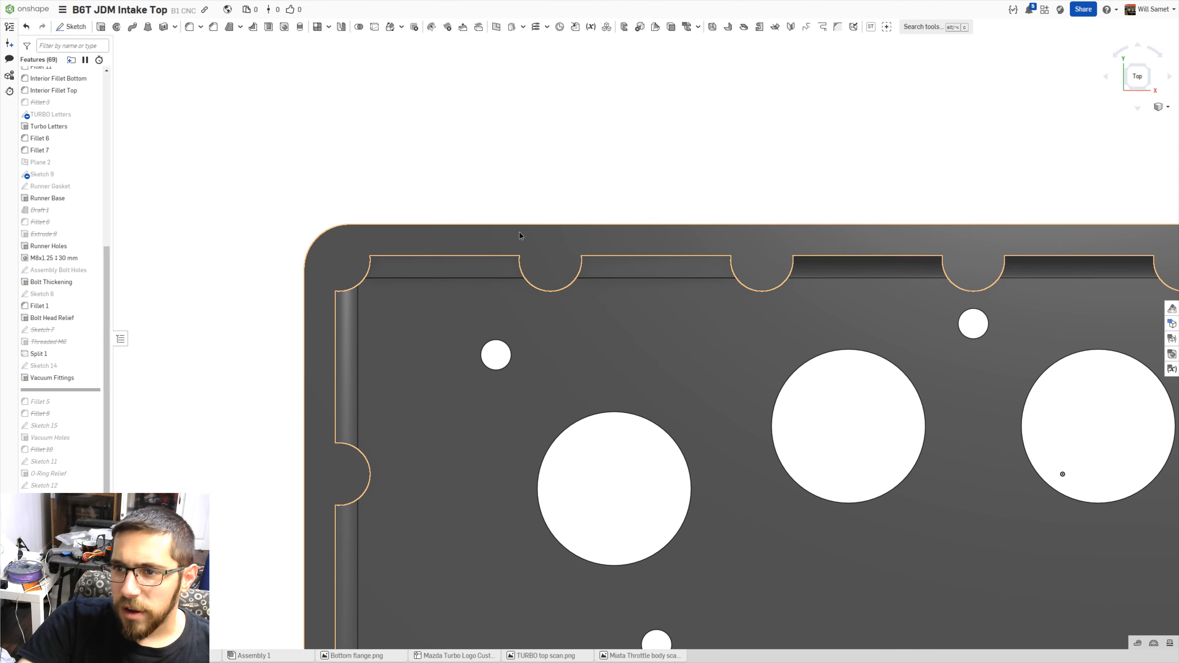
- Inspect the added vacuum fitting pad, and roll the feature history forward to just after Vacuum Holes
{"action": "right_click_drag", "start_coordinate": [520, 233], "coordinate": [511, 168]}
{"action": "scroll", "coordinate": [675, 340], "scroll_direction": "up", "scroll_amount": 3}
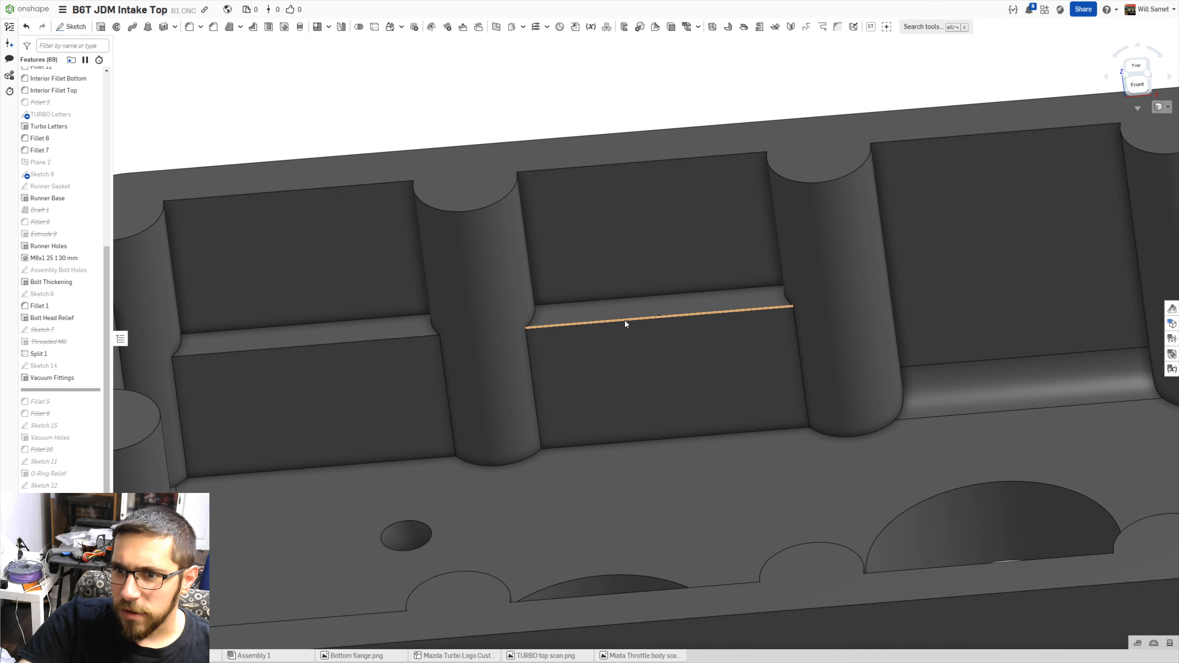
{"action": "scroll", "coordinate": [625, 321], "scroll_direction": "down", "scroll_amount": 6}
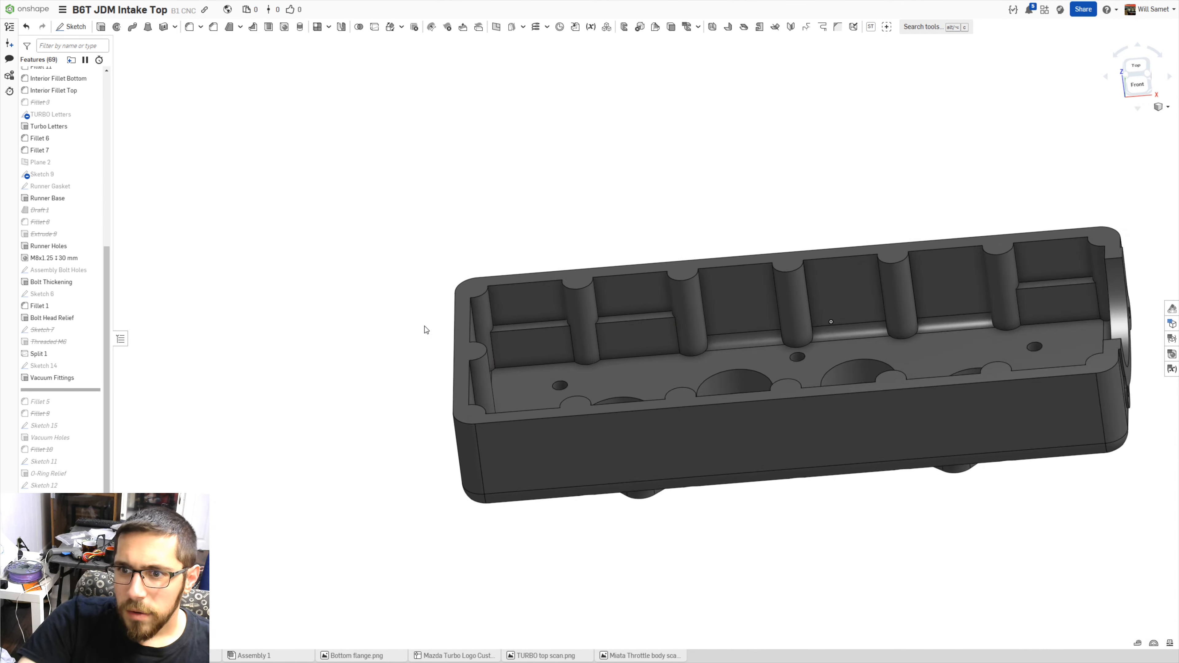
{"action": "scroll", "coordinate": [428, 327], "scroll_direction": "up", "scroll_amount": 3}
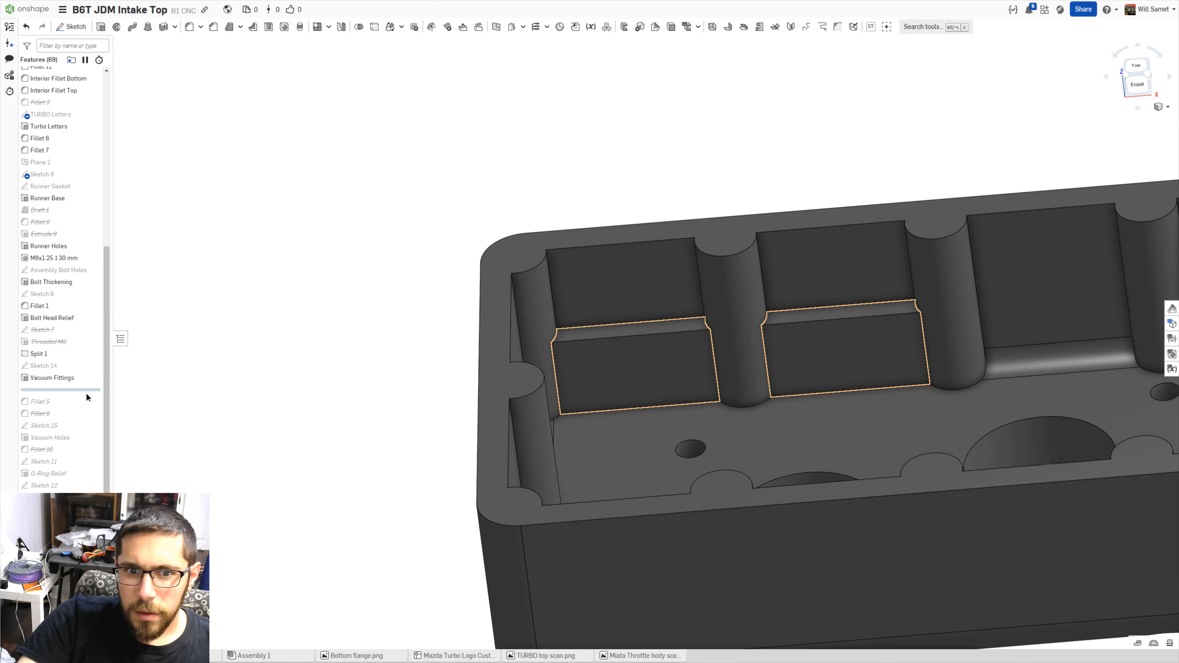
{"action": "left_click_drag", "start_coordinate": [84, 441], "coordinate": [84, 438]}
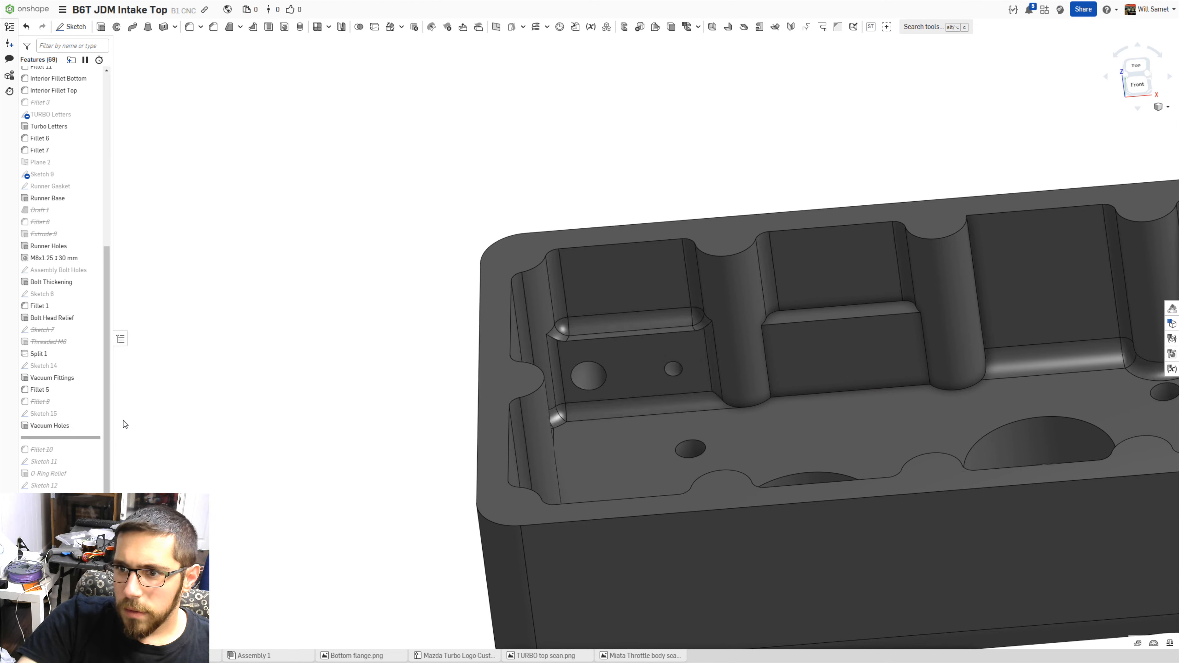
{"action": "scroll", "coordinate": [691, 320], "scroll_direction": "down", "scroll_amount": 3}
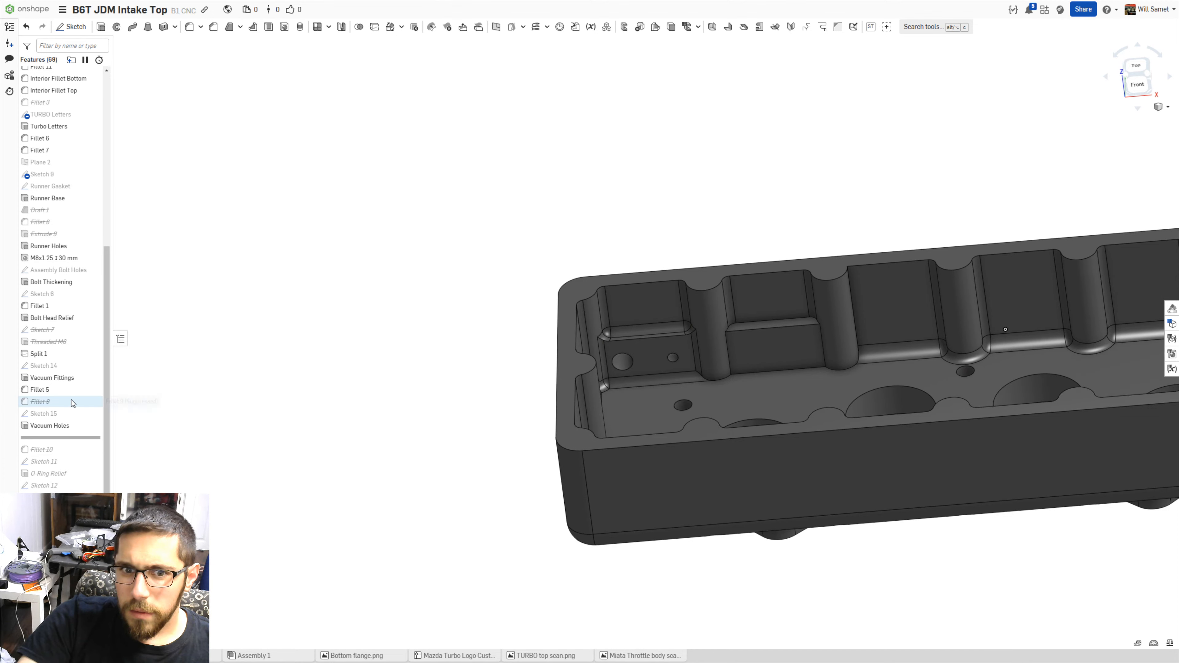
- Open Fillet 5 for editing and add the upper ledge edge and both short corner edges of the second bay's vacuum pad
{"action": "double_click", "coordinate": [71, 396]}
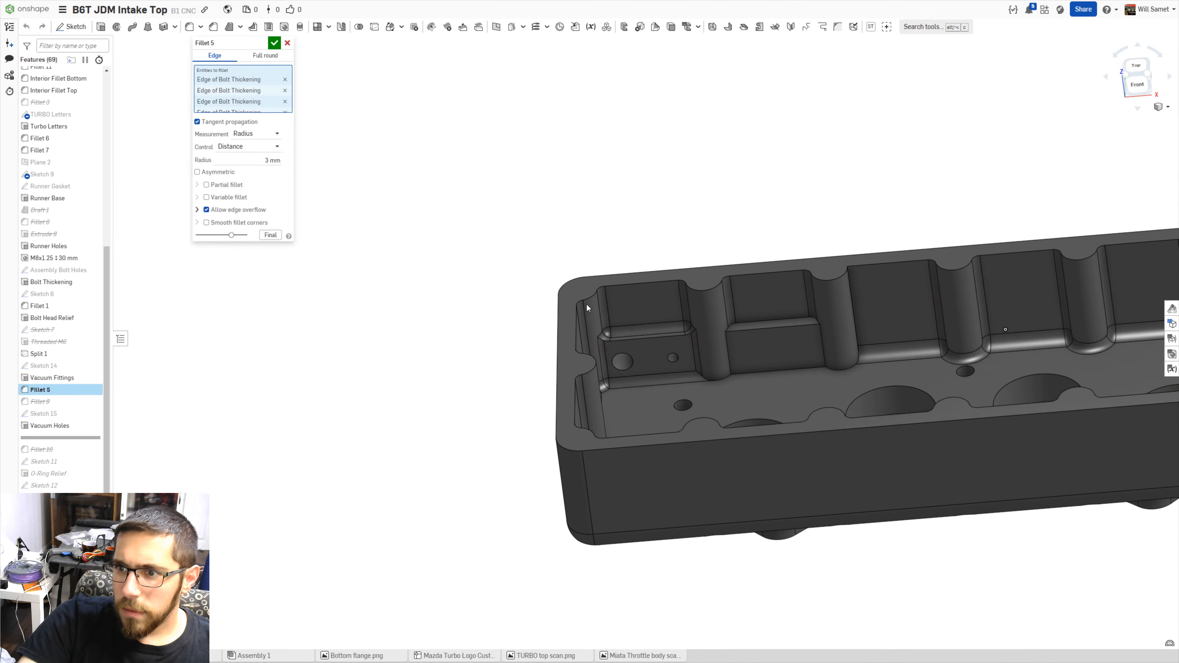
{"action": "scroll", "coordinate": [822, 290], "scroll_direction": "up", "scroll_amount": 5}
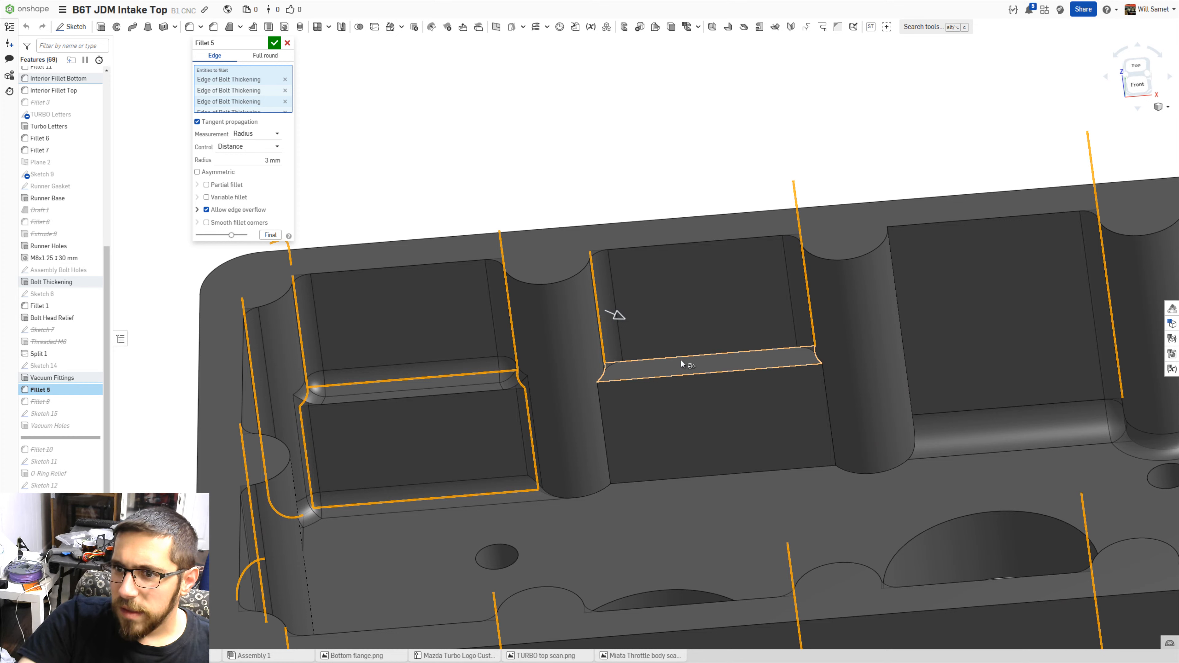
{"action": "scroll", "coordinate": [680, 359], "scroll_direction": "up", "scroll_amount": 4}
{"action": "left_click", "coordinate": [672, 355]}
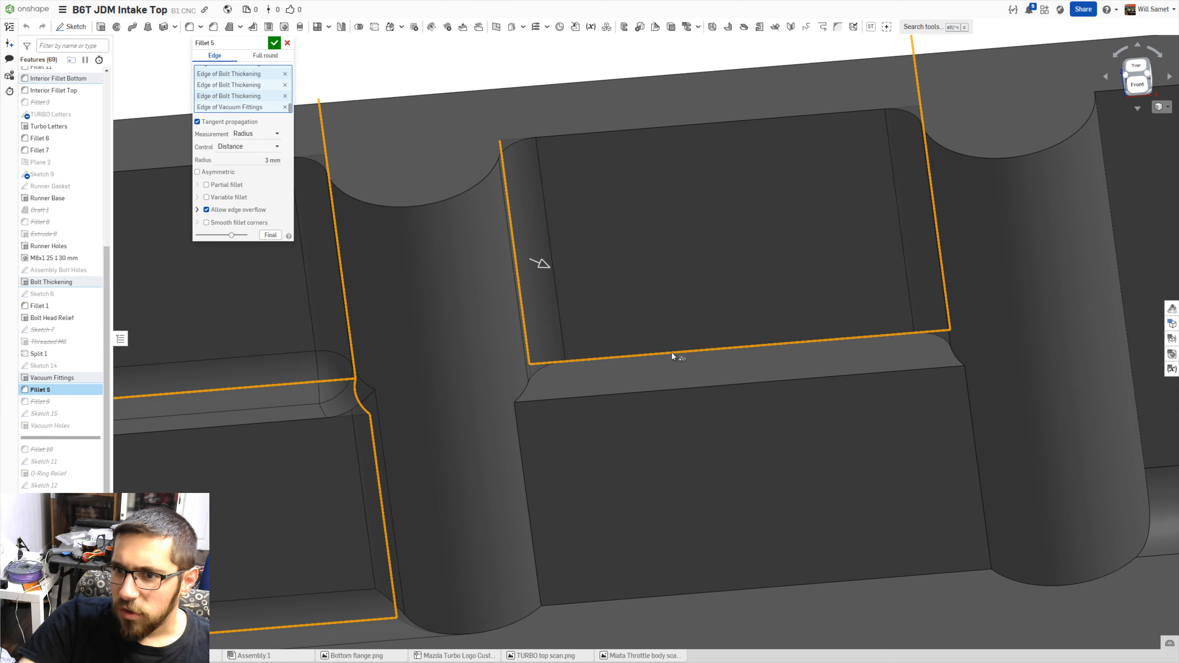
{"action": "left_click", "coordinate": [526, 385]}
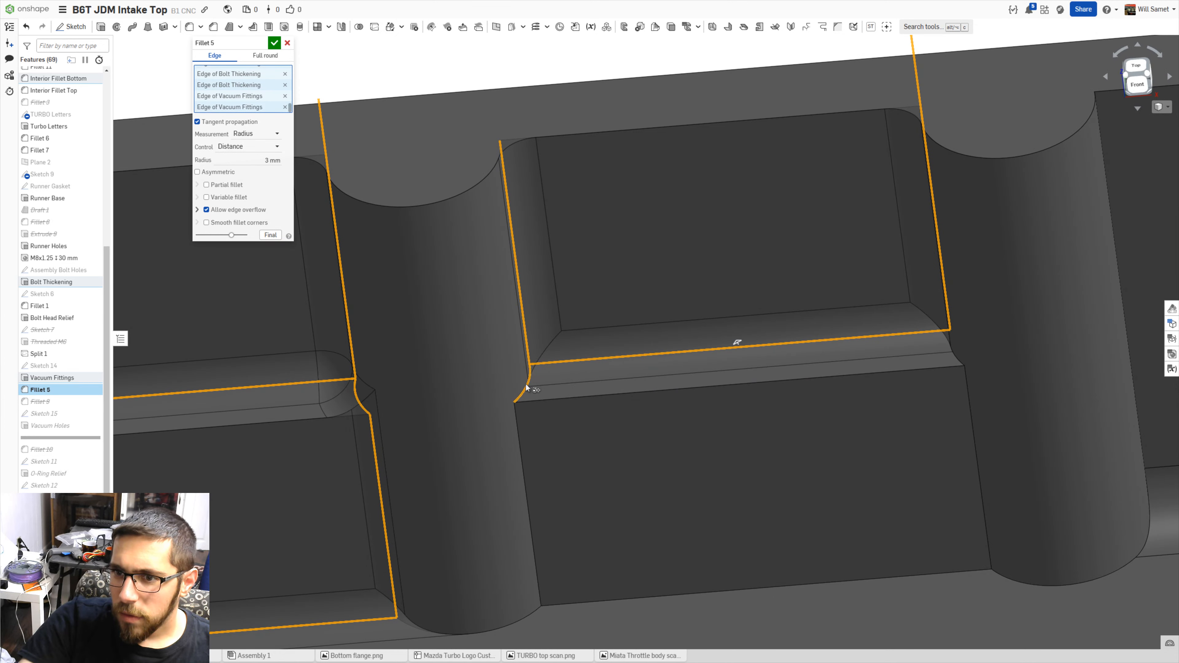
{"action": "left_click", "coordinate": [955, 359]}
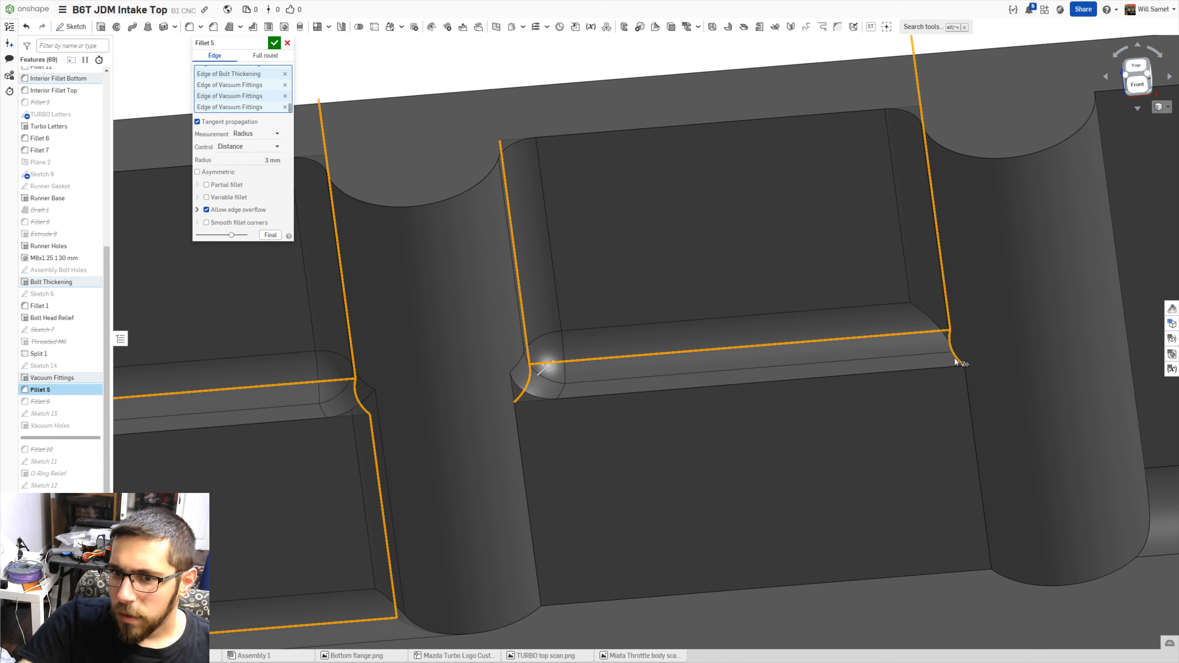
- Add the two vertical side edges and the bottom edge of the second bay's vacuum pad to Fillet 5
{"action": "left_click", "coordinate": [970, 403]}
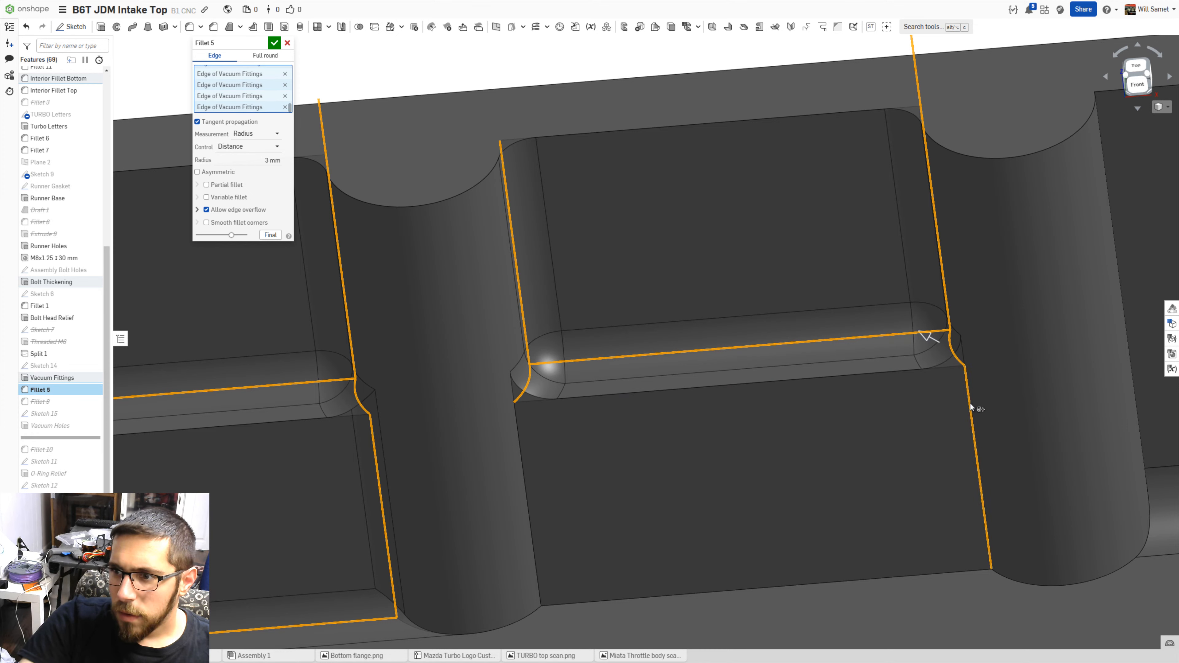
{"action": "left_click", "coordinate": [521, 476]}
{"action": "scroll", "coordinate": [603, 520], "scroll_direction": "down", "scroll_amount": 2}
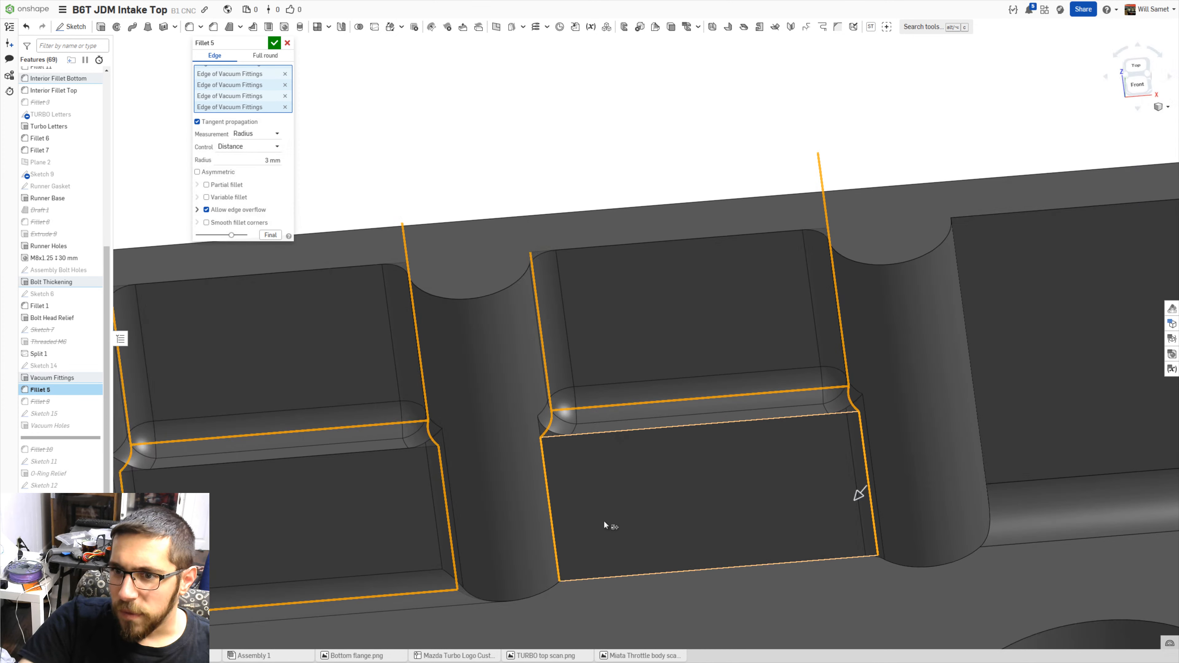
{"action": "left_click", "coordinate": [676, 573]}
{"action": "scroll", "coordinate": [603, 534], "scroll_direction": "down", "scroll_amount": 5}
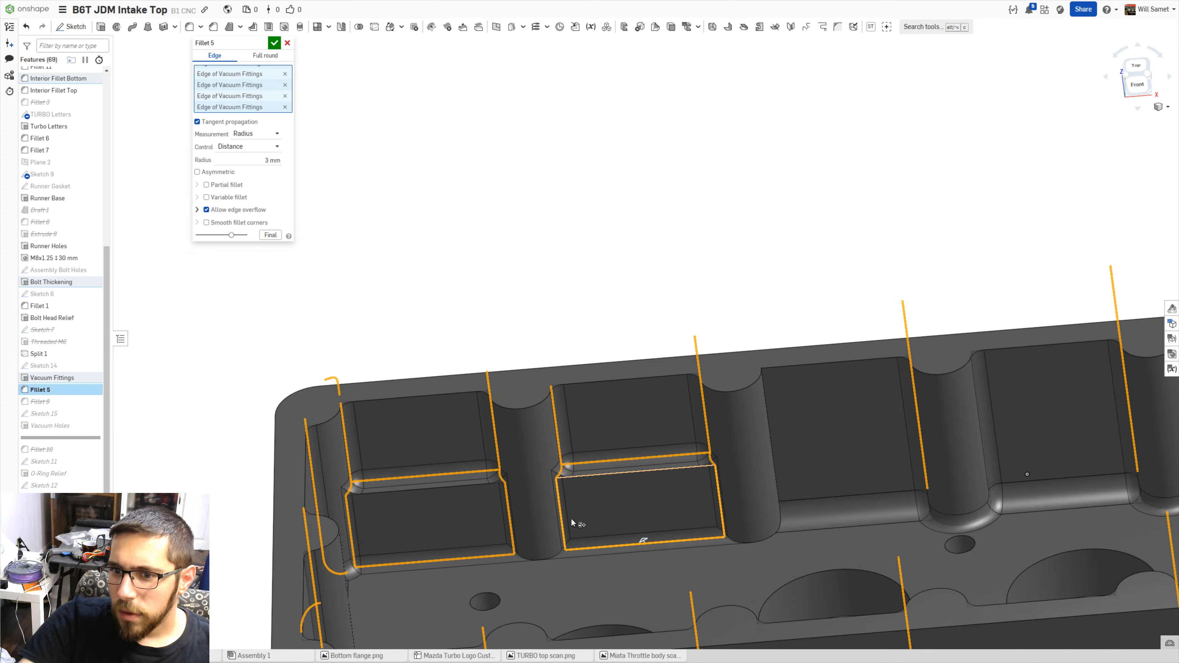
- Add the upper ledge edge of the throttle-end vacuum pad to Fillet 5, and accept the fillet
{"action": "scroll", "coordinate": [898, 465], "scroll_direction": "up", "scroll_amount": 10}
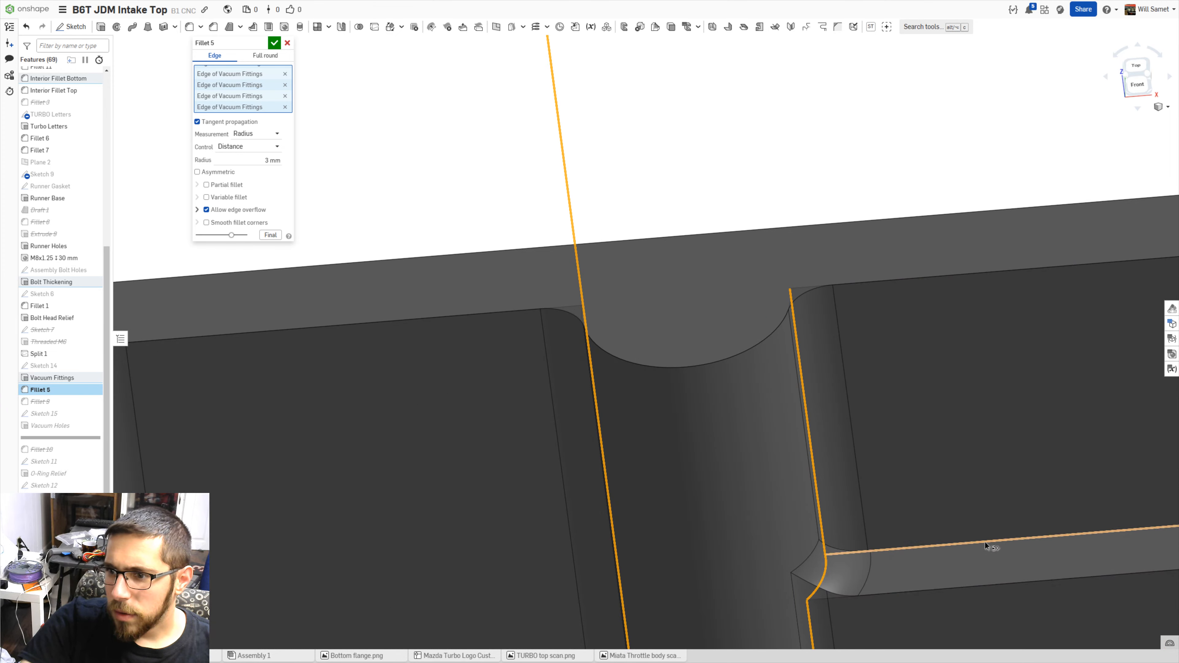
{"action": "left_click", "coordinate": [985, 541]}
{"action": "scroll", "coordinate": [985, 538], "scroll_direction": "down", "scroll_amount": 5}
{"action": "scroll", "coordinate": [984, 537], "scroll_direction": "down", "scroll_amount": 5}
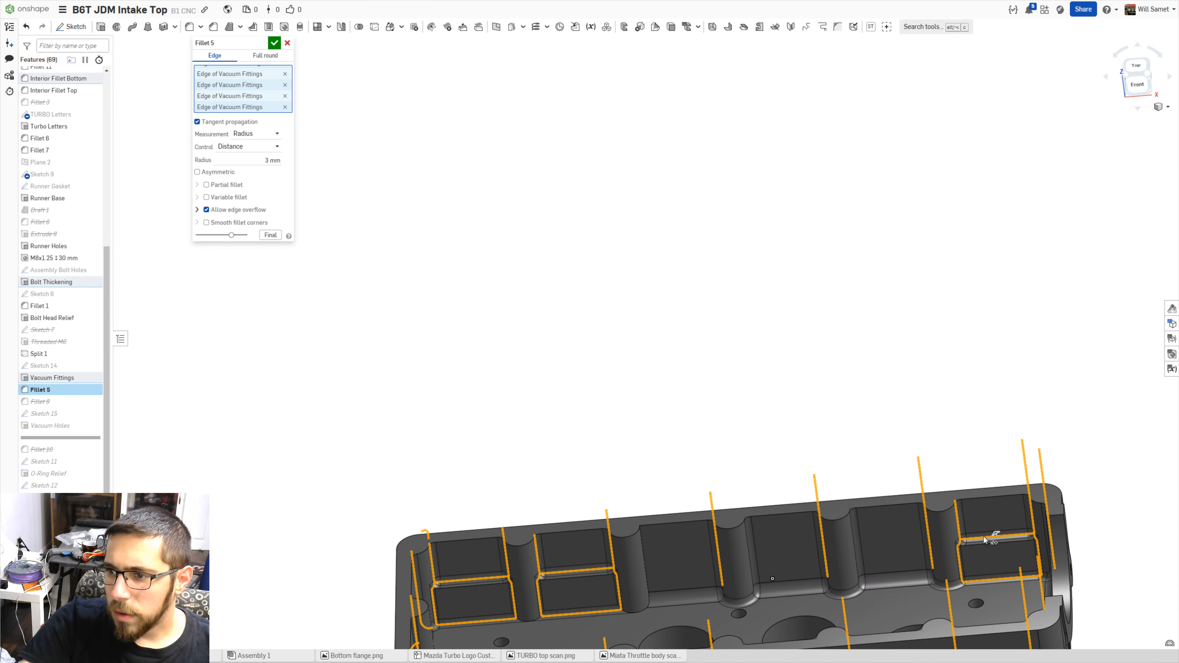
{"action": "left_click", "coordinate": [274, 43]}
{"action": "scroll", "coordinate": [630, 523], "scroll_direction": "down", "scroll_amount": 3}
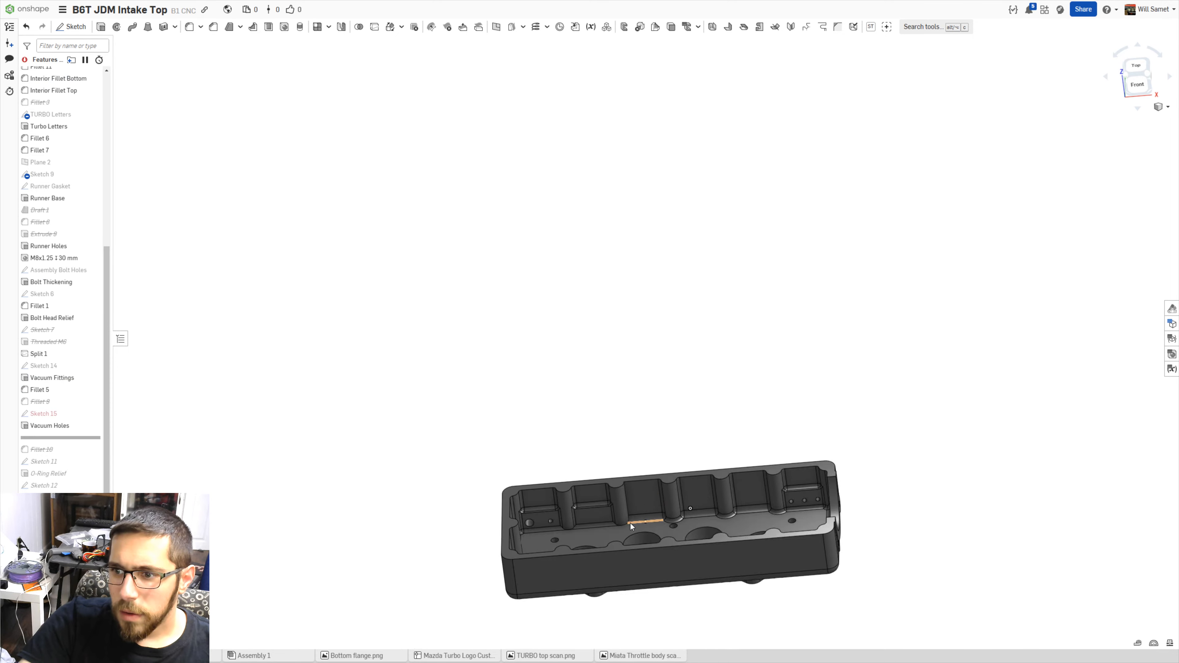
- Open Sketch 15 for editing and remove the broken dimension that positions the hole centreline
{"action": "scroll", "coordinate": [632, 537], "scroll_direction": "up", "scroll_amount": 8}
{"action": "mouse_move", "coordinate": [613, 494]}
{"action": "right_mouse_down"}
{"action": "mouse_move", "coordinate": [601, 524]}
{"action": "mouse_move", "coordinate": [622, 486]}
{"action": "mouse_move", "coordinate": [695, 486]}
{"action": "mouse_move", "coordinate": [599, 491]}
{"action": "right_mouse_up"}
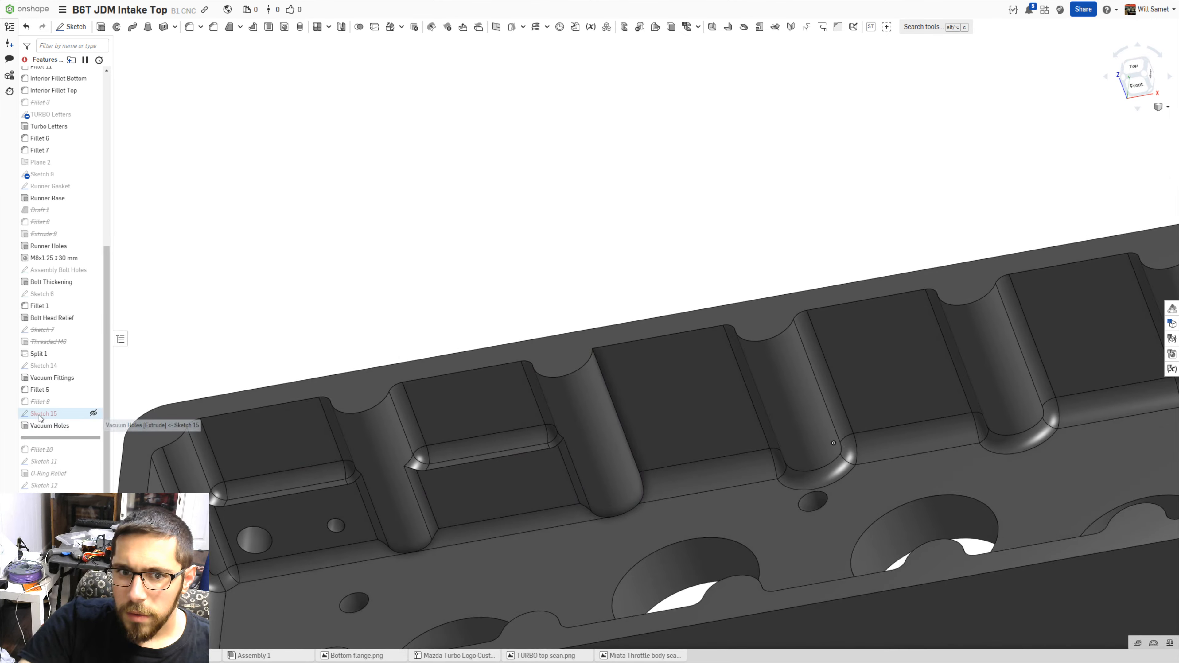
{"action": "double_click", "coordinate": [41, 413]}
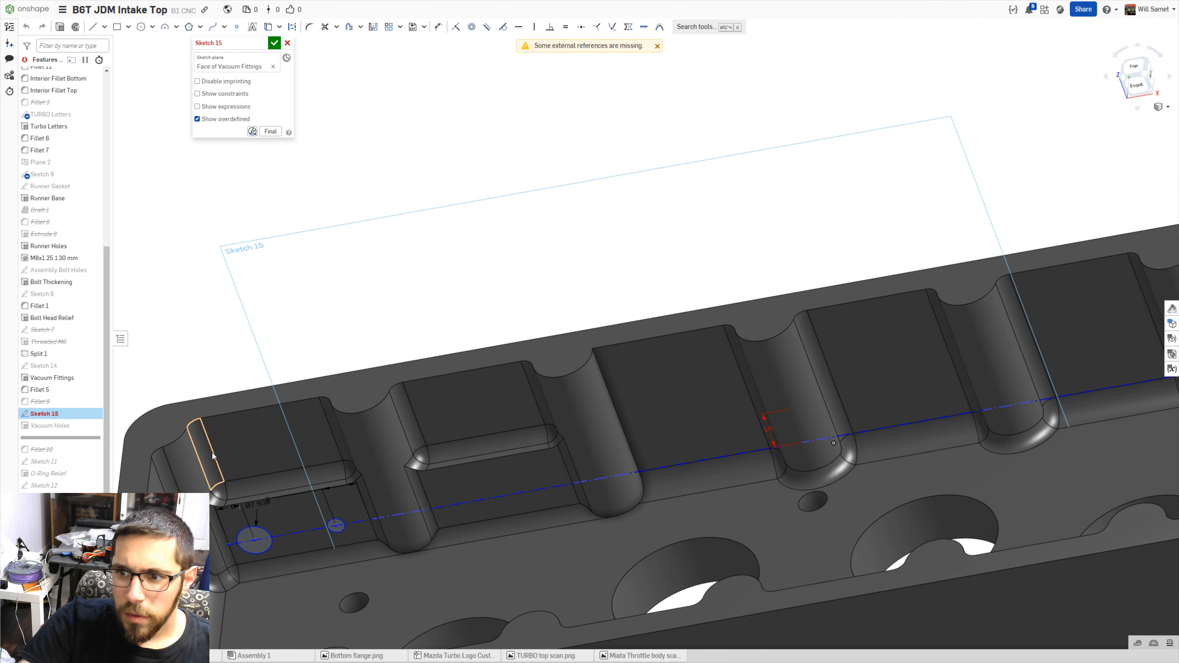
{"action": "scroll", "coordinate": [539, 477], "scroll_direction": "down", "scroll_amount": 5}
{"action": "scroll", "coordinate": [539, 477], "scroll_direction": "up", "scroll_amount": 5}
{"action": "mouse_move", "coordinate": [549, 462]}
{"action": "right_mouse_down"}
{"action": "mouse_move", "coordinate": [557, 441]}
{"action": "mouse_move", "coordinate": [530, 455]}
{"action": "mouse_move", "coordinate": [548, 451]}
{"action": "right_mouse_up"}
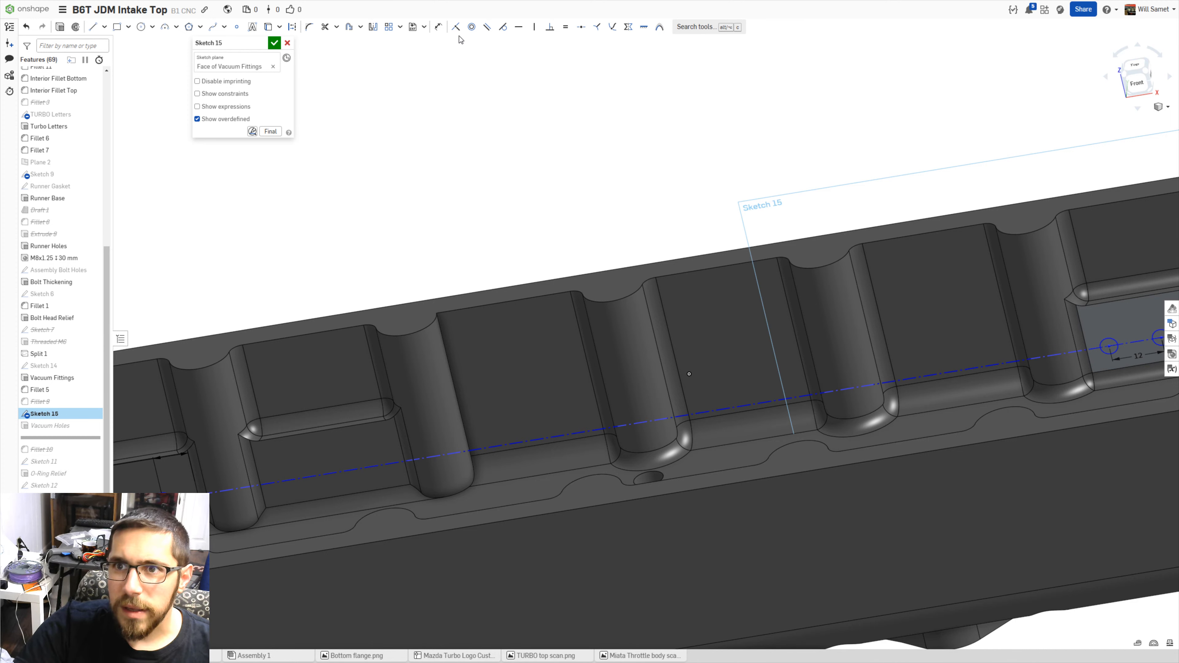
- Dimension the hole centreline 10 mm from the upper edge of the closed-end vacuum pad, and accept Sketch 15
{"action": "left_click", "coordinate": [537, 439]}
{"action": "key", "text": "f"}
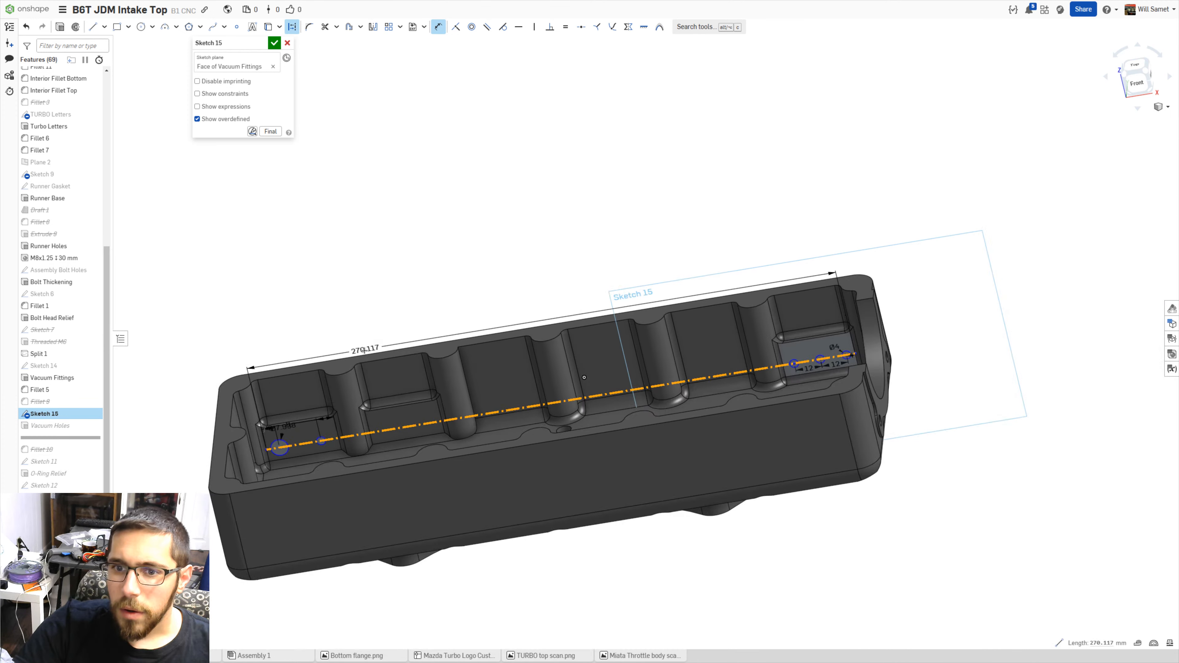
{"action": "scroll", "coordinate": [279, 453], "scroll_direction": "up", "scroll_amount": 10}
{"action": "left_click", "coordinate": [314, 239]}
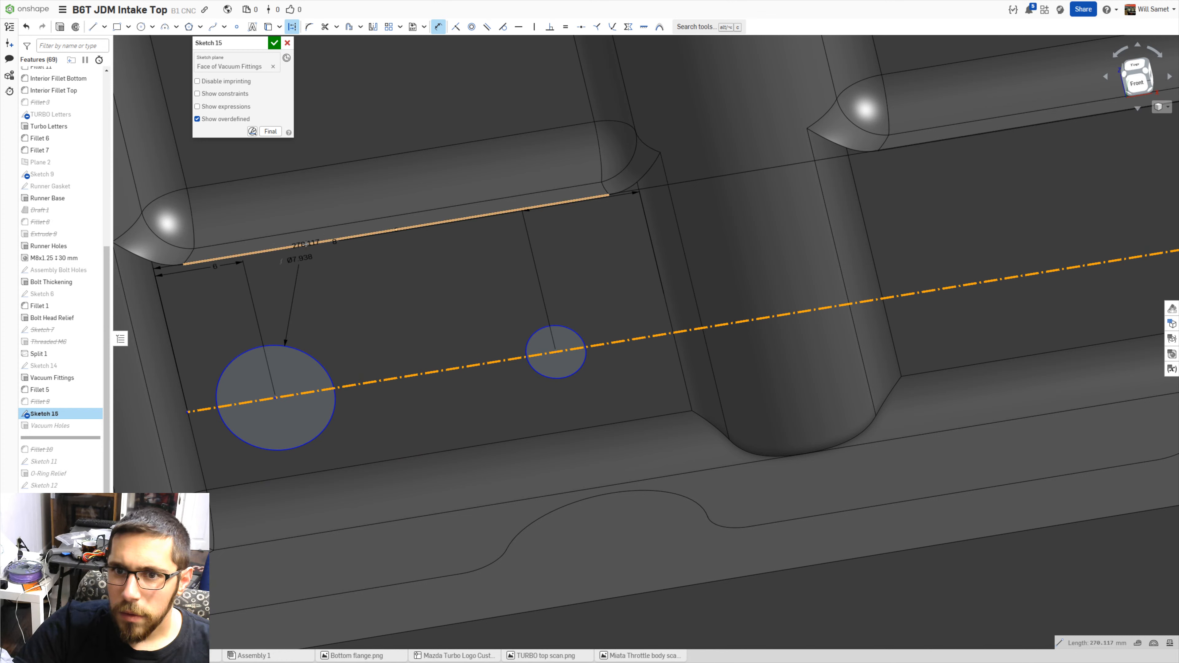
{"action": "left_click", "coordinate": [423, 274]}
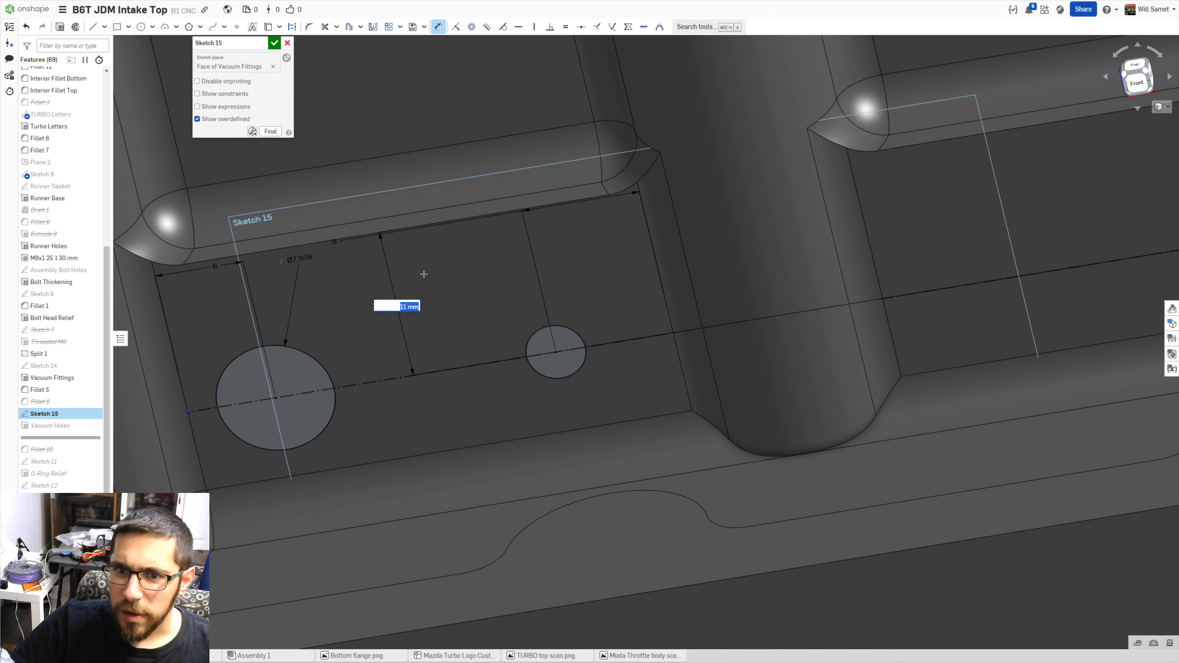
{"action": "type", "text": "10"}
{"action": "key", "text": "Return"}
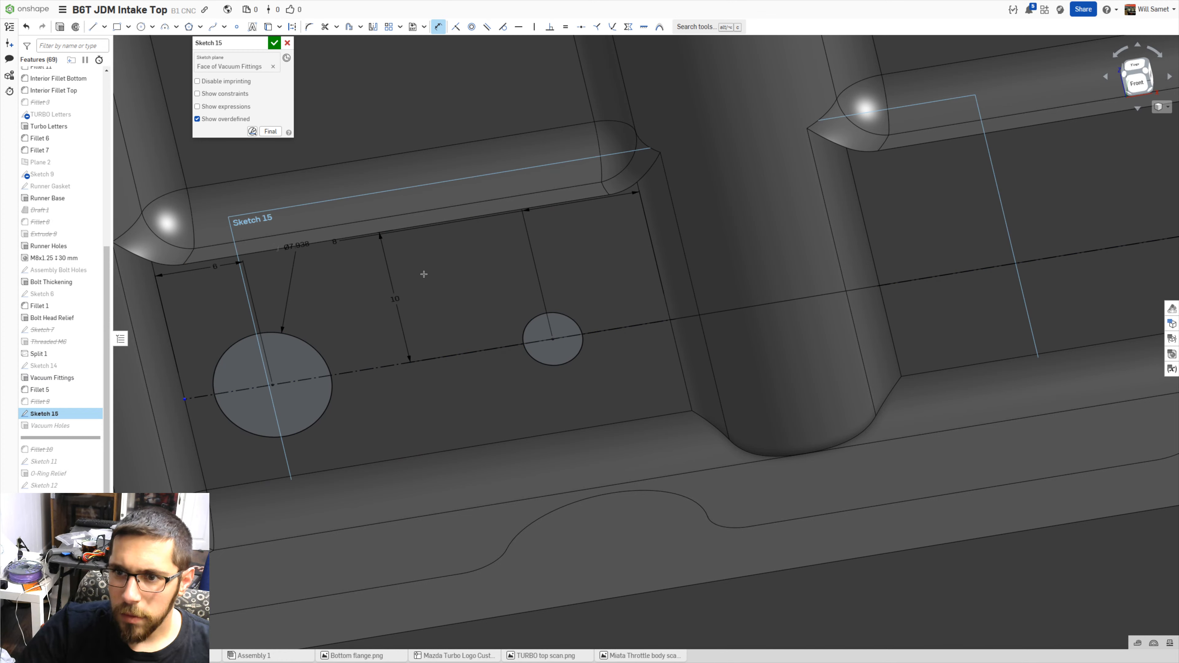
{"action": "left_click", "coordinate": [274, 42]}
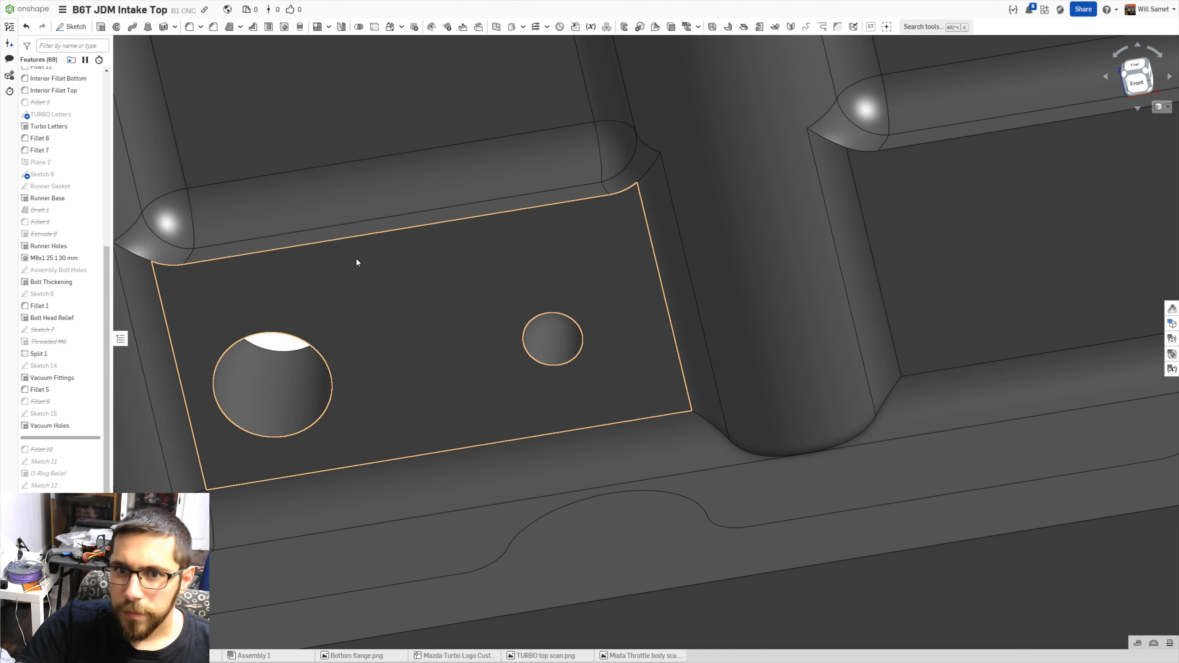
{"action": "scroll", "coordinate": [356, 260], "scroll_direction": "down", "scroll_amount": 5}
{"action": "scroll", "coordinate": [537, 233], "scroll_direction": "down", "scroll_amount": 2}
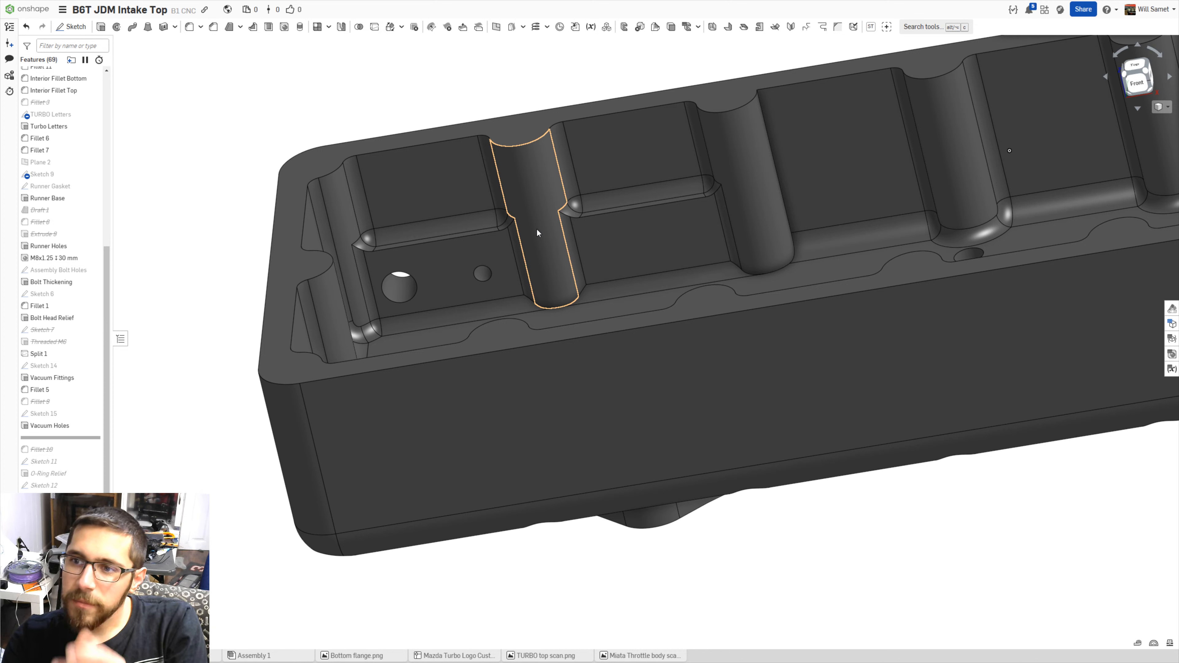
{"action": "scroll", "coordinate": [533, 214], "scroll_direction": "up", "scroll_amount": 3}
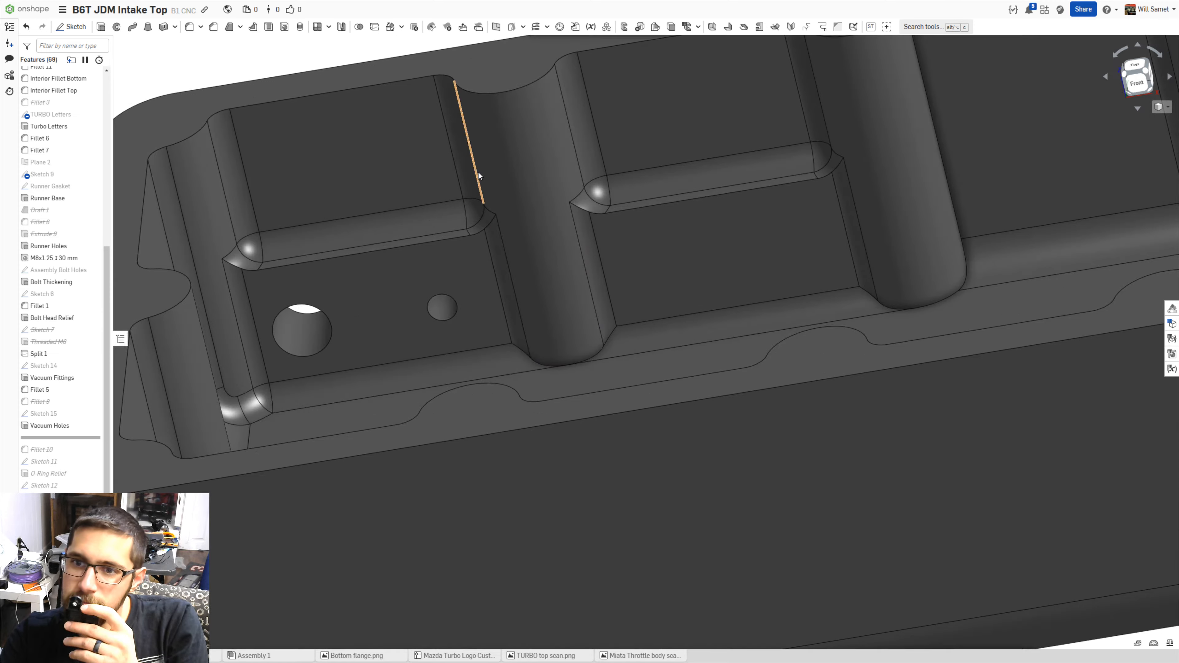
{"action": "scroll", "coordinate": [479, 172], "scroll_direction": "down", "scroll_amount": 5}
{"action": "scroll", "coordinate": [171, 230], "scroll_direction": "up", "scroll_amount": 2}
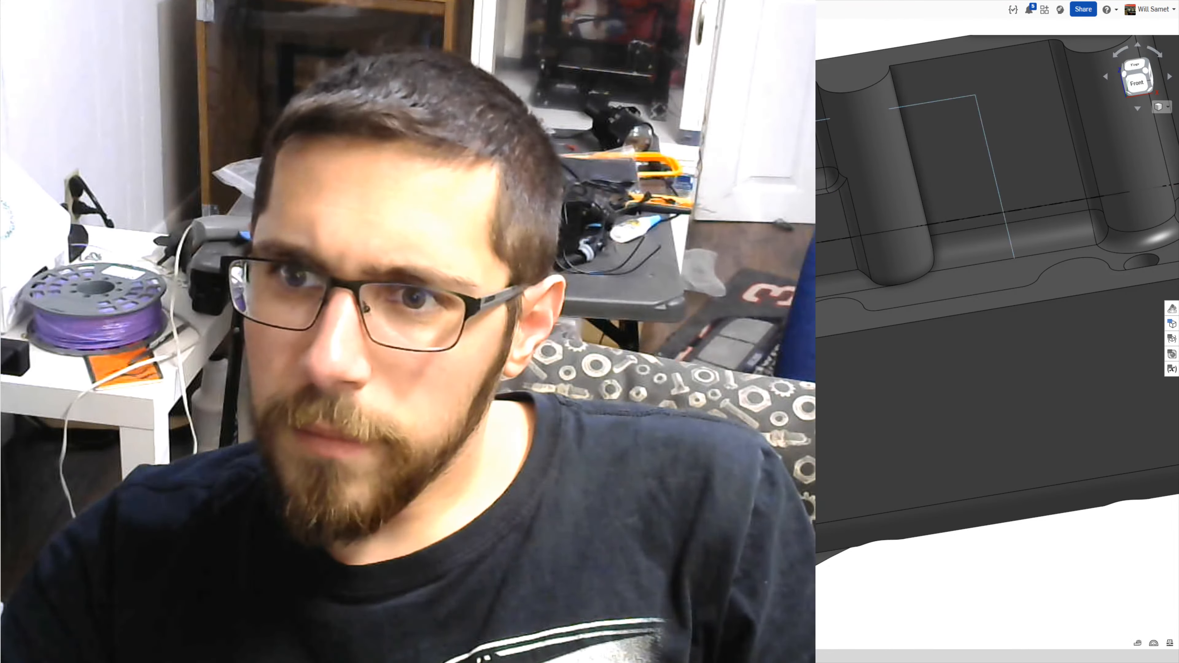
- Paste the vacuum hole circles onto the centreline across the second bay's pad in Sketch 15
{"action": "scroll", "coordinate": [998, 227], "scroll_direction": "up", "scroll_amount": 5}
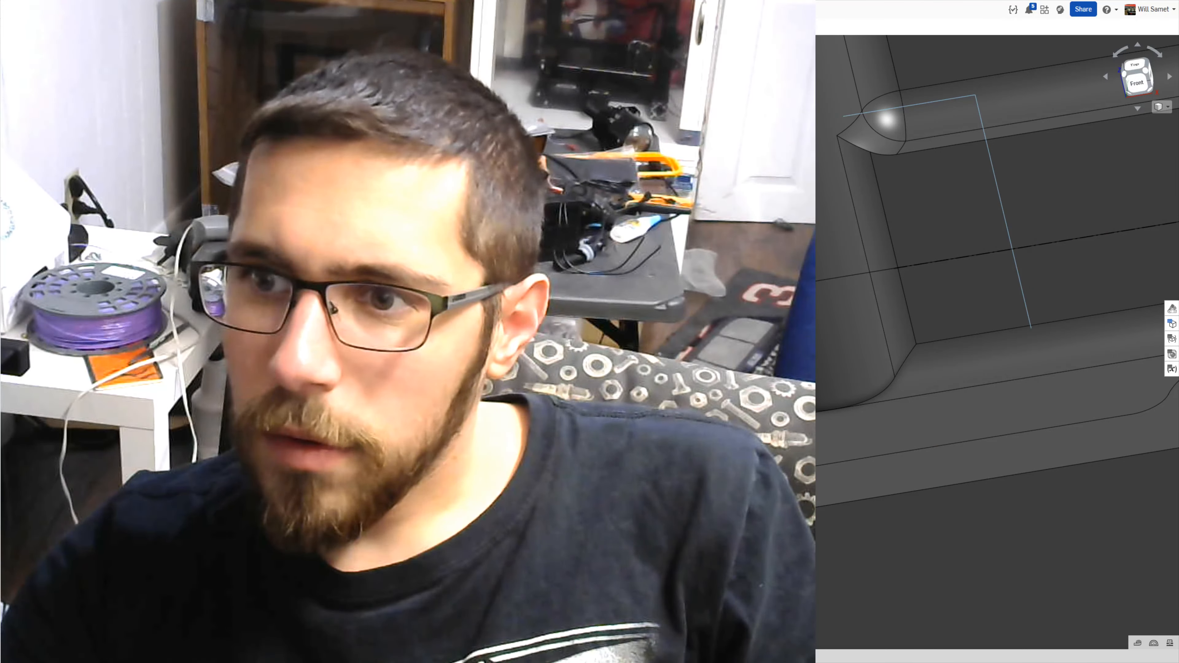
{"action": "key", "text": "ctrl+v"}
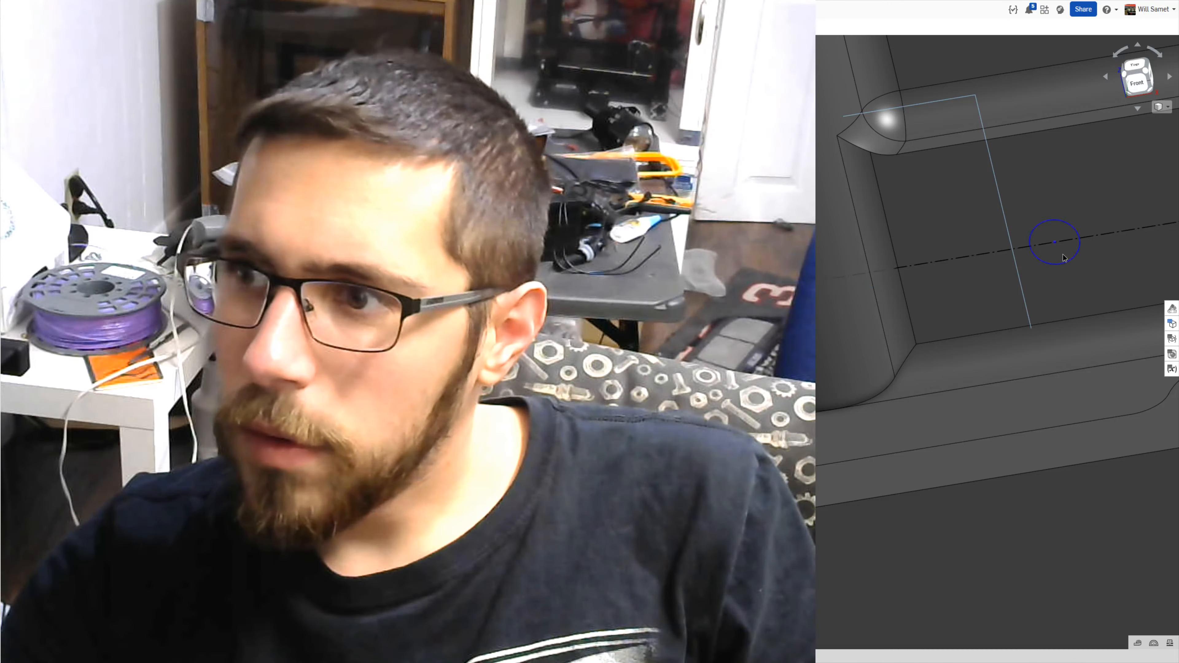
{"action": "left_click", "coordinate": [1013, 259]}
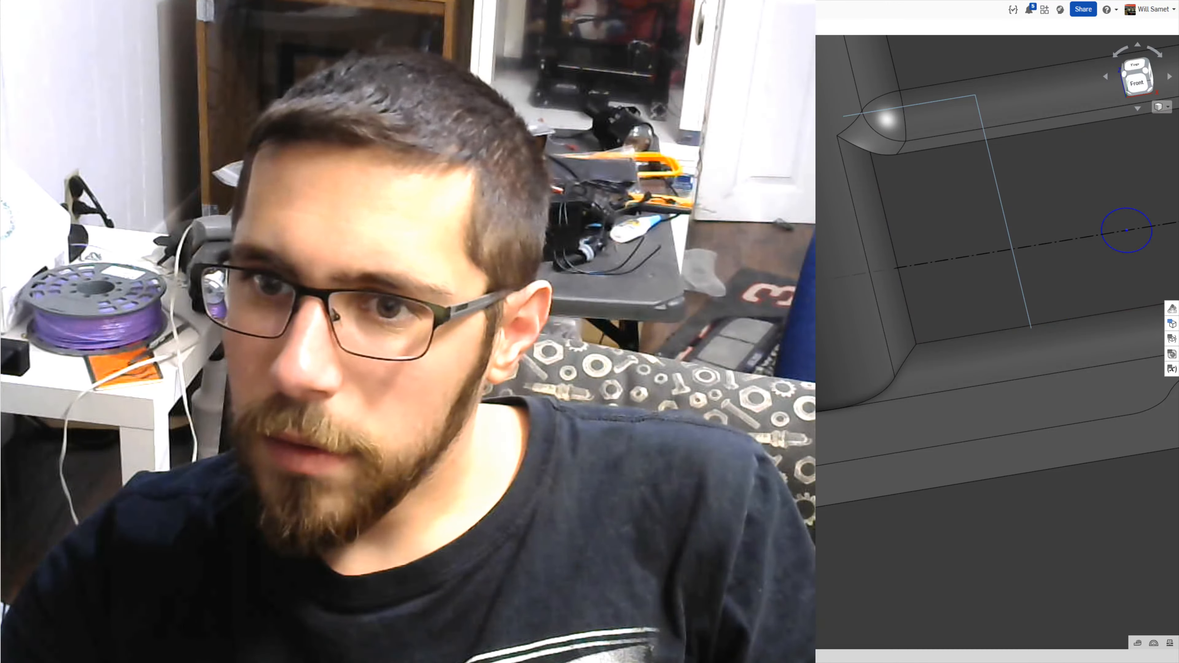
{"action": "key", "text": "ctrl+v"}
- Move the small circle along the centreline toward the pad's far side, and shift the large circle inward from the near side
{"action": "scroll", "coordinate": [827, 268], "scroll_direction": "up", "scroll_amount": 3}
{"action": "scroll", "coordinate": [827, 269], "scroll_direction": "down", "scroll_amount": 5}
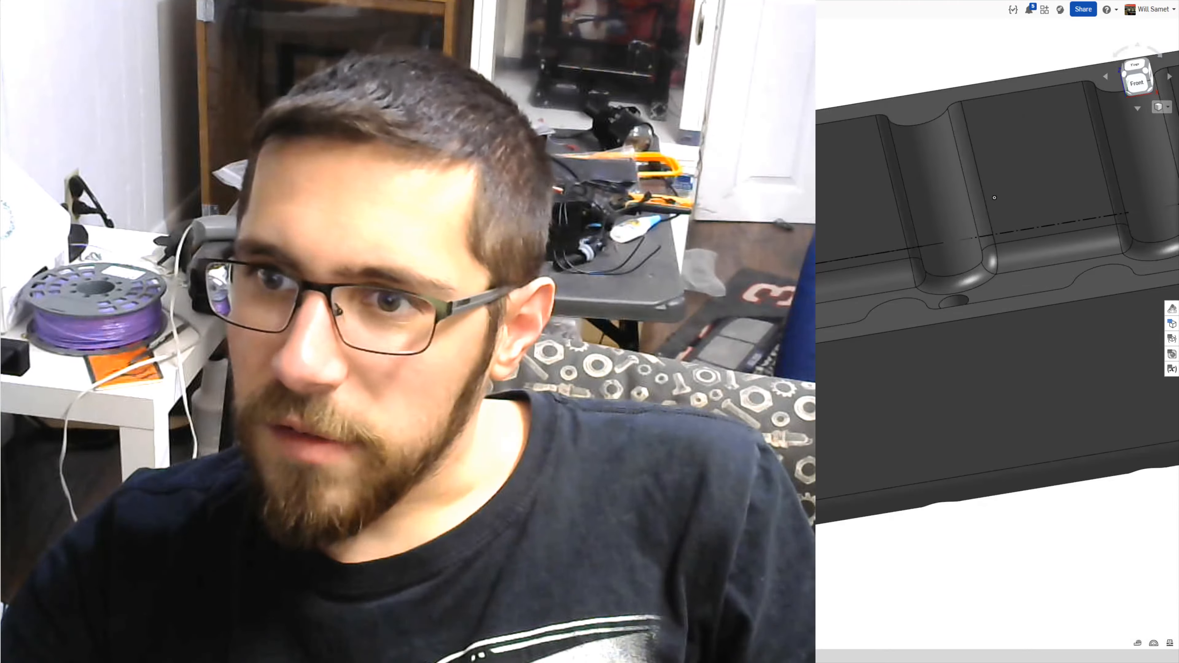
{"action": "scroll", "coordinate": [1035, 222], "scroll_direction": "up", "scroll_amount": 5}
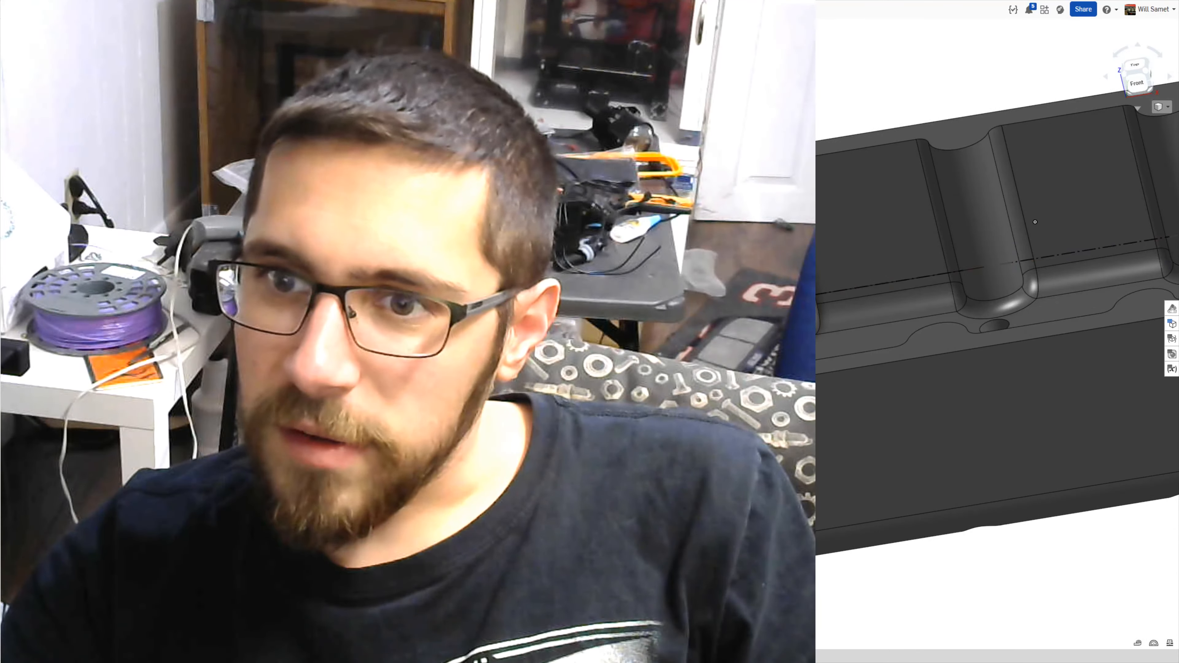
{"action": "scroll", "coordinate": [1035, 222], "scroll_direction": "up", "scroll_amount": 3}
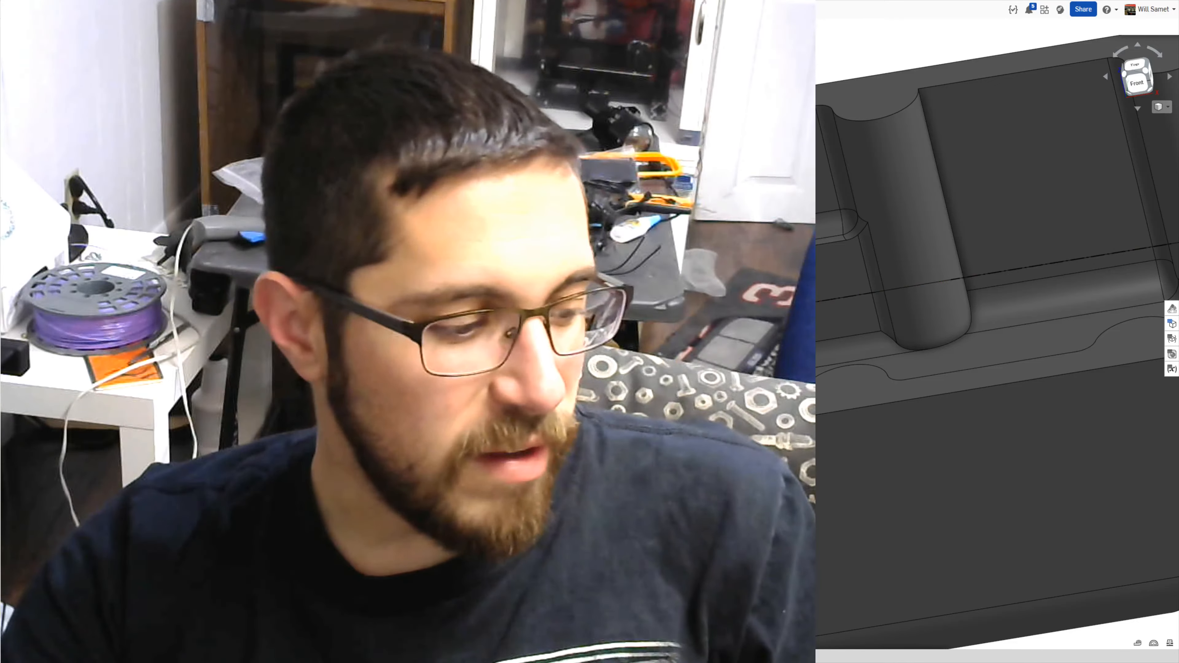
{"action": "scroll", "coordinate": [834, 300], "scroll_direction": "up", "scroll_amount": 2}
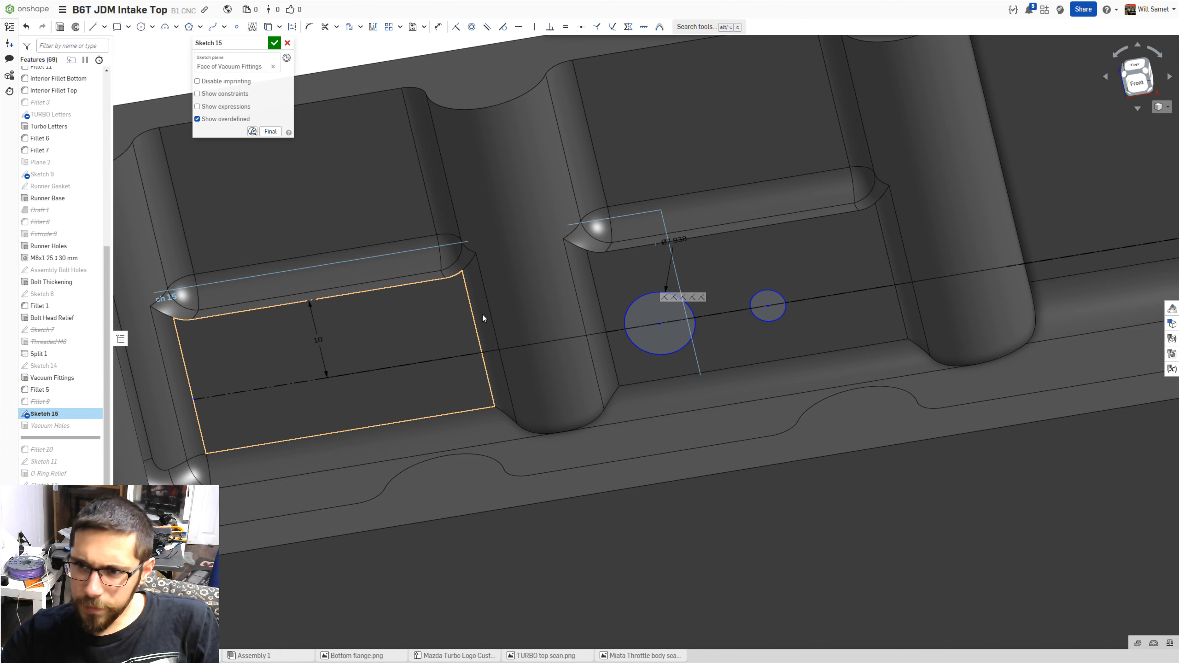
{"action": "scroll", "coordinate": [795, 300], "scroll_direction": "up", "scroll_amount": 3}
{"action": "left_click_drag", "start_coordinate": [742, 314], "coordinate": [822, 304]}
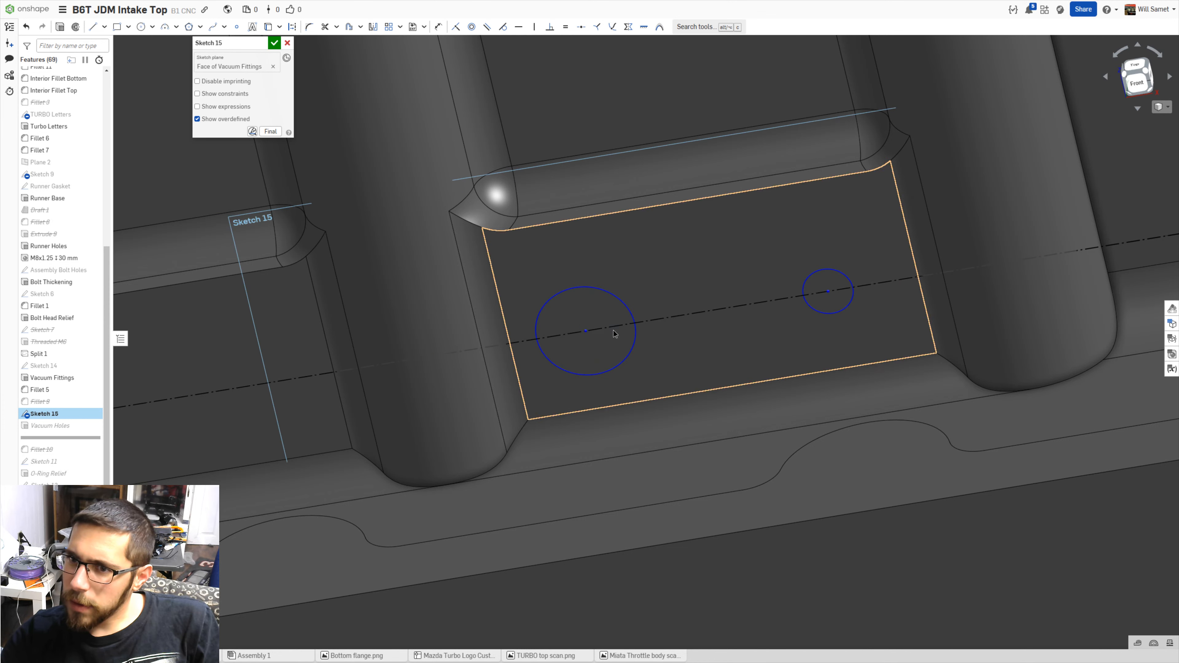
{"action": "left_click_drag", "start_coordinate": [586, 331], "coordinate": [652, 331]}
{"action": "left_click", "coordinate": [611, 319]}
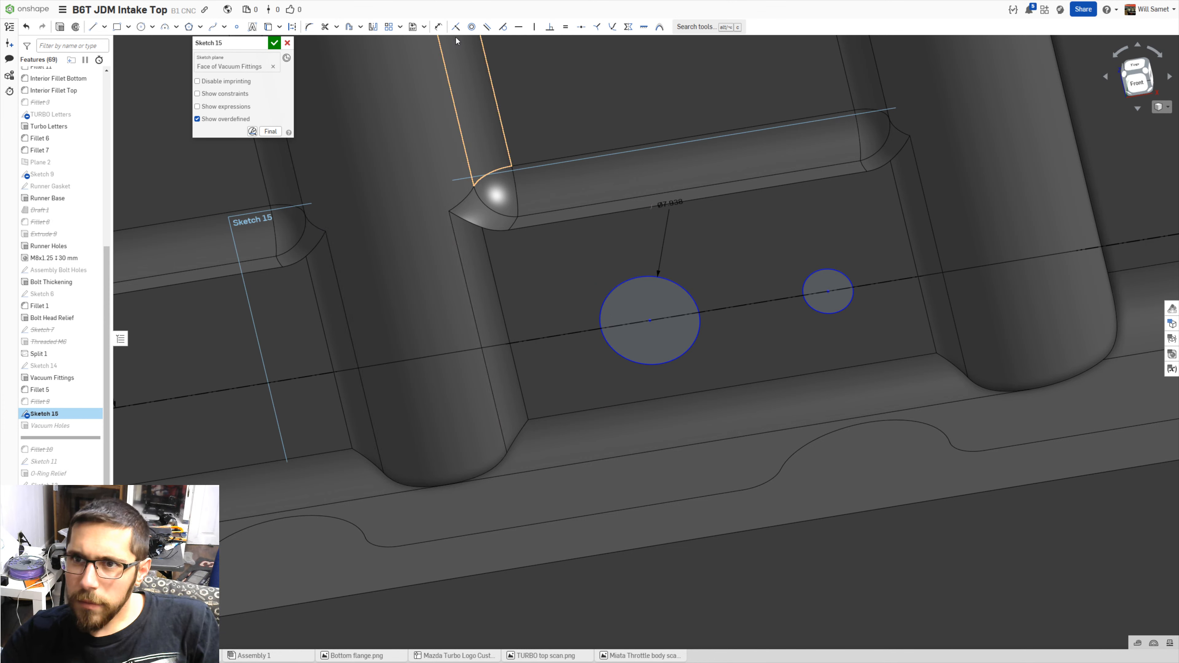
- Dimension the large circle's centre 10 mm from the near side edge of the second bay's pad
{"action": "left_click", "coordinate": [442, 29]}
{"action": "left_click", "coordinate": [496, 279]}
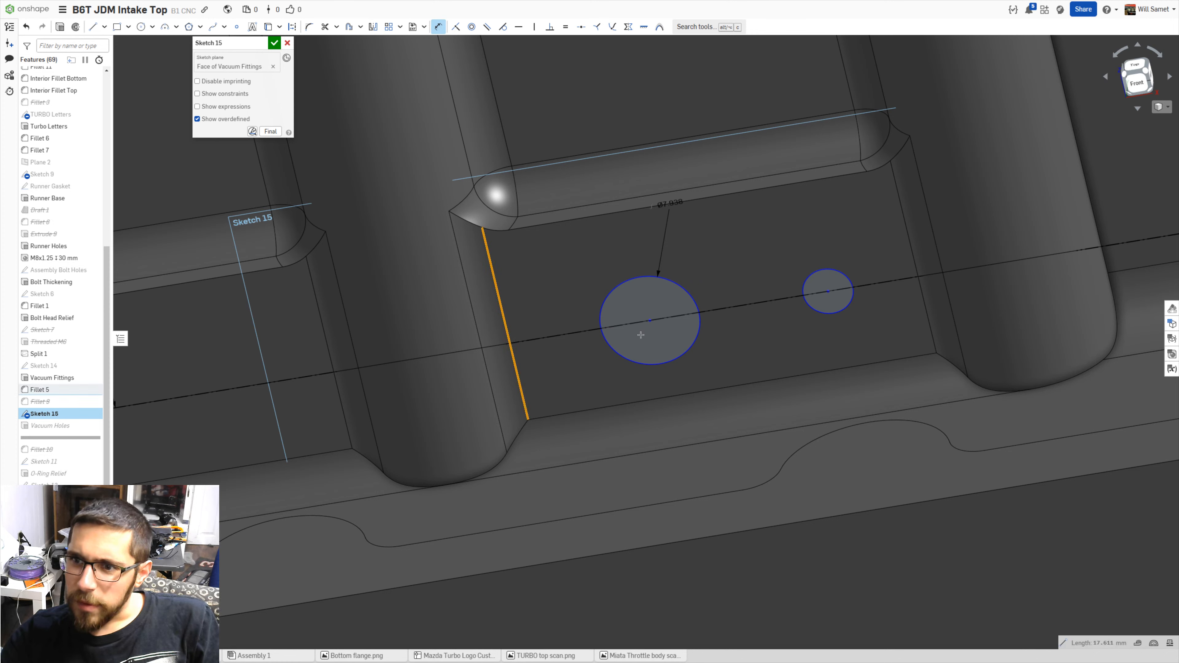
{"action": "left_click", "coordinate": [651, 321]}
{"action": "left_click", "coordinate": [578, 252]}
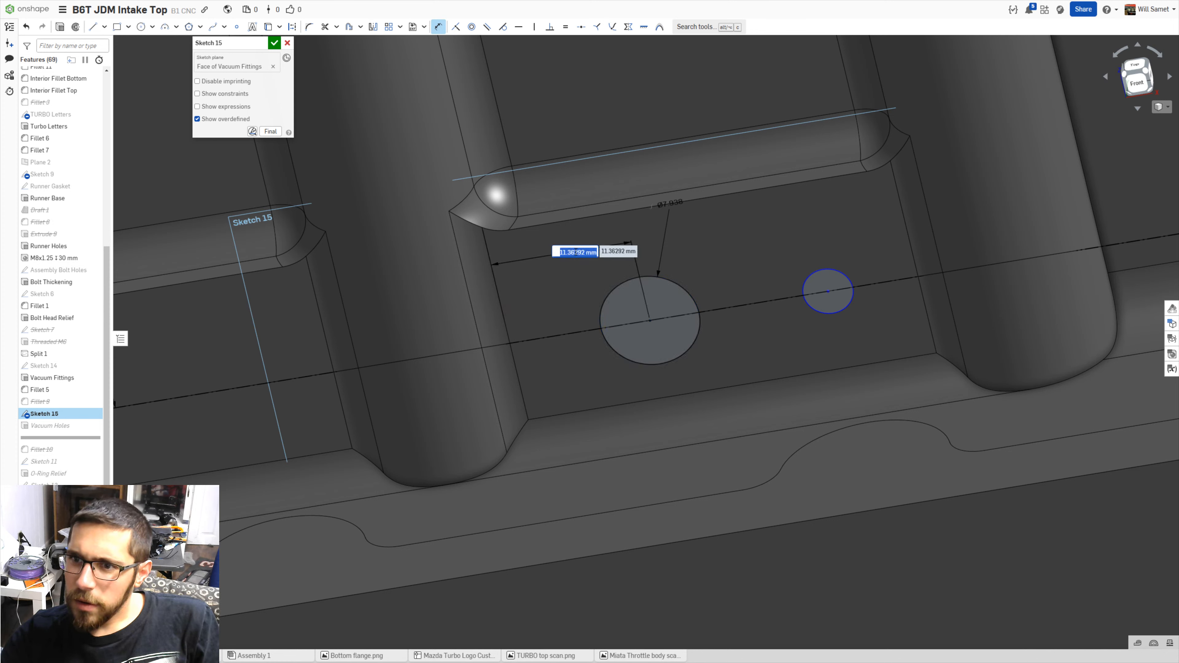
{"action": "type", "text": "10"}
{"action": "key", "text": "Return"}
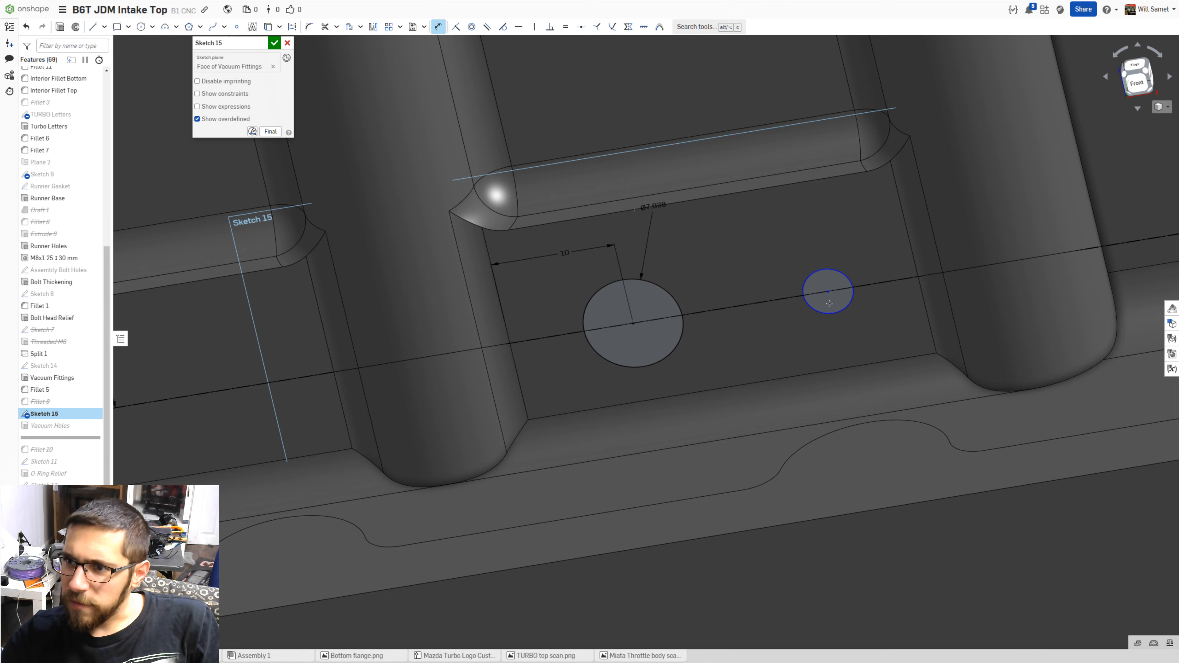
- Dimension the small circle's centre 8 mm from the far side edge of the second bay's pad, and accept Sketch 15
{"action": "left_click", "coordinate": [830, 295]}
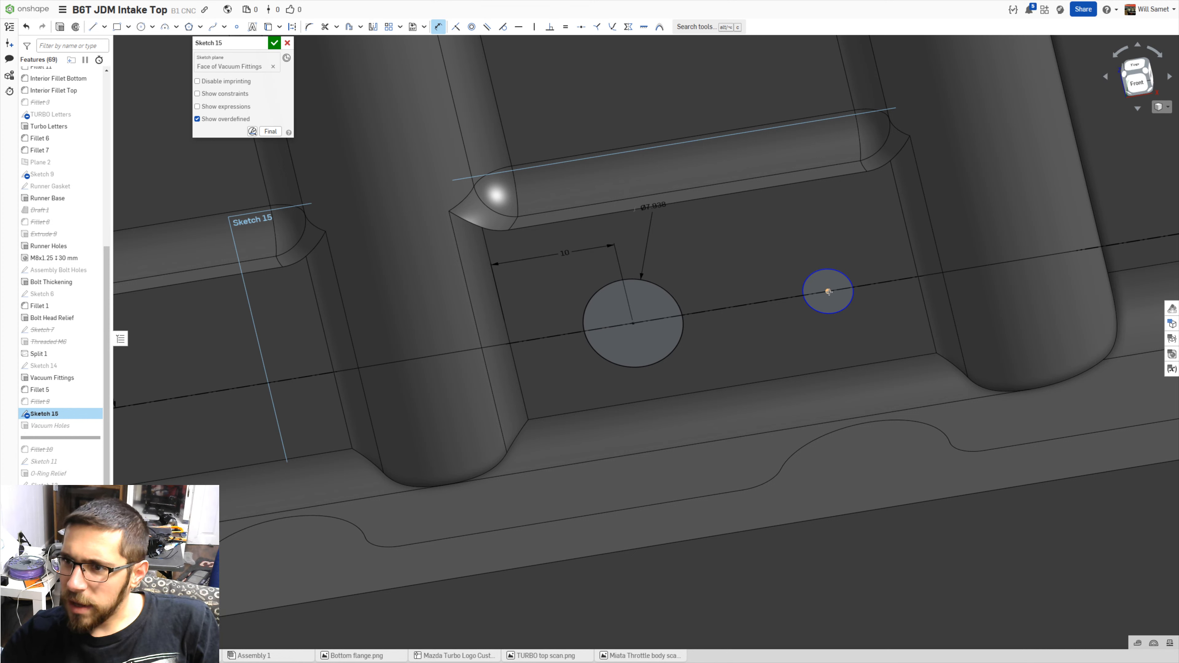
{"action": "left_click", "coordinate": [901, 228]}
{"action": "left_click", "coordinate": [848, 219]}
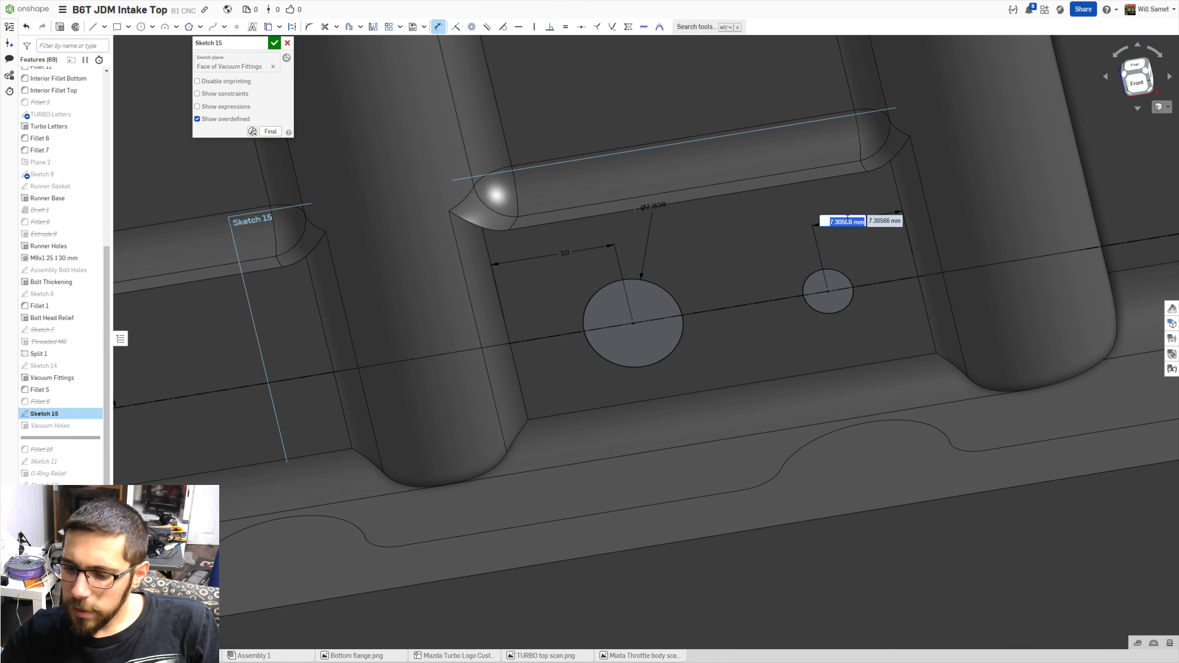
{"action": "type", "text": "8"}
{"action": "key", "text": "Return"}
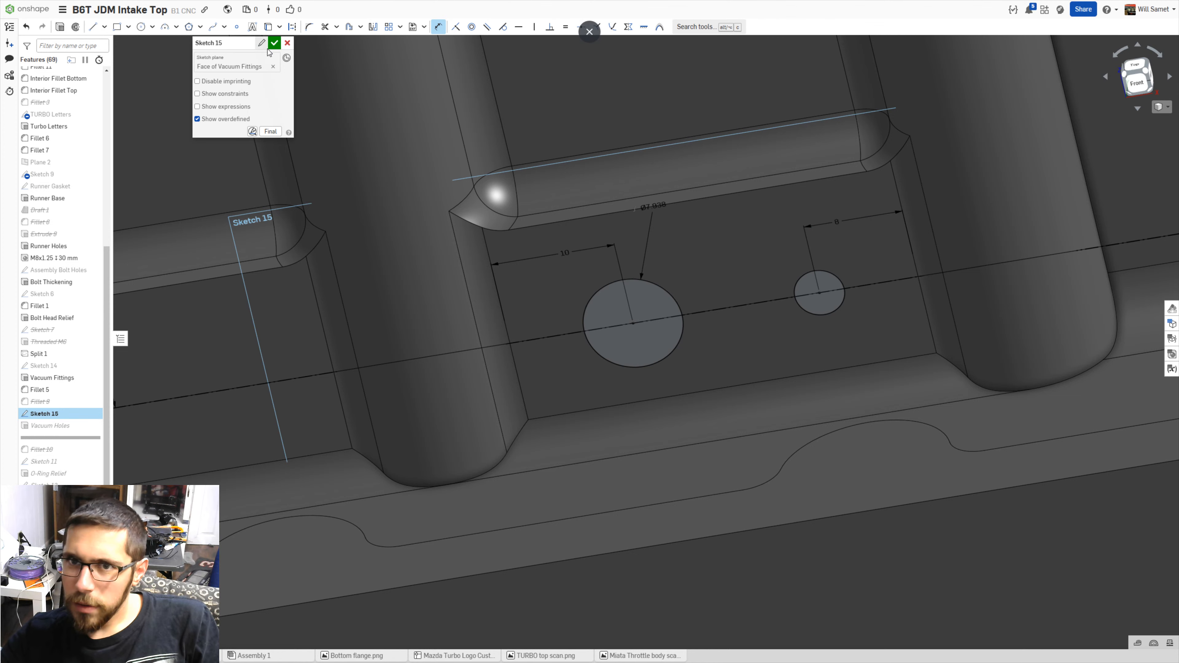
{"action": "left_click", "coordinate": [274, 42]}
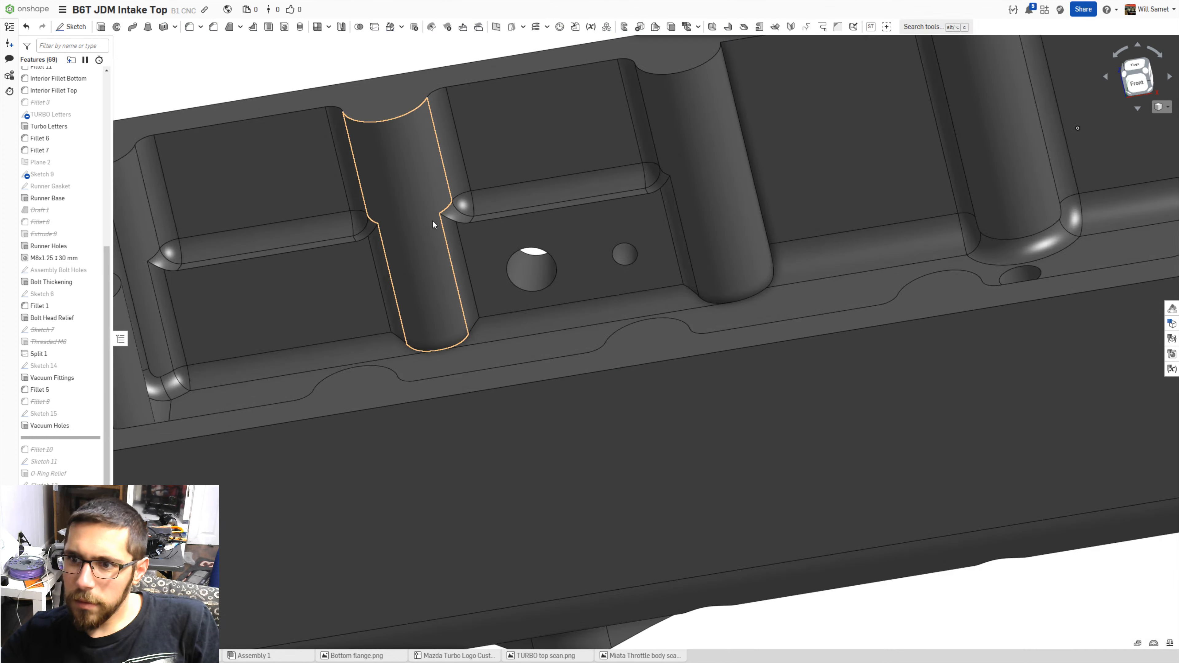
- Reopen Sketch 15 and draw a 12 mm diameter circle near the centreline on the closed-end bay's pad
{"action": "scroll", "coordinate": [254, 298], "scroll_direction": "down", "scroll_amount": 5}
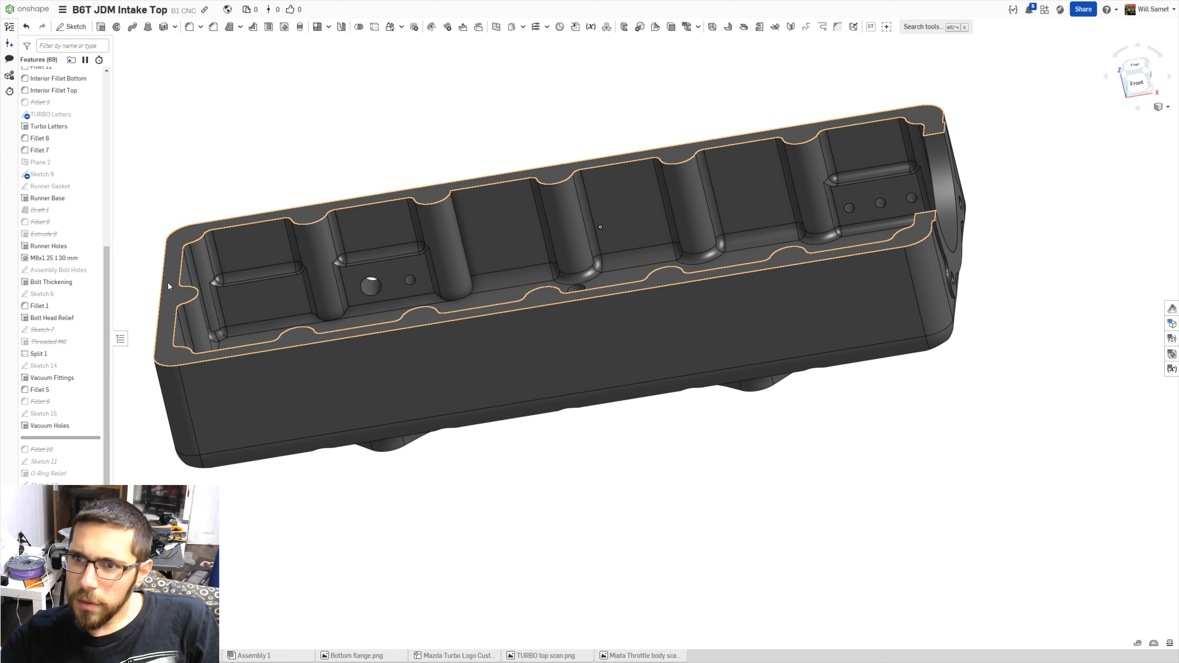
{"action": "scroll", "coordinate": [170, 283], "scroll_direction": "up", "scroll_amount": 6}
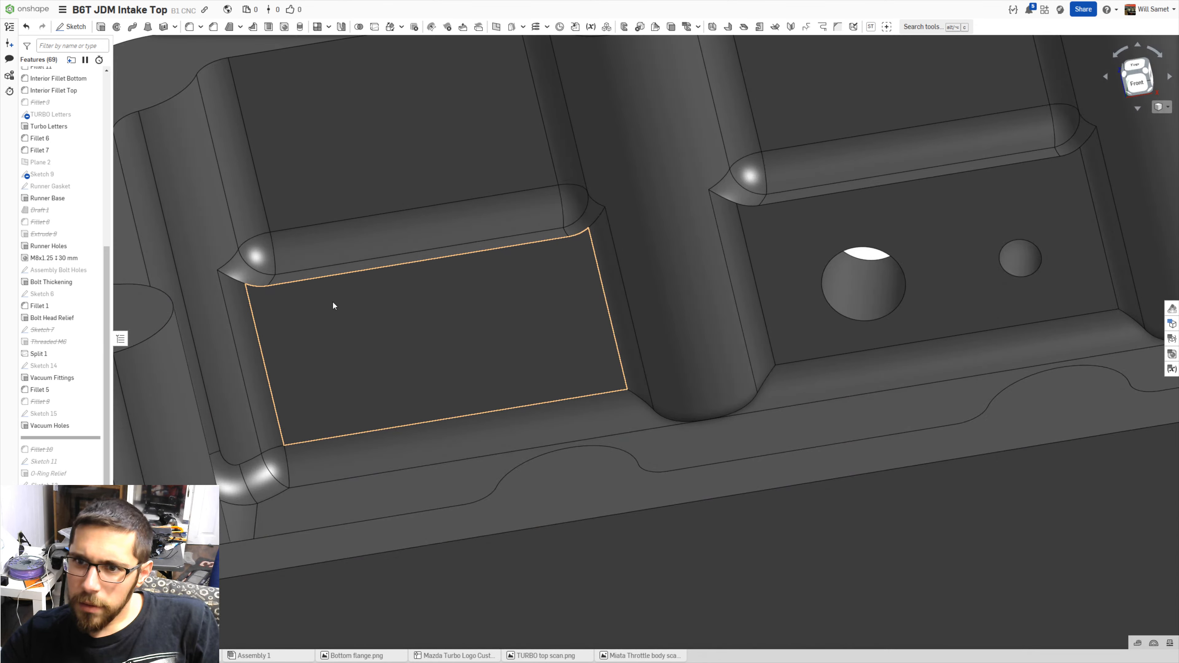
{"action": "scroll", "coordinate": [333, 304], "scroll_direction": "down", "scroll_amount": 5}
{"action": "right_click_drag", "start_coordinate": [359, 310], "coordinate": [395, 317]}
{"action": "scroll", "coordinate": [436, 311], "scroll_direction": "up", "scroll_amount": 4}
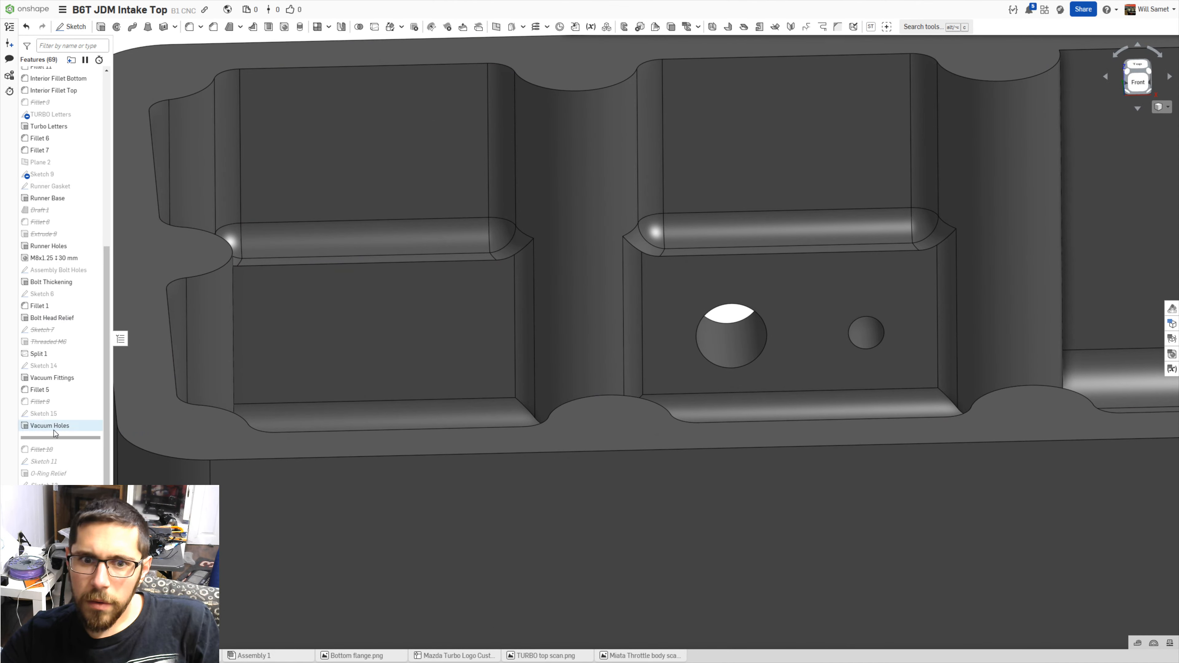
{"action": "double_click", "coordinate": [44, 414]}
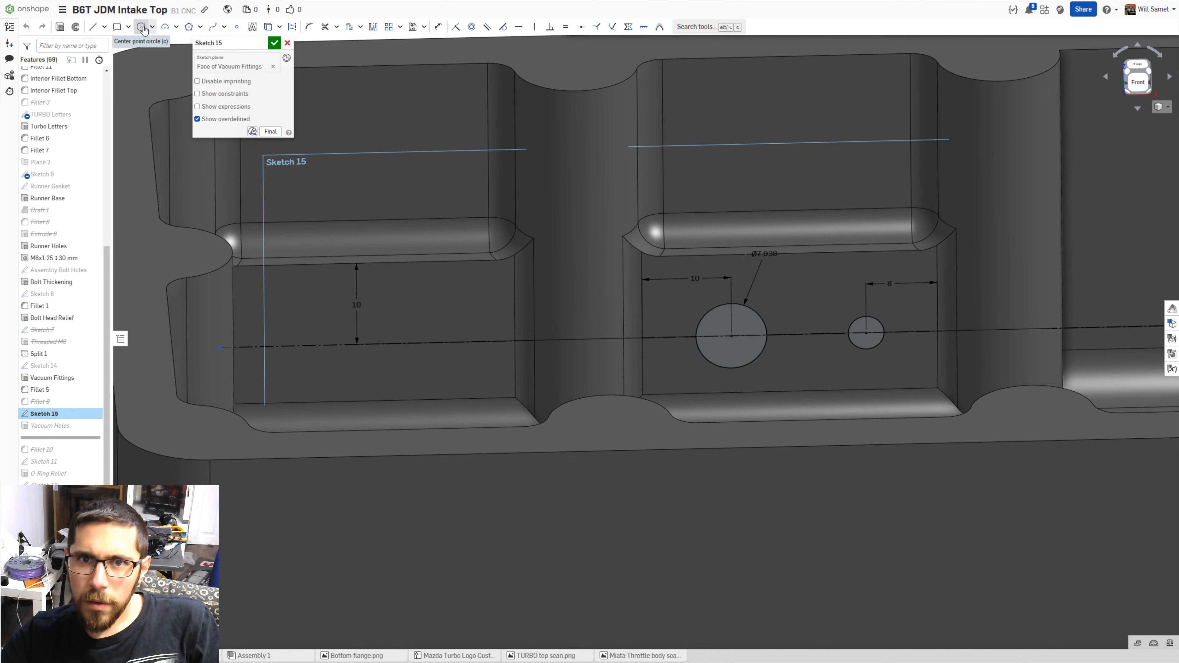
{"action": "left_click", "coordinate": [141, 27]}
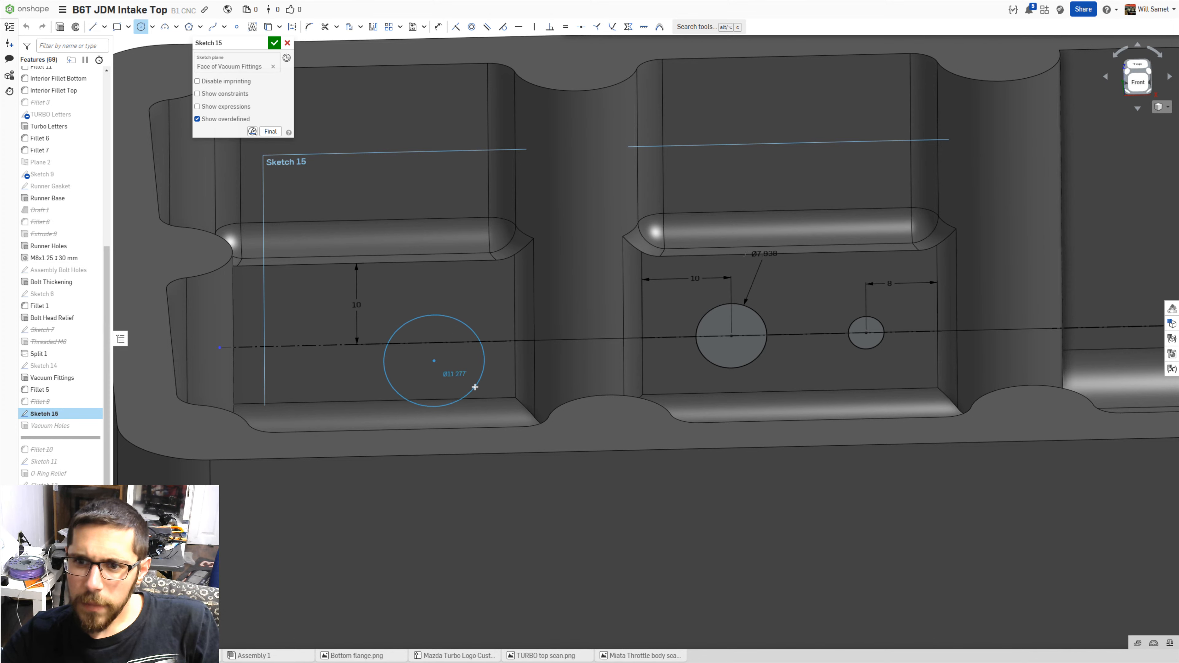
{"action": "left_click", "coordinate": [483, 391]}
{"action": "type", "text": "12"}
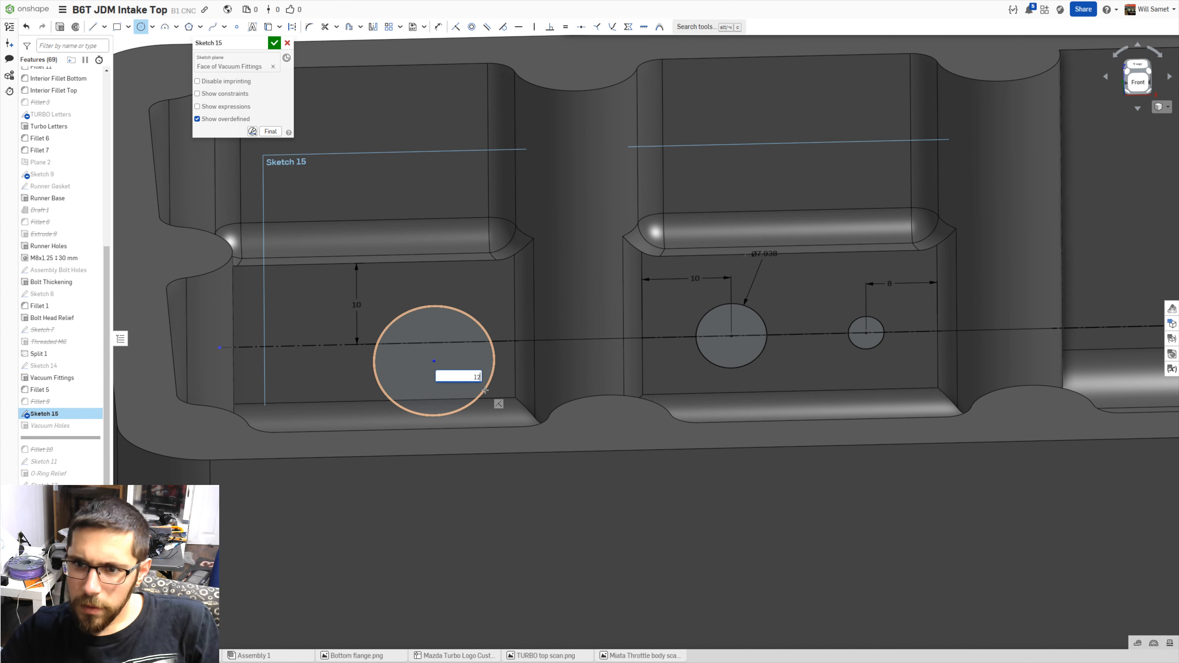
{"action": "key", "text": "Return"}
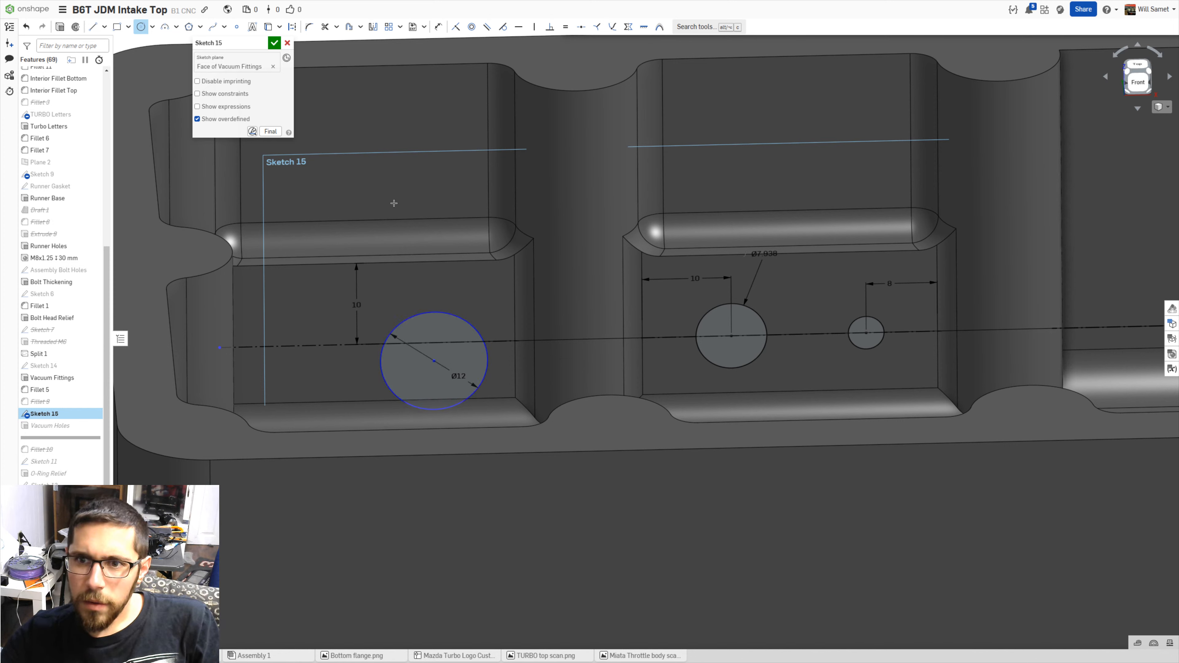
- Draw a 2 mm diameter circle above the closed-end pad and align its centre vertically with the 12 mm circle's centre
{"action": "left_click", "coordinate": [429, 223]}
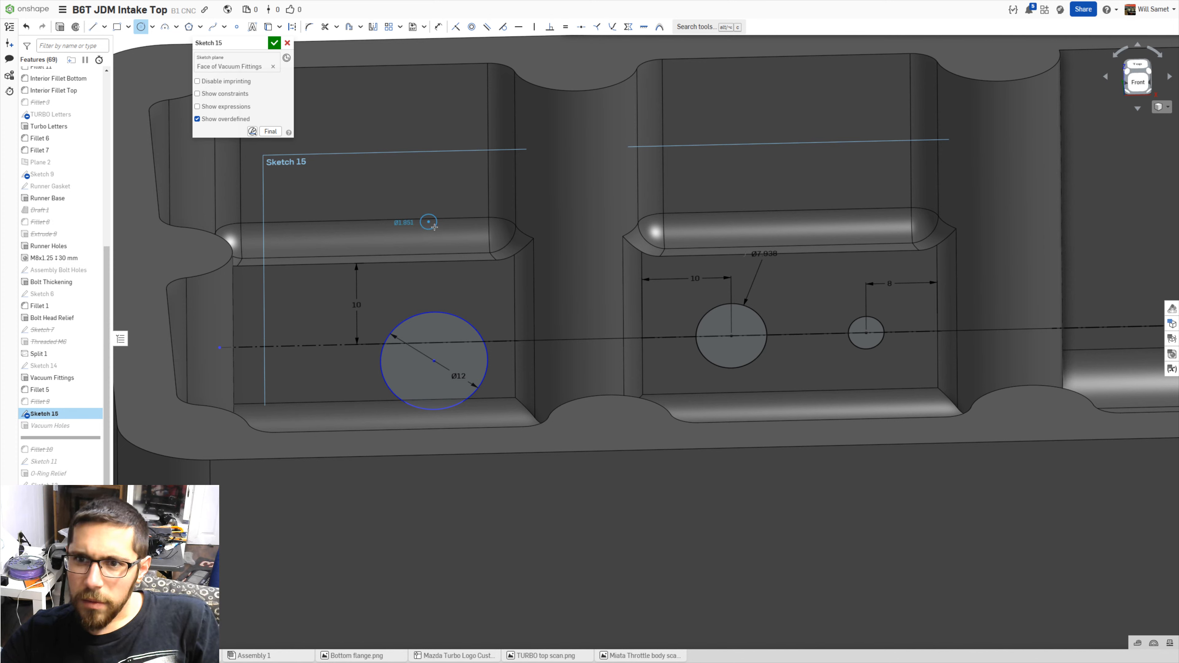
{"action": "type", "text": "2"}
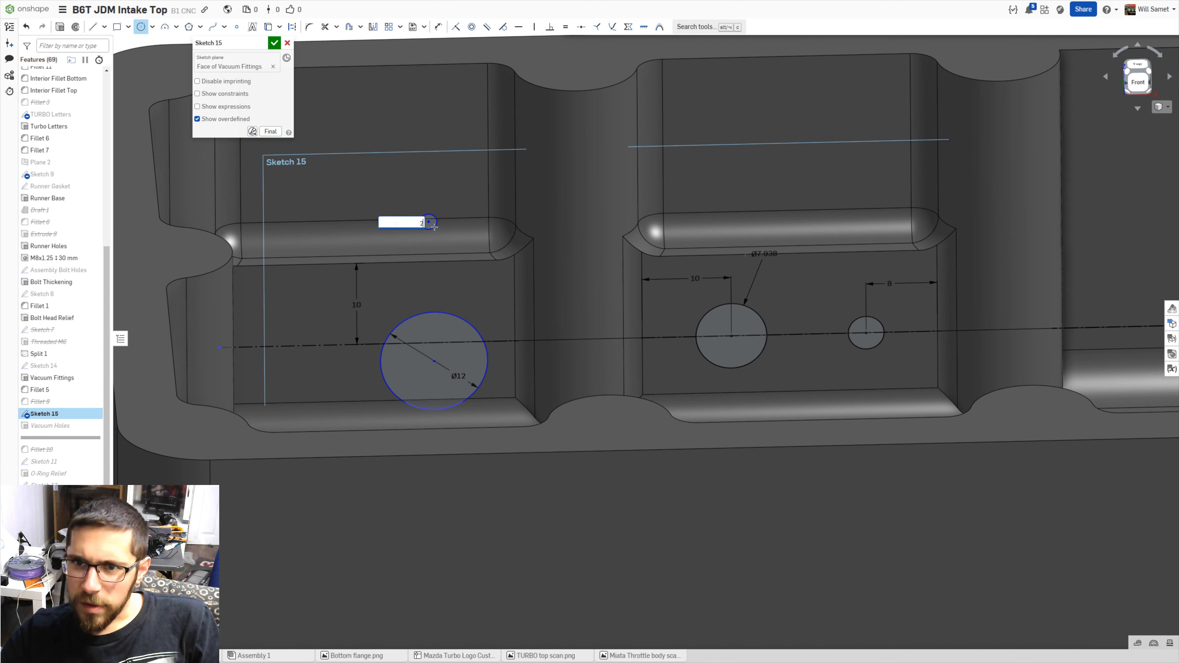
{"action": "key", "text": "Return"}
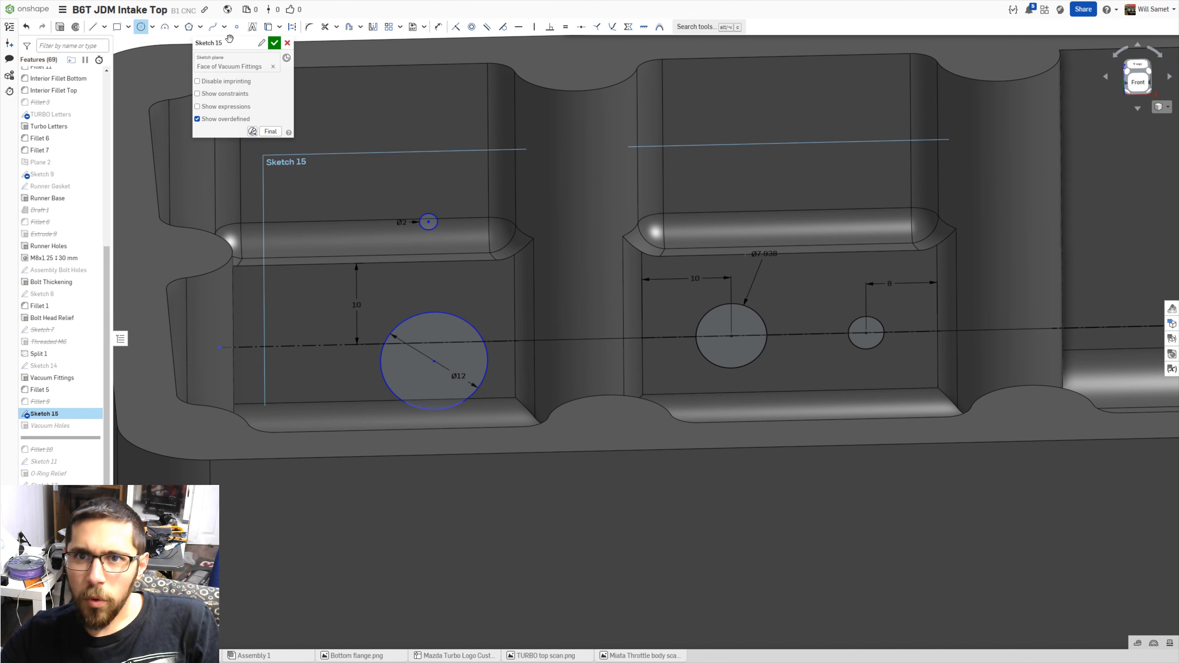
{"action": "left_click", "coordinate": [438, 27]}
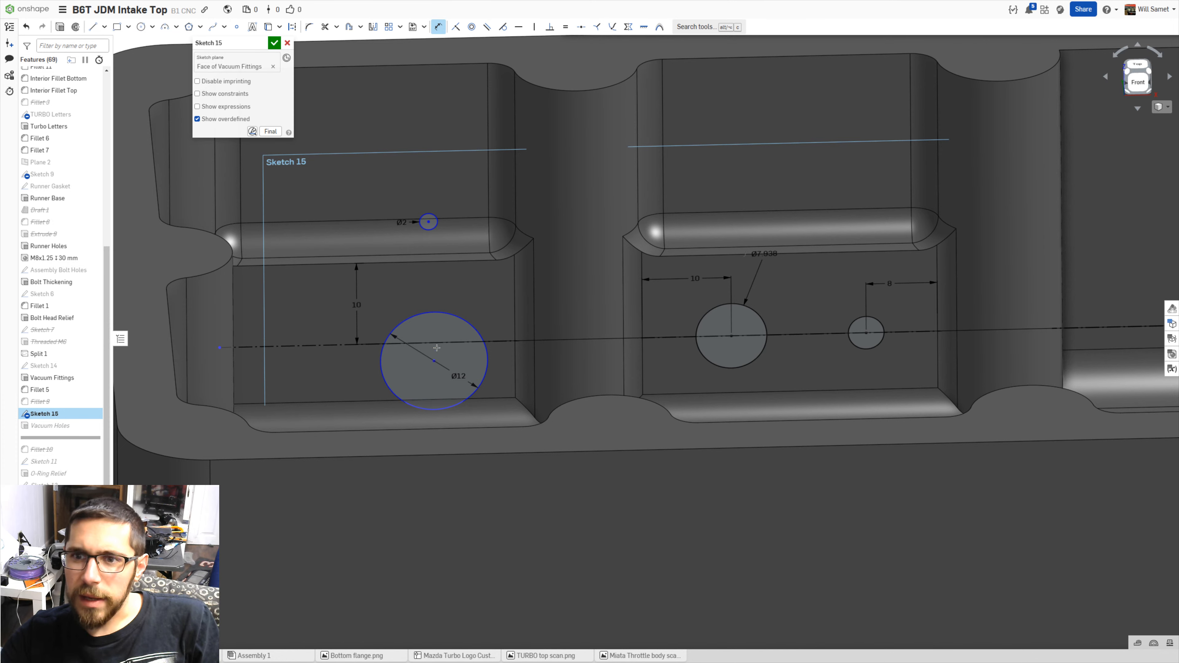
{"action": "left_click", "coordinate": [534, 26]}
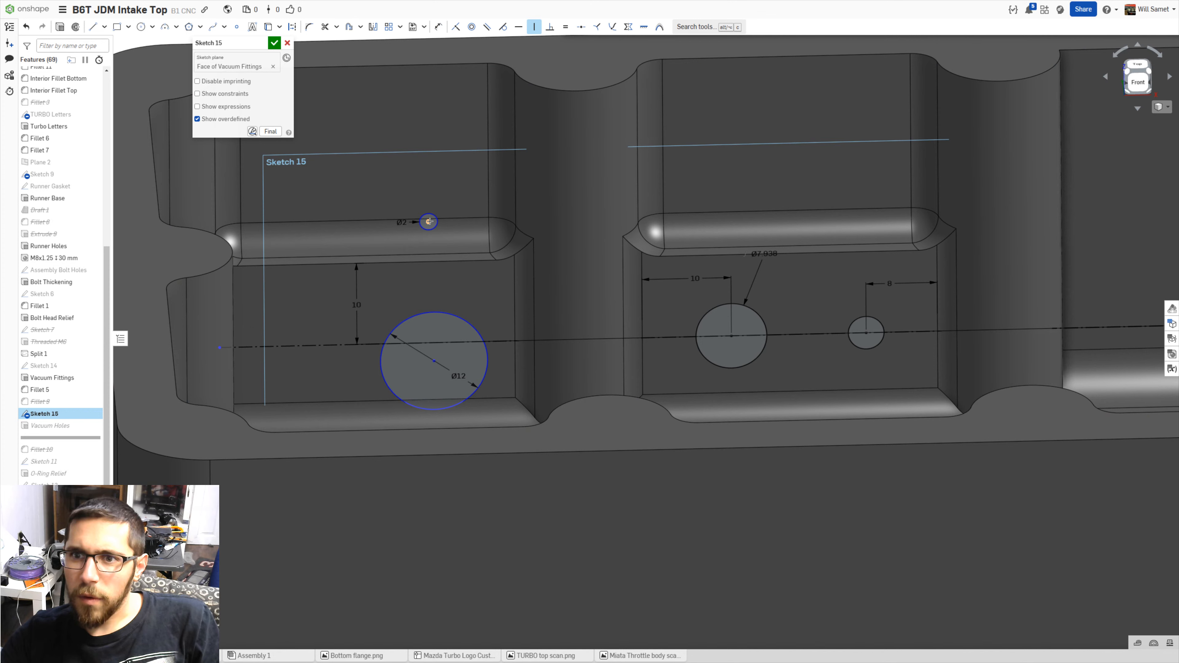
{"action": "left_click", "coordinate": [429, 222]}
{"action": "left_click", "coordinate": [435, 361]}
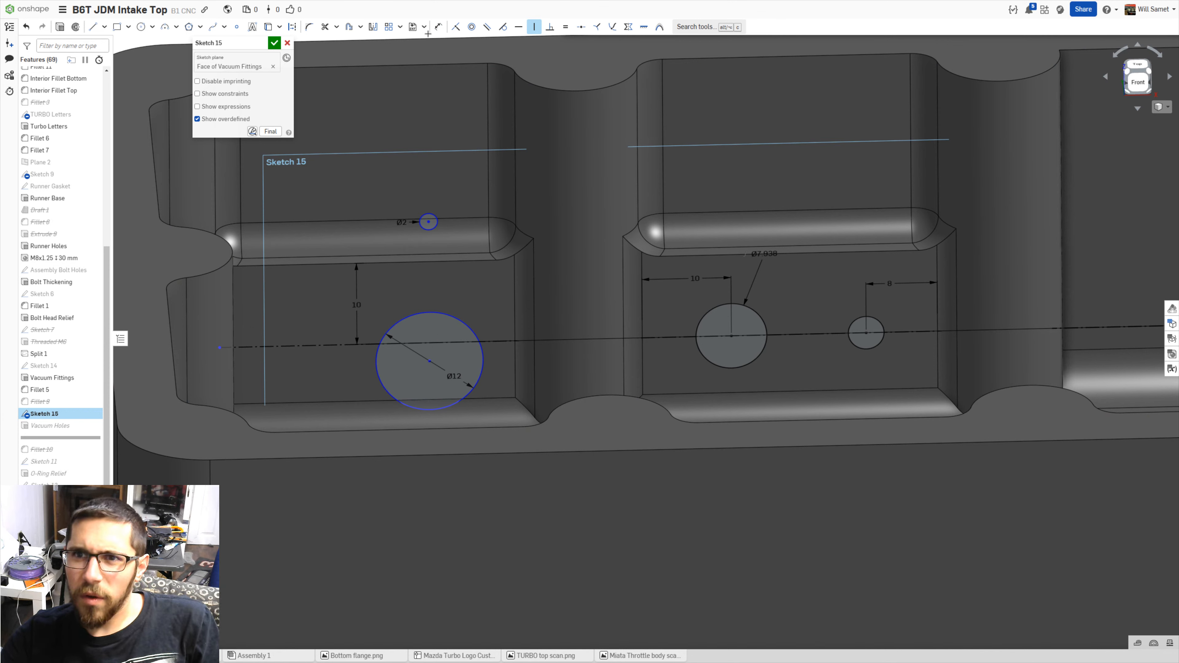
- Dimension the centres of the 2 mm and 12 mm circles 20 mm apart
{"action": "left_click", "coordinate": [438, 27]}
{"action": "left_click", "coordinate": [428, 221]}
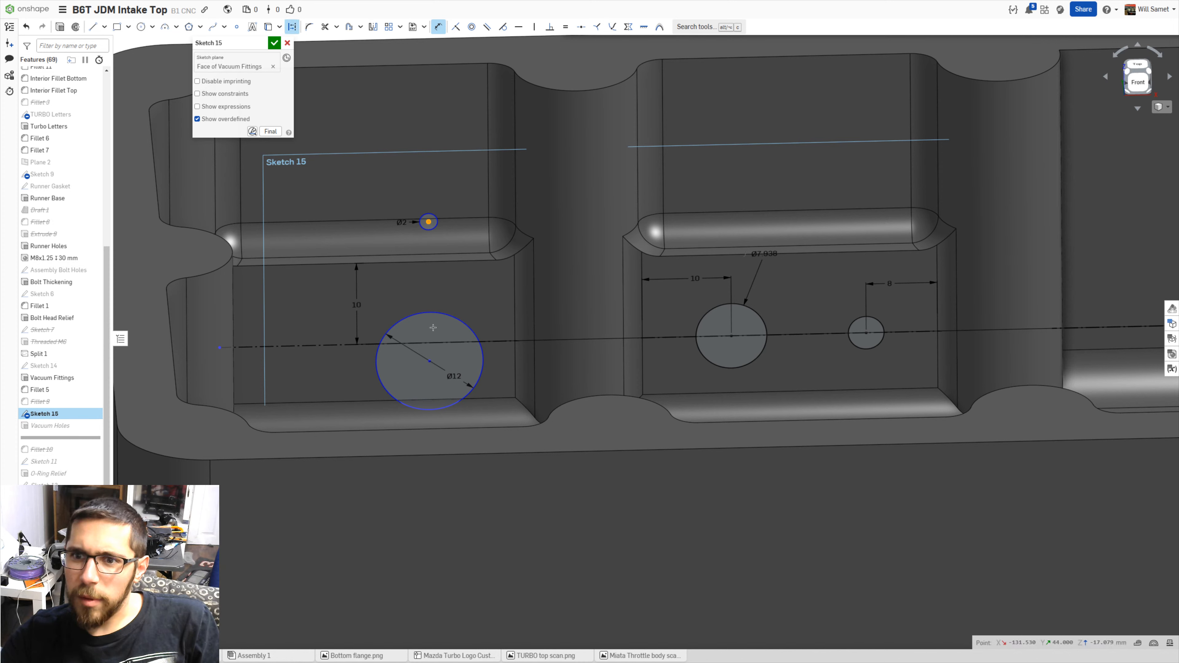
{"action": "left_click", "coordinate": [429, 361]}
{"action": "left_click", "coordinate": [413, 292]}
{"action": "type", "text": "20"}
{"action": "key", "text": "Return"}
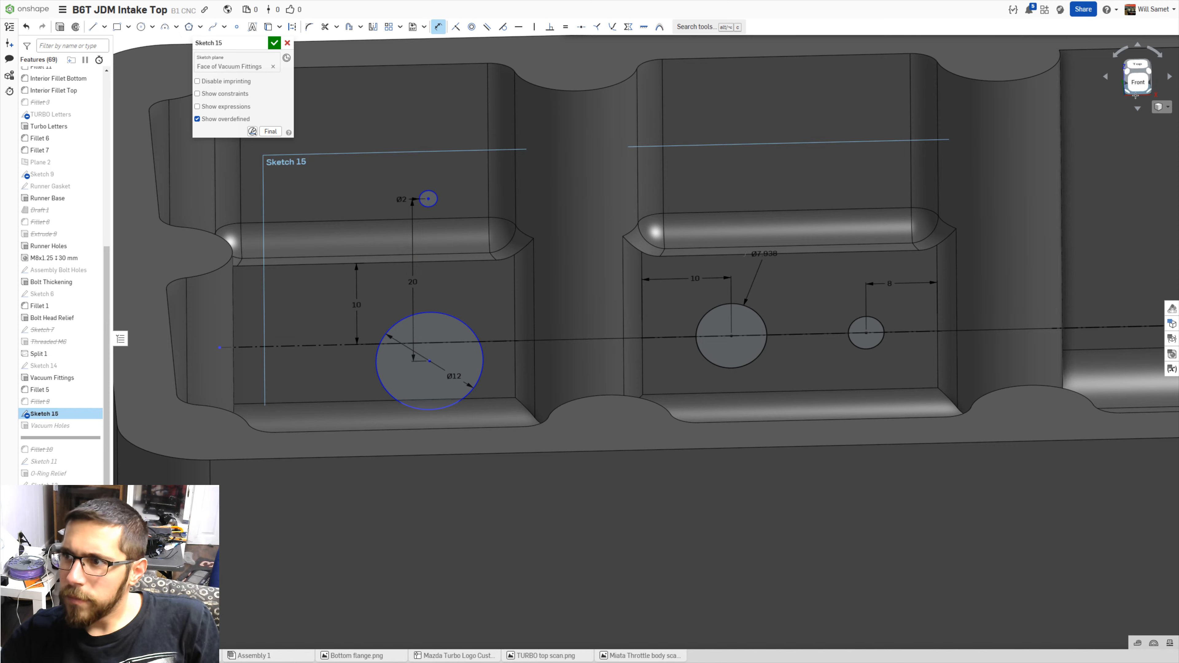
- Examine the 12 mm and 2 mm circles on the closed-end bay from the front and at an angle inside the housing
{"action": "left_click", "coordinate": [1139, 83]}
{"action": "scroll", "coordinate": [261, 313], "scroll_direction": "down", "scroll_amount": 3}
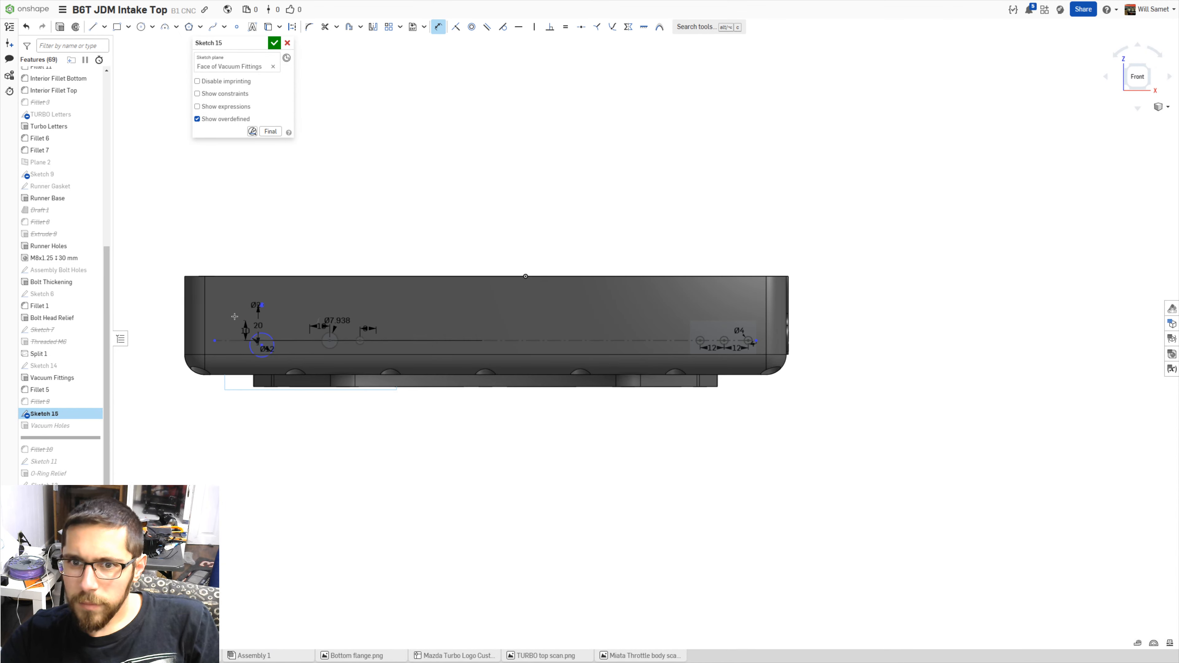
{"action": "scroll", "coordinate": [195, 310], "scroll_direction": "up", "scroll_amount": 2}
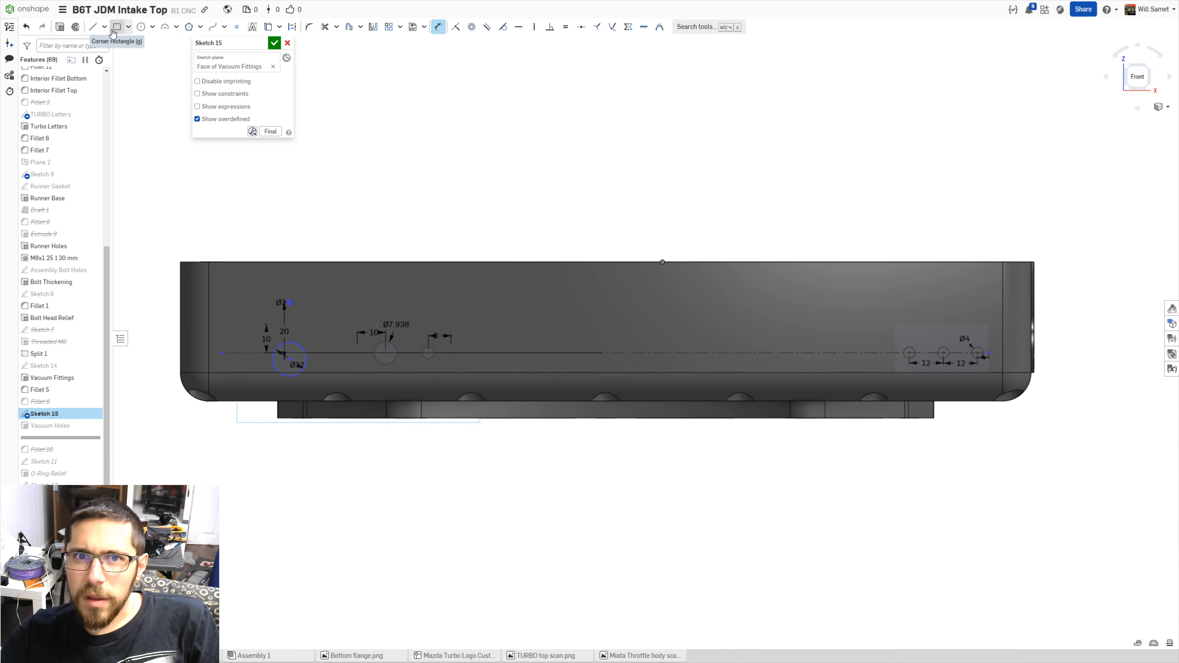
{"action": "right_click_drag", "start_coordinate": [282, 203], "coordinate": [374, 172]}
{"action": "scroll", "coordinate": [400, 176], "scroll_direction": "up", "scroll_amount": 5}
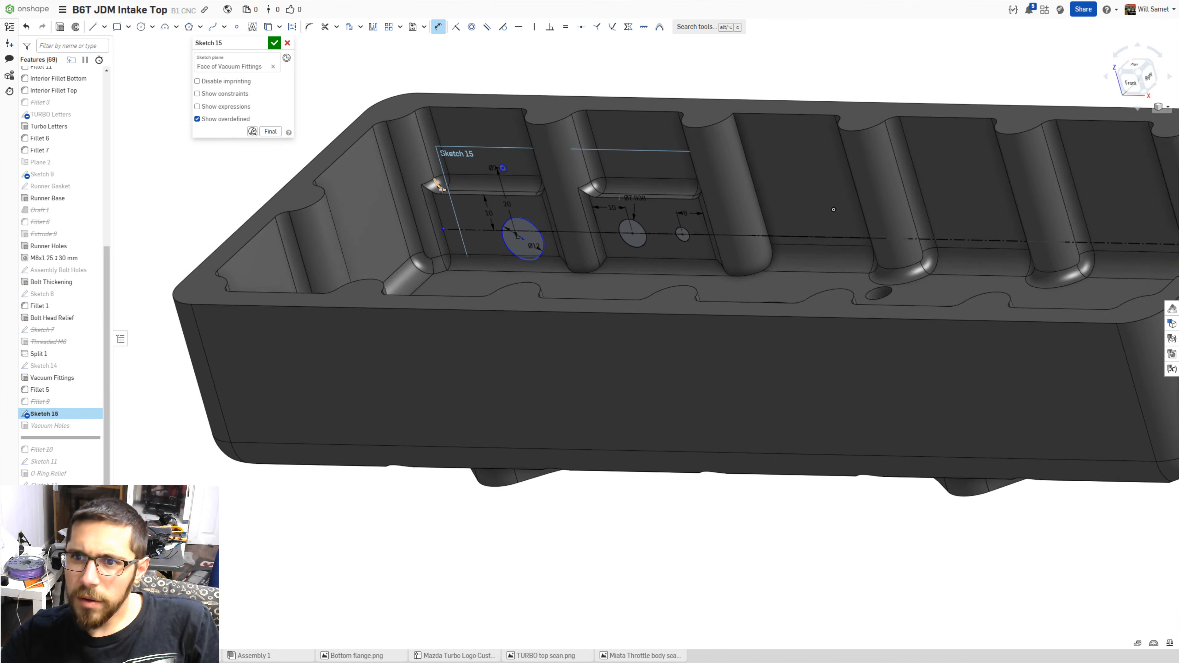
{"action": "scroll", "coordinate": [607, 221], "scroll_direction": "up", "scroll_amount": 3}
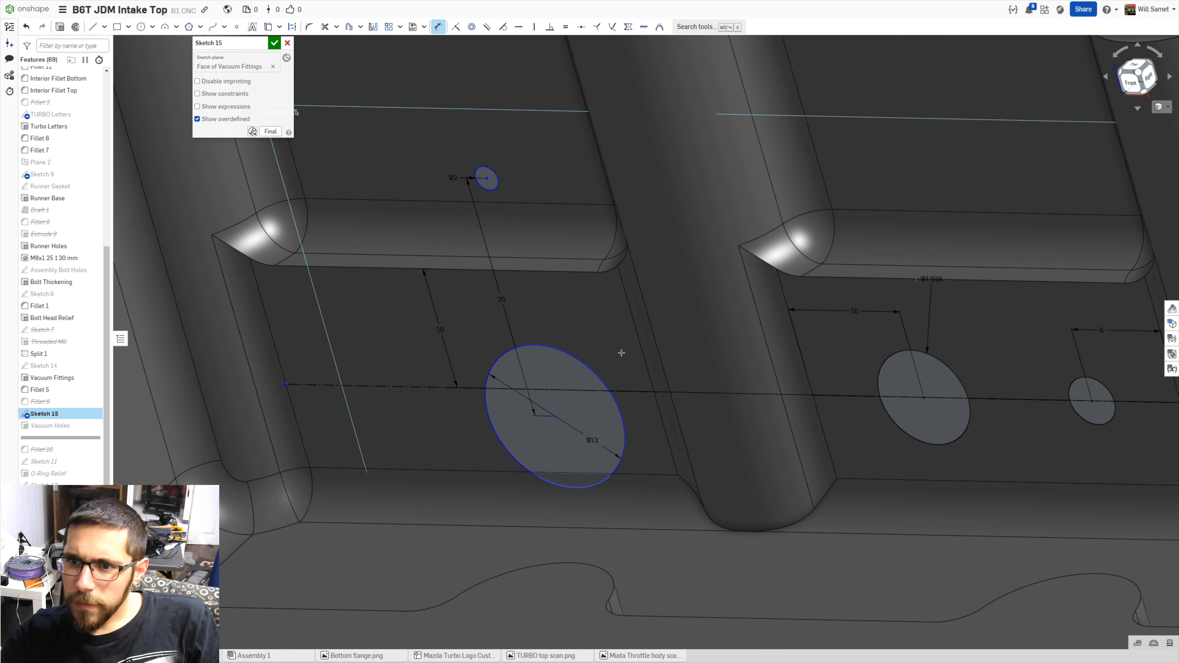
{"action": "scroll", "coordinate": [634, 350], "scroll_direction": "down", "scroll_amount": 3}
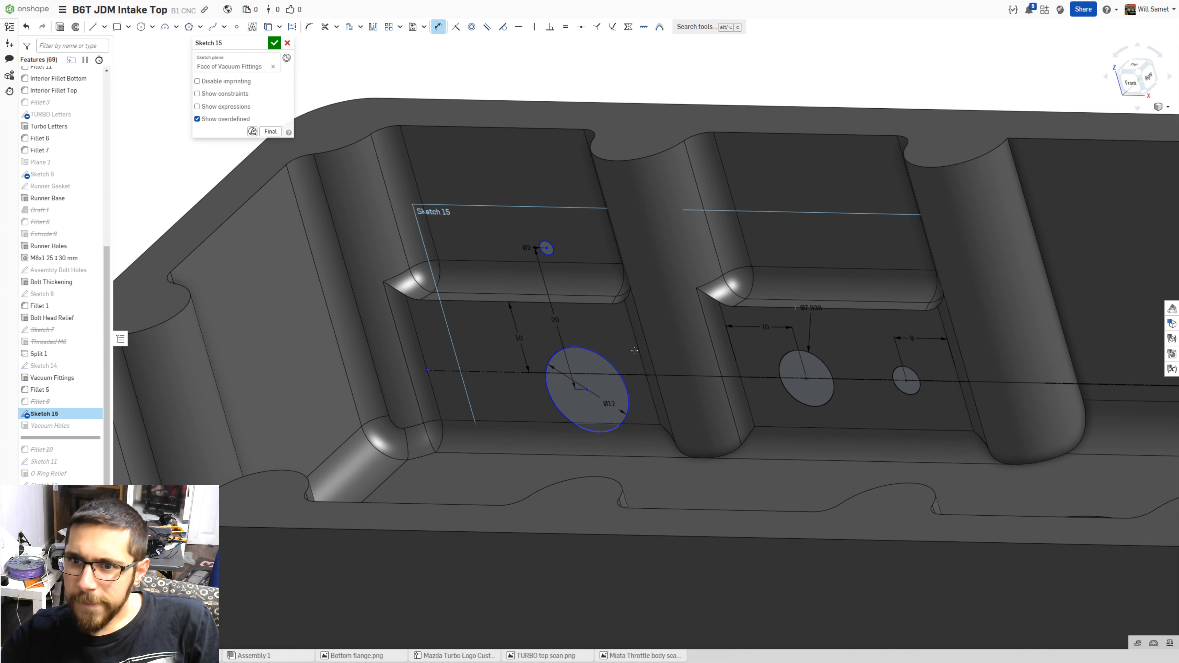
{"action": "scroll", "coordinate": [634, 351], "scroll_direction": "down", "scroll_amount": 5}
{"action": "scroll", "coordinate": [634, 351], "scroll_direction": "up", "scroll_amount": 6}
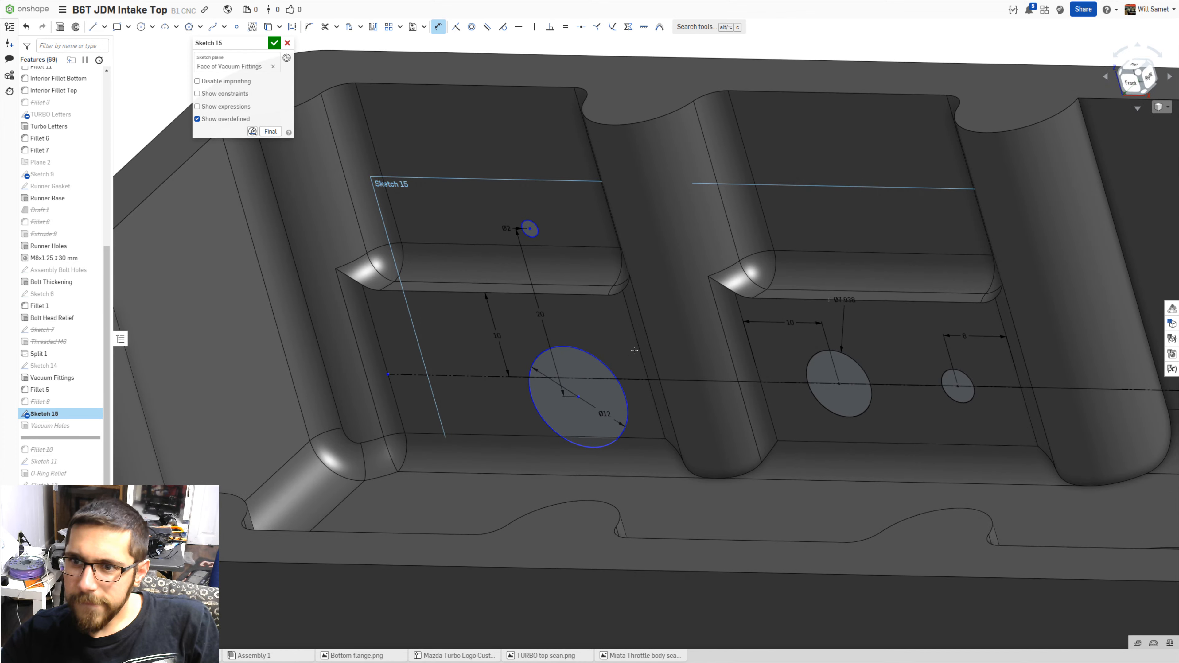
{"action": "scroll", "coordinate": [634, 351], "scroll_direction": "up", "scroll_amount": 1}
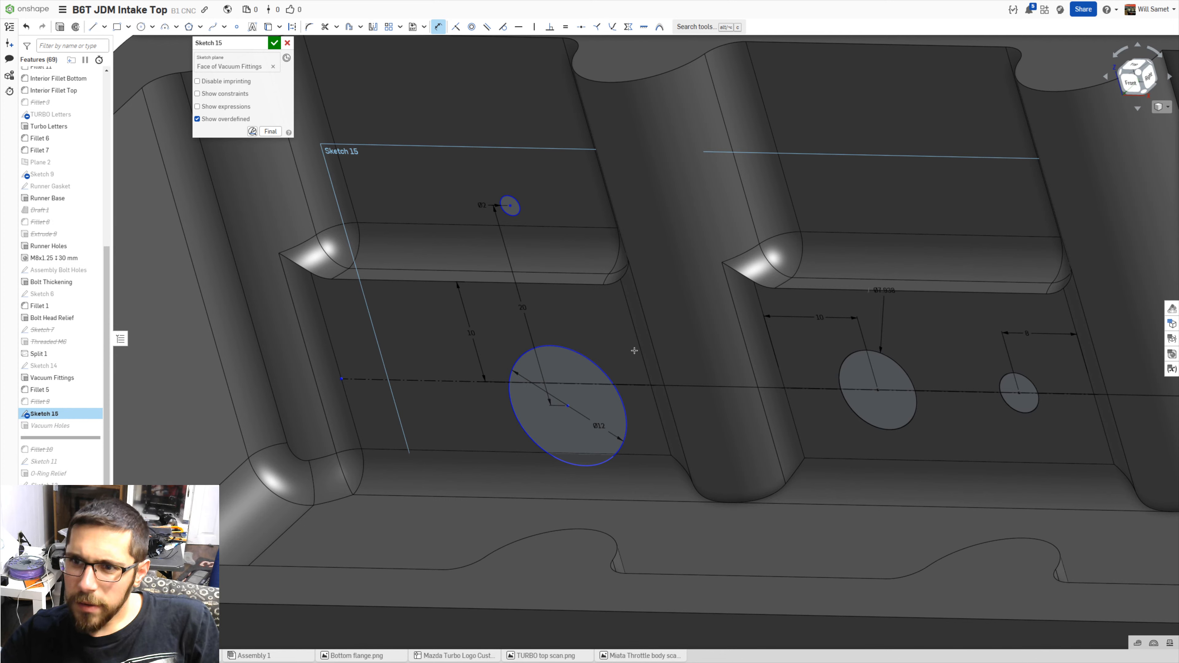
{"action": "scroll", "coordinate": [605, 338], "scroll_direction": "up", "scroll_amount": 4}
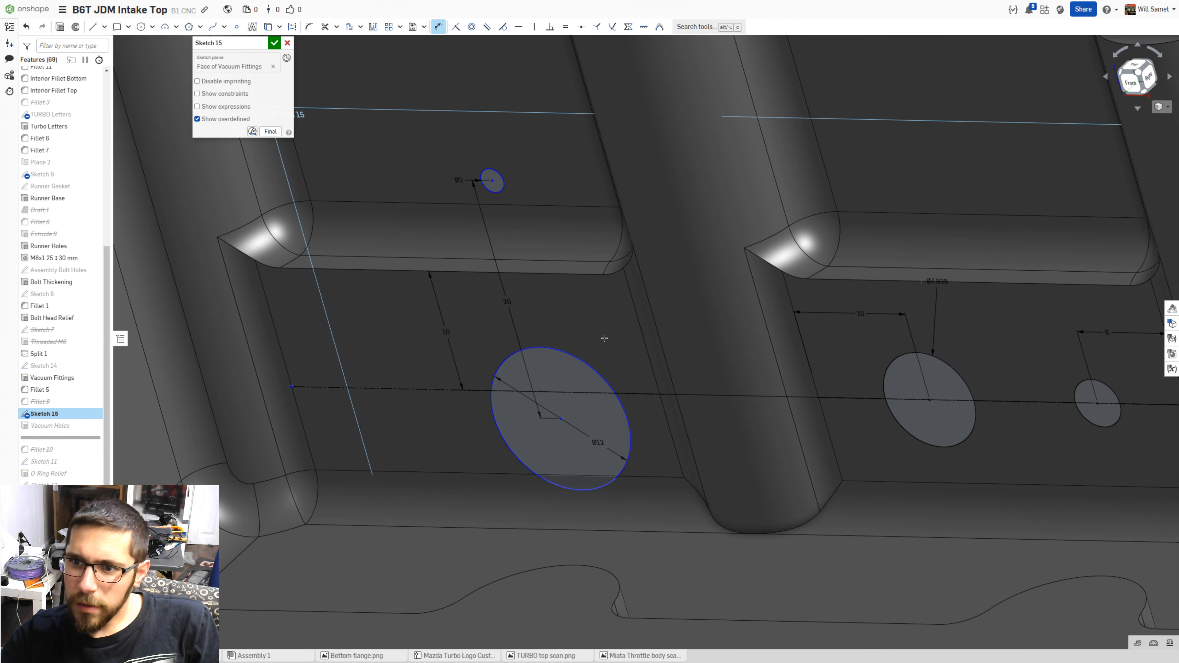
{"action": "scroll", "coordinate": [605, 338], "scroll_direction": "down", "scroll_amount": 5}
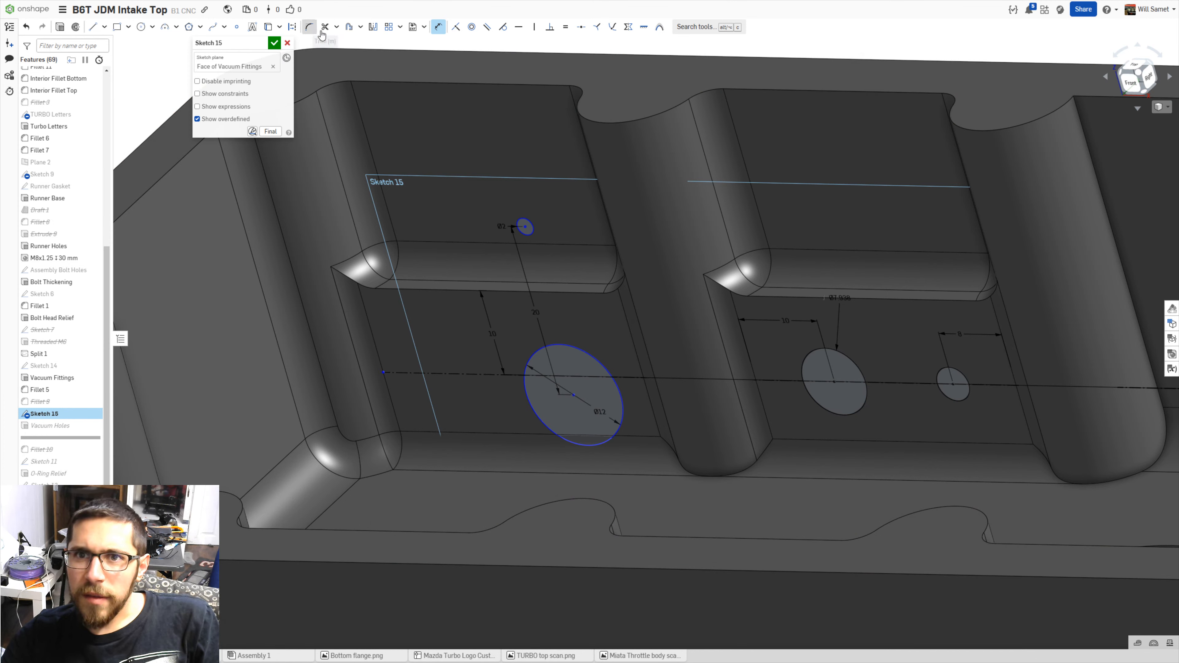
{"action": "key", "text": "d"}
{"action": "left_click", "coordinate": [575, 394]}
{"action": "left_click", "coordinate": [488, 374]}
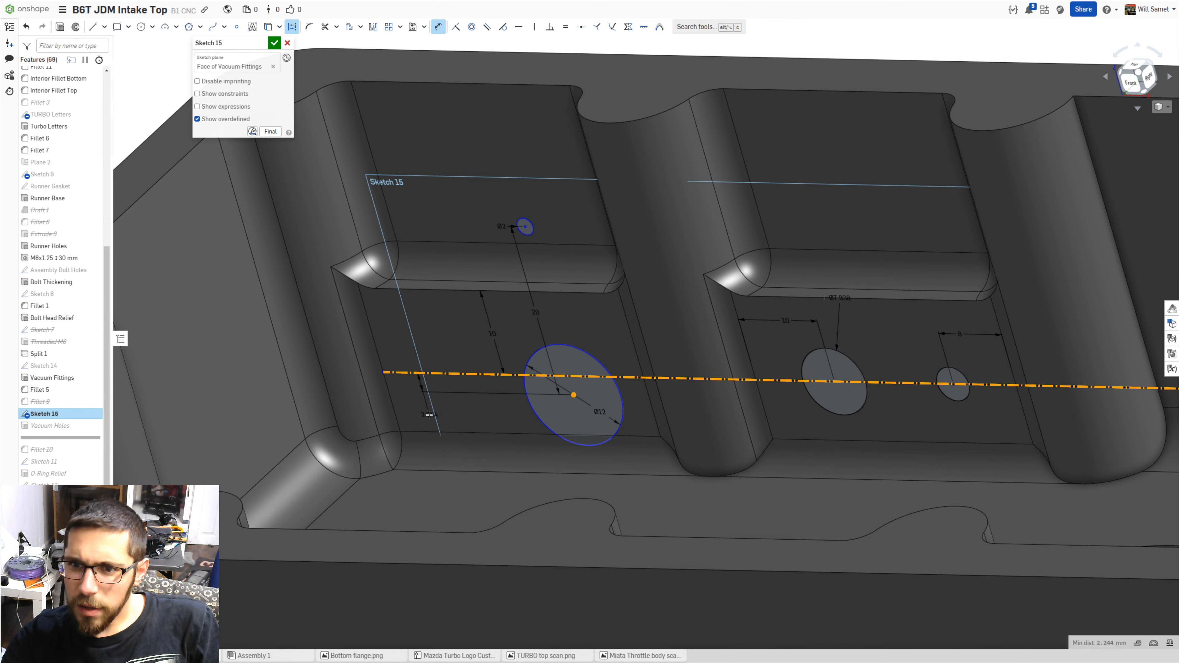
{"action": "left_click", "coordinate": [462, 417]}
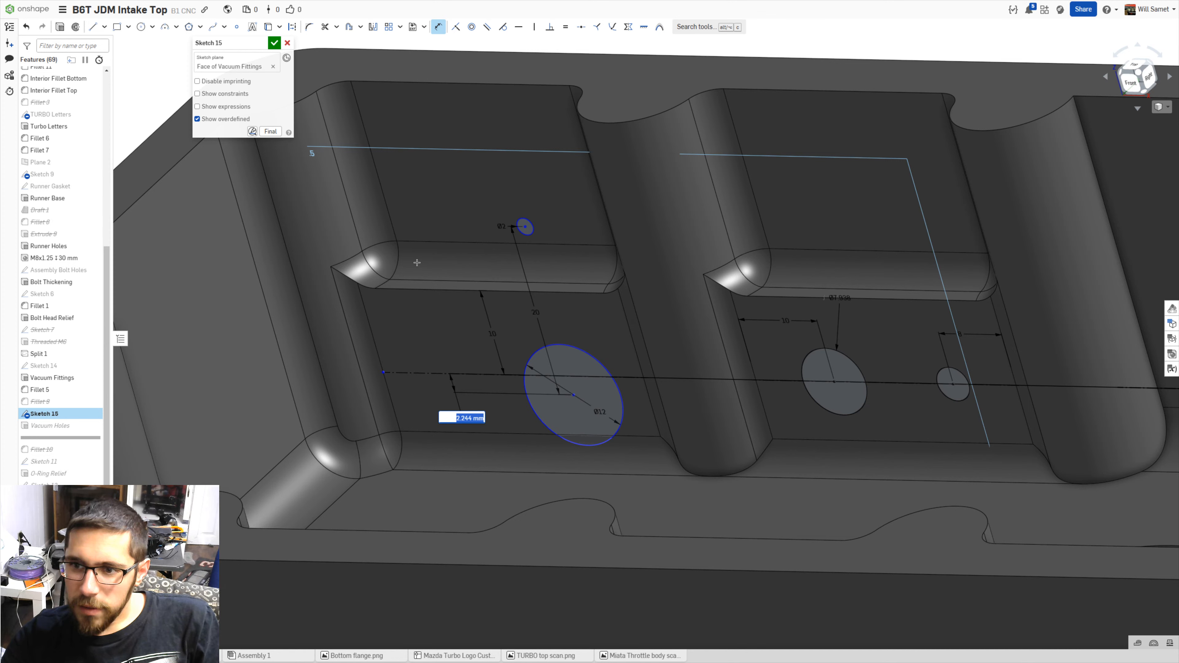
{"action": "key", "text": "Return"}
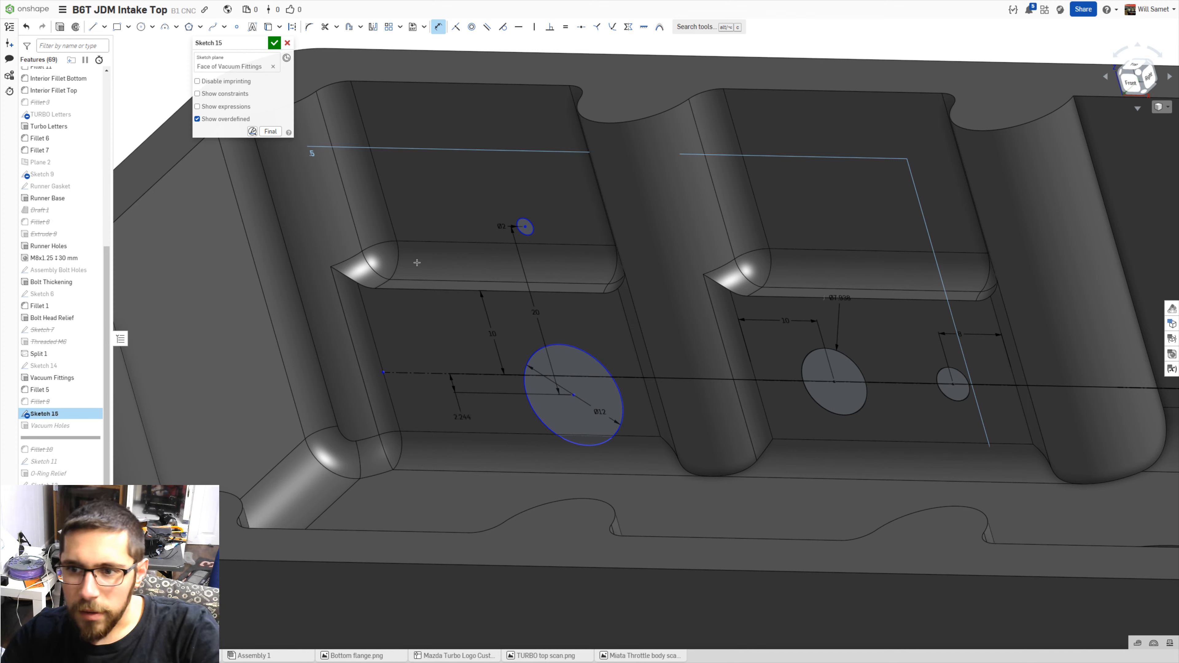
{"action": "key", "text": "Escape"}
{"action": "key", "text": "ctrl+z"}
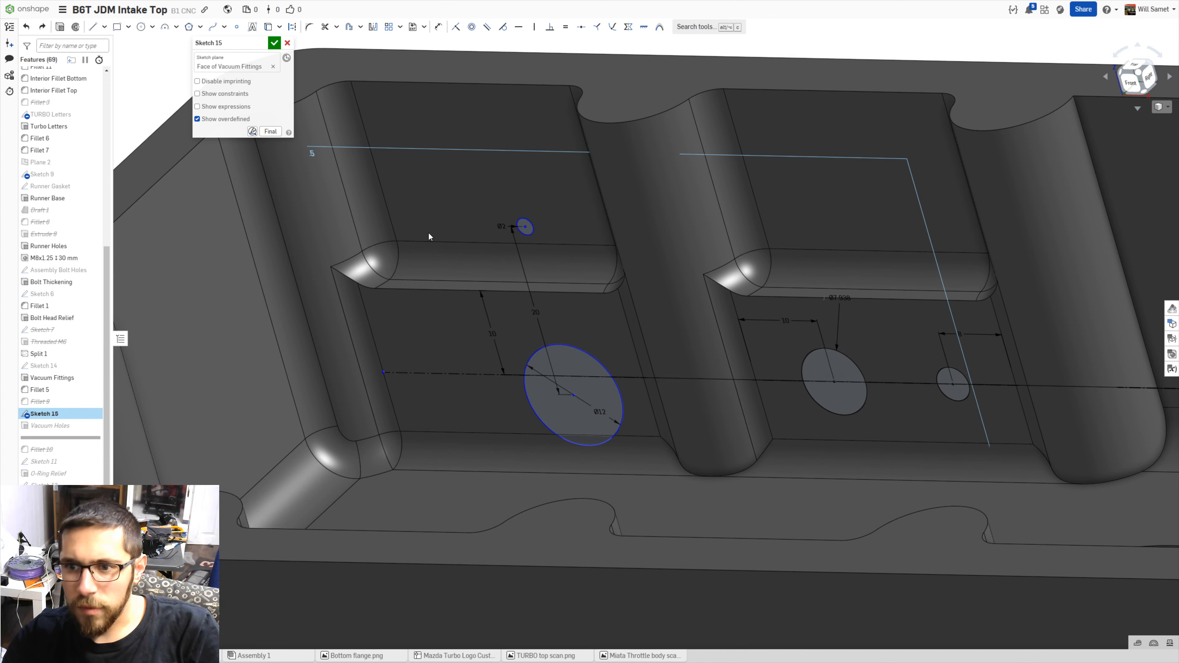
- Make the 12 mm circle's centre coincident with the hole centreline
{"action": "left_click", "coordinate": [456, 26]}
{"action": "left_click", "coordinate": [573, 396]}
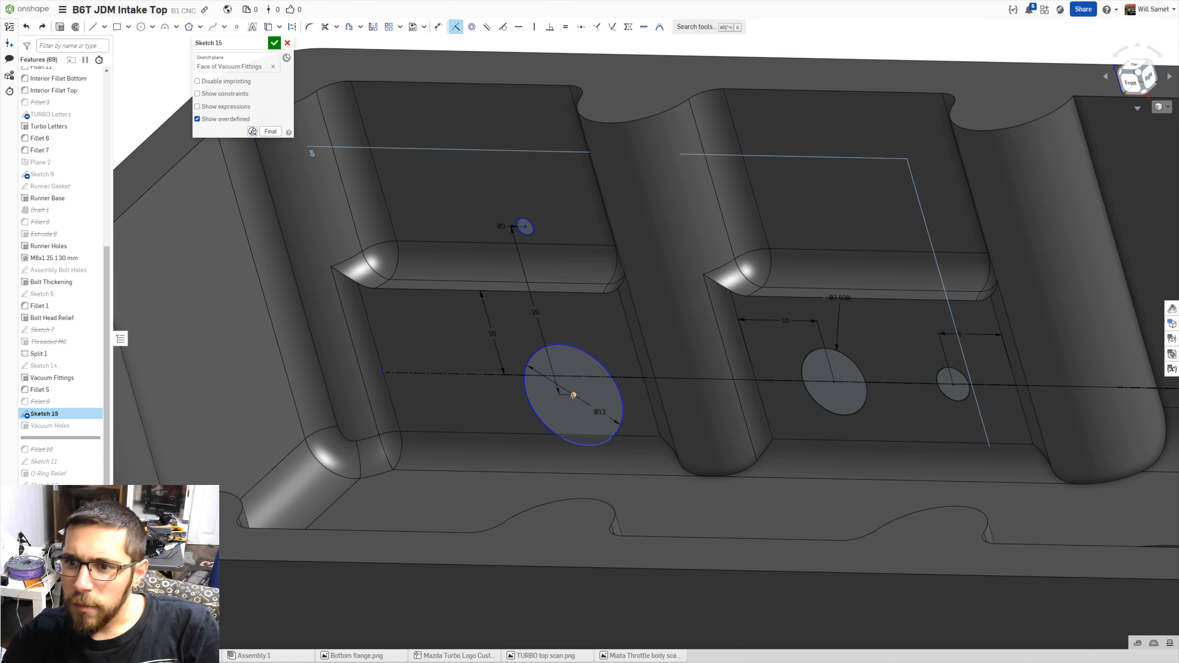
{"action": "left_click", "coordinate": [576, 376]}
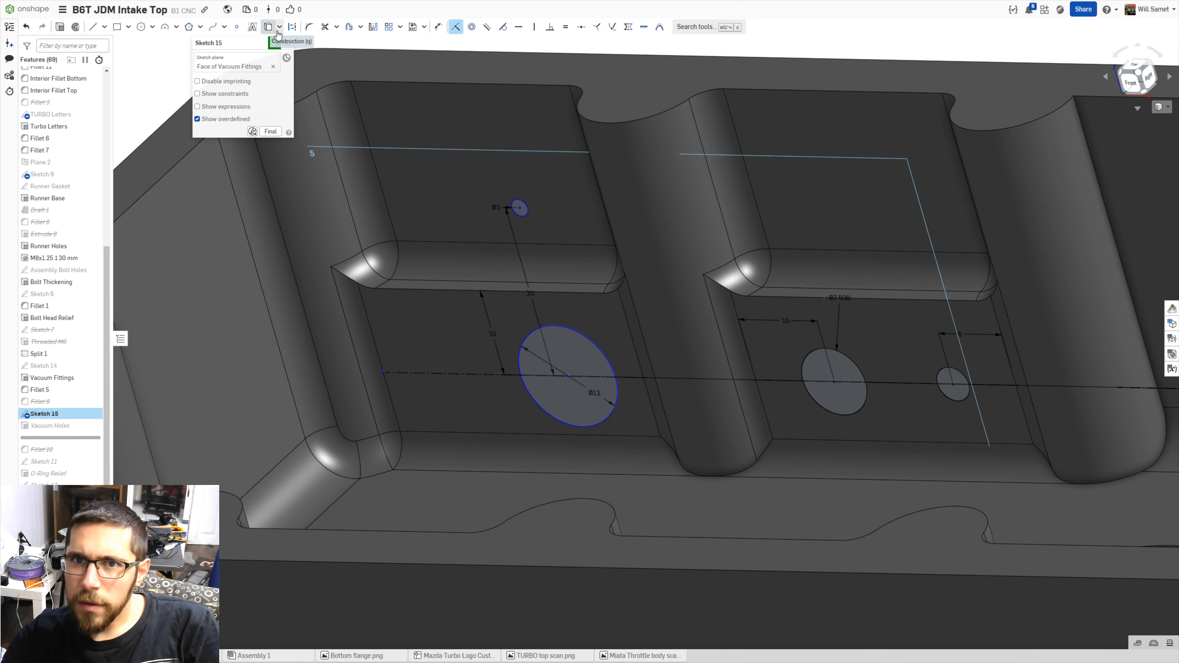
- Dimension the 12 mm circle's centre 25 mm from the closed-end pad's outer side edge
{"action": "left_click", "coordinate": [439, 27]}
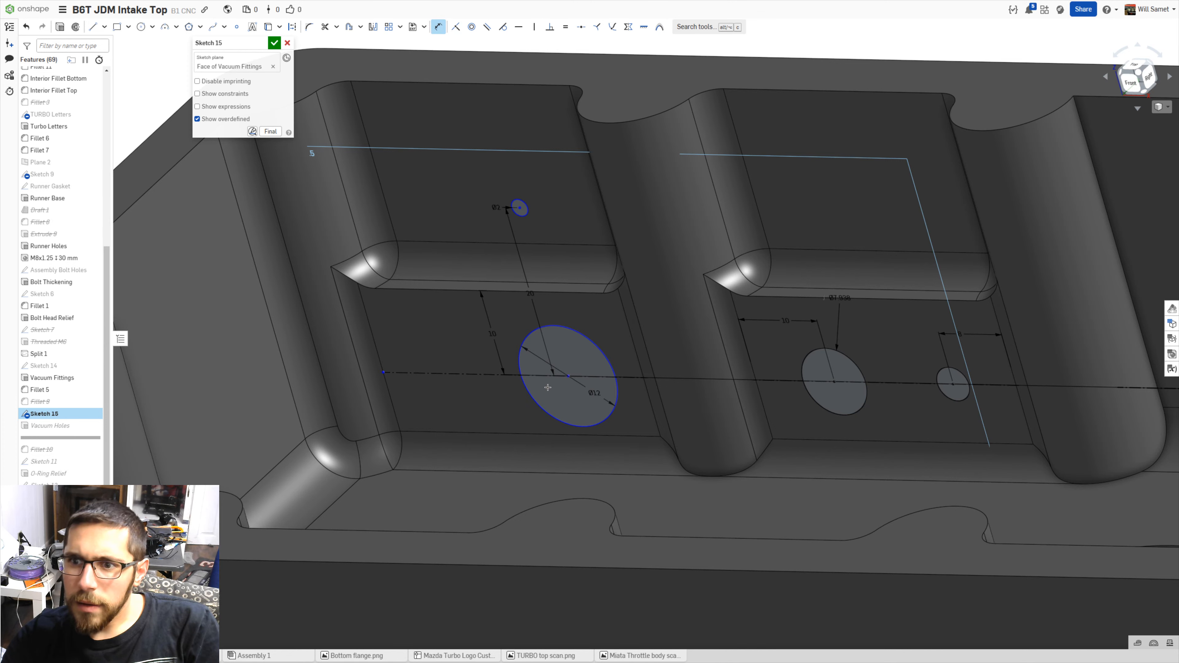
{"action": "left_click", "coordinate": [567, 376]}
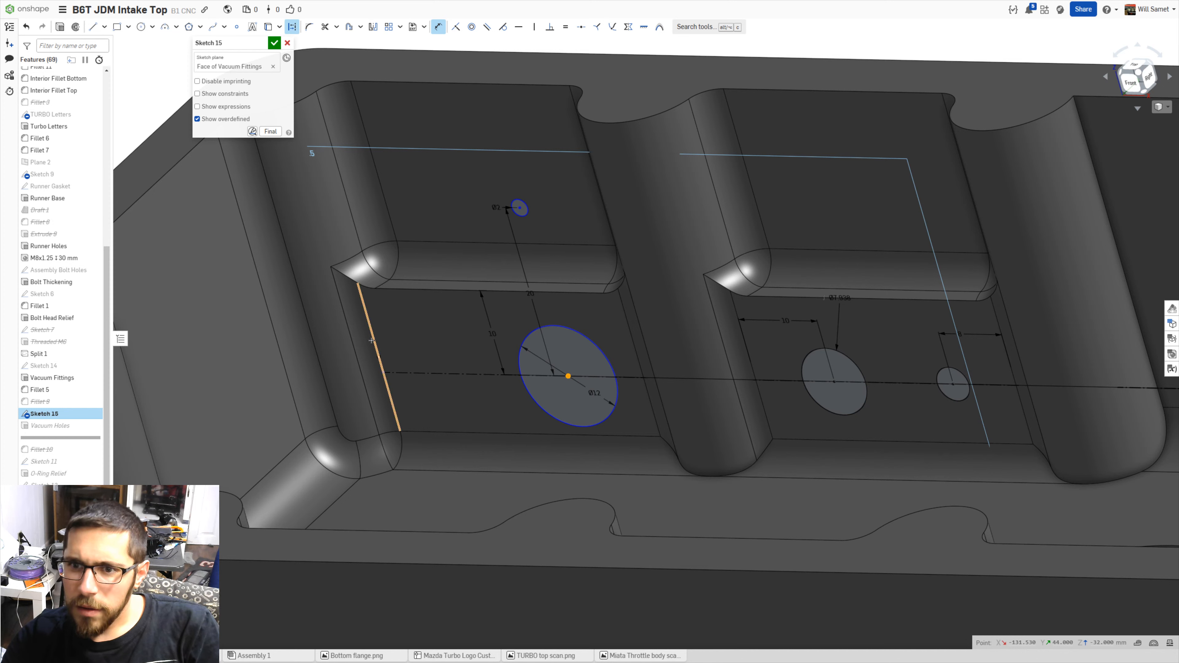
{"action": "left_click", "coordinate": [377, 349]}
{"action": "left_click", "coordinate": [427, 335]}
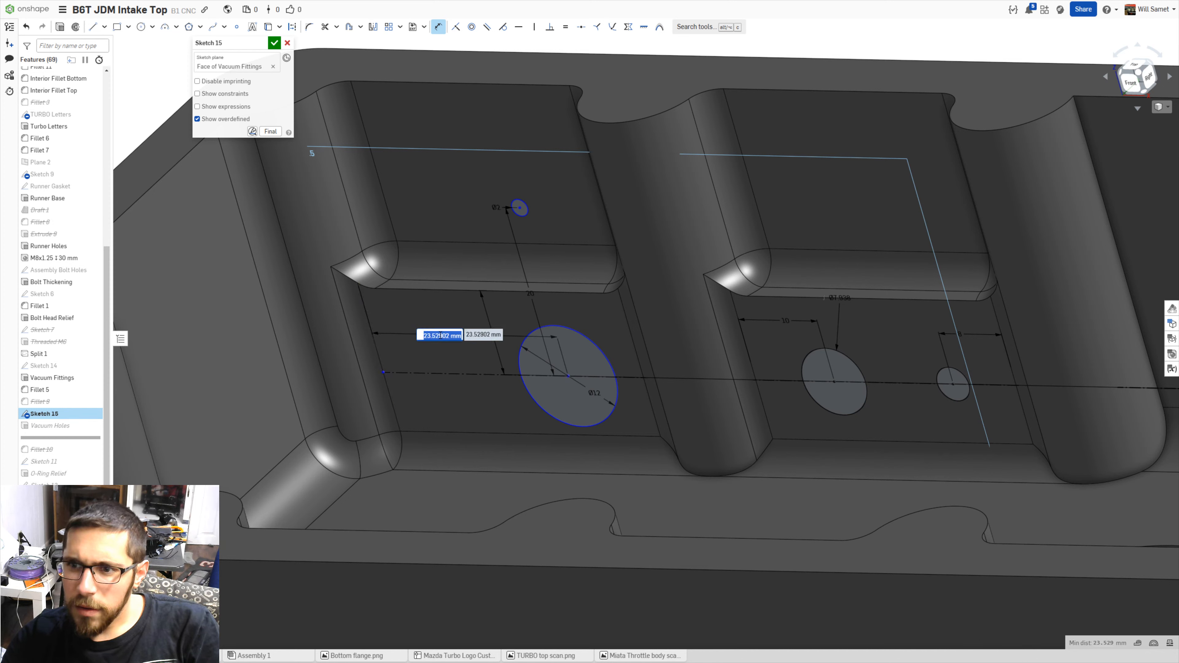
{"action": "type", "text": "25"}
{"action": "key", "text": "Return"}
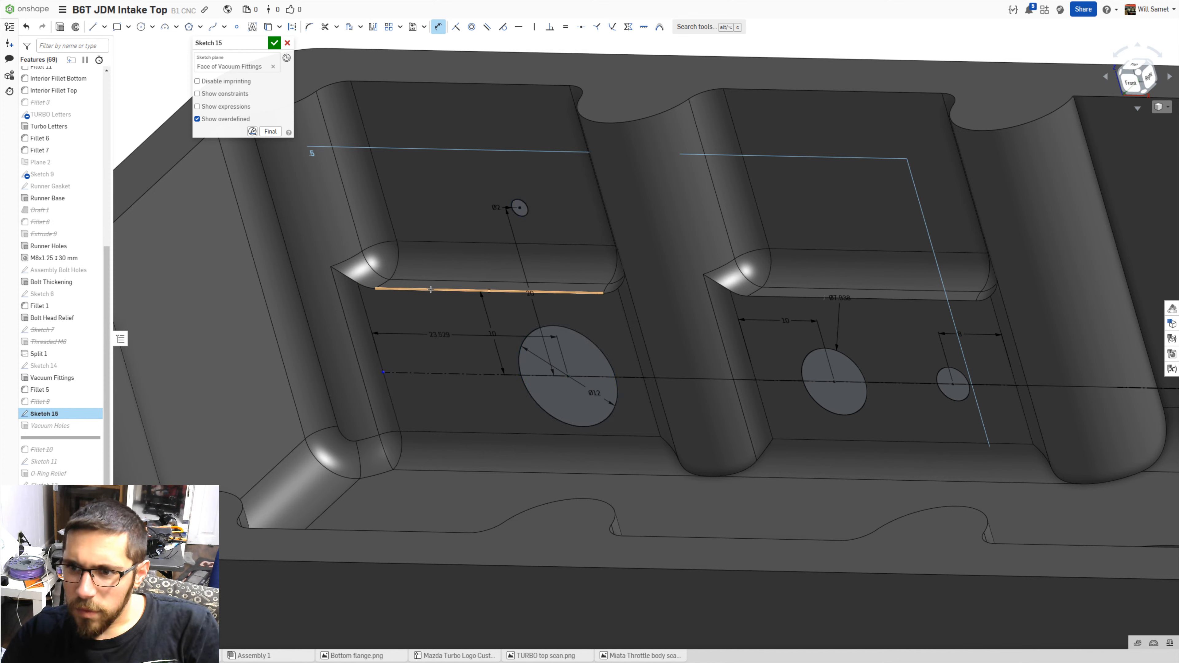
- Set the 12 mm circle's distance from the closed-end pad's side edge to 20 mm and finish Sketch 15
{"action": "right_click_drag", "start_coordinate": [553, 539], "coordinate": [464, 465]}
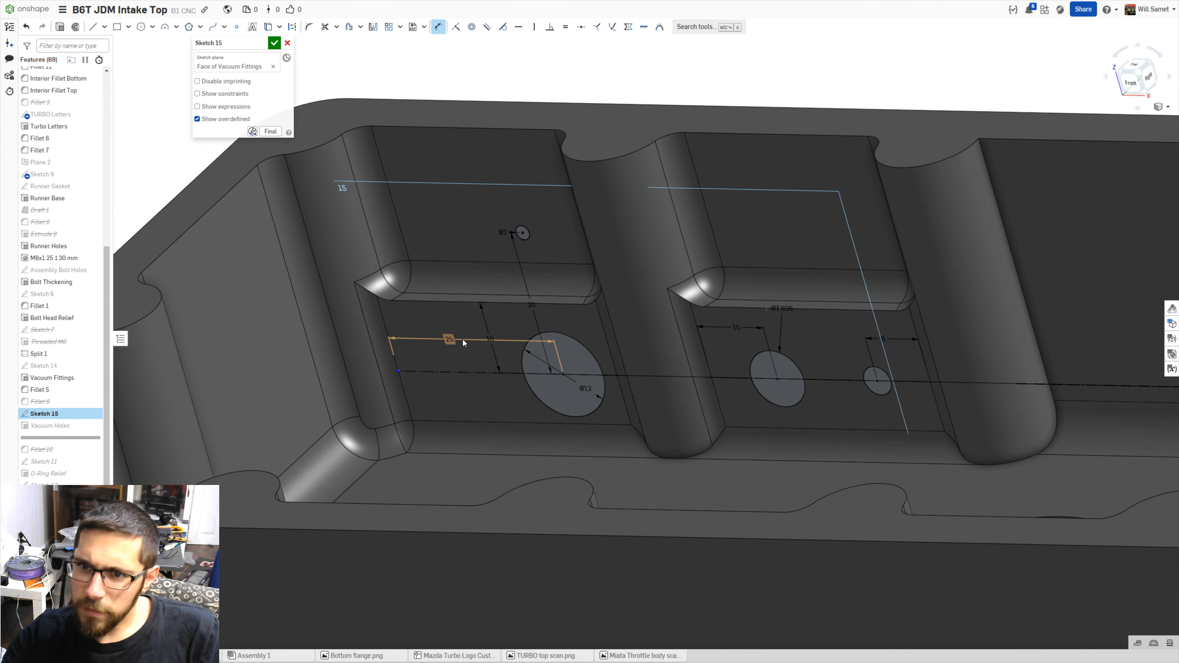
{"action": "double_click", "coordinate": [450, 339]}
{"action": "type", "text": "20"}
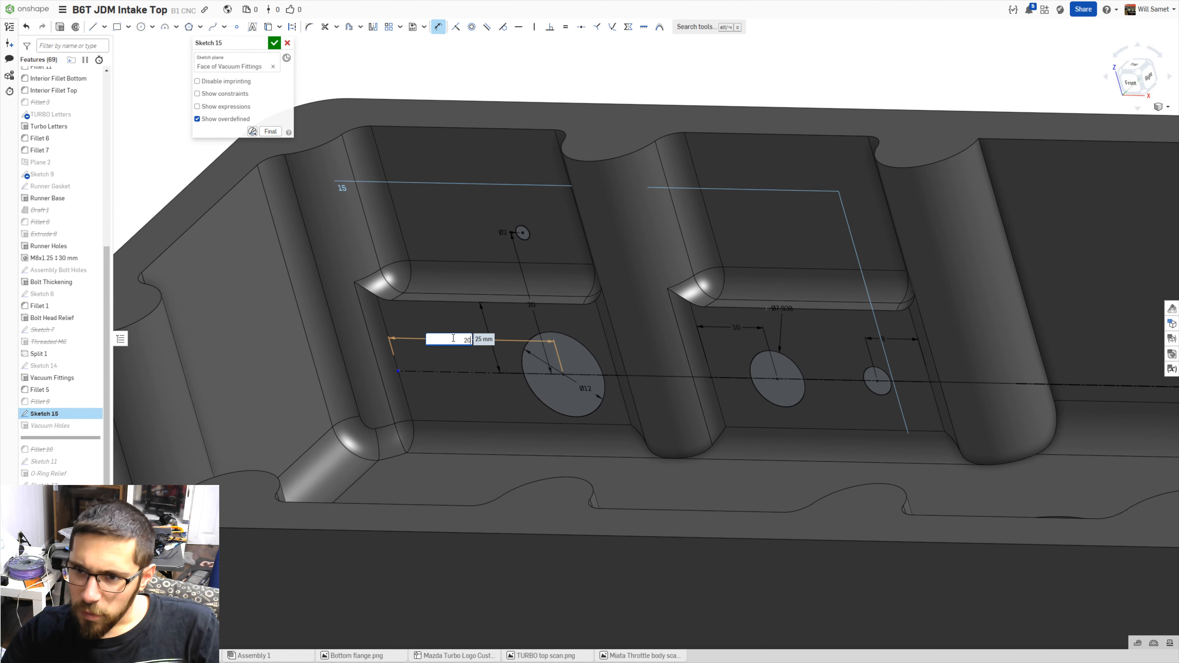
{"action": "key", "text": "Return"}
{"action": "scroll", "coordinate": [453, 338], "scroll_direction": "down", "scroll_amount": 5}
{"action": "mouse_move", "coordinate": [453, 338]}
{"action": "right_mouse_down"}
{"action": "mouse_move", "coordinate": [510, 356]}
{"action": "mouse_move", "coordinate": [515, 378]}
{"action": "right_mouse_up"}
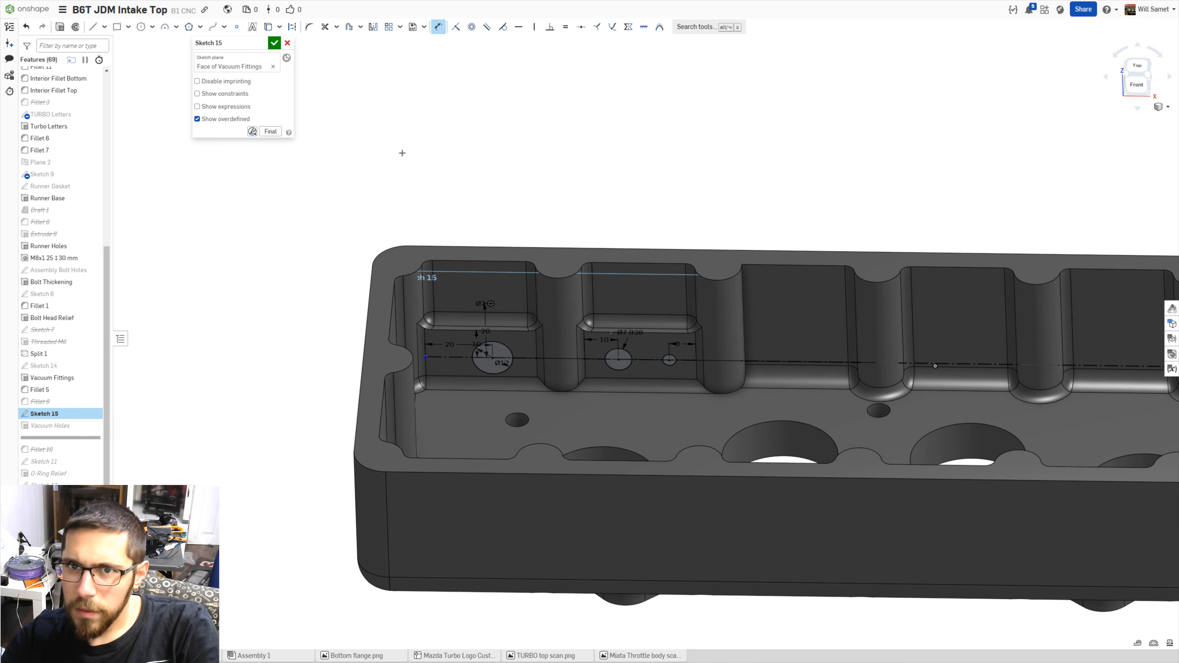
{"action": "left_click", "coordinate": [274, 43]}
{"action": "scroll", "coordinate": [489, 418], "scroll_direction": "up", "scroll_amount": 3}
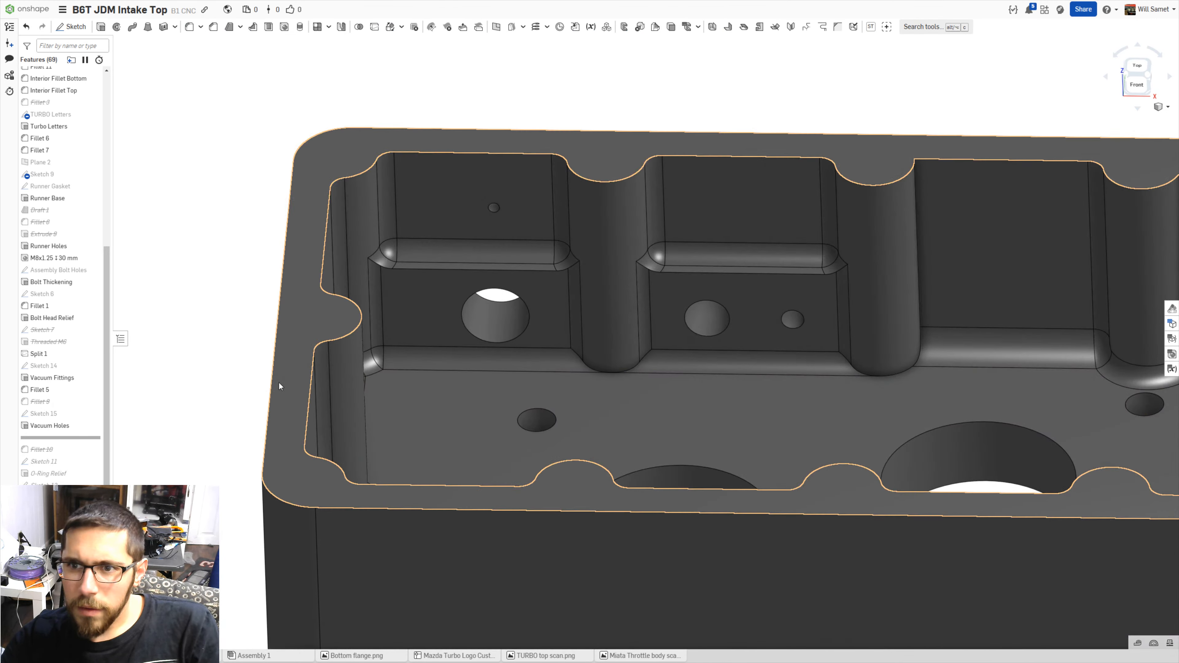
- Open the Vacuum Holes extrude to check its selected hole regions, and close it without edits
{"action": "double_click", "coordinate": [86, 426]}
{"action": "scroll", "coordinate": [477, 329], "scroll_direction": "up", "scroll_amount": 5}
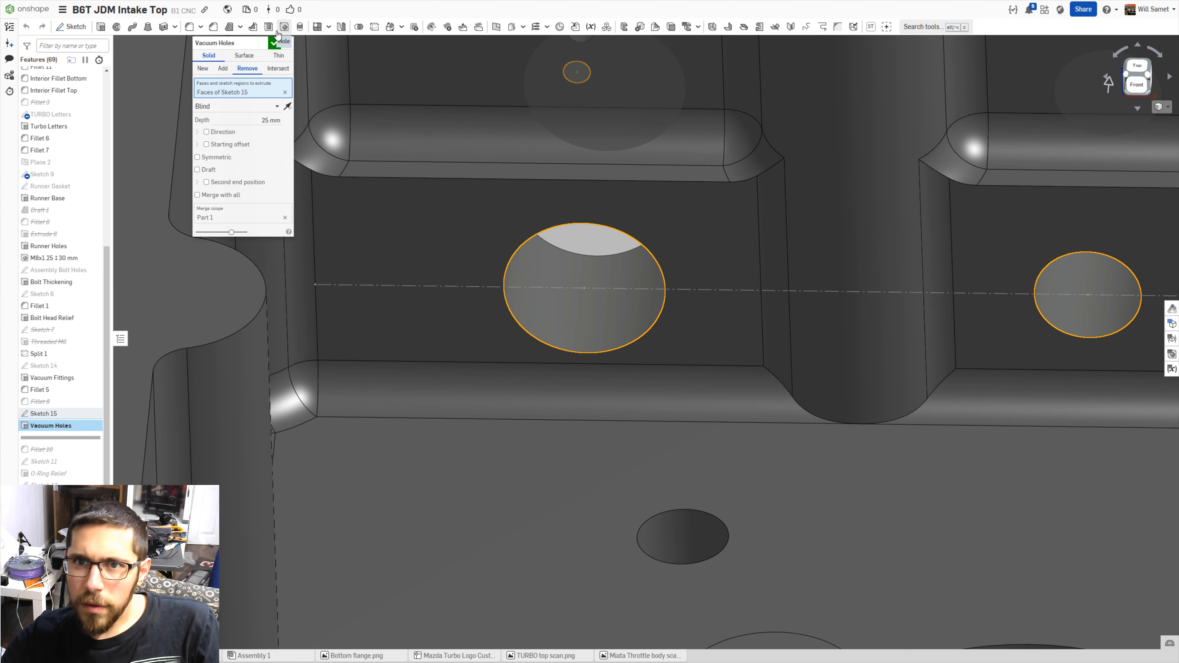
{"action": "left_click", "coordinate": [274, 43]}
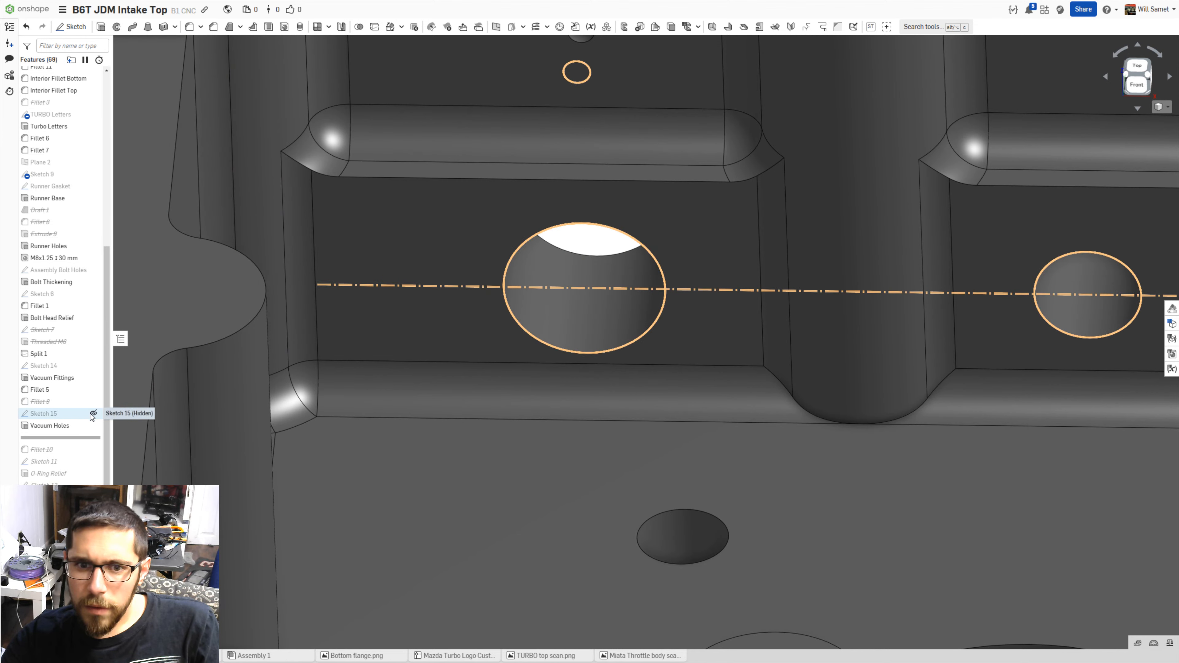
- Show Sketch 15 and measure from the 12 mm circle's centre to the housing's outer end face
{"action": "left_click", "coordinate": [93, 413]}
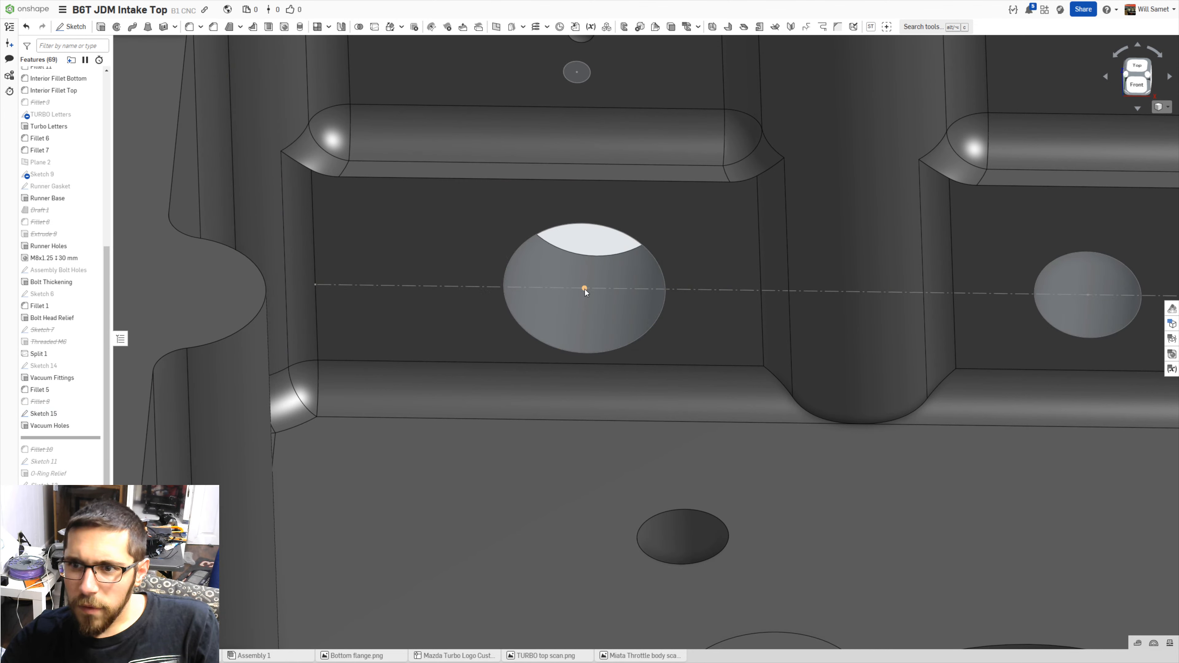
{"action": "scroll", "coordinate": [584, 297], "scroll_direction": "down", "scroll_amount": 3}
{"action": "right_click_drag", "start_coordinate": [580, 329], "coordinate": [386, 316]}
{"action": "left_click", "coordinate": [386, 316]}
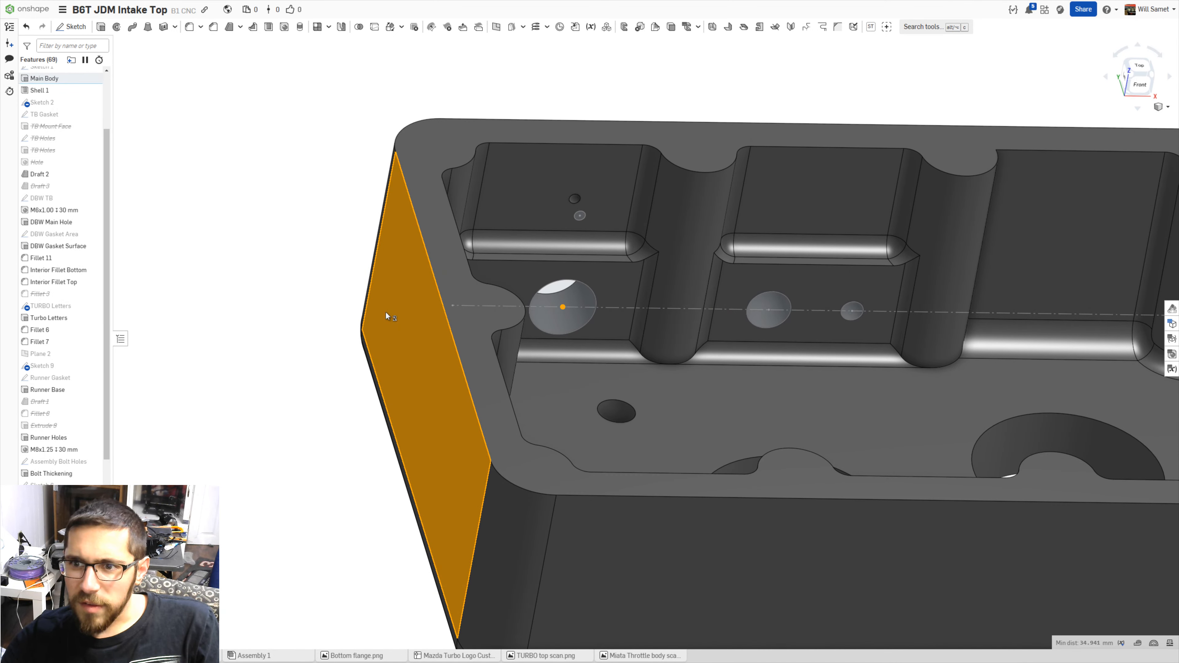
{"action": "left_click", "coordinate": [1137, 644]}
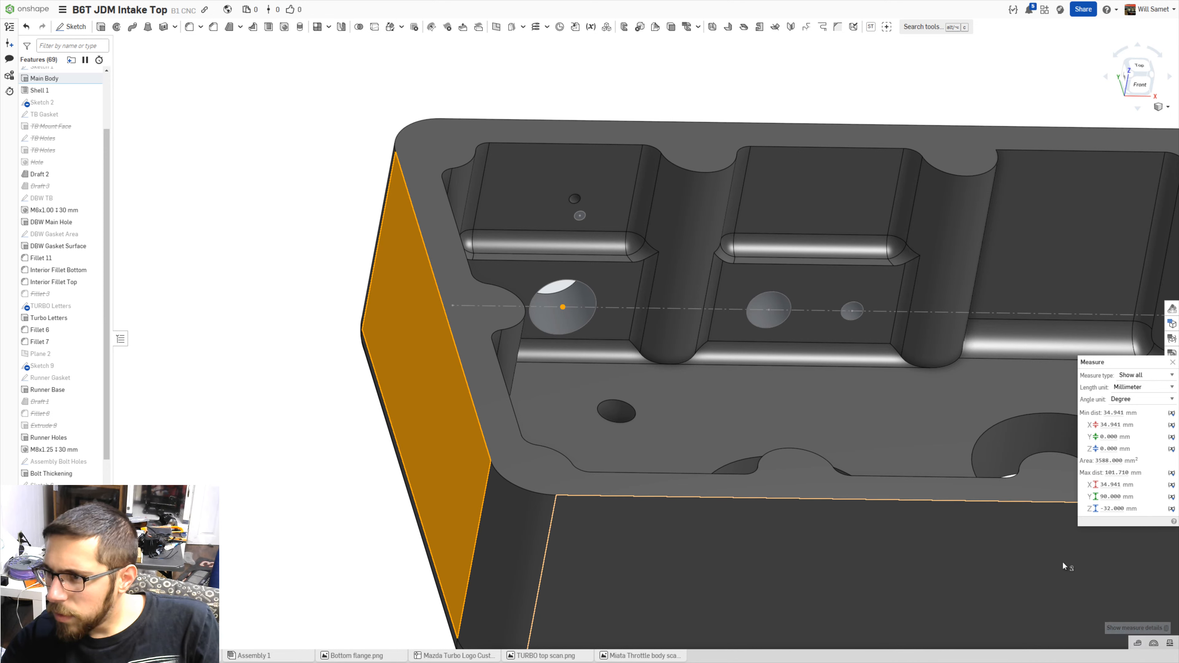
- Examine the hole spacing and measured distance from the front, close the measurement and clear the selection
{"action": "left_click", "coordinate": [1140, 84]}
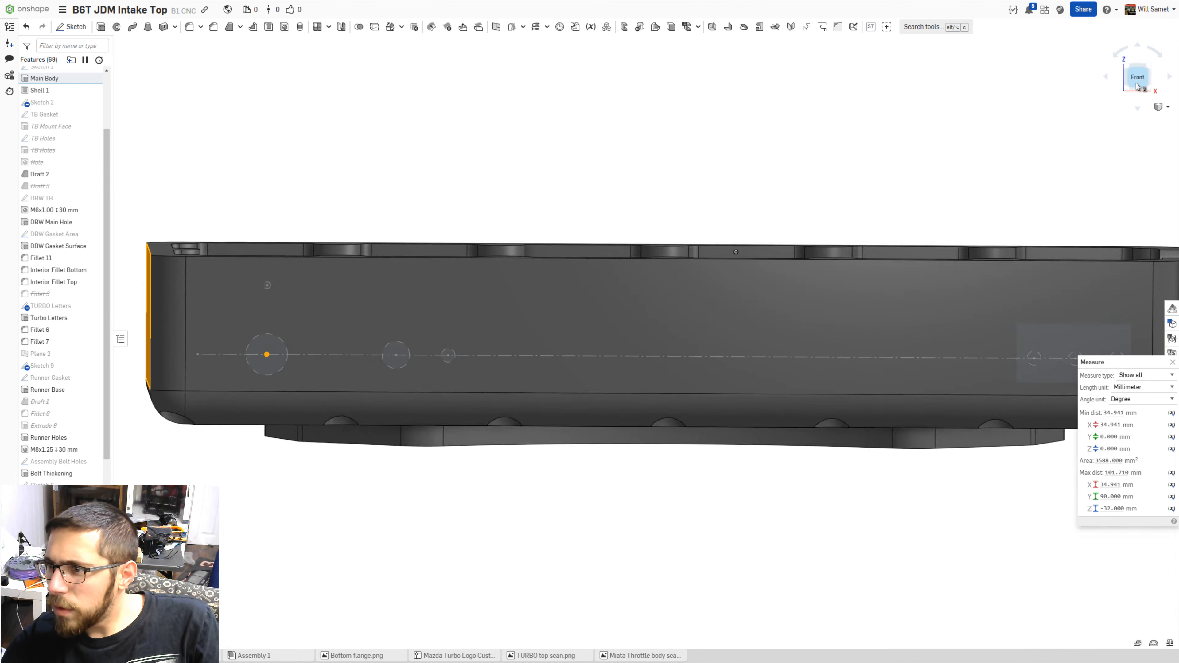
{"action": "left_click", "coordinate": [1111, 413]}
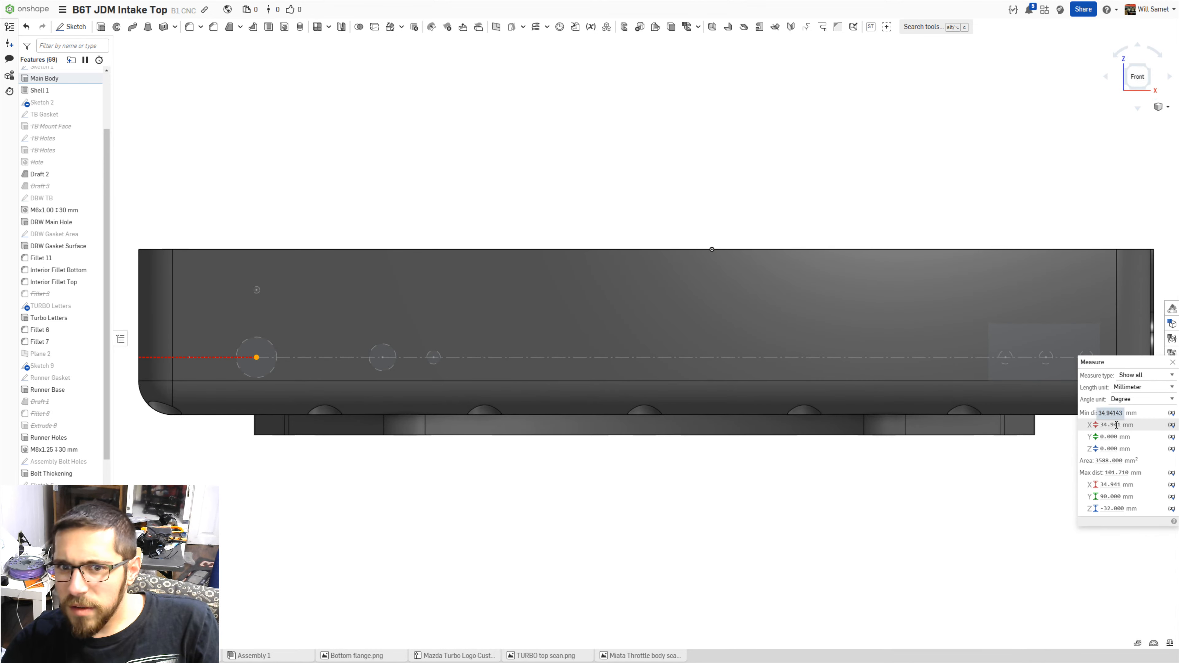
{"action": "scroll", "coordinate": [479, 367], "scroll_direction": "down", "scroll_amount": 3}
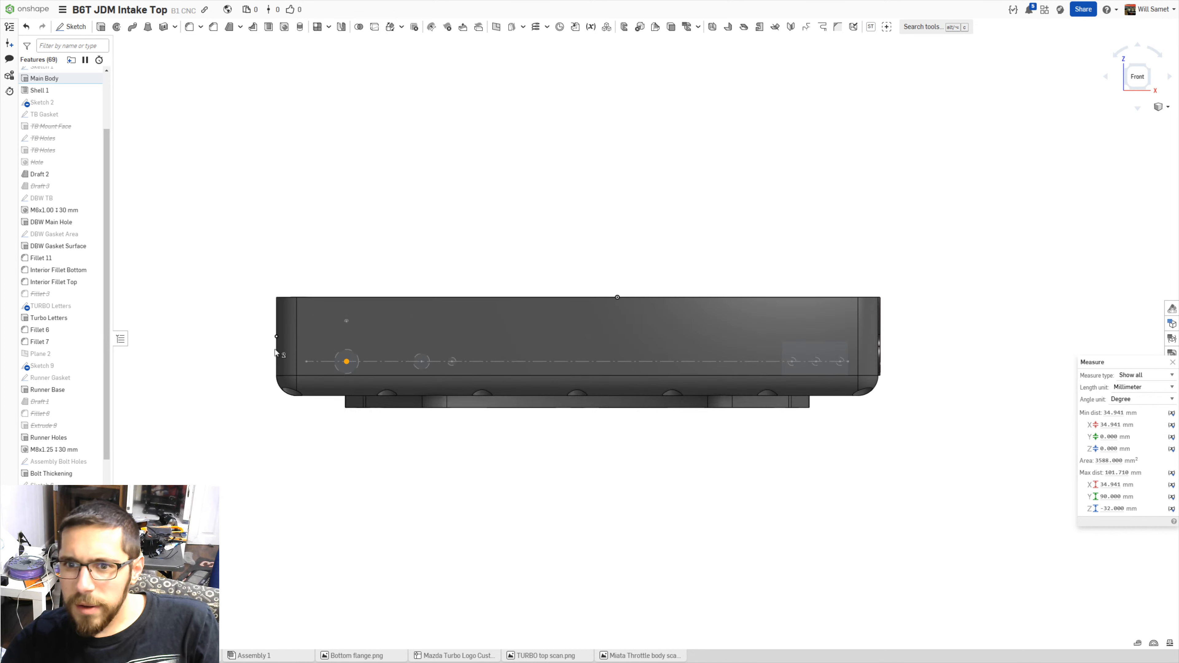
{"action": "scroll", "coordinate": [243, 332], "scroll_direction": "up", "scroll_amount": 3}
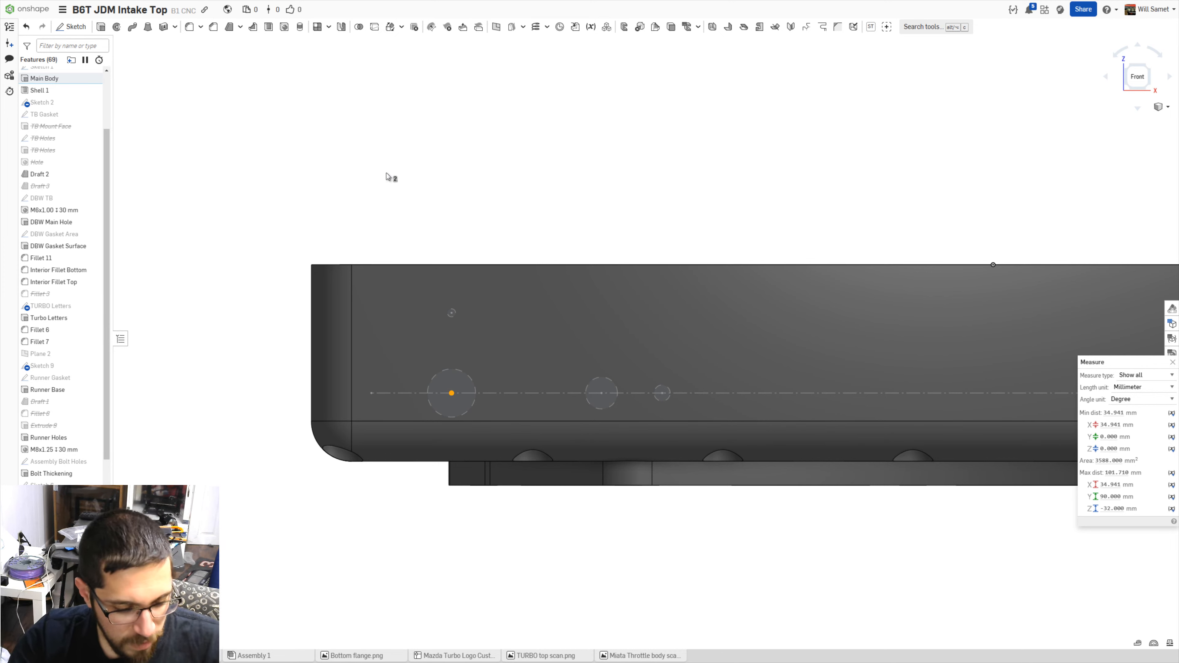
{"action": "scroll", "coordinate": [603, 265], "scroll_direction": "down", "scroll_amount": 3}
{"action": "scroll", "coordinate": [706, 253], "scroll_direction": "up", "scroll_amount": 3}
{"action": "scroll", "coordinate": [726, 218], "scroll_direction": "down", "scroll_amount": 3}
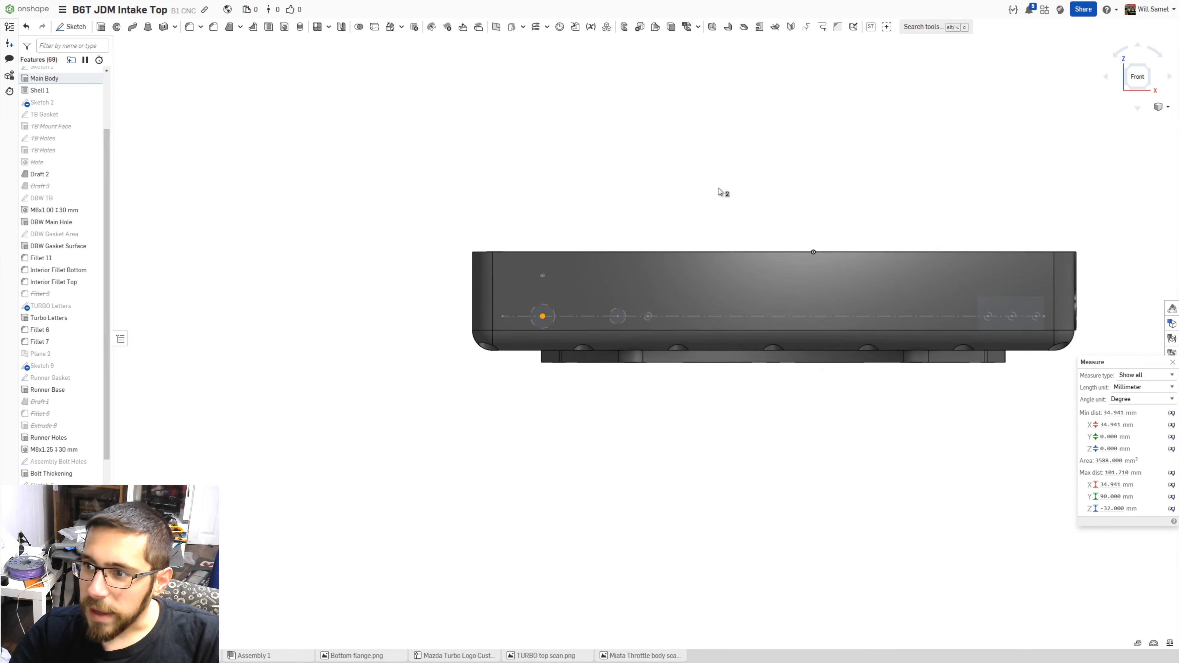
{"action": "right_click_drag", "start_coordinate": [724, 192], "coordinate": [1133, 355]}
{"action": "left_click", "coordinate": [1172, 363]}
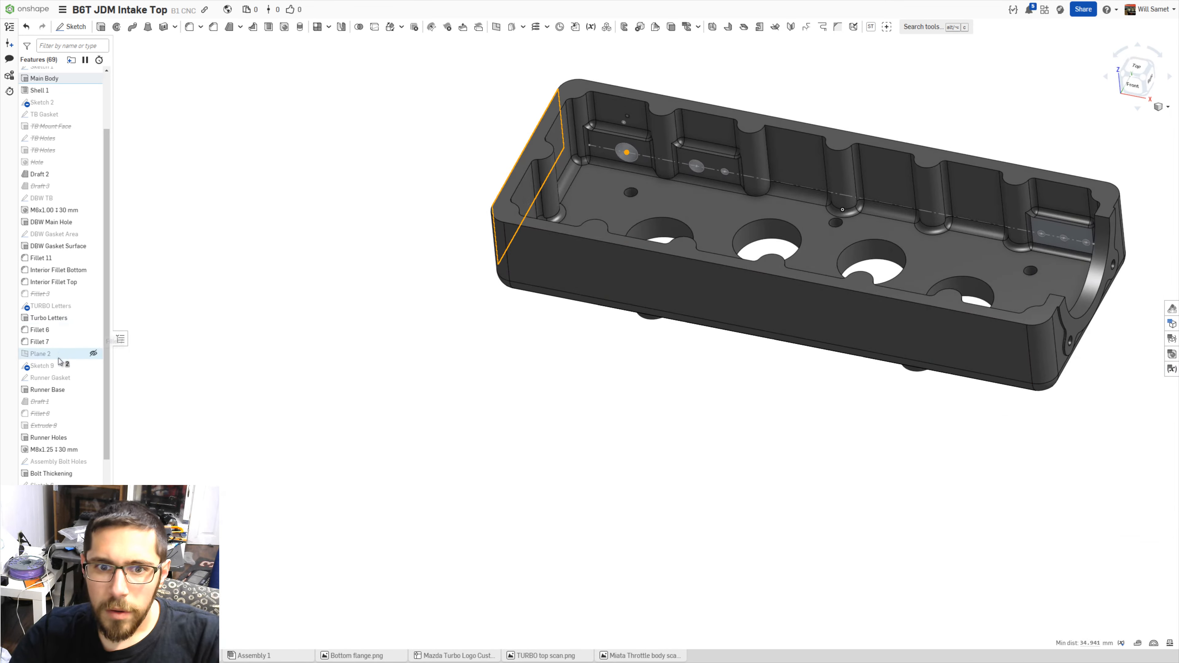
{"action": "left_click", "coordinate": [179, 347]}
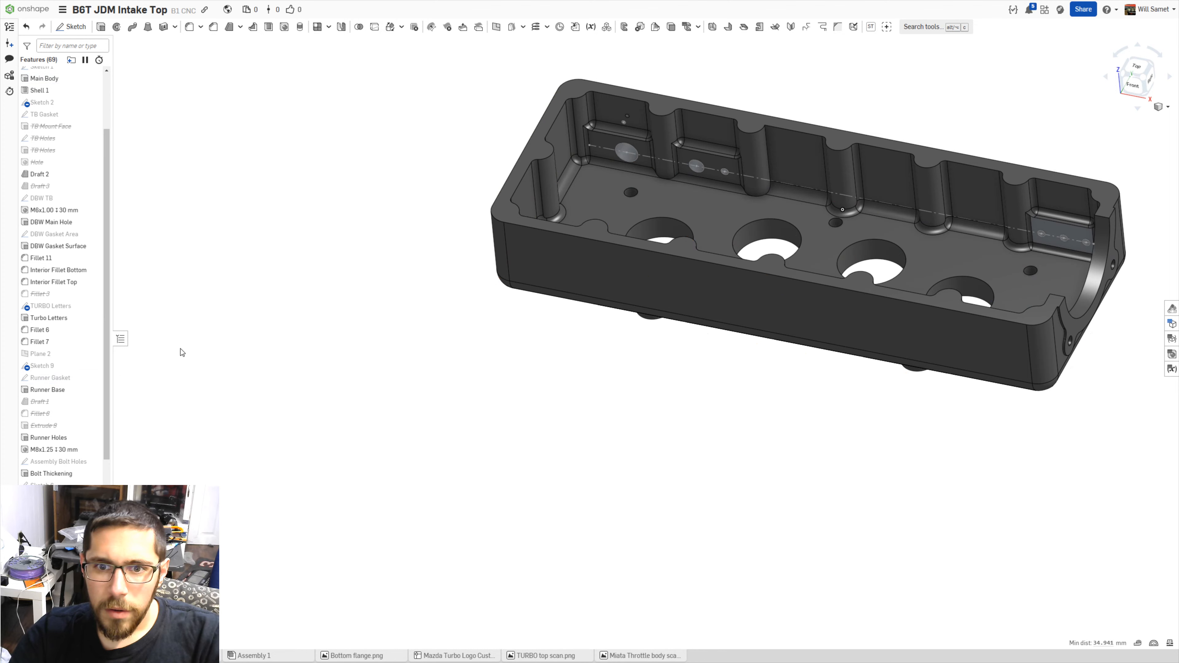
- Open Sketch 14 and the Vacuum Fittings extrude to check the pad definition, closing each without edits
{"action": "key", "text": "shift+s"}
{"action": "left_click", "coordinate": [842, 209]}
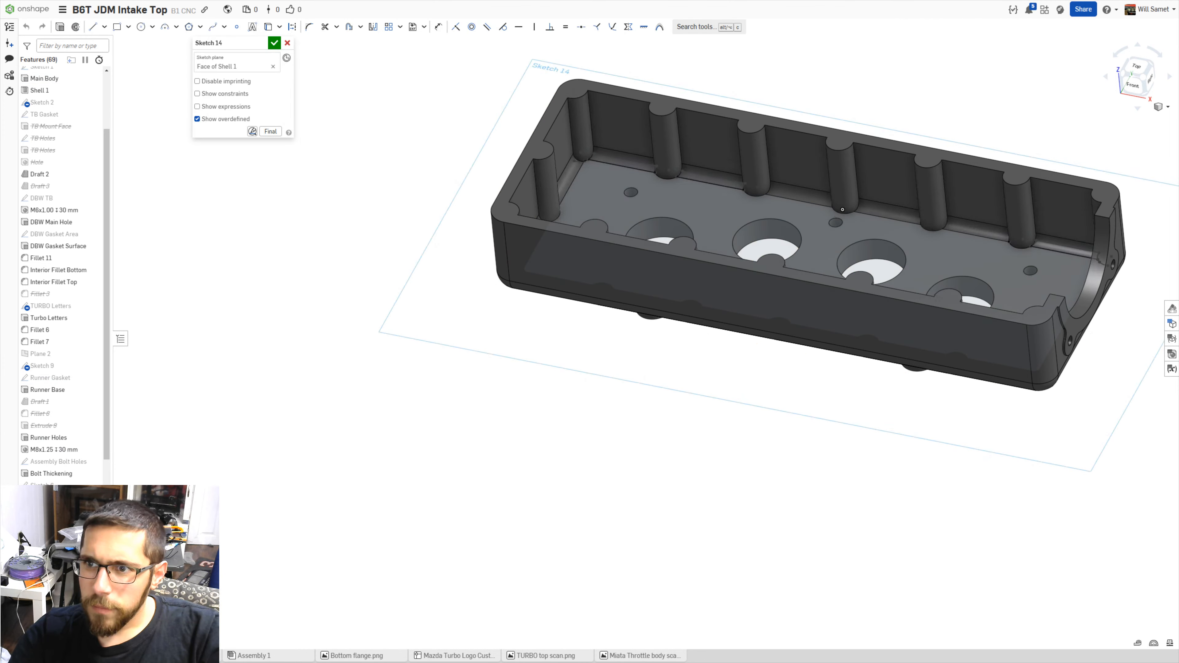
{"action": "left_click", "coordinate": [287, 43]}
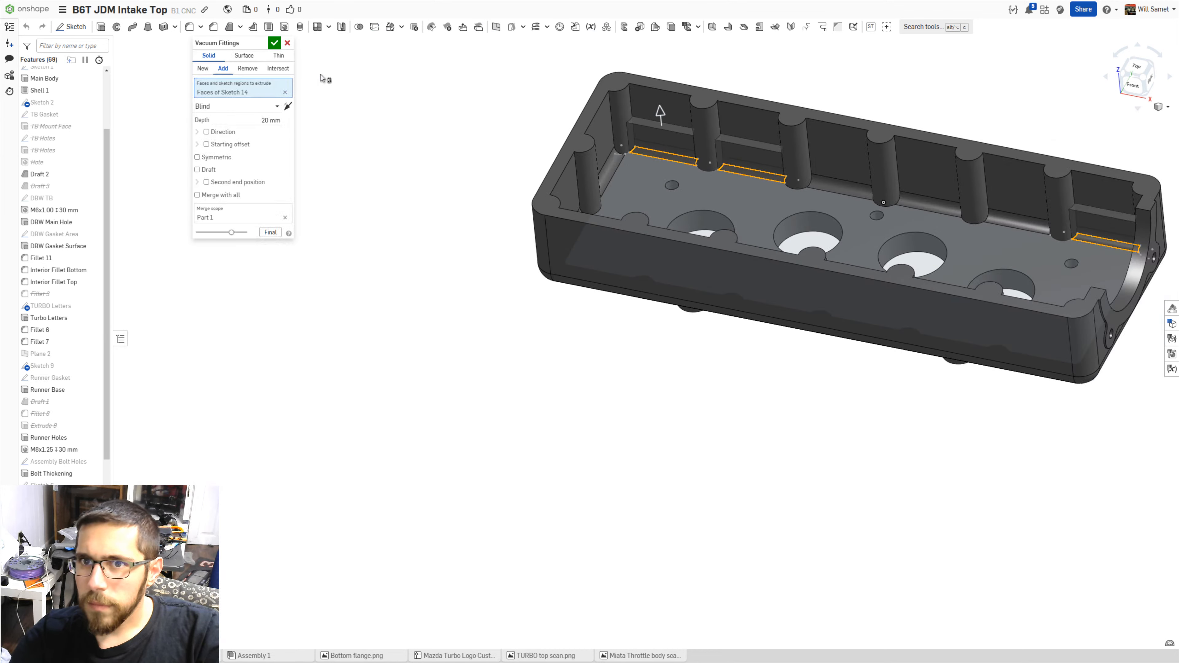
{"action": "left_click", "coordinate": [275, 44]}
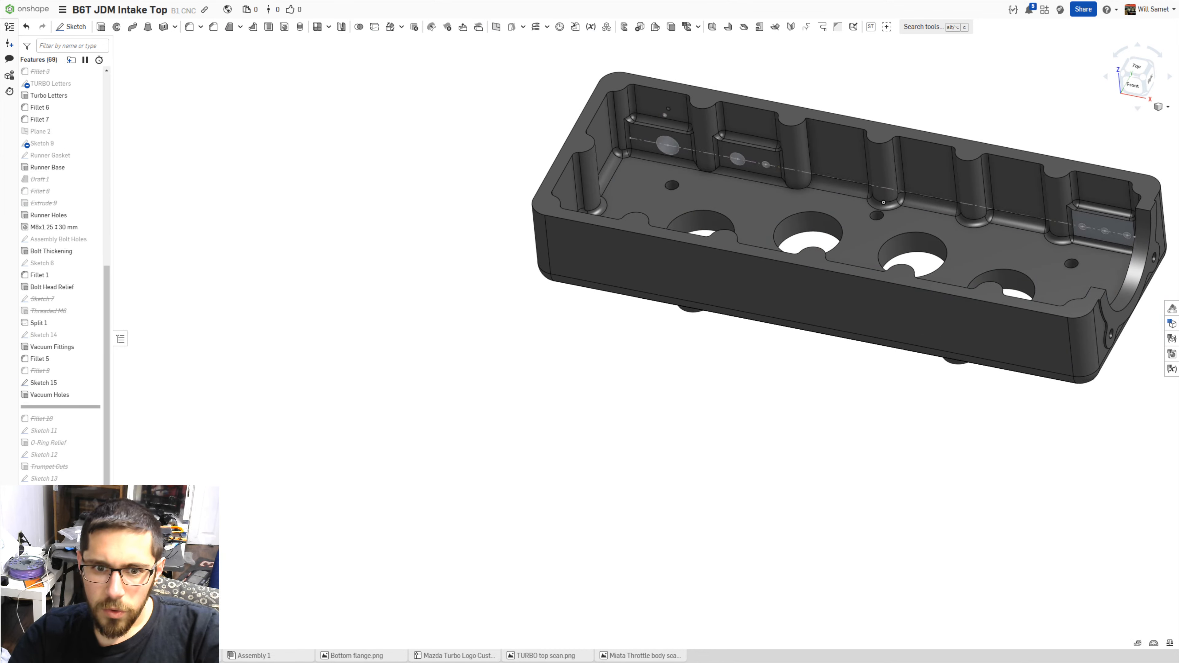
- Reopen Sketch 15 and delete the dimensions locating the circles from the side edges of the two closed-end pads
{"action": "double_click", "coordinate": [52, 382]}
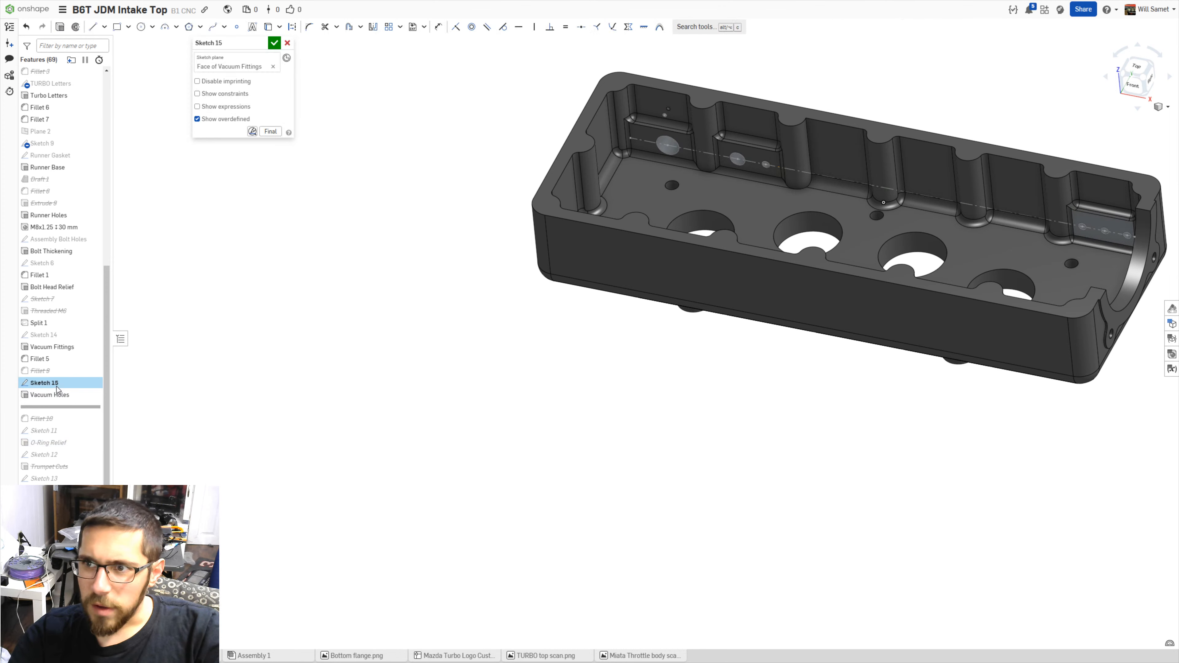
{"action": "scroll", "coordinate": [755, 99], "scroll_direction": "down", "scroll_amount": 5}
{"action": "scroll", "coordinate": [463, 185], "scroll_direction": "down", "scroll_amount": 3}
{"action": "scroll", "coordinate": [464, 185], "scroll_direction": "up", "scroll_amount": 2}
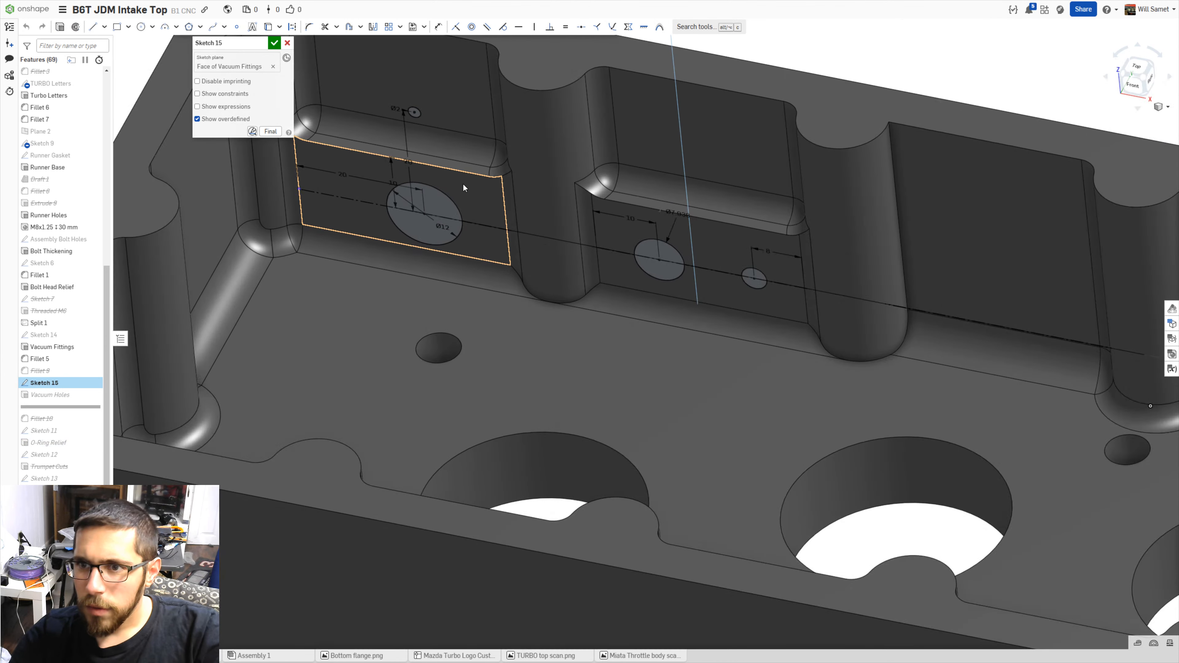
{"action": "left_click", "coordinate": [650, 225]}
{"action": "key", "text": "Delete"}
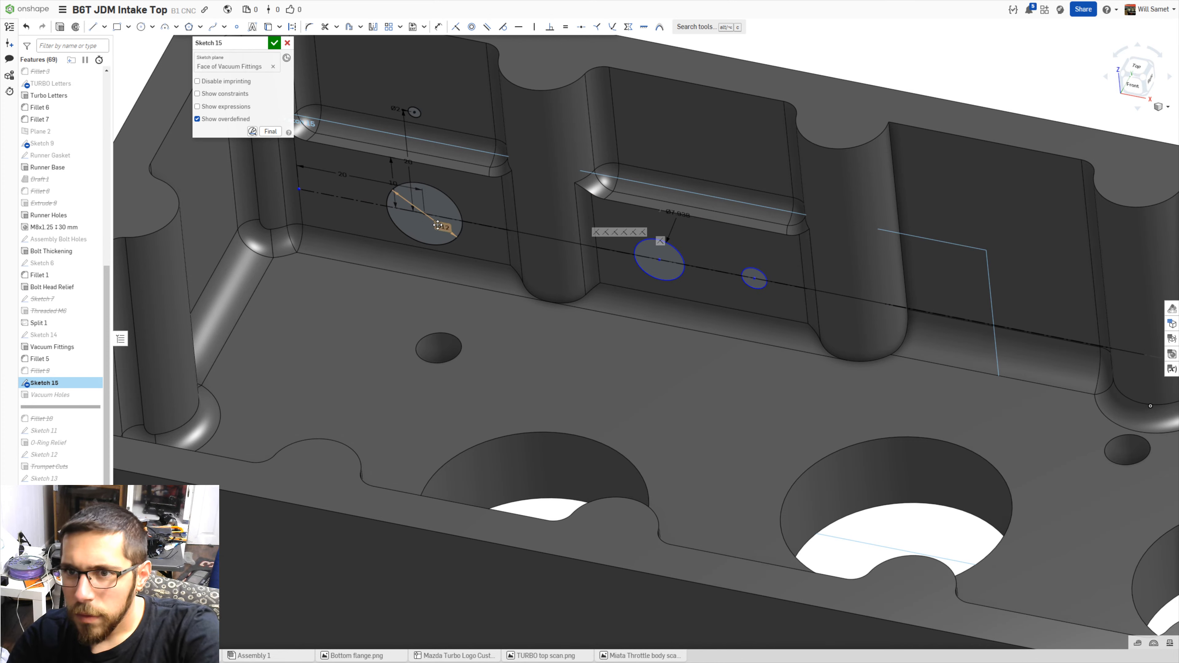
{"action": "left_click", "coordinate": [344, 177]}
{"action": "key", "text": "Delete"}
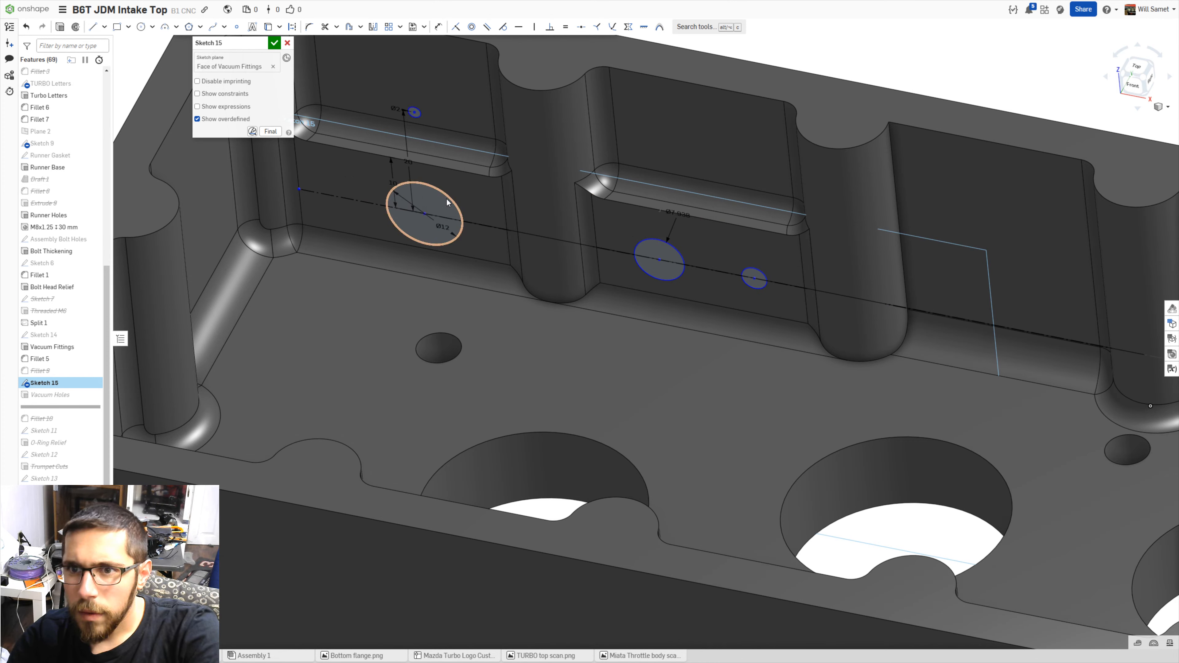
- Move the two smaller centreline circles to the closed-end pad and the 12 mm and 2 mm pair to the neighbouring pad
{"action": "left_click_drag", "start_coordinate": [438, 221], "coordinate": [572, 245]}
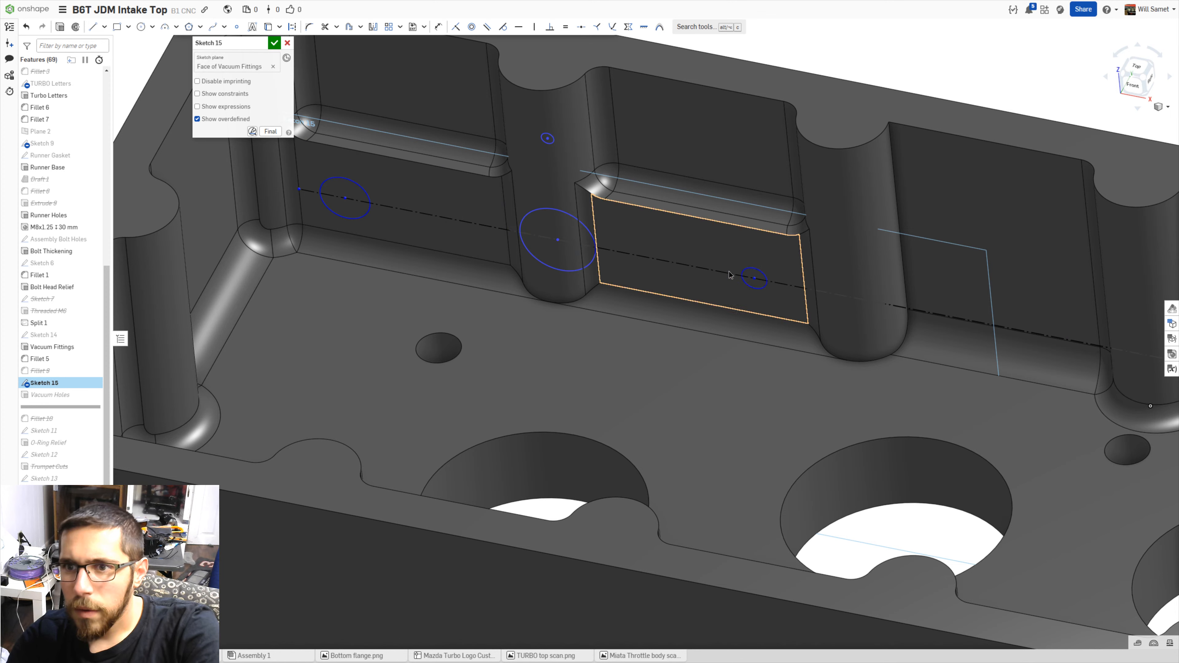
{"action": "left_click_drag", "start_coordinate": [752, 277], "coordinate": [438, 216]}
{"action": "left_click_drag", "start_coordinate": [557, 236], "coordinate": [681, 259]}
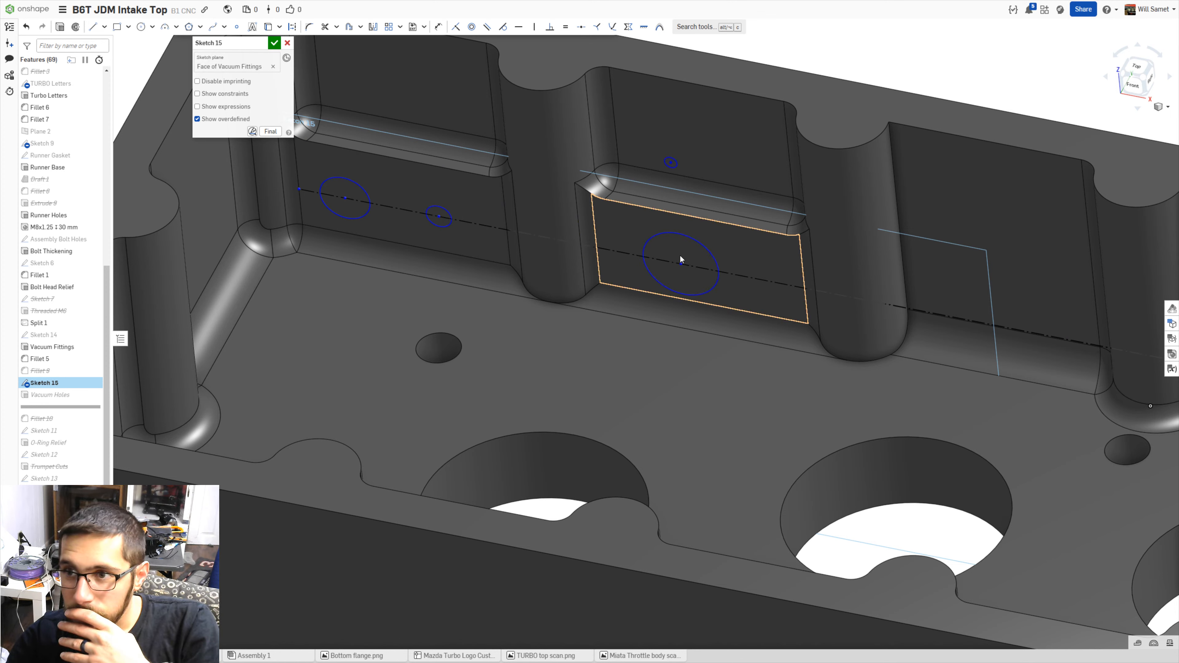
- Swap the pair's diameters, setting the upper circle to 12 mm and the circle on the hole centreline to 2 mm
{"action": "double_click", "coordinate": [652, 159]}
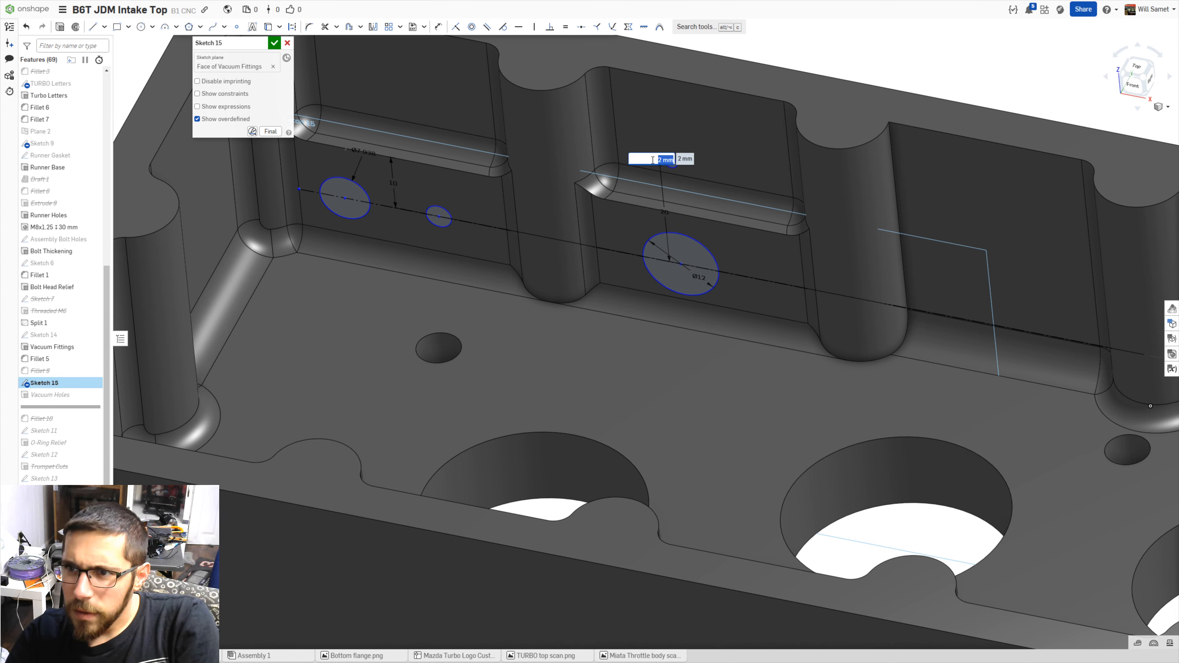
{"action": "type", "text": "12"}
{"action": "key", "text": "Return"}
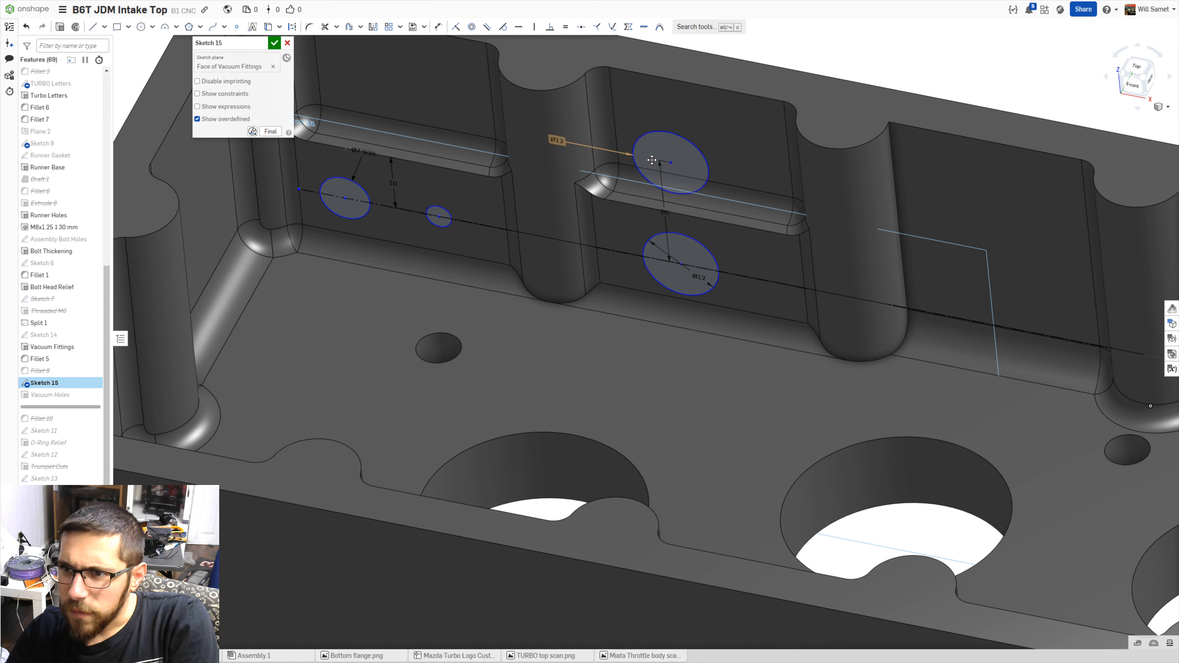
{"action": "double_click", "coordinate": [701, 277]}
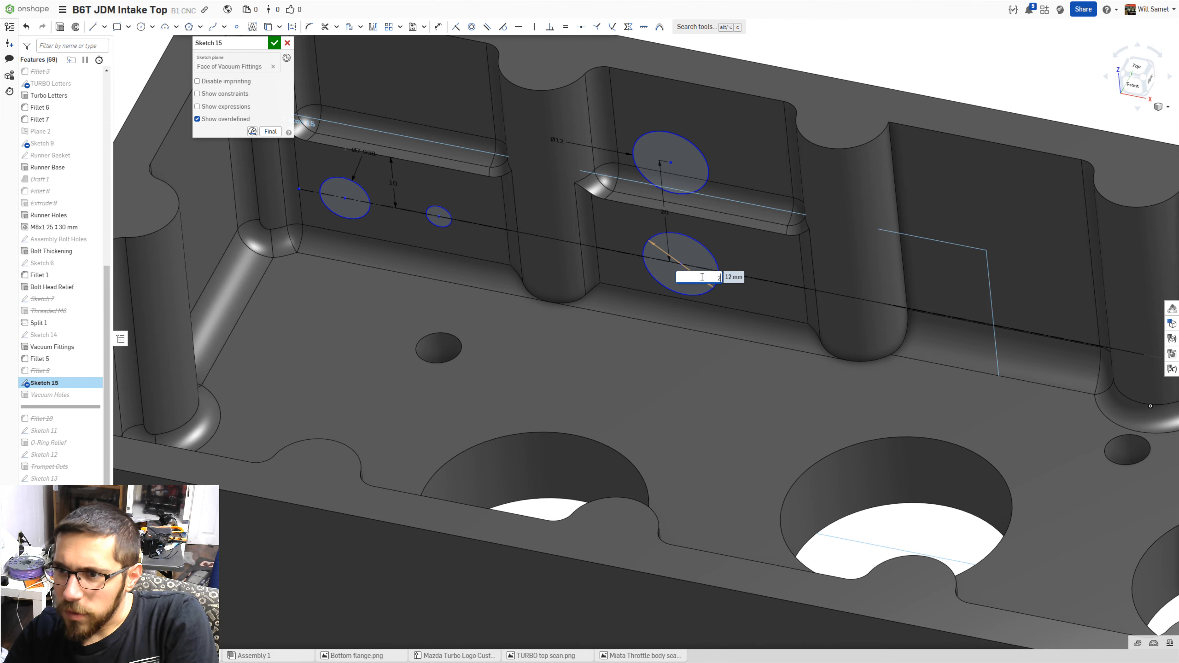
{"action": "type", "text": "2"}
{"action": "key", "text": "Return"}
- Remove the coincidence holding the 2 mm circle on the hole centreline and move the 12 mm and 2 mm pair upward, clear of the pad's ledge
{"action": "scroll", "coordinate": [685, 203], "scroll_direction": "up", "scroll_amount": 5}
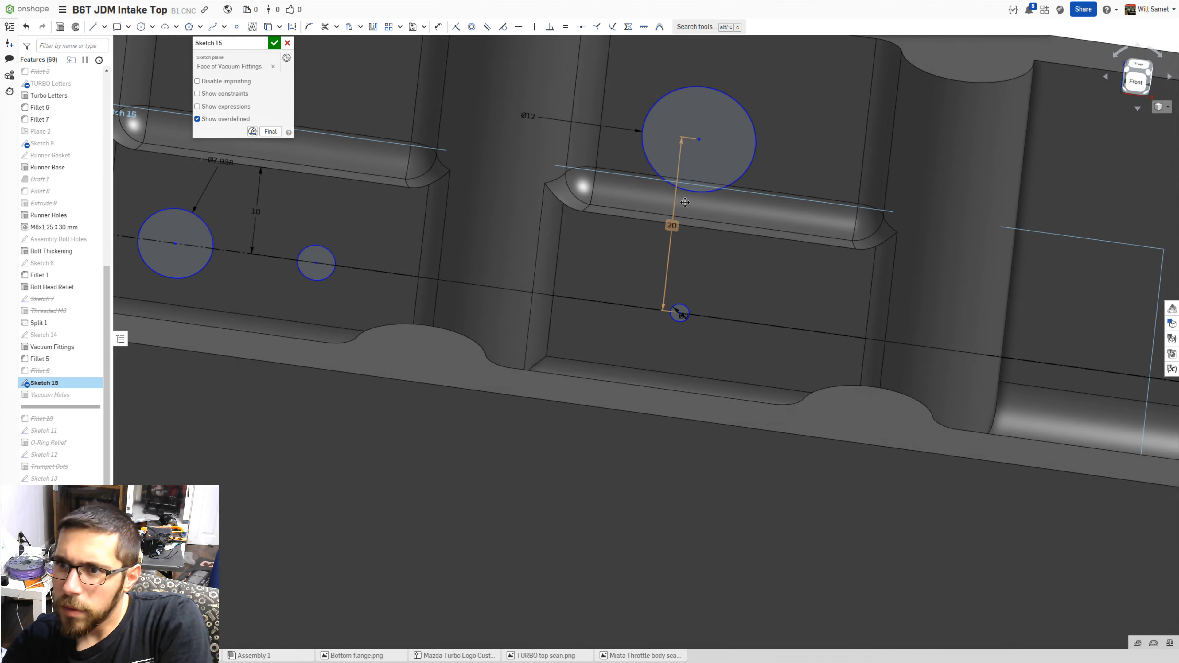
{"action": "key", "text": "n"}
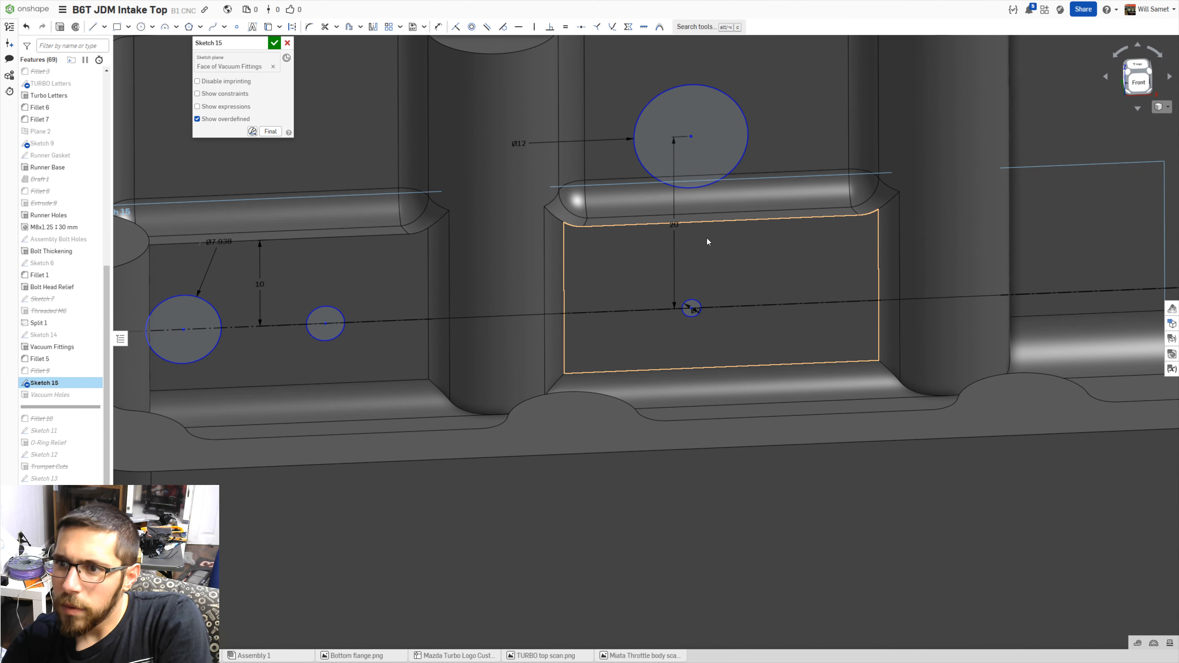
{"action": "scroll", "coordinate": [706, 251], "scroll_direction": "up", "scroll_amount": 2}
{"action": "scroll", "coordinate": [664, 434], "scroll_direction": "up", "scroll_amount": 5}
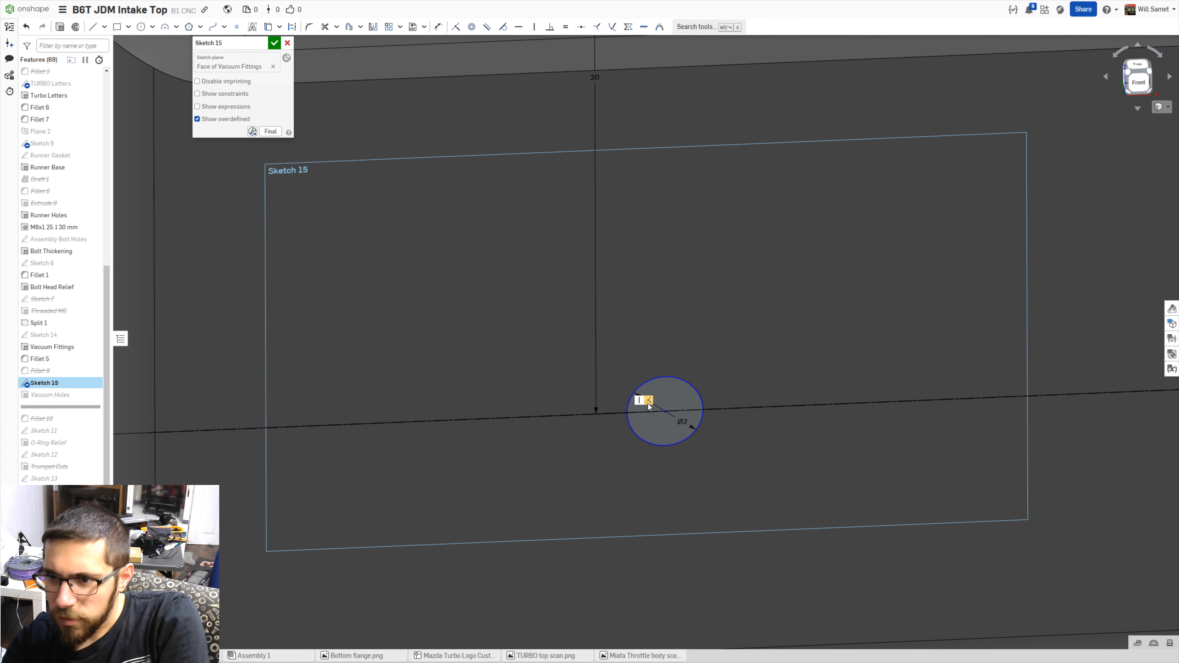
{"action": "scroll", "coordinate": [599, 379], "scroll_direction": "down", "scroll_amount": 5}
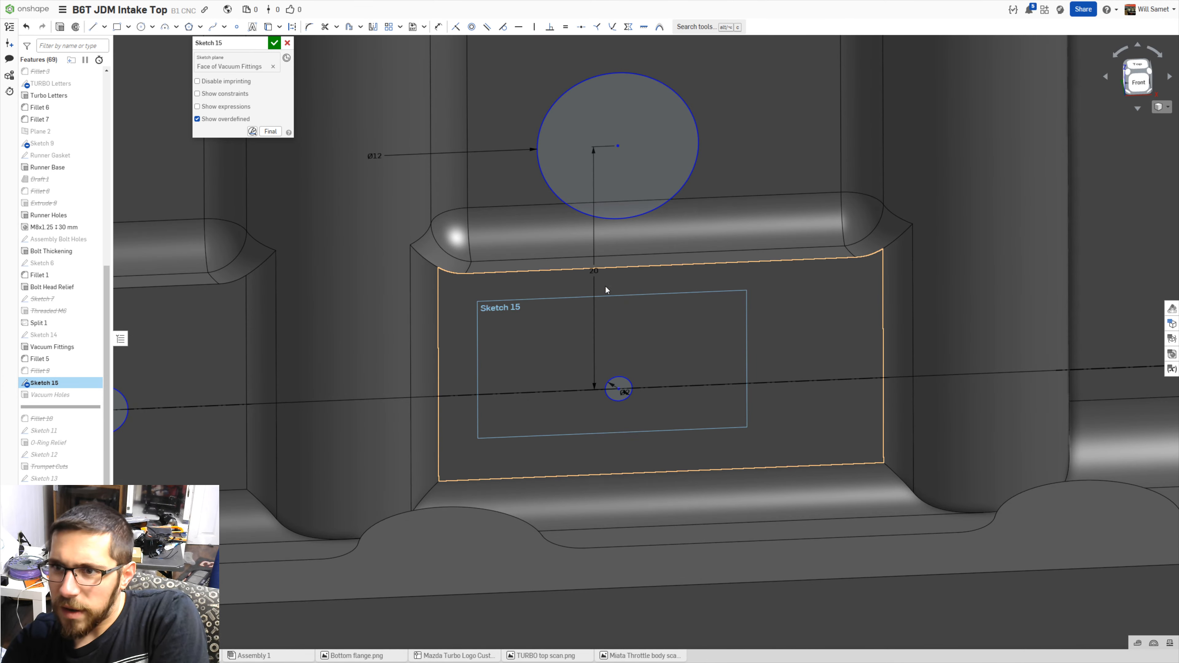
{"action": "left_click_drag", "start_coordinate": [619, 146], "coordinate": [621, 102]}
{"action": "scroll", "coordinate": [592, 235], "scroll_direction": "down", "scroll_amount": 4}
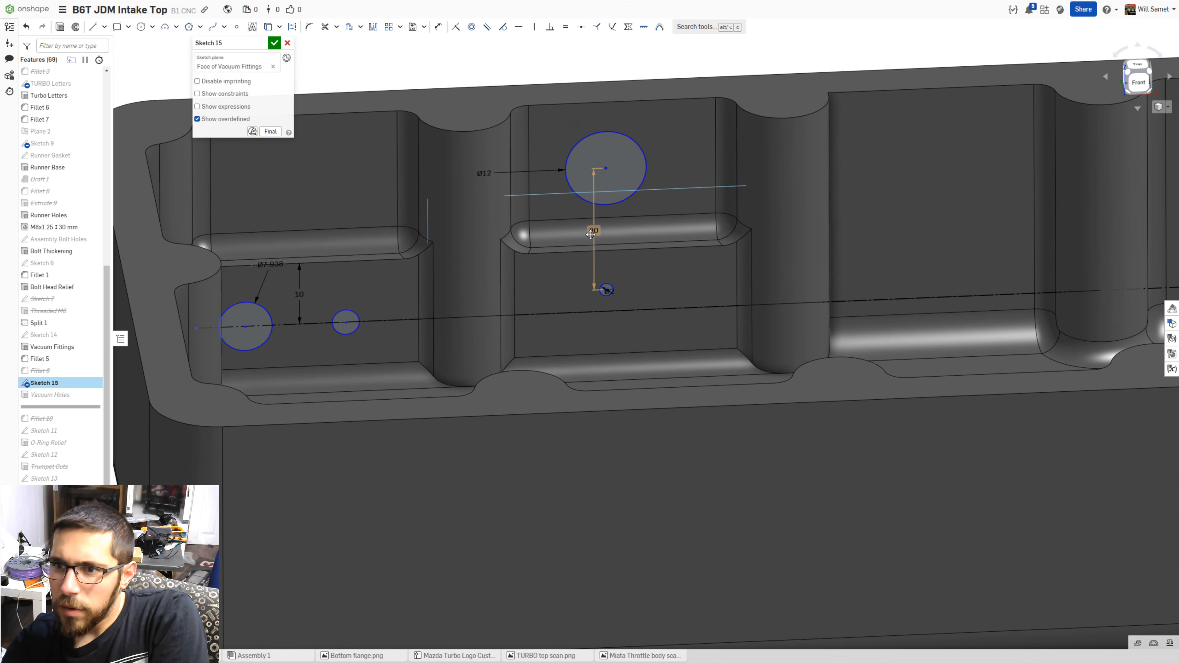
- Dimension the 2 mm circle's centre 4 mm above the hole centreline
{"action": "right_click_drag", "start_coordinate": [617, 231], "coordinate": [574, 233]}
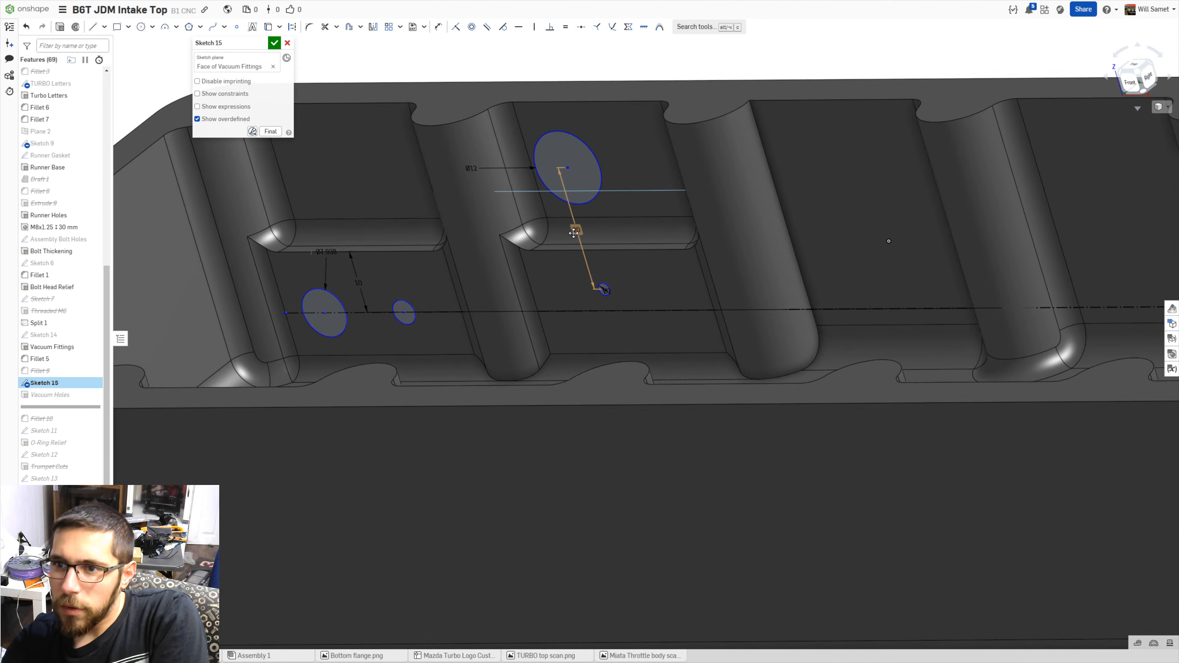
{"action": "scroll", "coordinate": [574, 232], "scroll_direction": "down", "scroll_amount": 5}
{"action": "scroll", "coordinate": [572, 228], "scroll_direction": "up", "scroll_amount": 5}
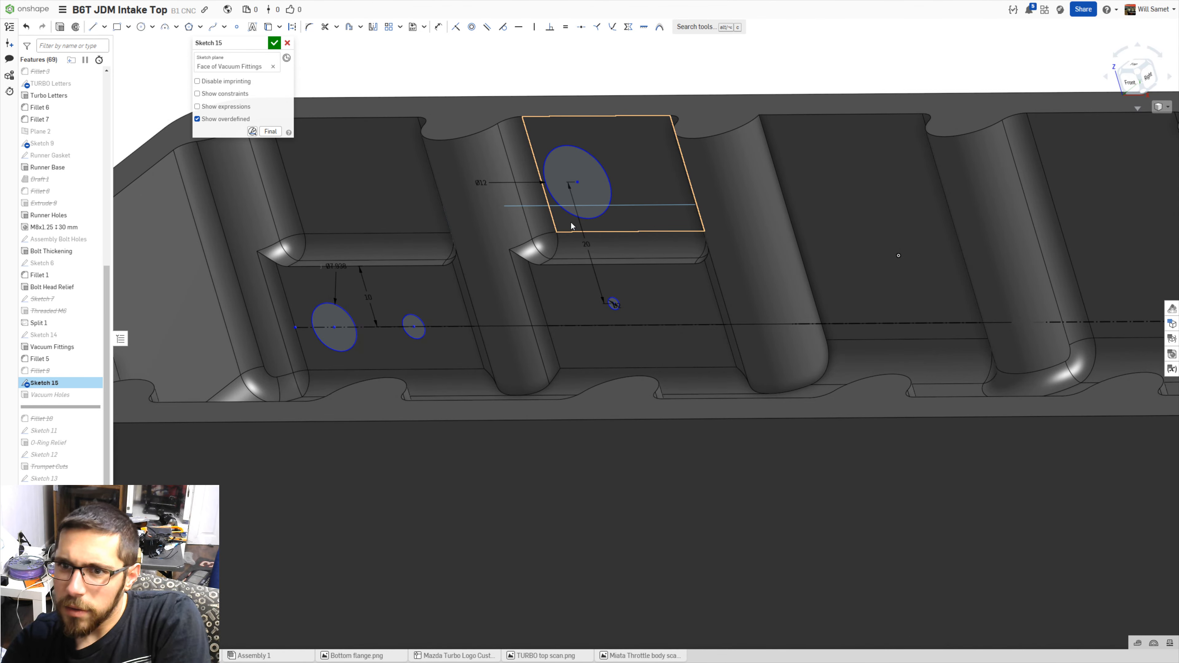
{"action": "scroll", "coordinate": [611, 321], "scroll_direction": "up", "scroll_amount": 3}
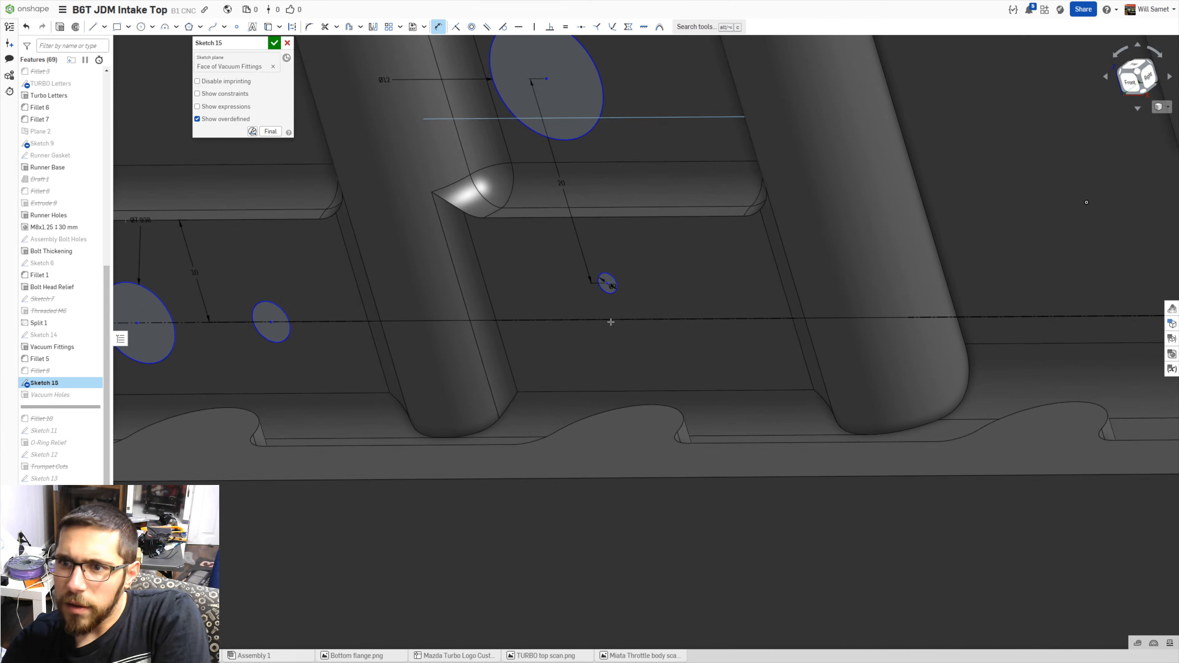
{"action": "left_click", "coordinate": [609, 283]}
{"action": "left_click", "coordinate": [608, 318]}
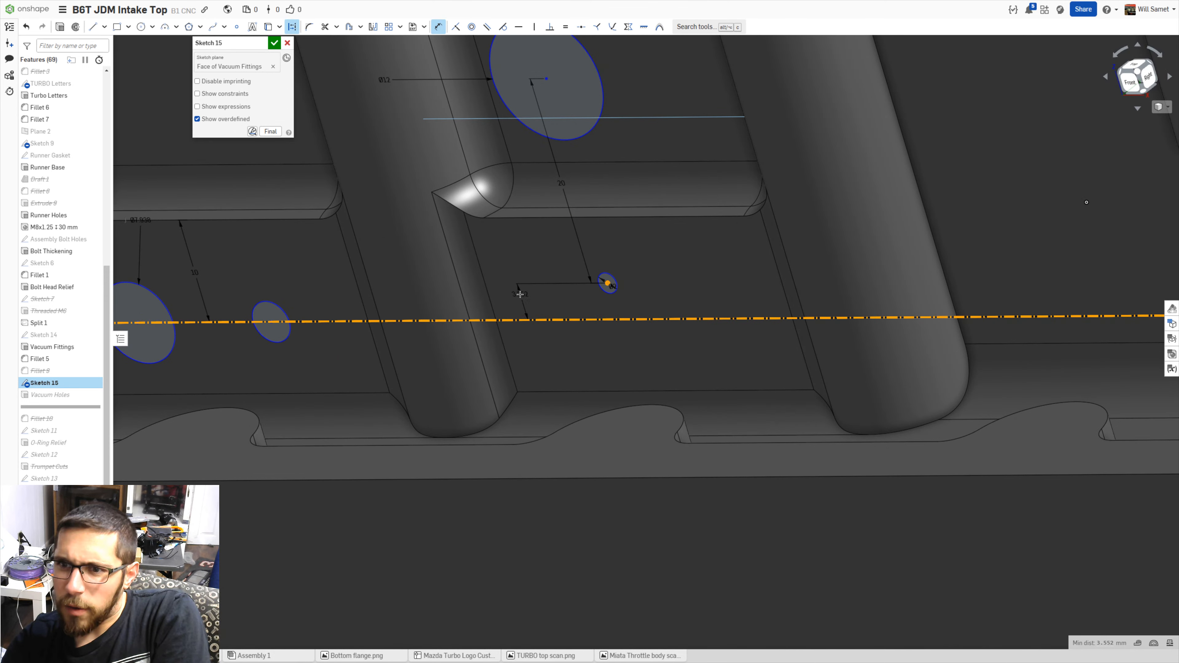
{"action": "left_click", "coordinate": [522, 303]}
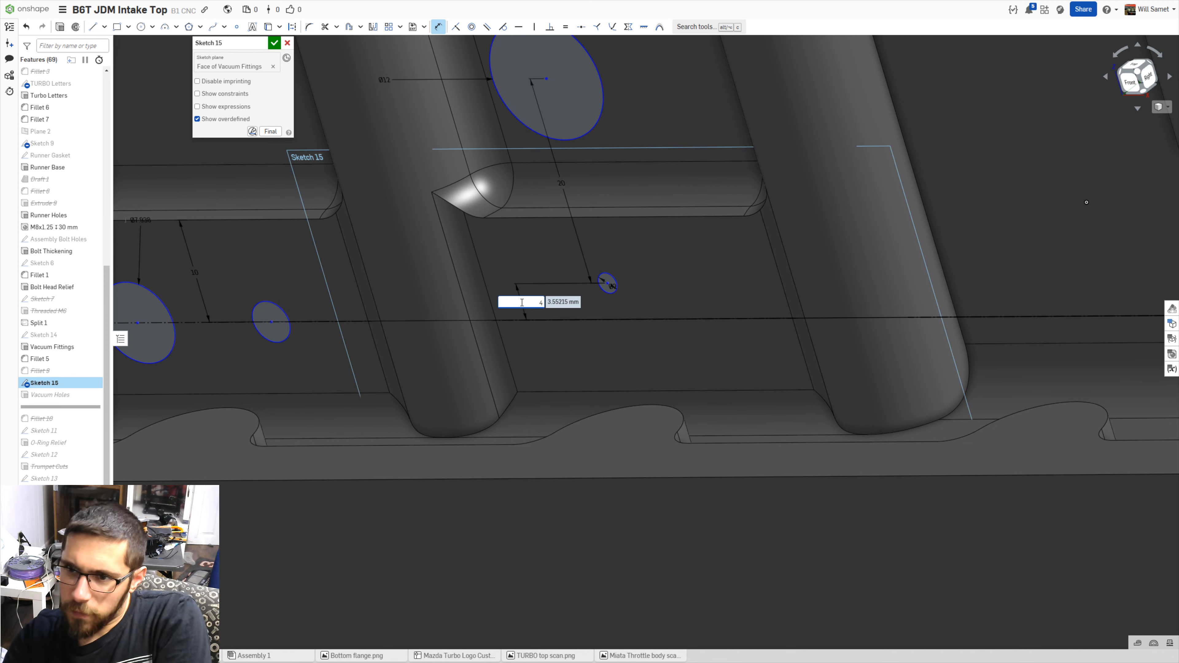
{"action": "key", "text": "Return"}
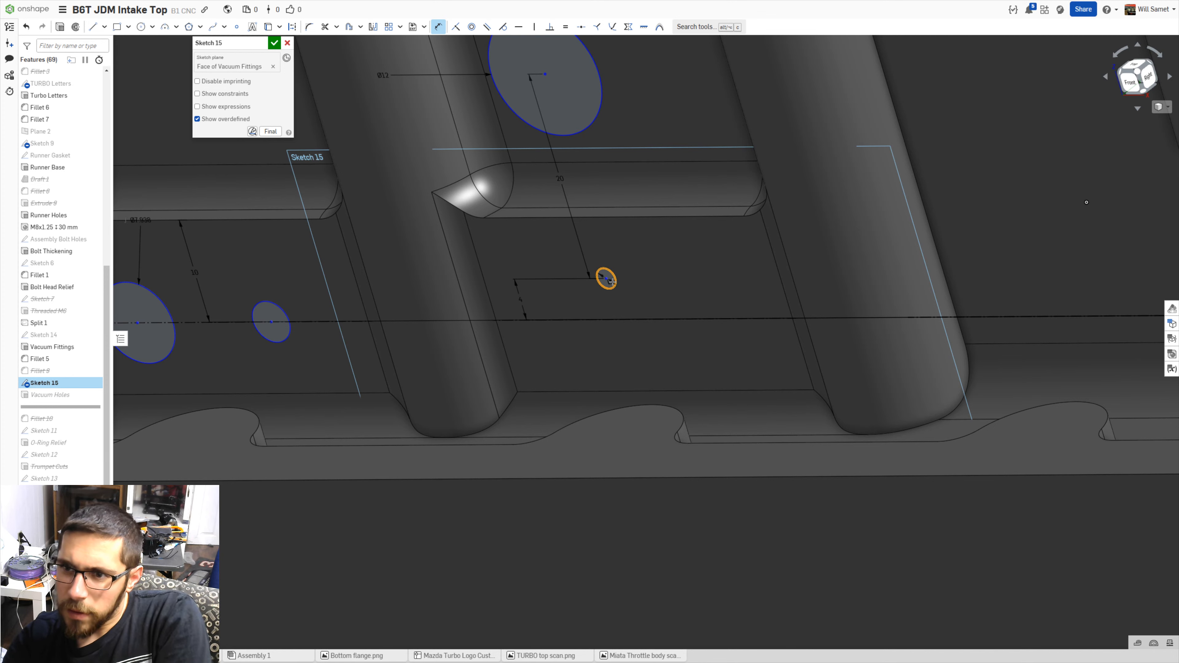
- Try a 6 mm diameter on the small circle to judge its fit on the pad, and restore it to 2 mm
{"action": "left_click", "coordinate": [610, 282]}
{"action": "scroll", "coordinate": [610, 282], "scroll_direction": "up", "scroll_amount": 3}
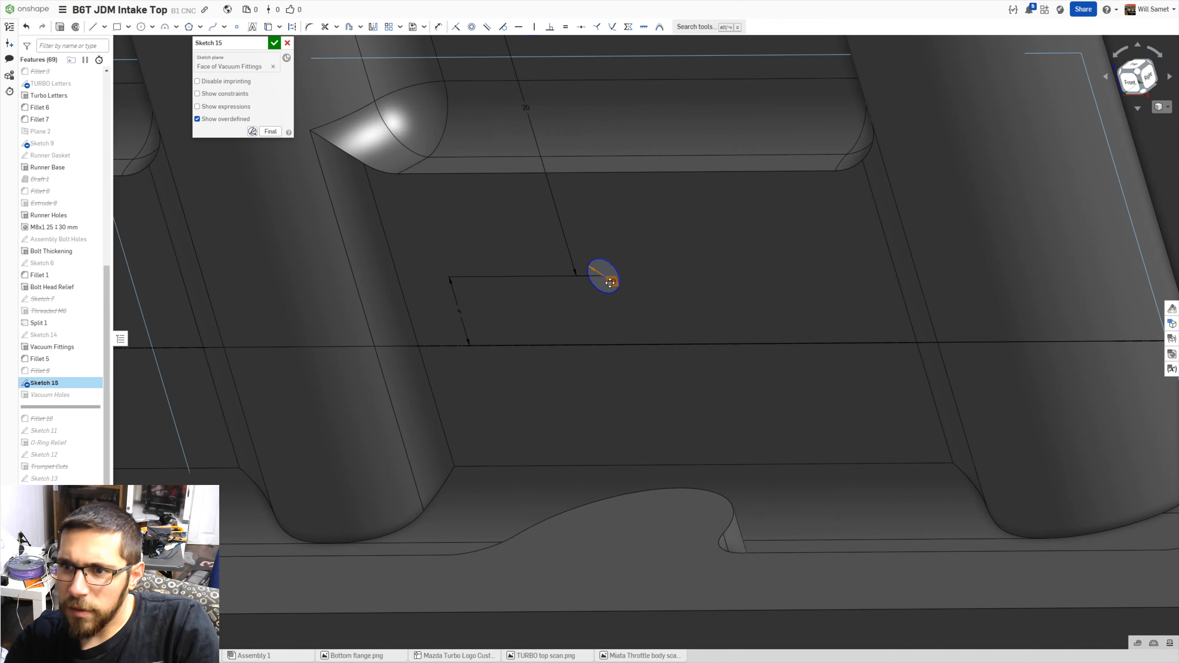
{"action": "left_click", "coordinate": [610, 283]}
{"action": "key", "text": "Return"}
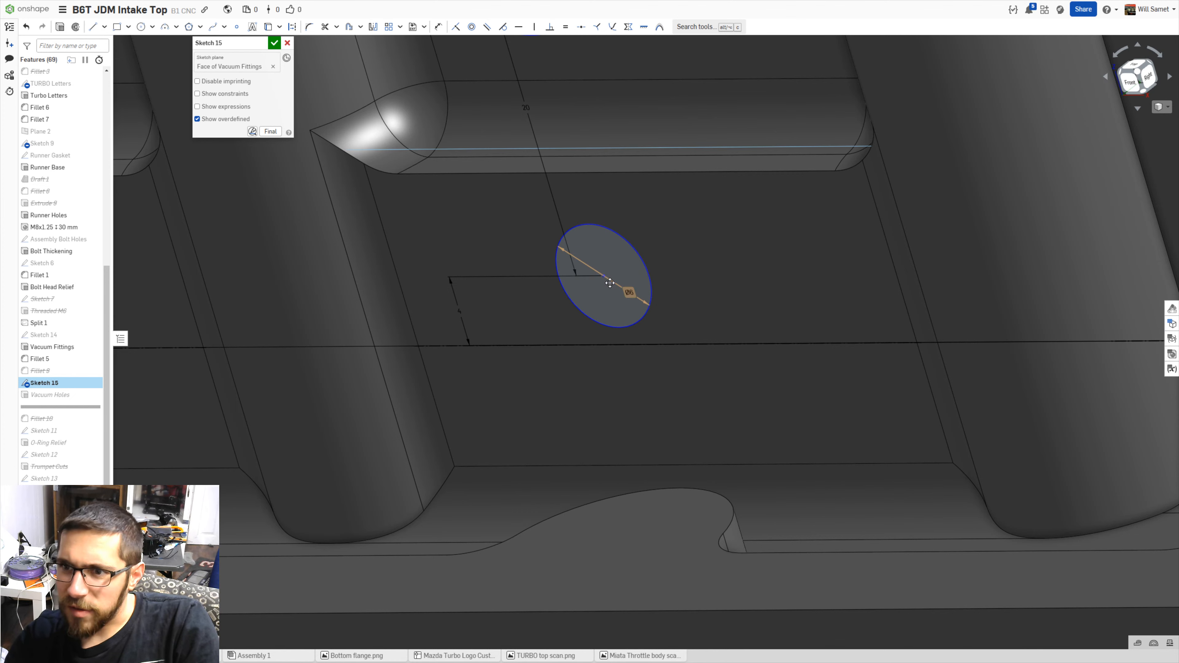
{"action": "scroll", "coordinate": [610, 199], "scroll_direction": "up", "scroll_amount": 1}
{"action": "scroll", "coordinate": [594, 258], "scroll_direction": "down", "scroll_amount": 3}
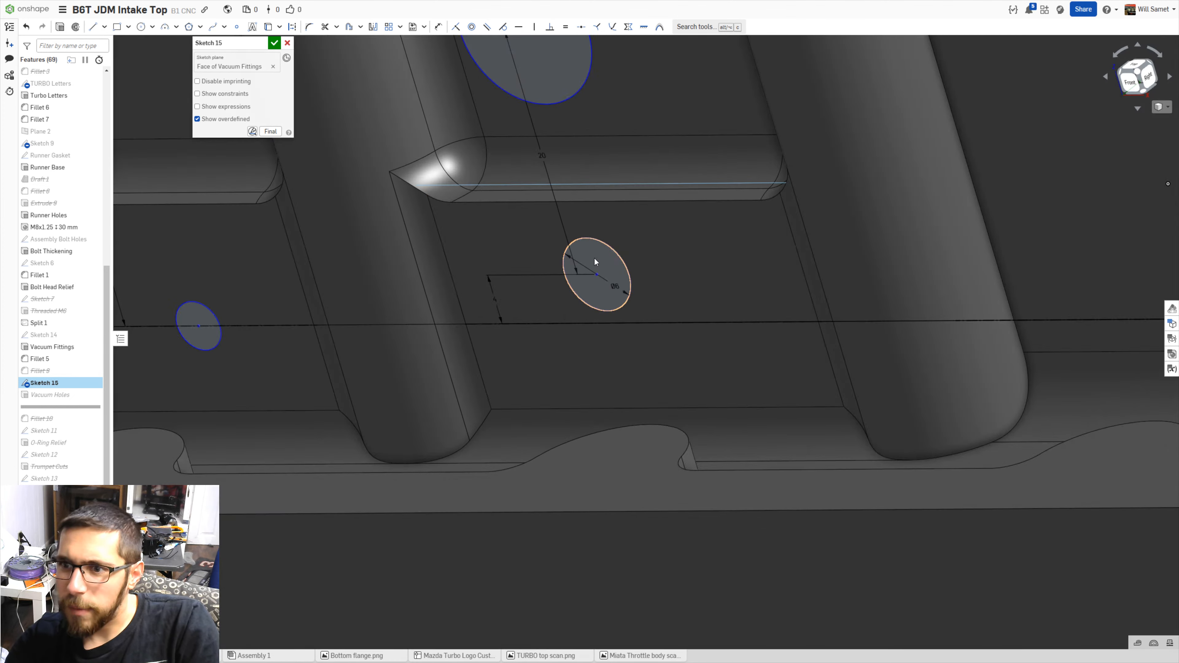
{"action": "mouse_move", "coordinate": [623, 297]}
{"action": "right_mouse_down"}
{"action": "mouse_move", "coordinate": [686, 219]}
{"action": "mouse_move", "coordinate": [714, 248]}
{"action": "right_mouse_up"}
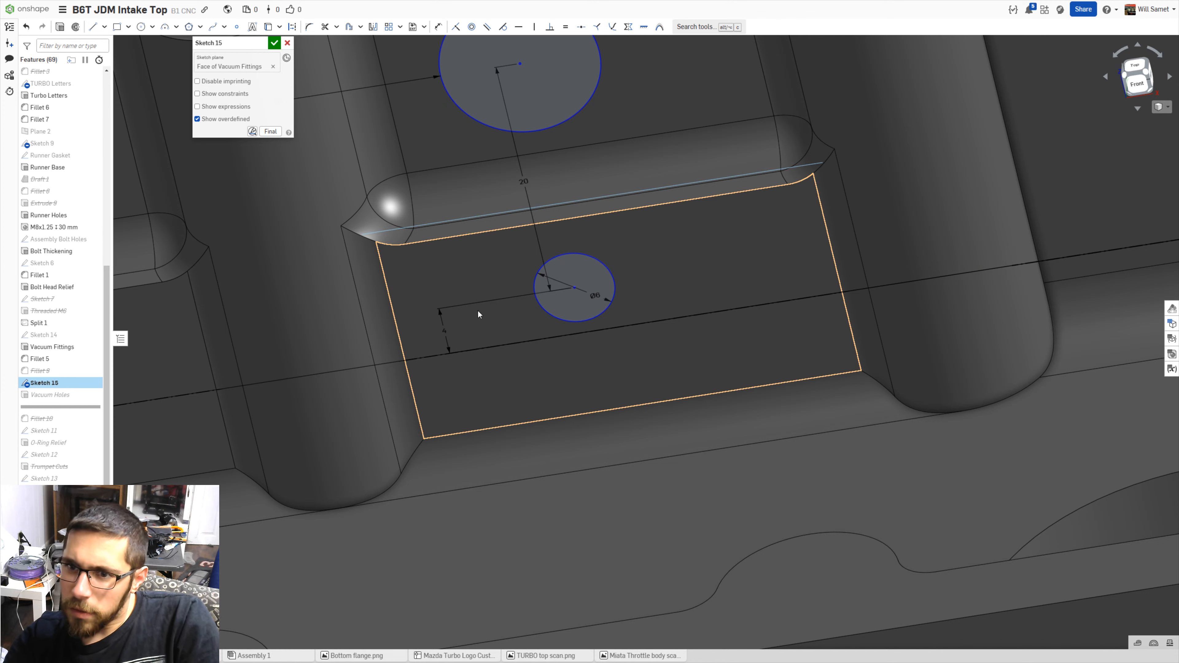
{"action": "double_click", "coordinate": [595, 295]}
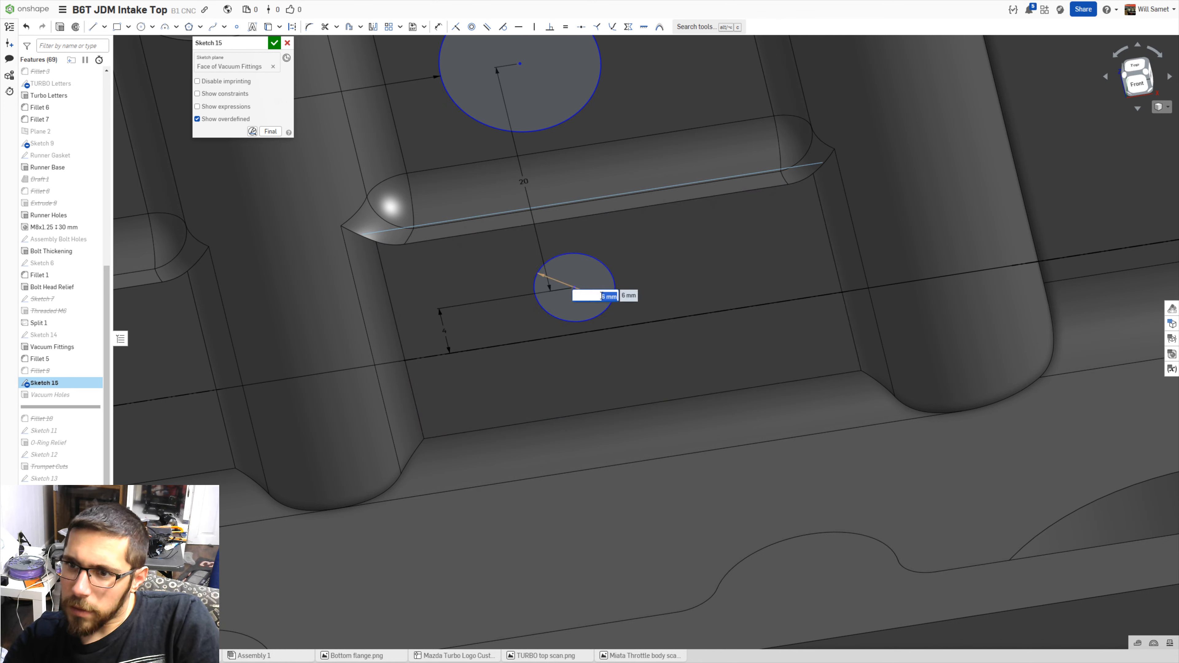
{"action": "type", "text": "2"}
{"action": "key", "text": "Return"}
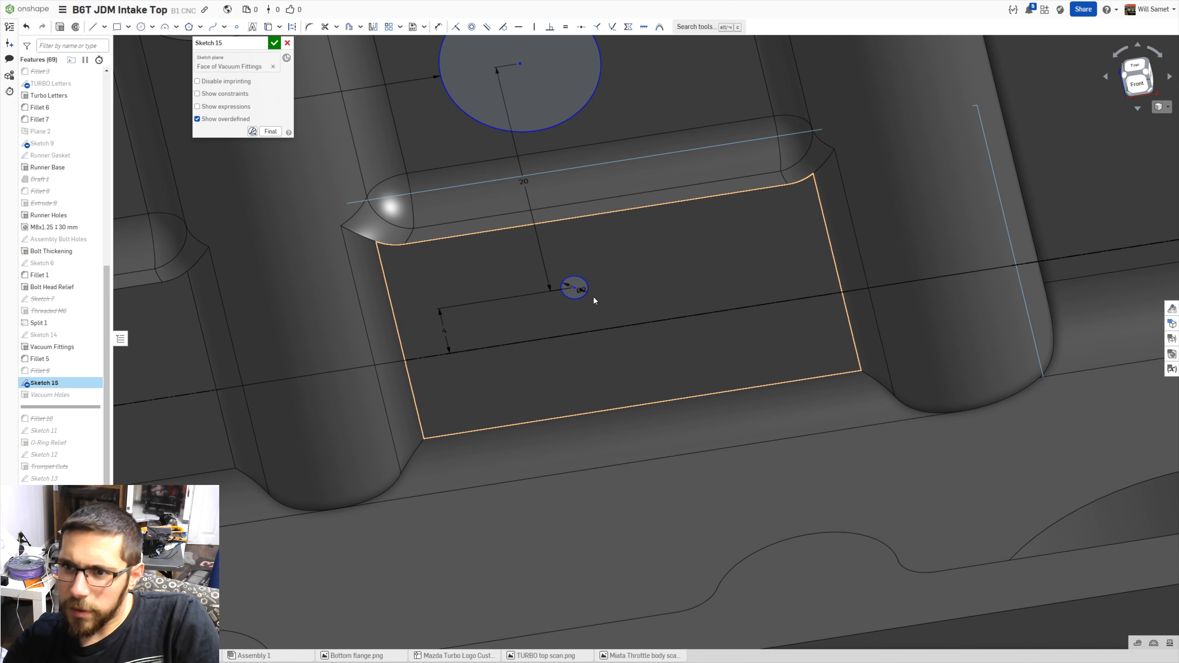
- Dimension the 2 mm circle's centre 17 mm from the pad's side edge nearest the closed end
{"action": "scroll", "coordinate": [530, 407], "scroll_direction": "down", "scroll_amount": 3}
{"action": "scroll", "coordinate": [473, 225], "scroll_direction": "up", "scroll_amount": 3}
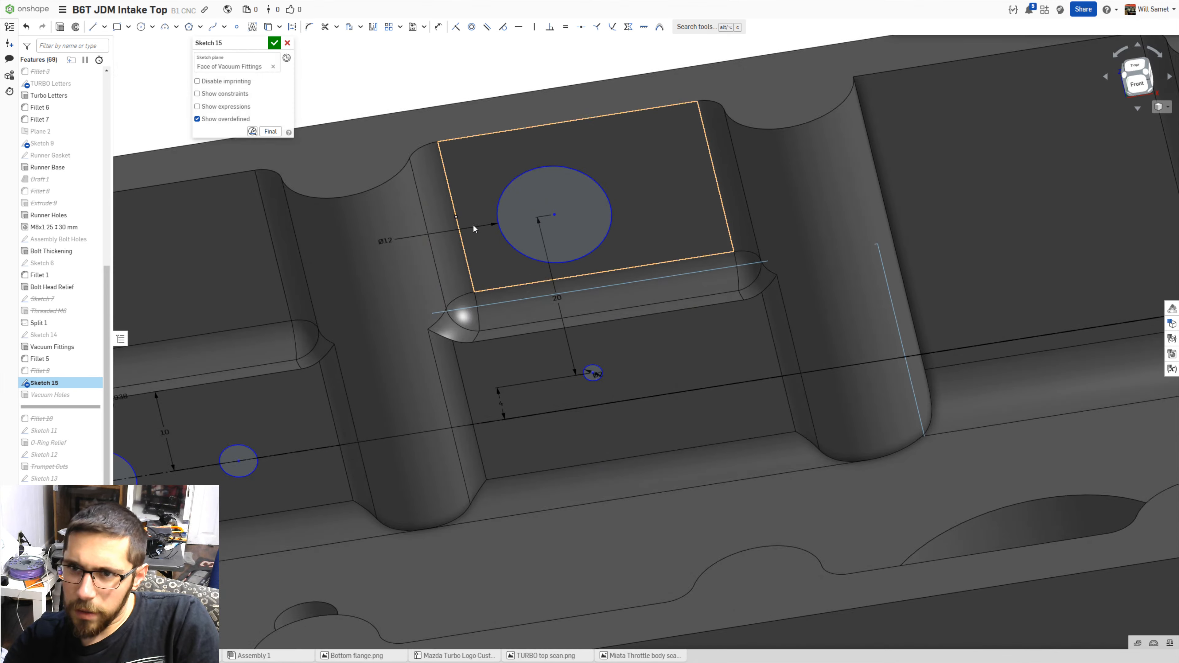
{"action": "scroll", "coordinate": [474, 225], "scroll_direction": "down", "scroll_amount": 5}
{"action": "left_click", "coordinate": [443, 31]}
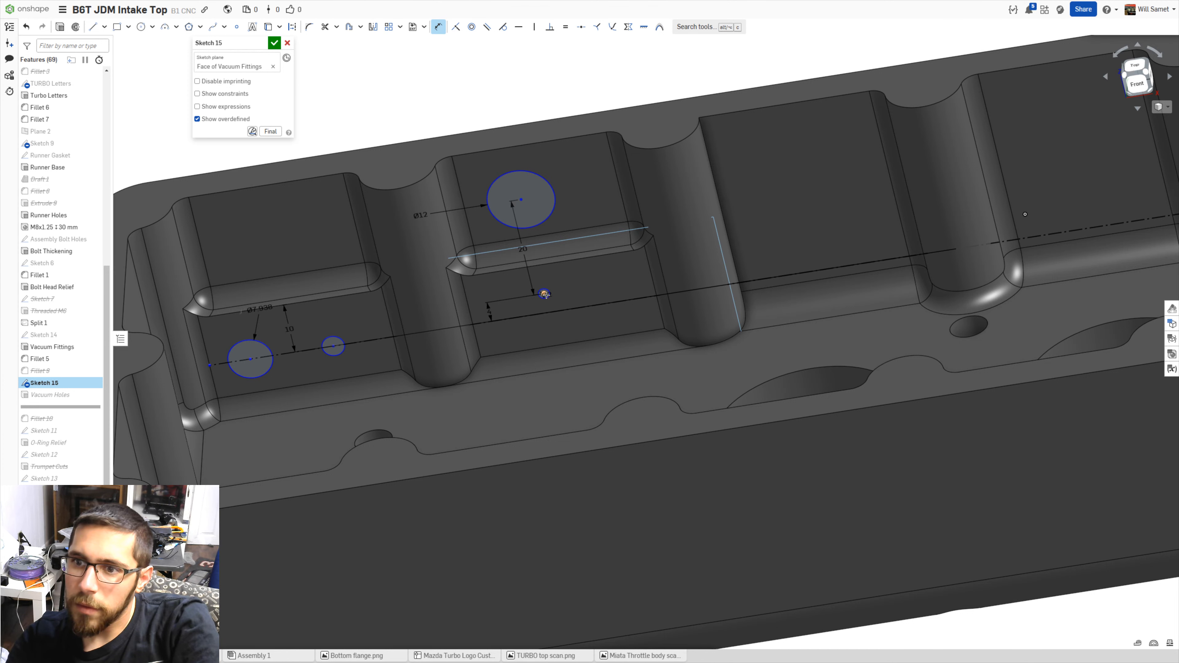
{"action": "left_click", "coordinate": [469, 297]}
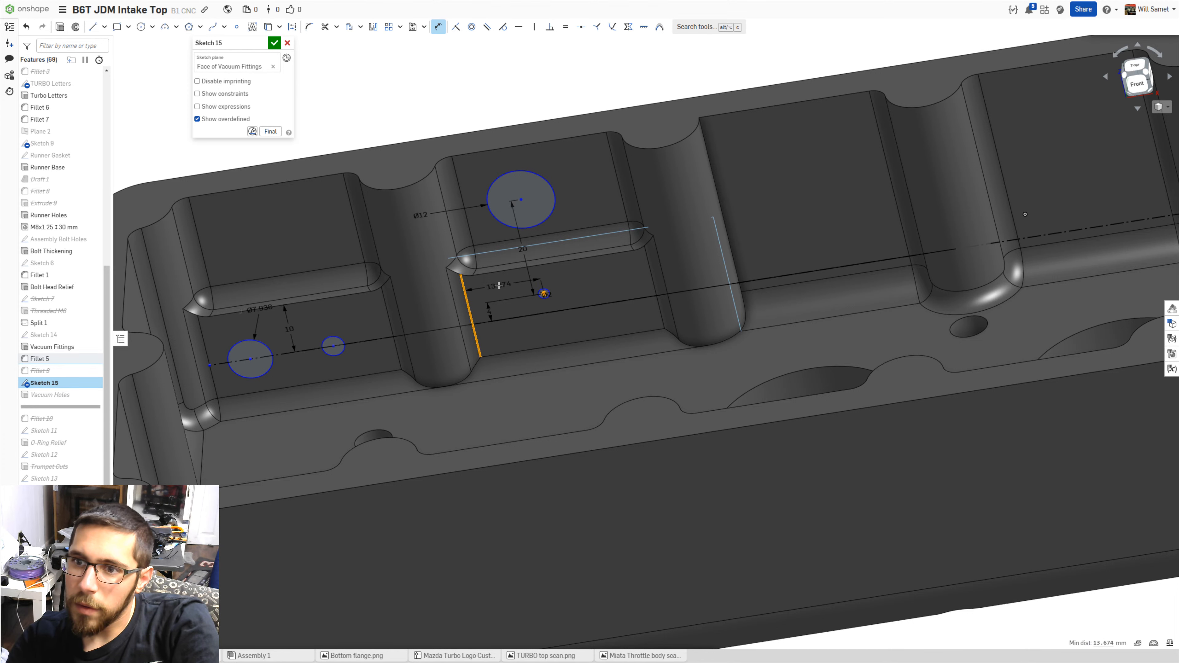
{"action": "left_click", "coordinate": [499, 286]}
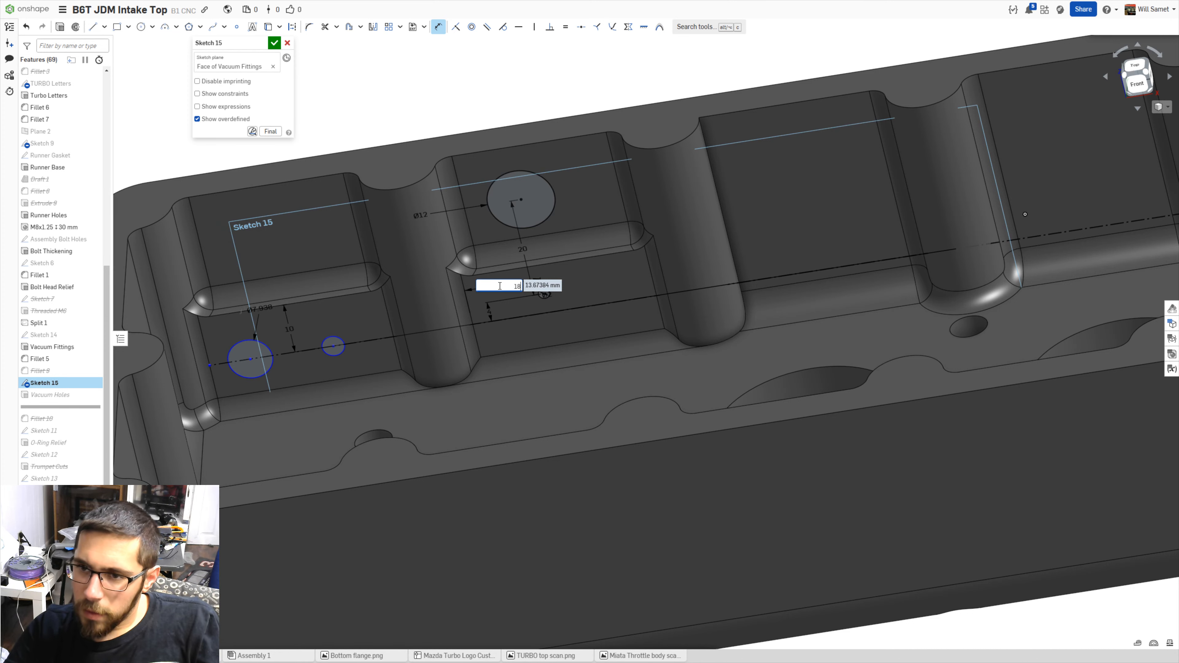
{"action": "key", "text": "Return"}
{"action": "double_click", "coordinate": [510, 283]}
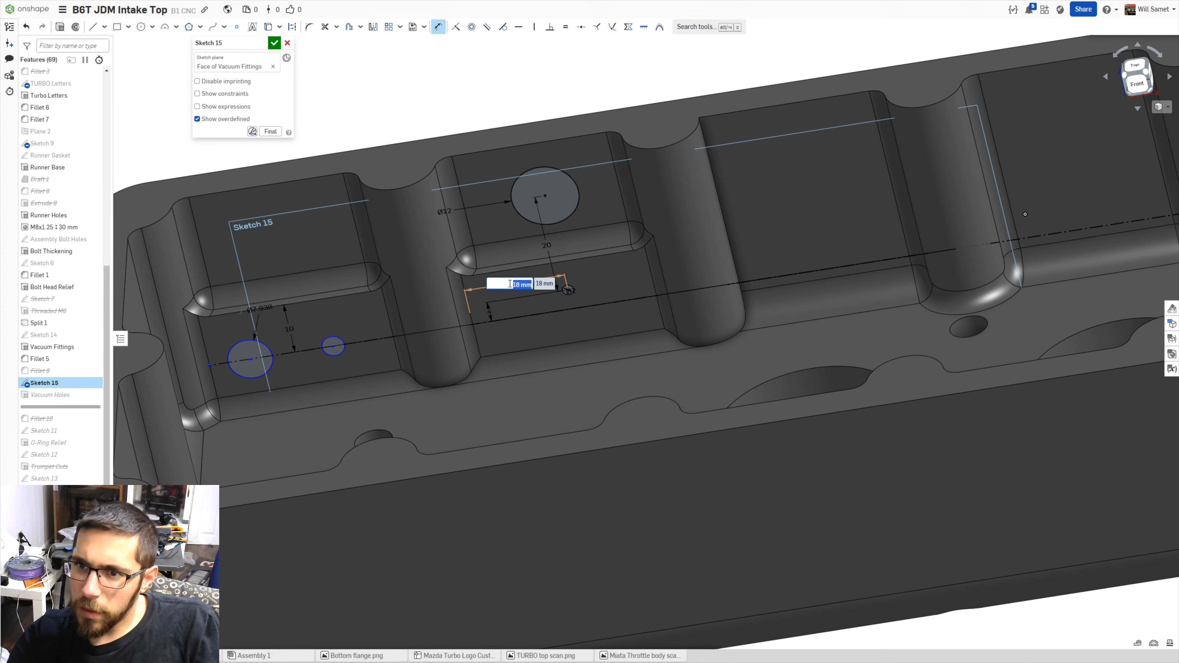
{"action": "scroll", "coordinate": [510, 284], "scroll_direction": "down", "scroll_amount": 1}
{"action": "scroll", "coordinate": [510, 284], "scroll_direction": "down", "scroll_amount": 1}
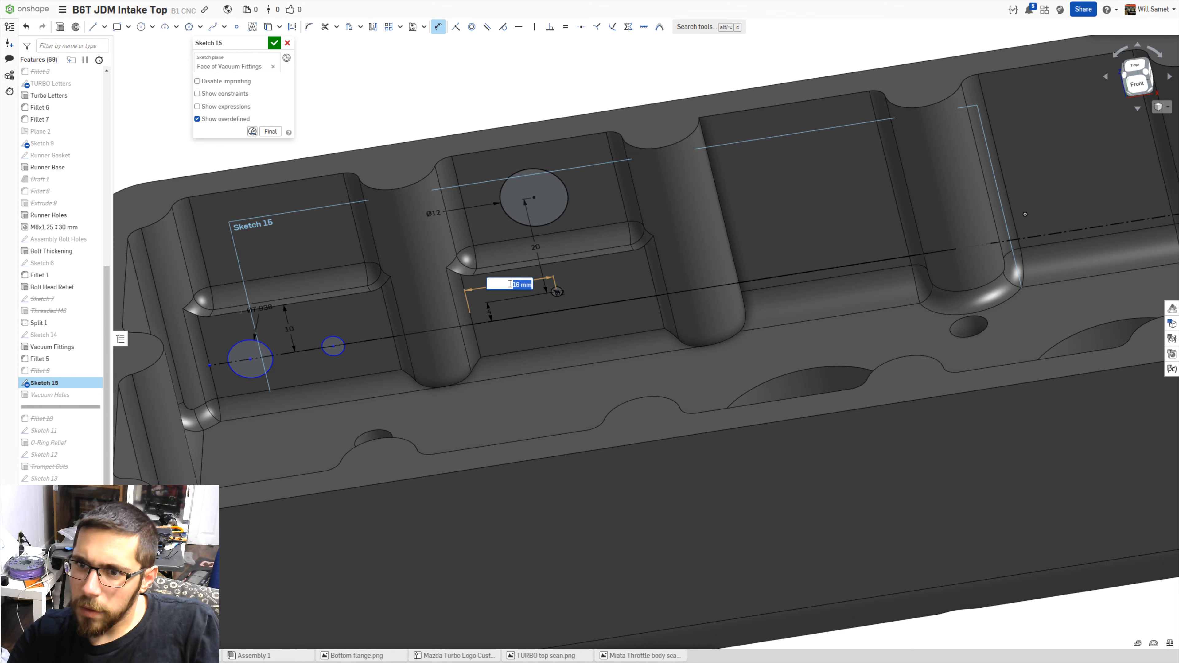
{"action": "scroll", "coordinate": [503, 285], "scroll_direction": "up", "scroll_amount": 1}
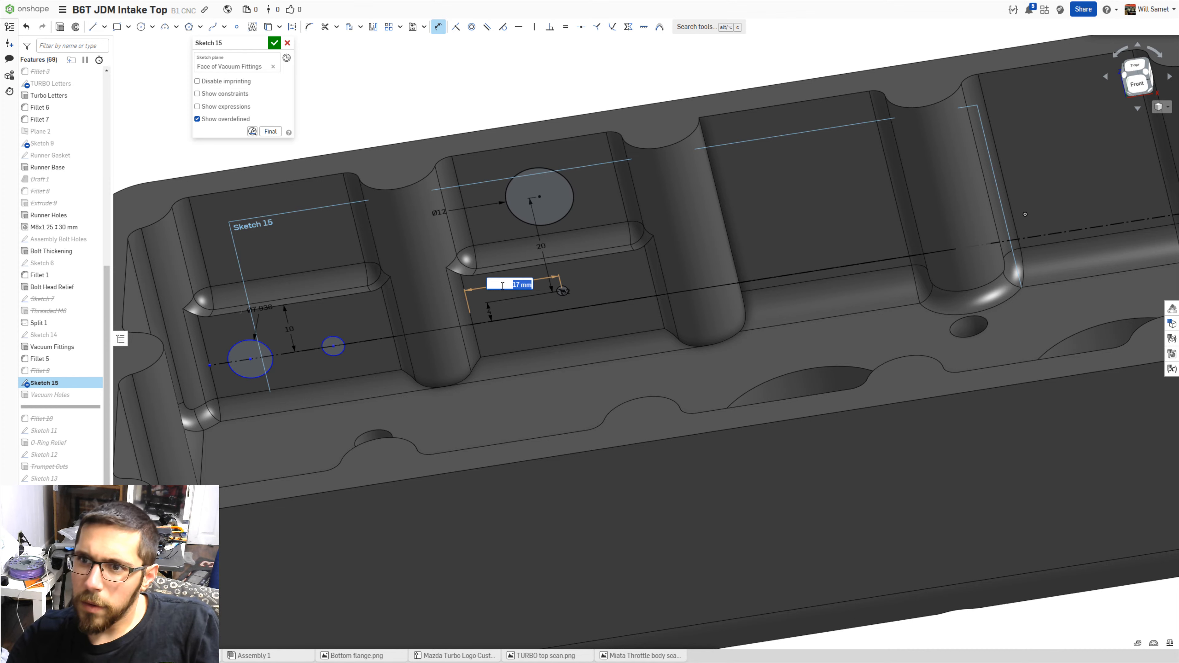
{"action": "key", "text": "Return"}
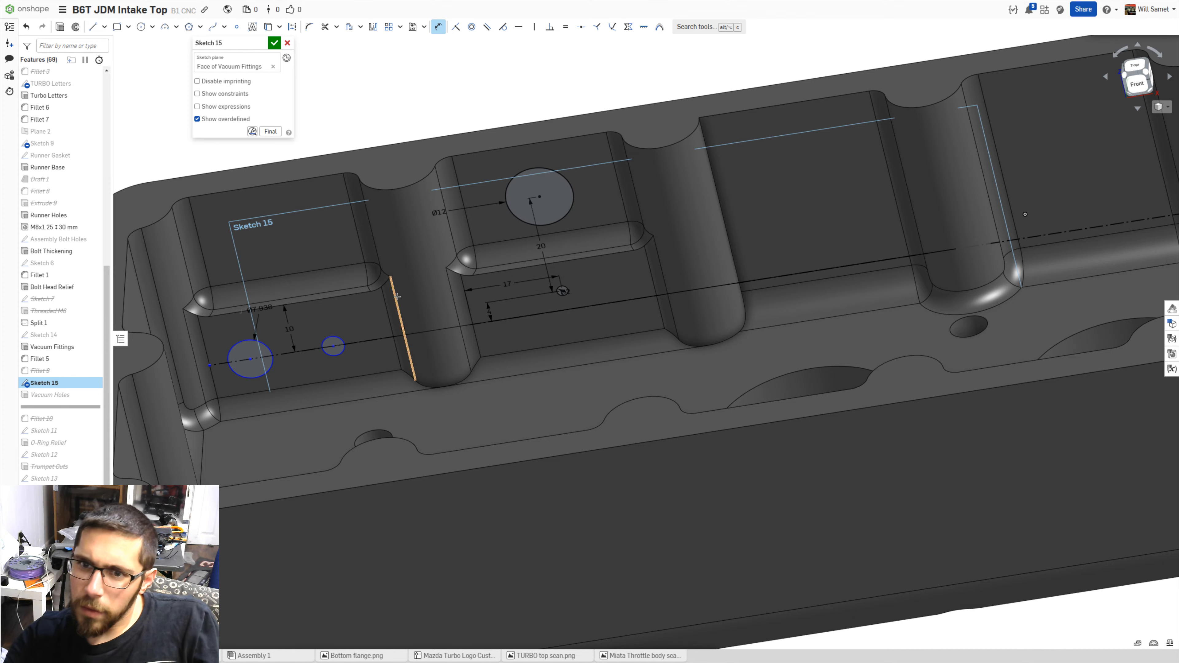
- On the closed-end pad, dimension the smaller circle 8 mm from the inner side edge and the larger circle 10 mm from the outer side edge
{"action": "left_click", "coordinate": [334, 346]}
{"action": "left_click", "coordinate": [389, 320]}
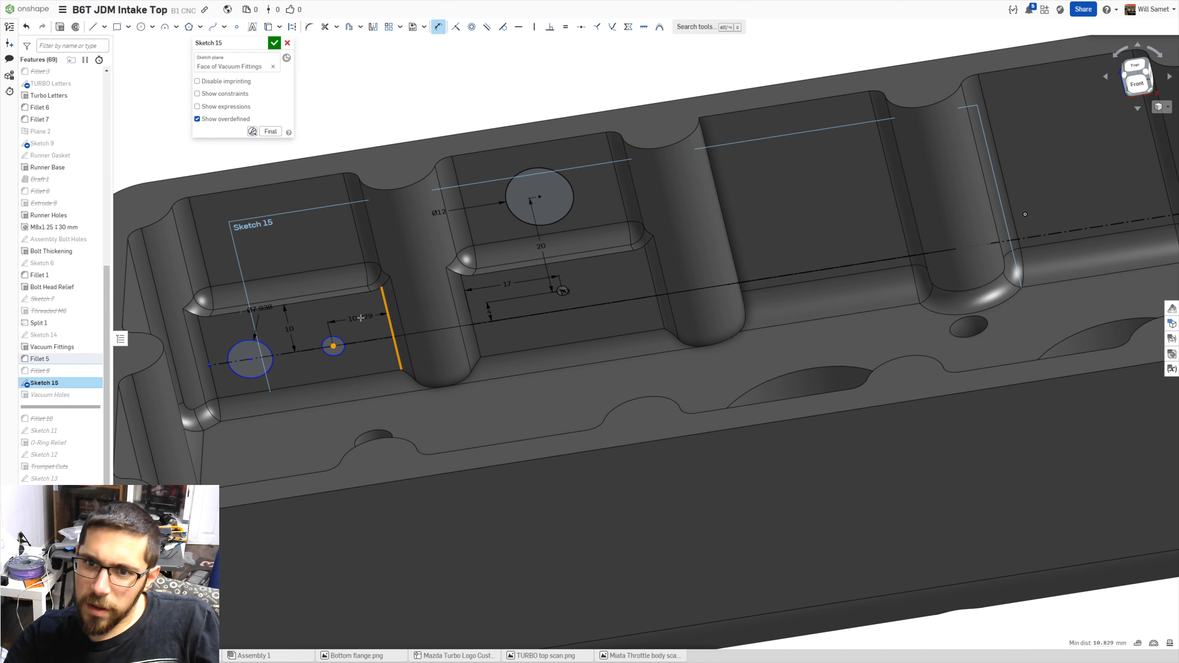
{"action": "left_click", "coordinate": [362, 319]}
{"action": "key", "text": "Return"}
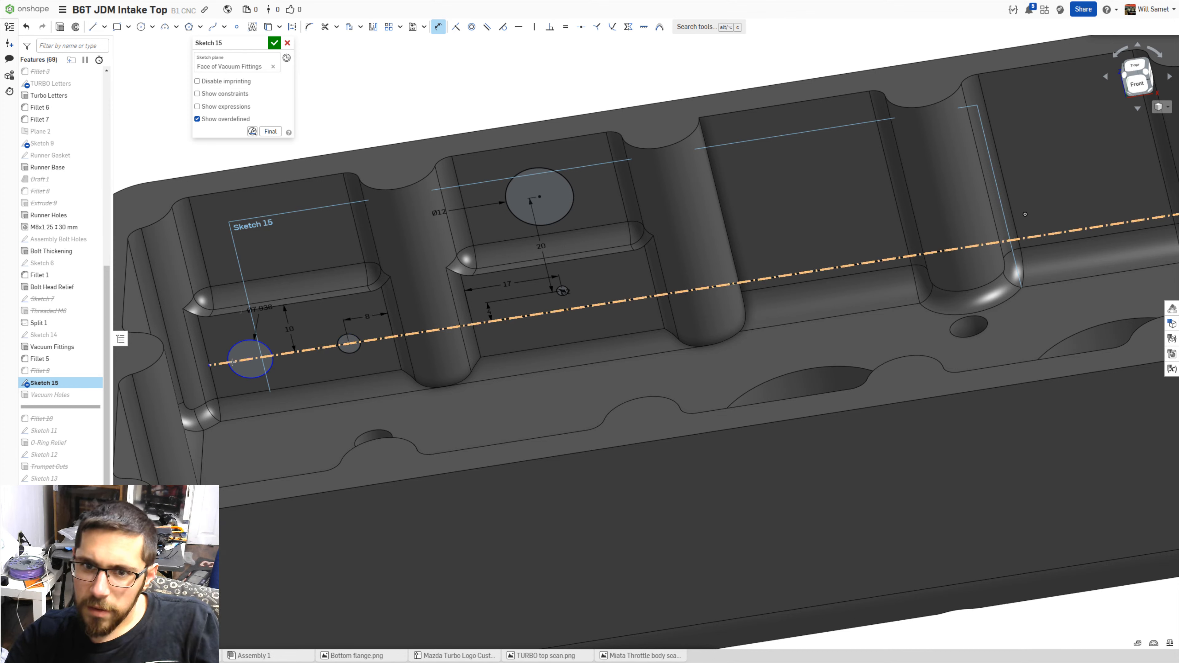
{"action": "left_click", "coordinate": [231, 346]}
{"action": "left_click", "coordinate": [203, 341]}
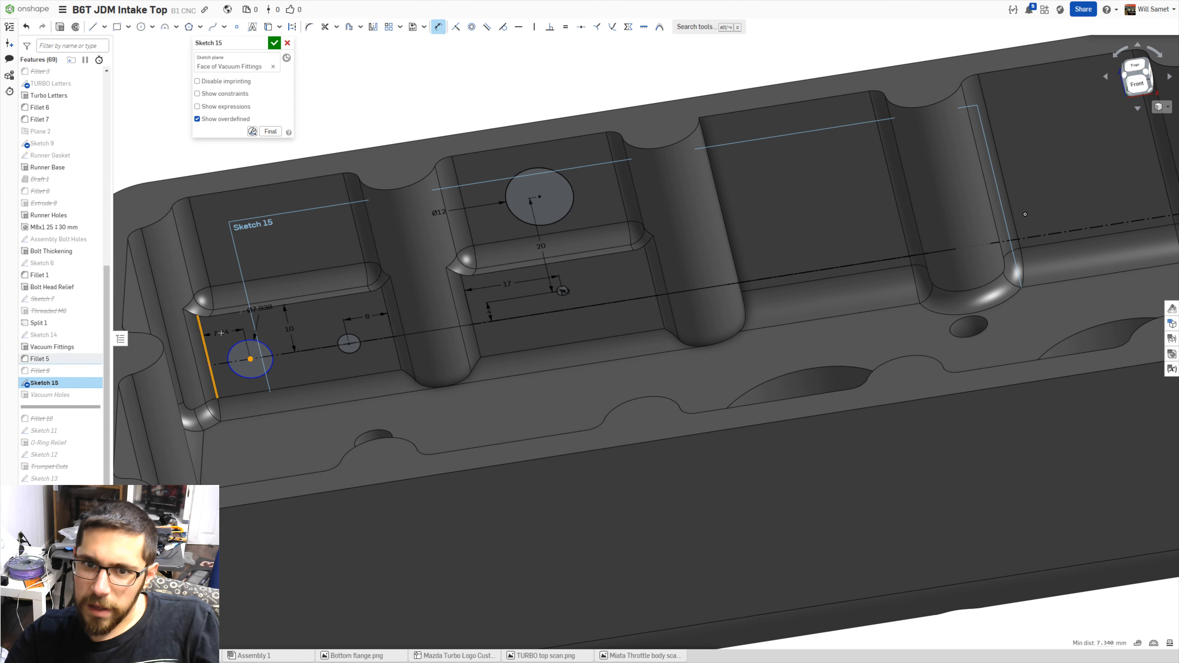
{"action": "left_click", "coordinate": [222, 334]}
{"action": "key", "text": "Return"}
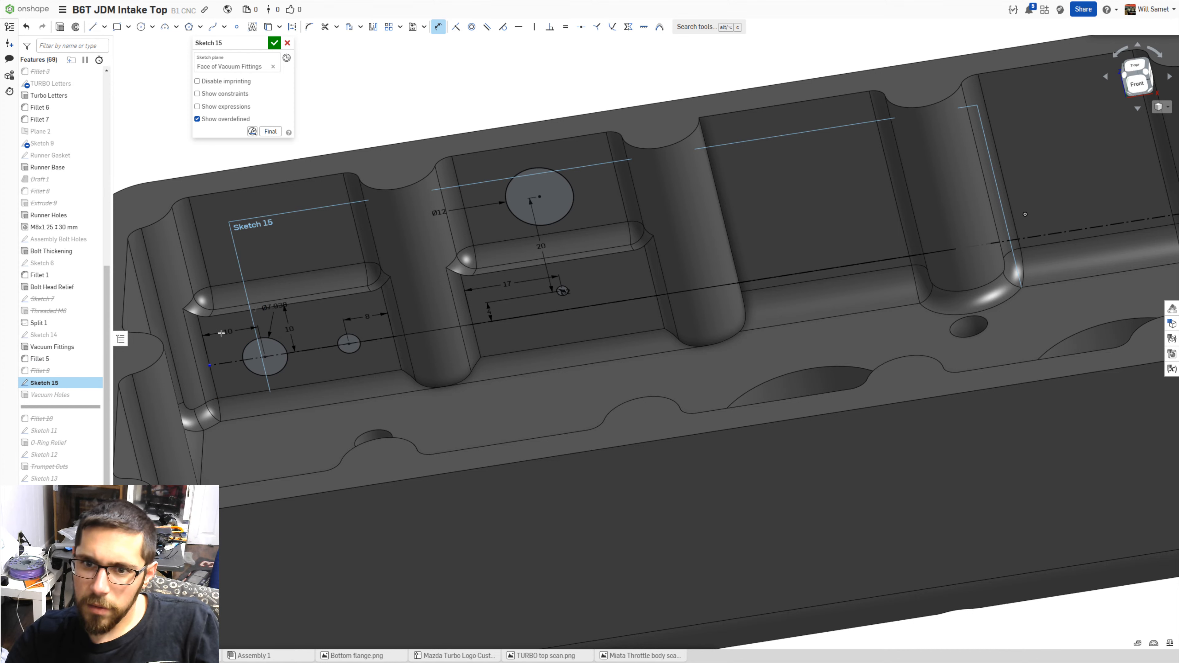
- Accept the Sketch 15 edits to rebuild the vacuum holes, and hide the sketch
{"action": "left_click", "coordinate": [274, 43]}
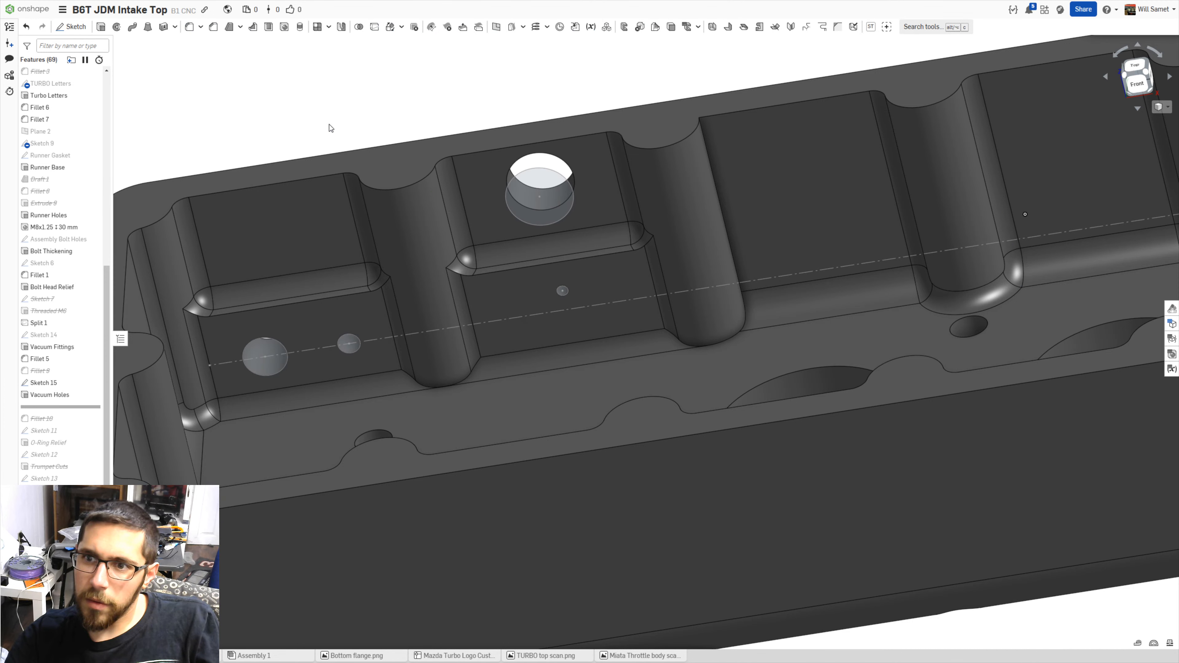
{"action": "key", "text": "f"}
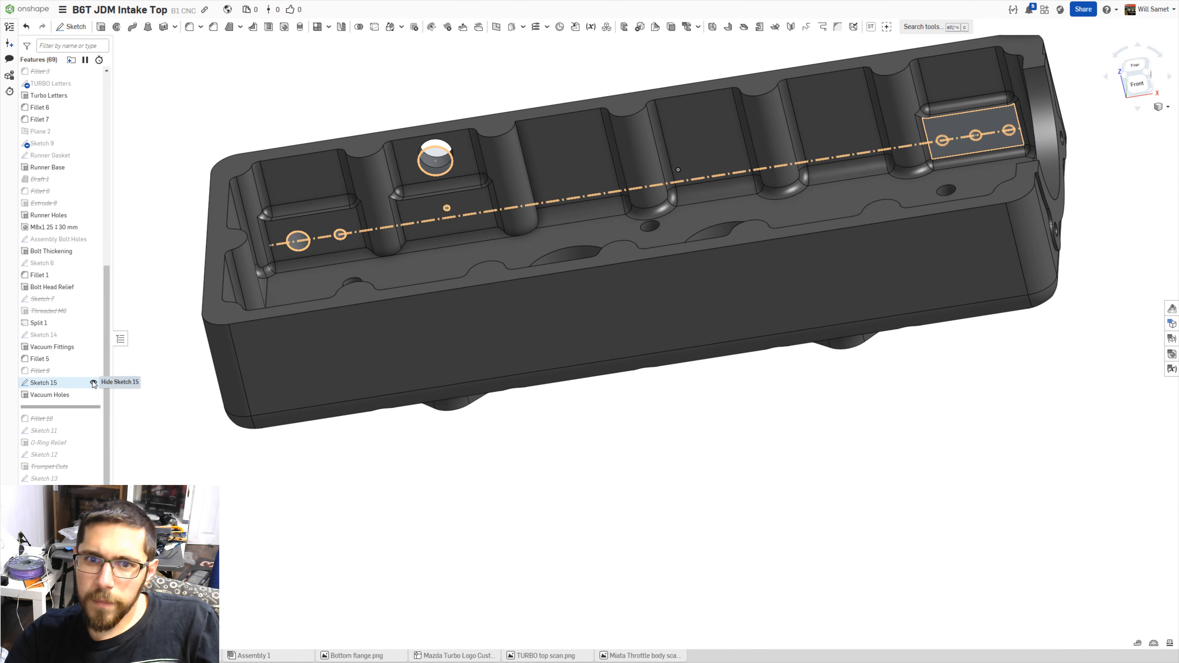
{"action": "left_click", "coordinate": [93, 384]}
- Examine the rearranged vacuum holes from inside the housing and on its outer back face
{"action": "scroll", "coordinate": [388, 227], "scroll_direction": "up", "scroll_amount": 5}
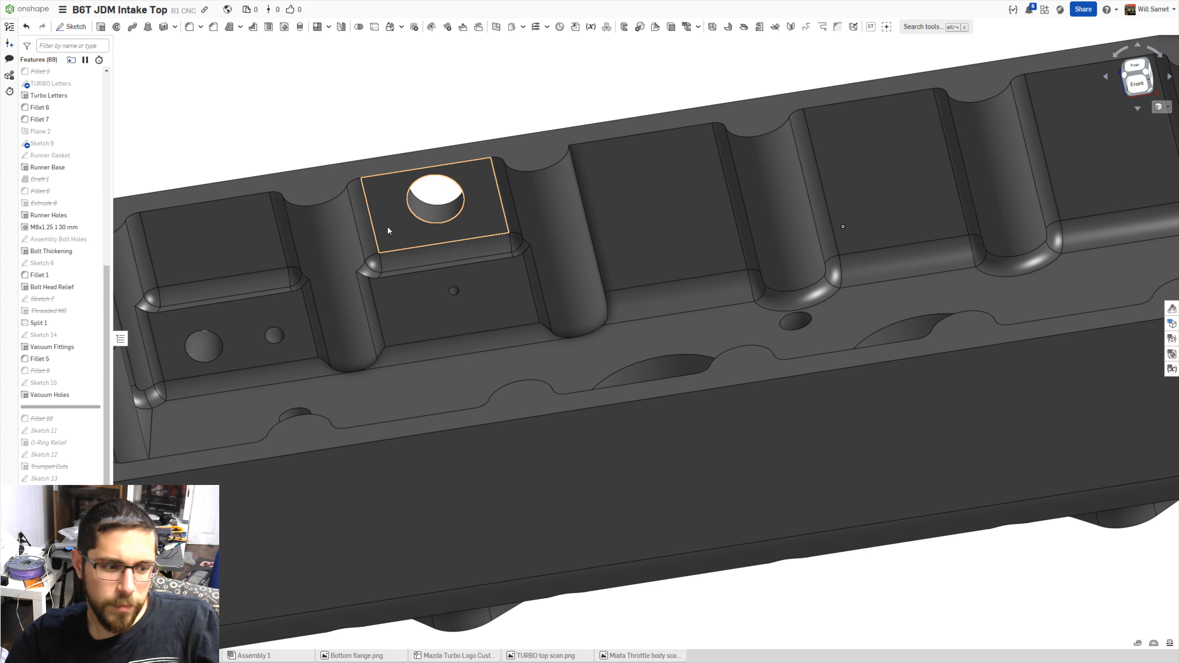
{"action": "scroll", "coordinate": [388, 226], "scroll_direction": "down", "scroll_amount": 3}
{"action": "right_click_drag", "start_coordinate": [388, 226], "coordinate": [243, 331]}
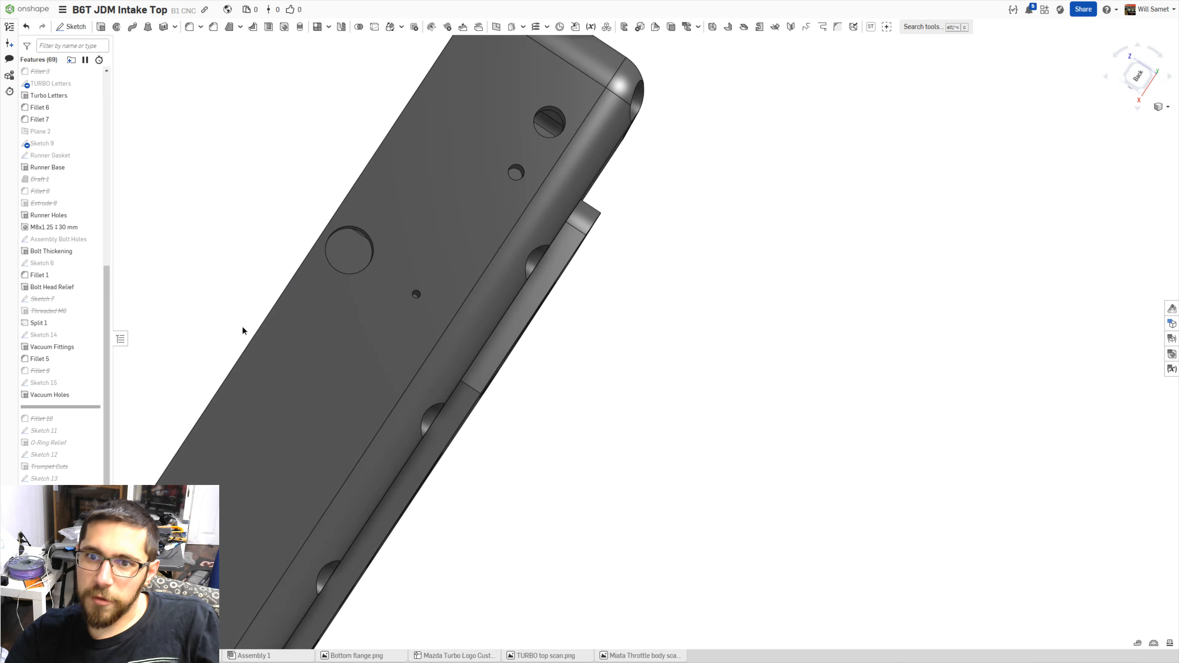
{"action": "scroll", "coordinate": [334, 270], "scroll_direction": "down", "scroll_amount": 3}
{"action": "scroll", "coordinate": [383, 303], "scroll_direction": "up", "scroll_amount": 2}
{"action": "scroll", "coordinate": [356, 344], "scroll_direction": "down", "scroll_amount": 3}
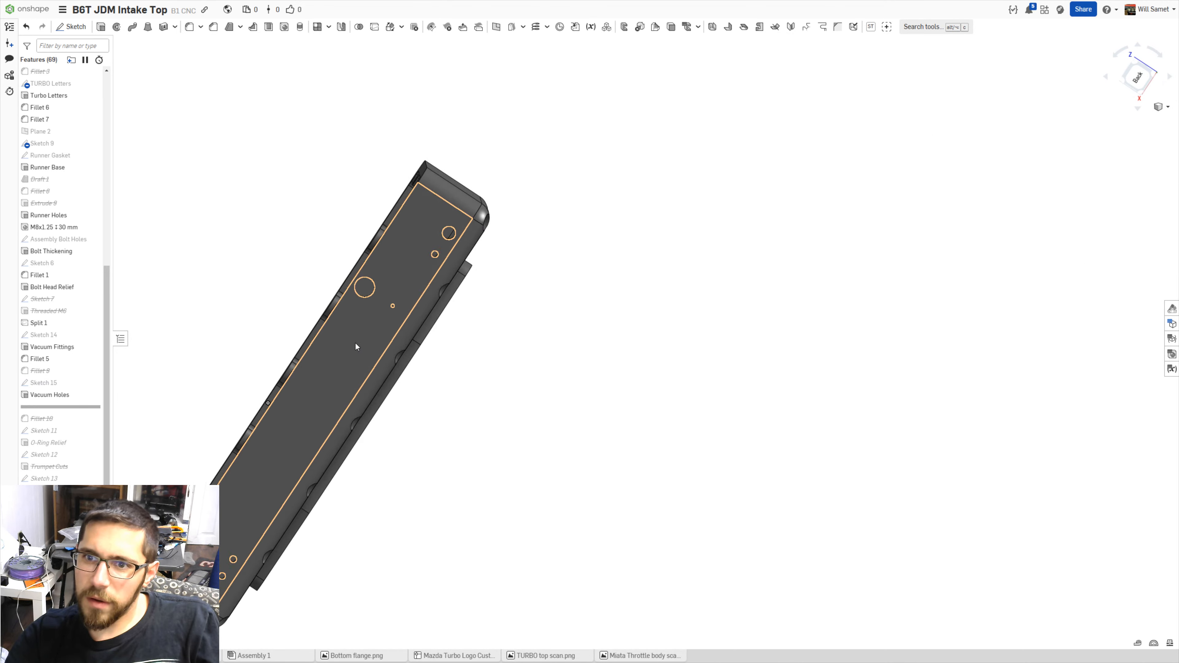
{"action": "right_click_drag", "start_coordinate": [415, 272], "coordinate": [346, 319]}
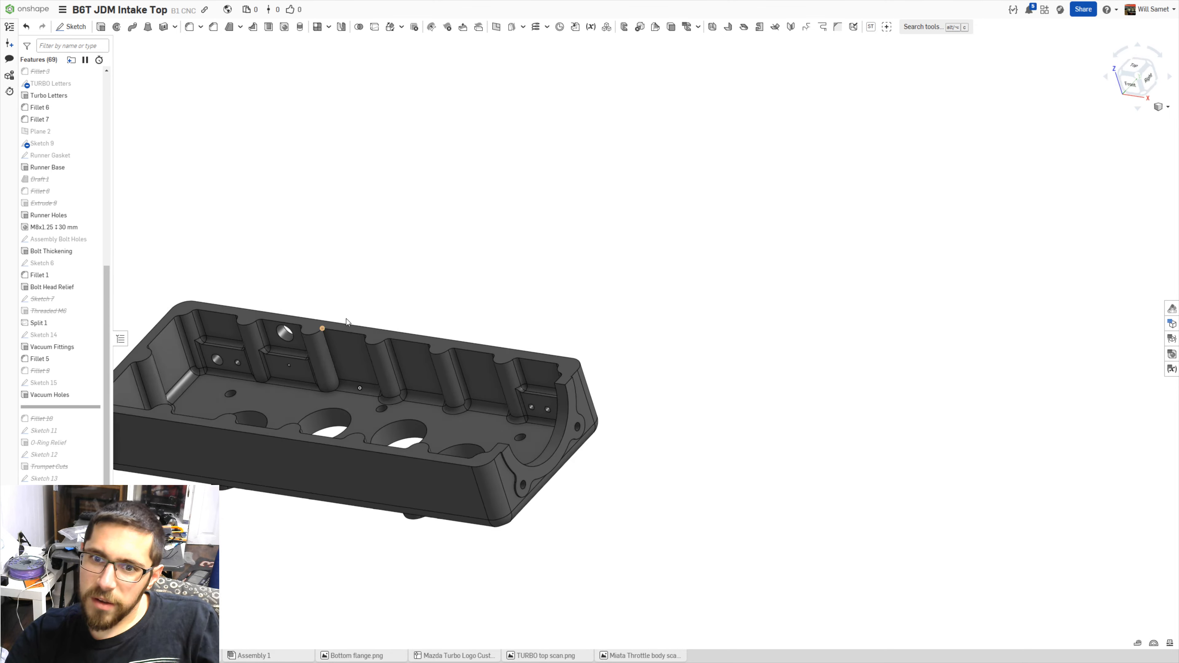
- Roll the feature history forward past Bolt Through-Hole M6 to restore the suppressed-by-rollback features after Vacuum Holes
{"action": "scroll", "coordinate": [347, 319], "scroll_direction": "up", "scroll_amount": 6}
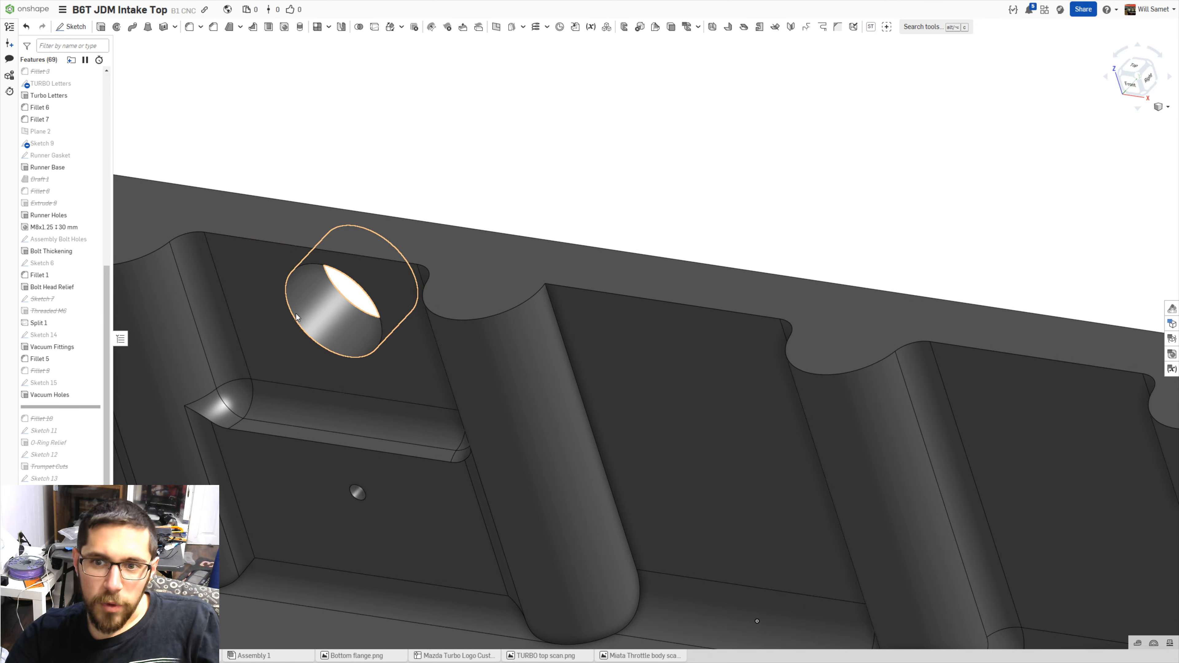
{"action": "scroll", "coordinate": [293, 361], "scroll_direction": "down", "scroll_amount": 5}
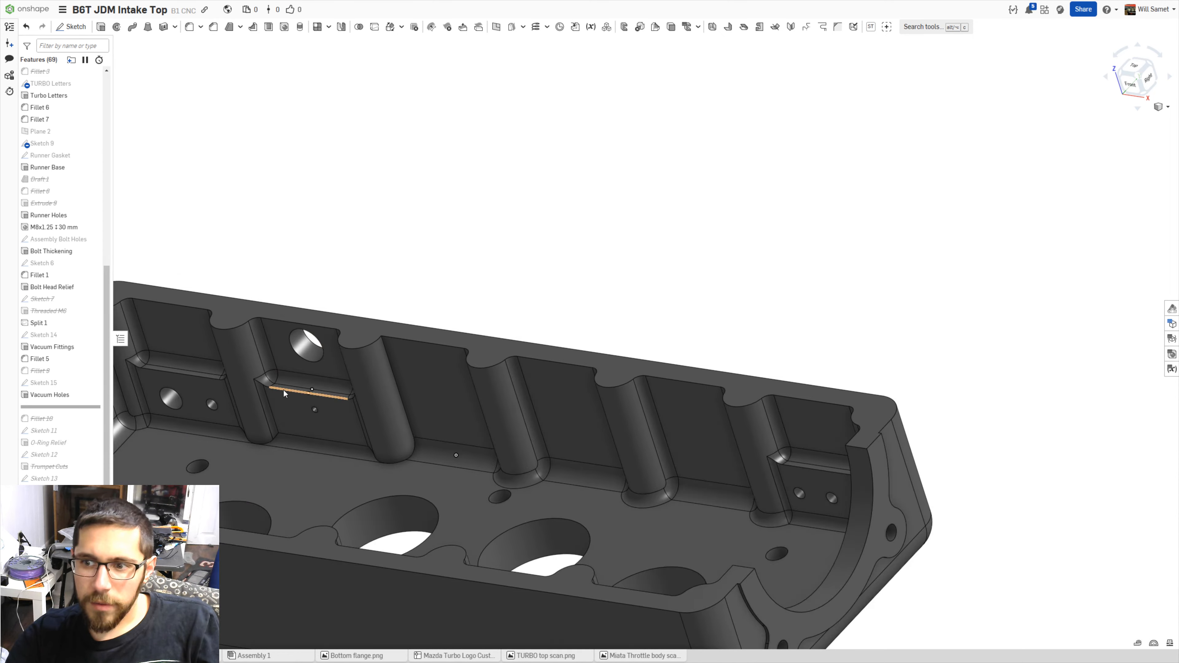
{"action": "scroll", "coordinate": [284, 392], "scroll_direction": "down", "scroll_amount": 5}
{"action": "scroll", "coordinate": [257, 403], "scroll_direction": "up", "scroll_amount": 2}
{"action": "scroll", "coordinate": [229, 416], "scroll_direction": "down", "scroll_amount": 3}
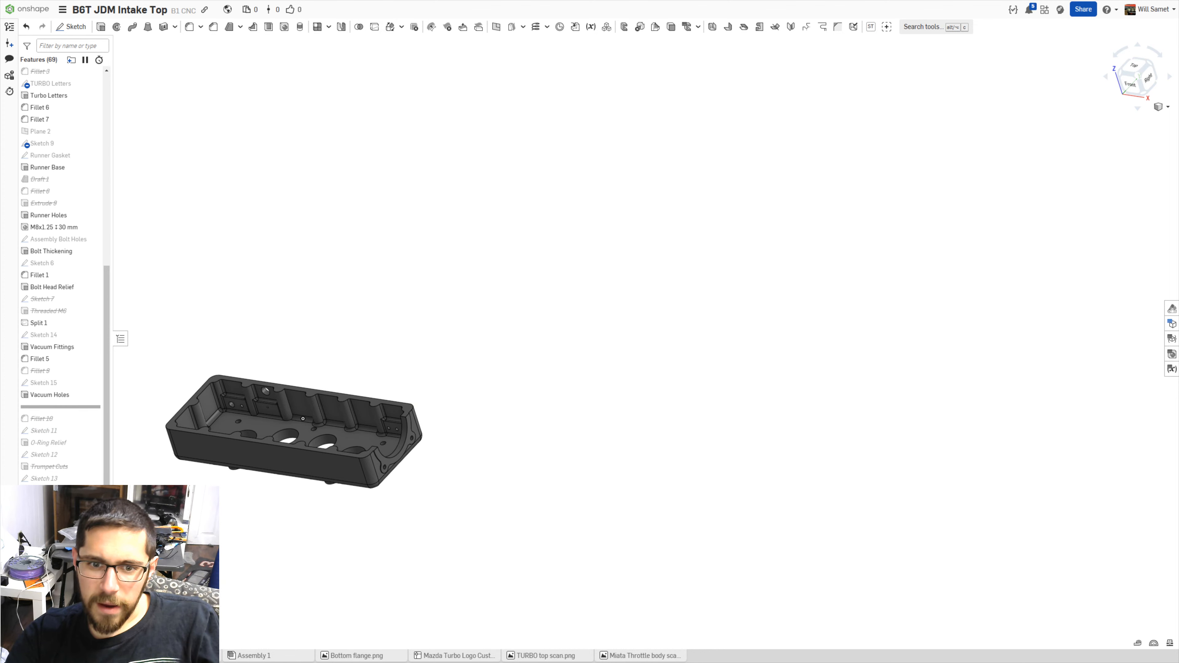
{"action": "left_click_drag", "start_coordinate": [60, 407], "coordinate": [60, 516]}
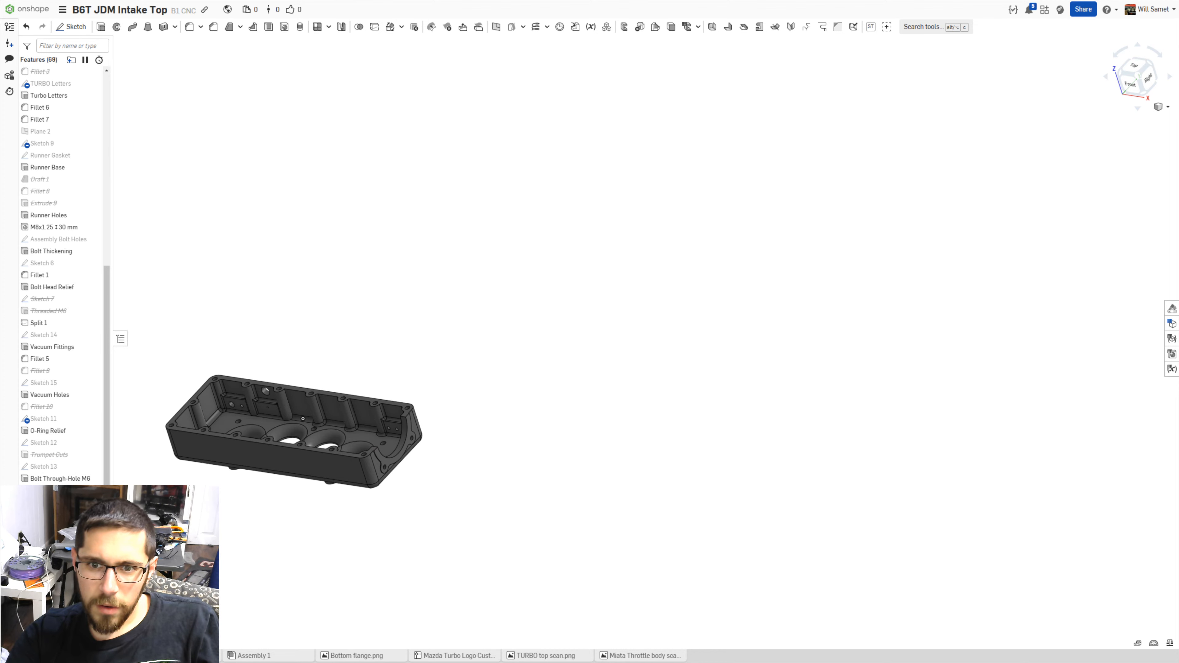
- Set up a 3 mm edge fillet on the long upper edges of the two vacuum fitting pads nearest the closed end
{"action": "scroll", "coordinate": [302, 419], "scroll_direction": "up", "scroll_amount": 6}
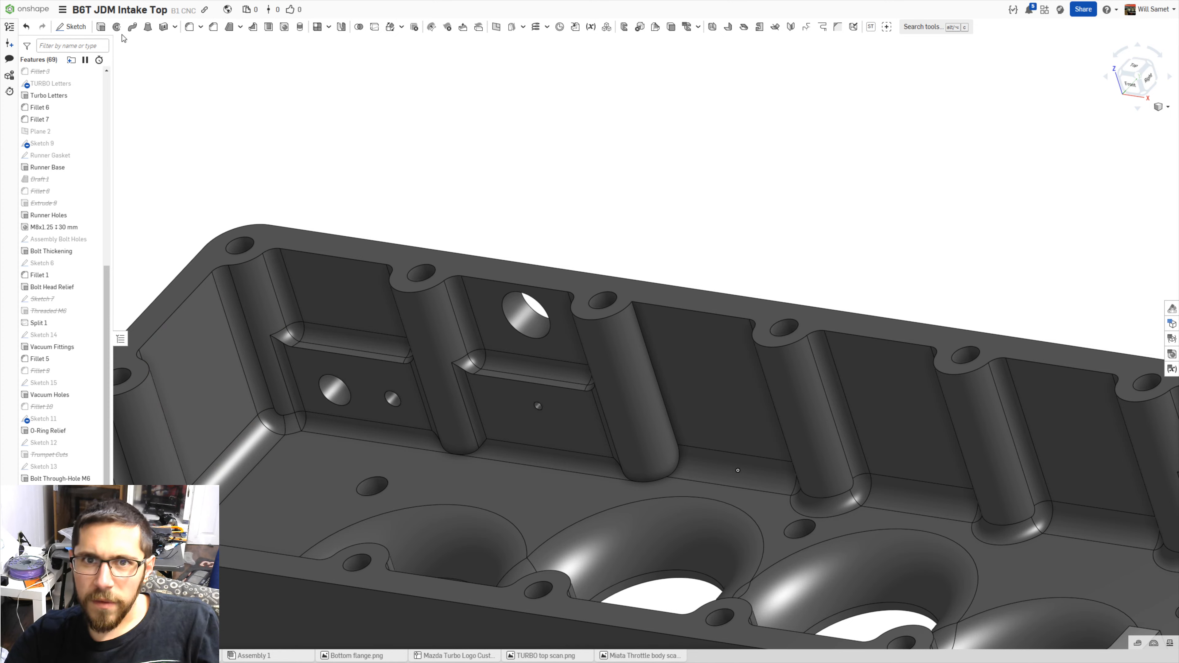
{"action": "left_click", "coordinate": [189, 27]}
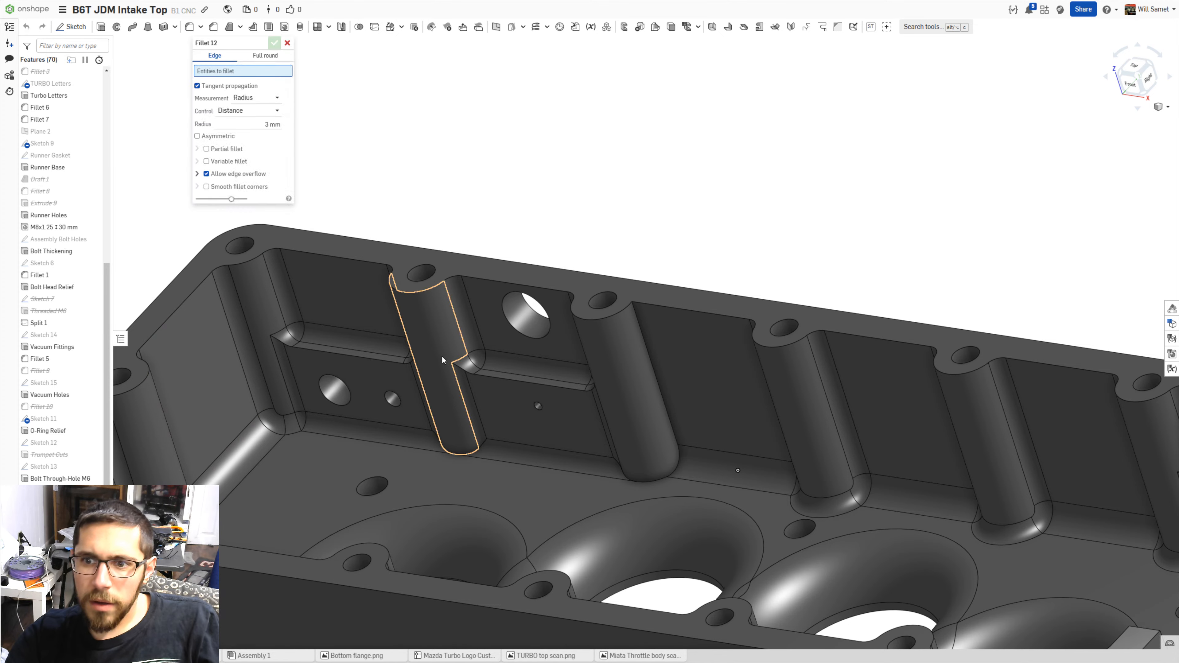
{"action": "left_click", "coordinate": [484, 375]}
{"action": "scroll", "coordinate": [497, 380], "scroll_direction": "up", "scroll_amount": 4}
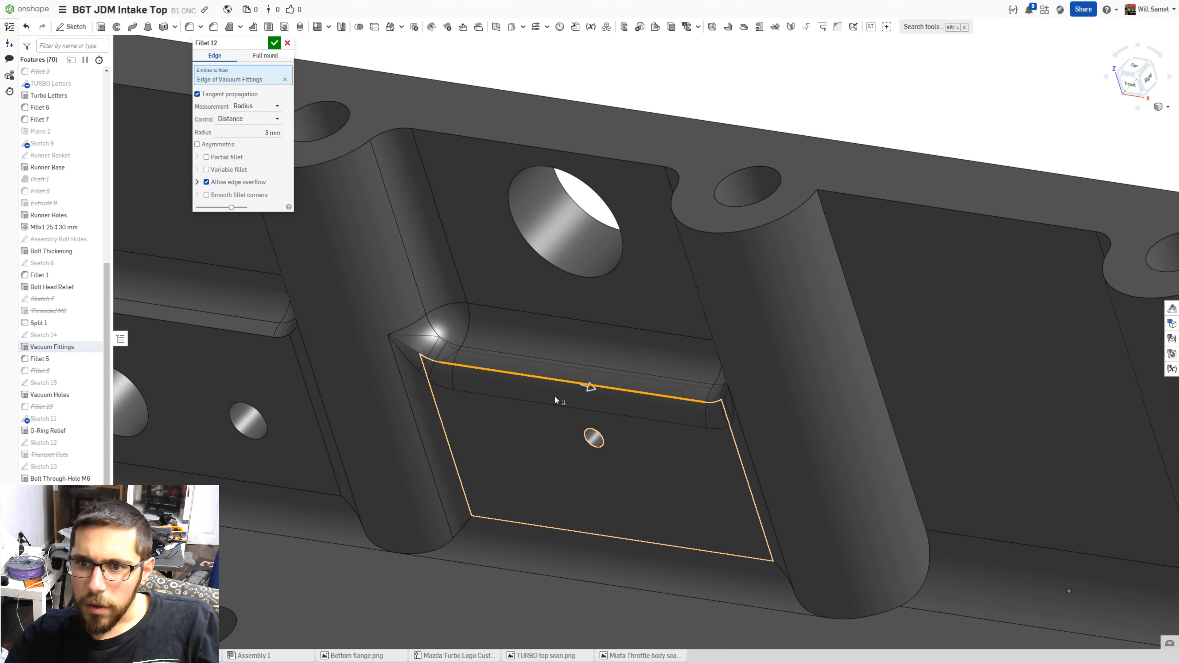
{"action": "right_click_drag", "start_coordinate": [556, 399], "coordinate": [321, 385]}
{"action": "left_click", "coordinate": [231, 366]}
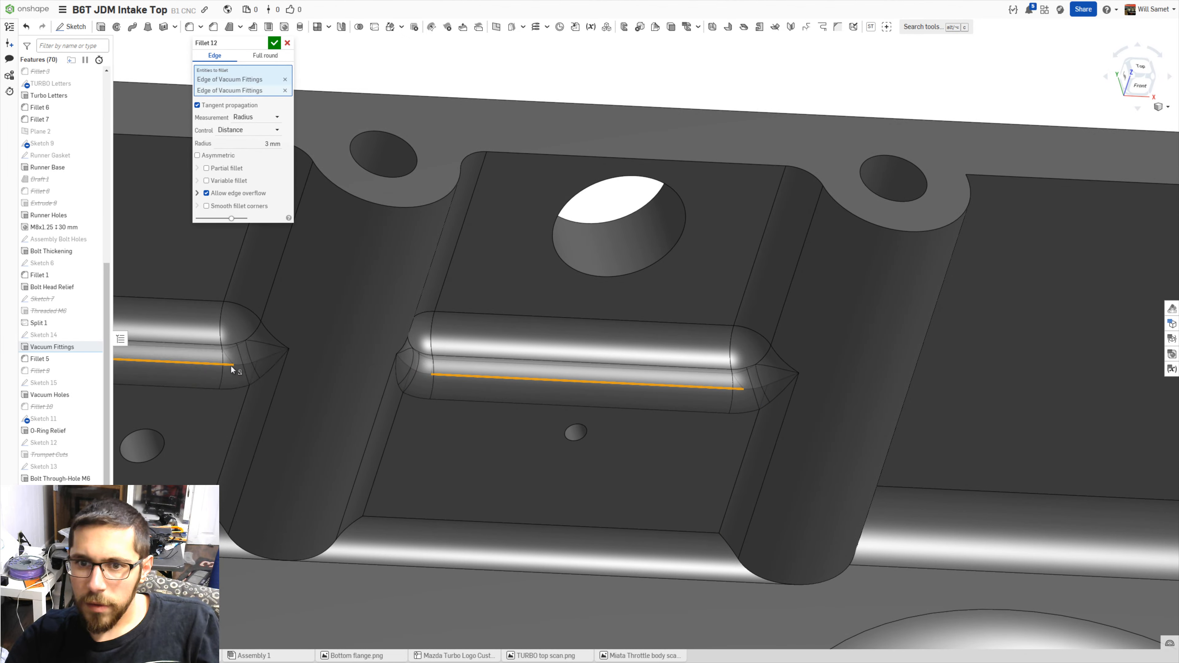
- Add the long upper edge of the vacuum fitting pad nearest the open end and accept the 3 mm fillet
{"action": "scroll", "coordinate": [683, 406], "scroll_direction": "down", "scroll_amount": 5}
{"action": "scroll", "coordinate": [819, 420], "scroll_direction": "down", "scroll_amount": 3}
{"action": "scroll", "coordinate": [857, 396], "scroll_direction": "down", "scroll_amount": 3}
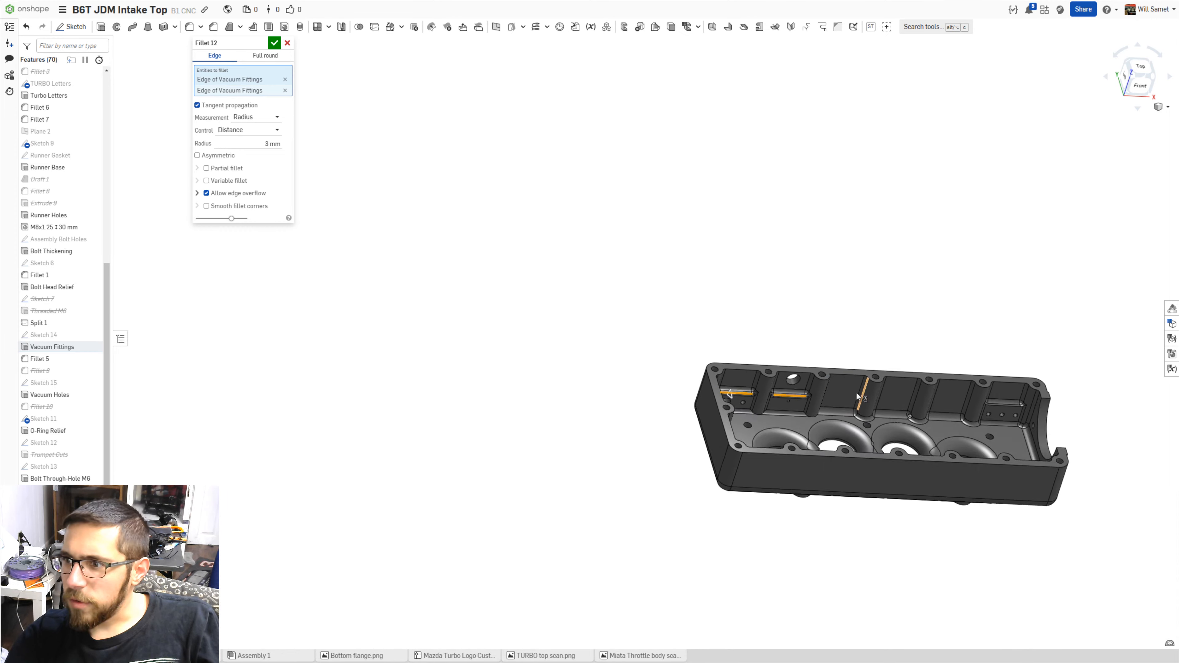
{"action": "scroll", "coordinate": [1021, 404], "scroll_direction": "up", "scroll_amount": 8}
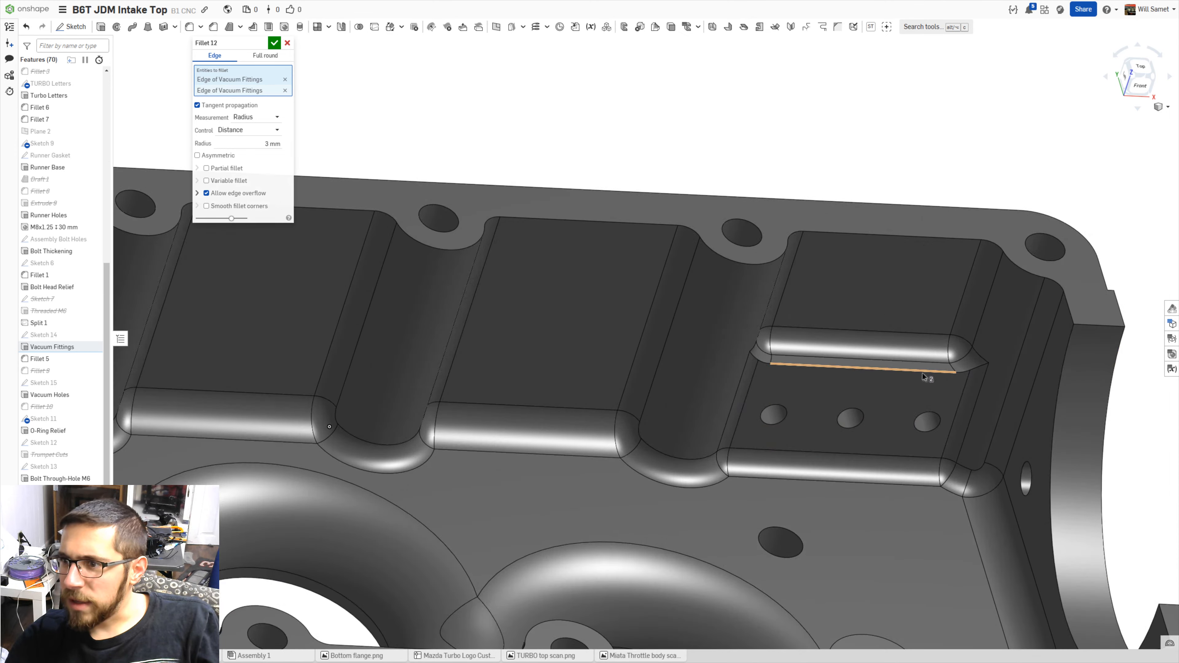
{"action": "left_click", "coordinate": [922, 373]}
{"action": "right_click_drag", "start_coordinate": [921, 376], "coordinate": [861, 386]}
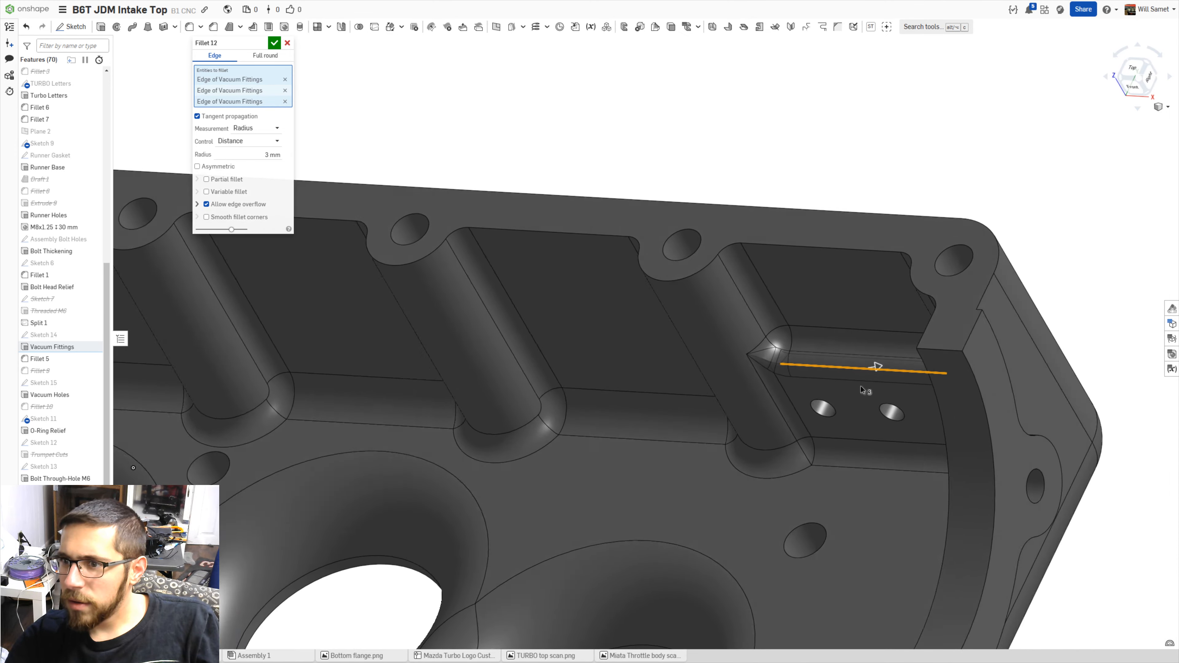
{"action": "scroll", "coordinate": [860, 386], "scroll_direction": "down", "scroll_amount": 6}
{"action": "scroll", "coordinate": [147, 465], "scroll_direction": "up", "scroll_amount": 6}
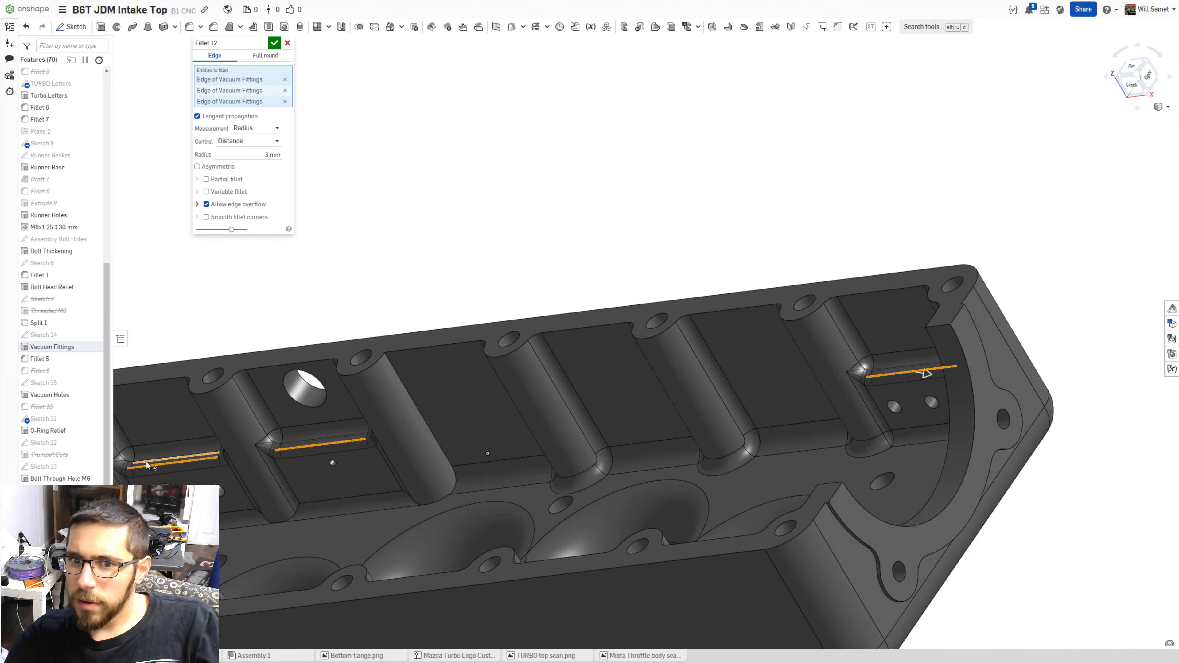
{"action": "scroll", "coordinate": [148, 466], "scroll_direction": "up", "scroll_amount": 2}
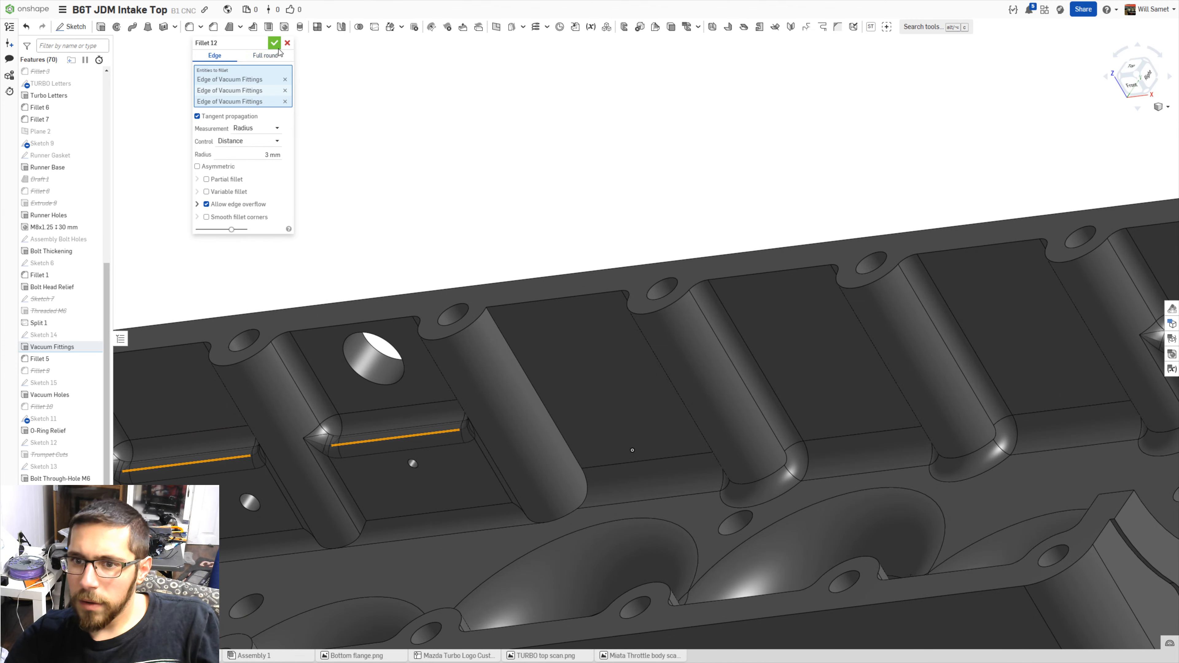
{"action": "left_click", "coordinate": [288, 43]}
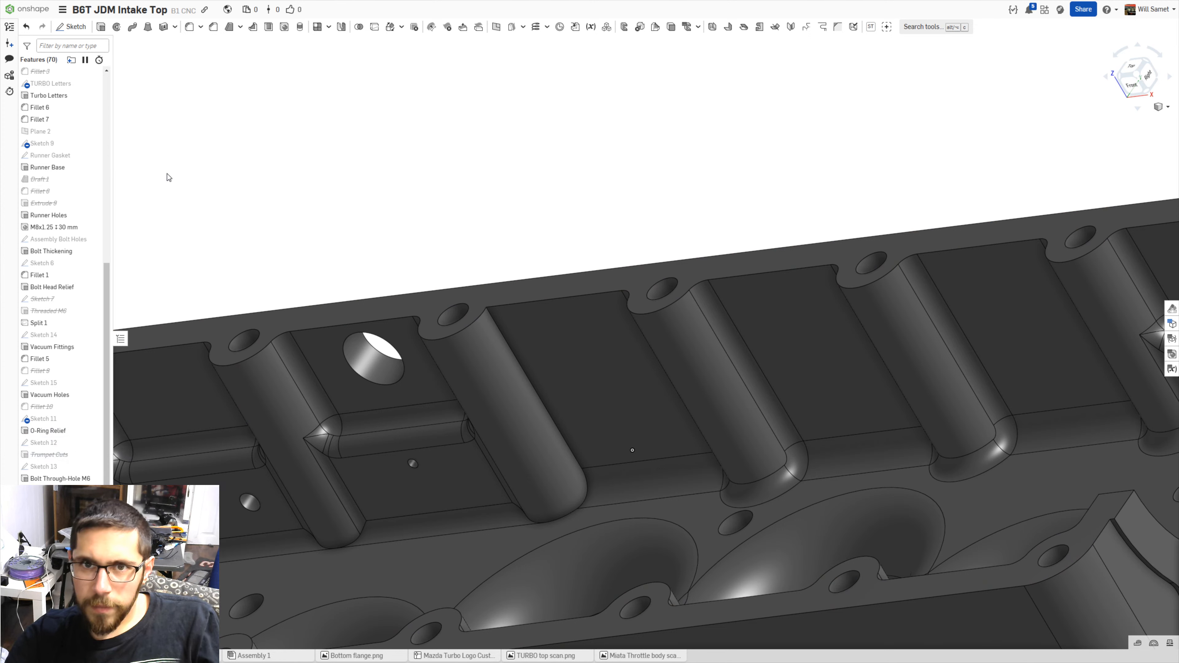
- Start a Hole feature, show Sketch 15, and place the hole at the smallest circle's centre on the outer back face
{"action": "left_click", "coordinate": [284, 28]}
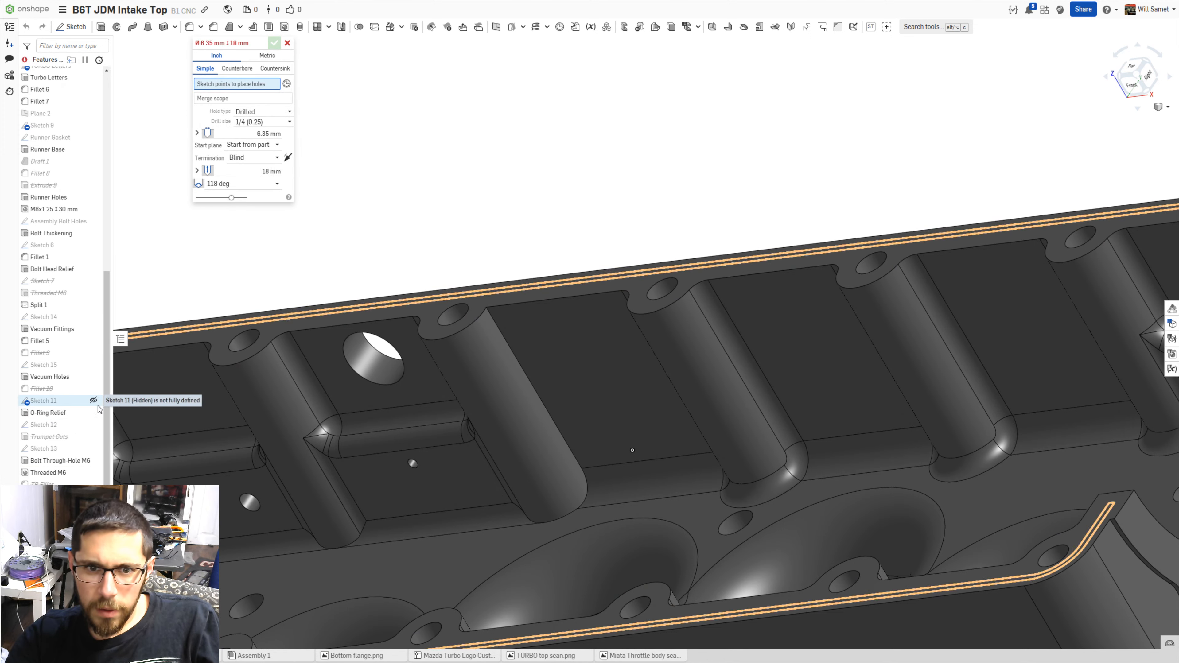
{"action": "left_click", "coordinate": [93, 365]}
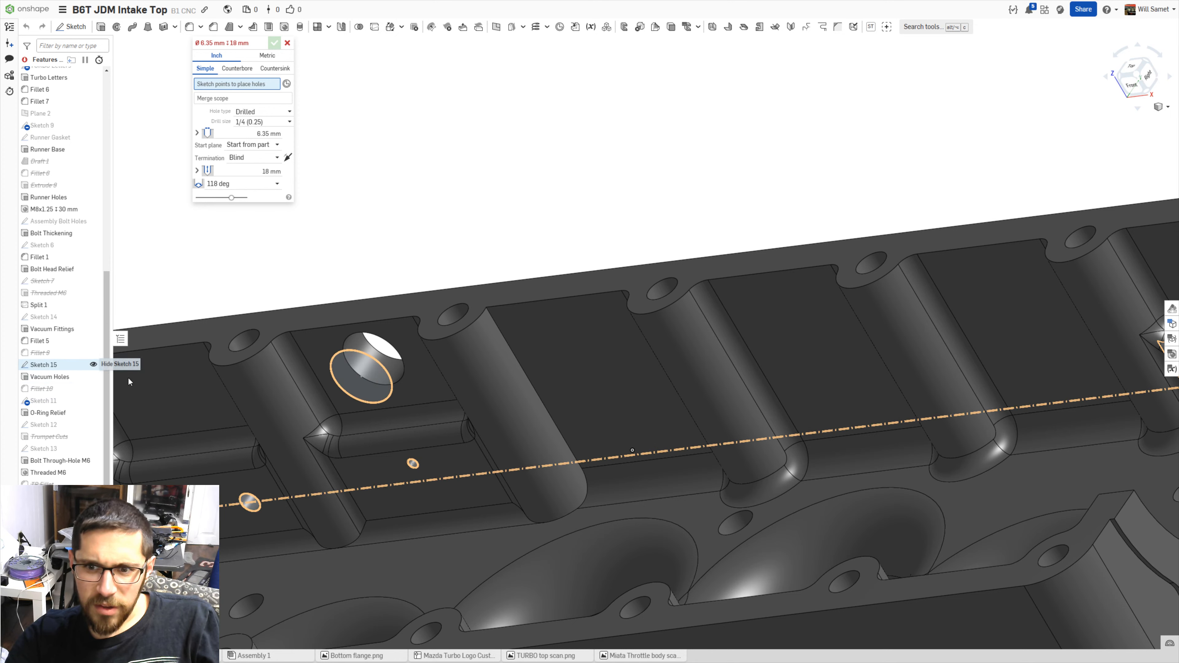
{"action": "scroll", "coordinate": [394, 414], "scroll_direction": "down", "scroll_amount": 5}
{"action": "right_click_drag", "start_coordinate": [549, 367], "coordinate": [422, 415]}
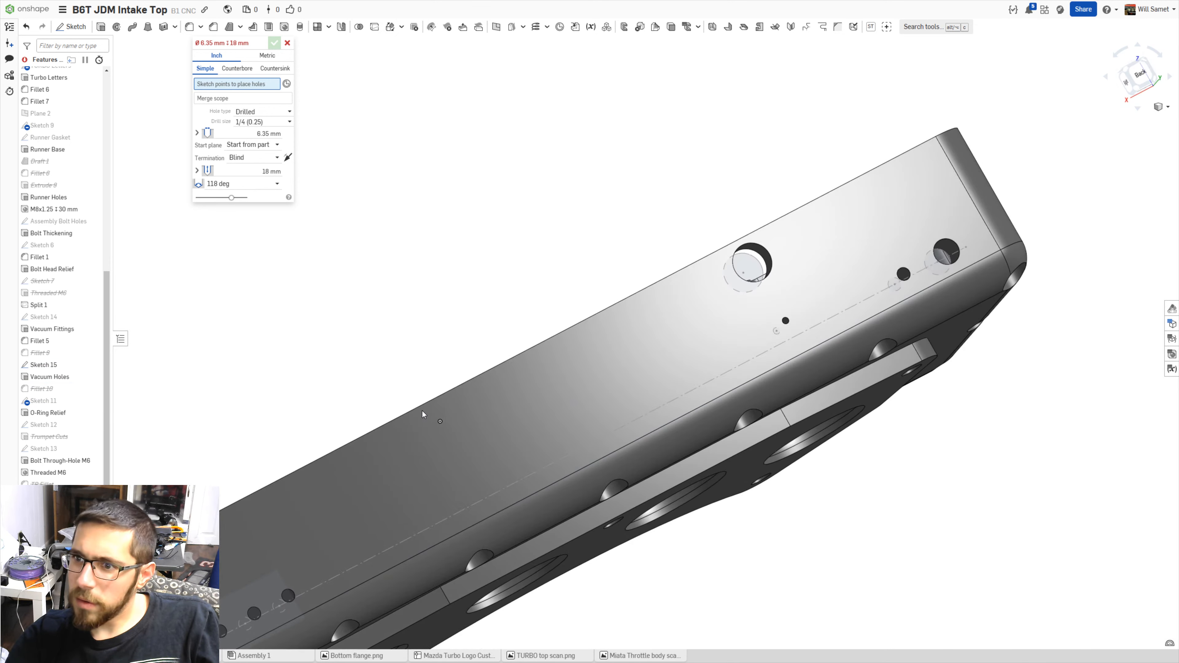
{"action": "scroll", "coordinate": [770, 343], "scroll_direction": "up", "scroll_amount": 3}
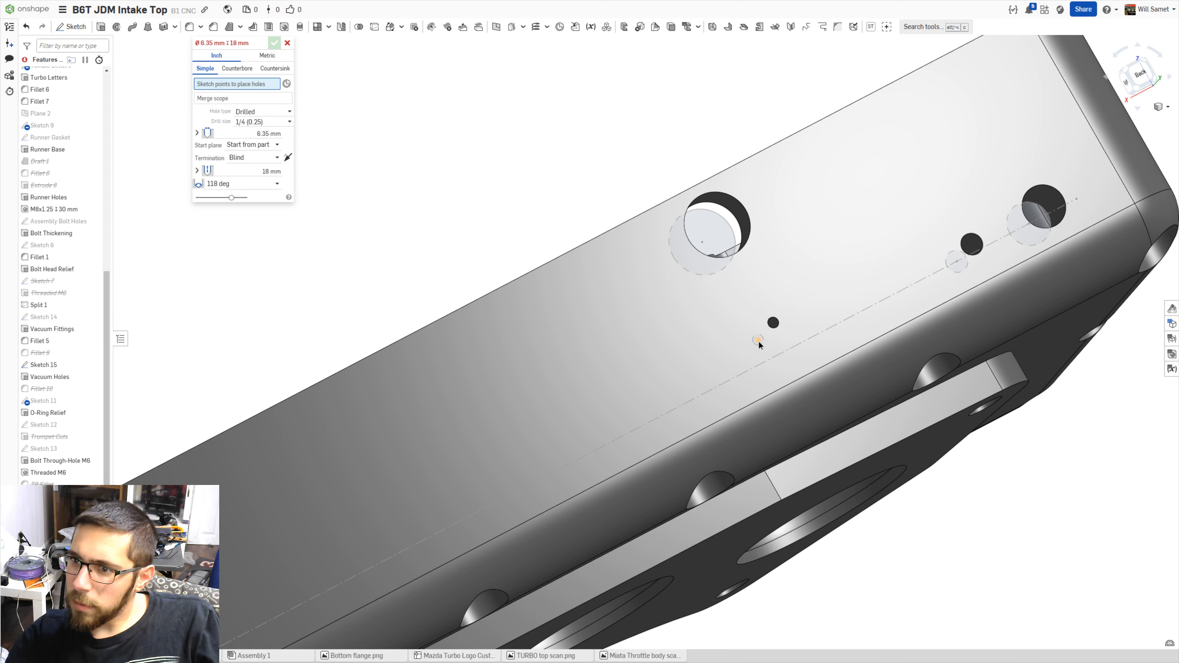
{"action": "left_click", "coordinate": [758, 341]}
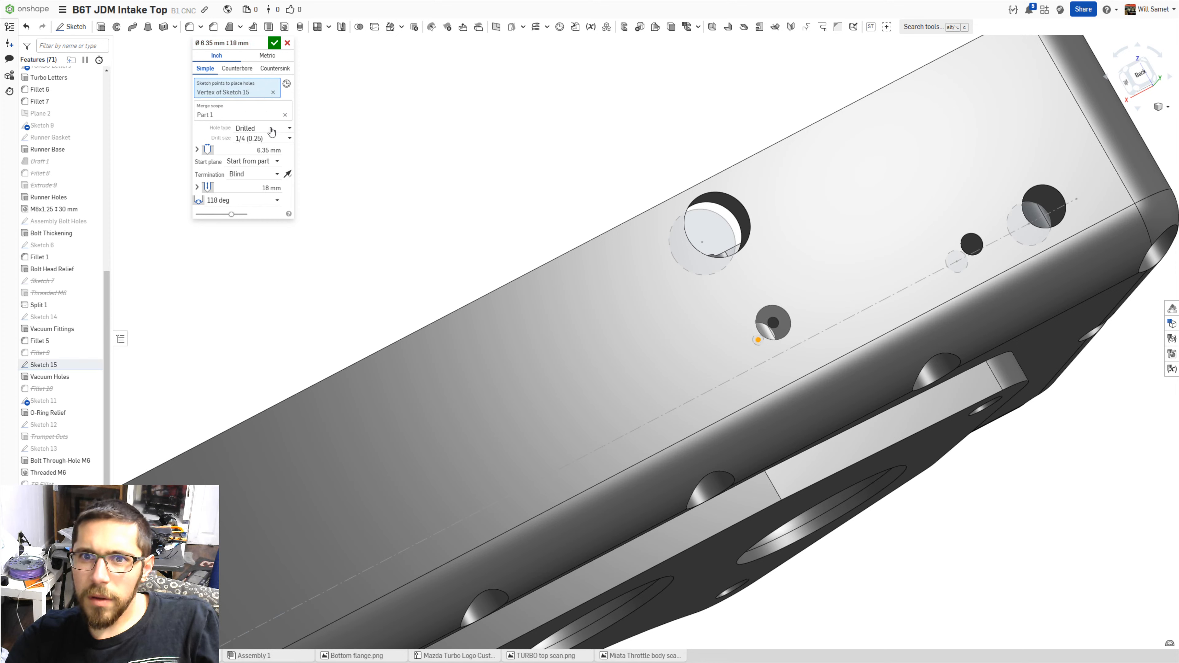
- Try an inch Tapped hole type with a straight tap and look through the available thread sizes
{"action": "left_click", "coordinate": [273, 139]}
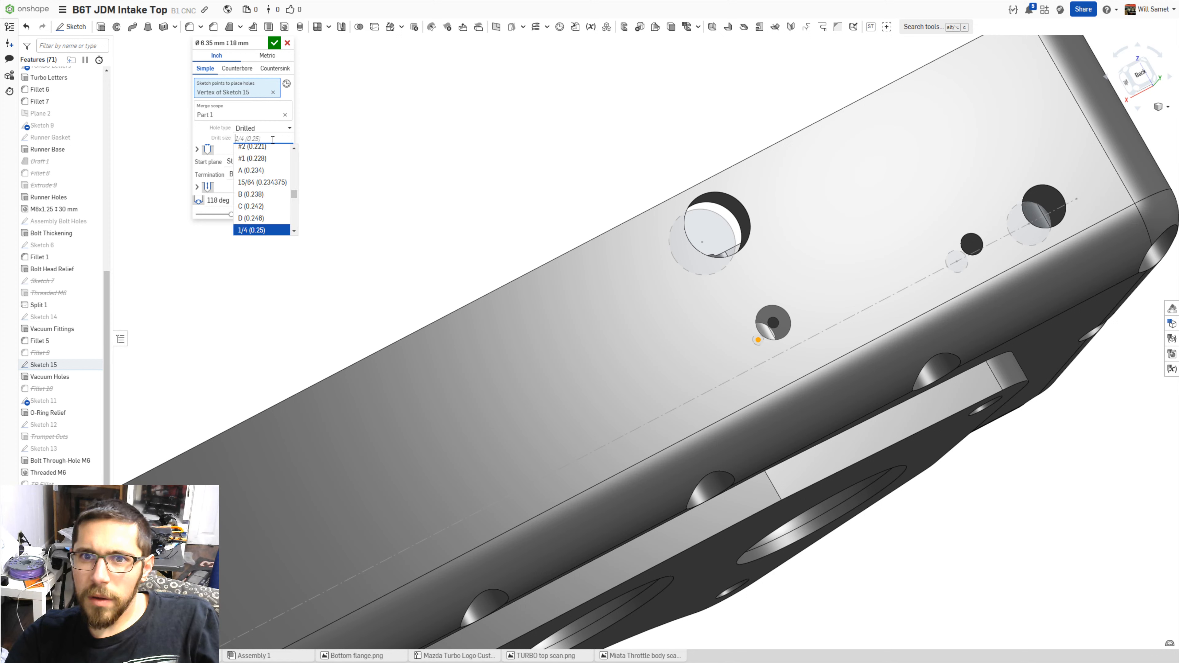
{"action": "left_click", "coordinate": [270, 129]}
{"action": "left_click", "coordinate": [260, 154]}
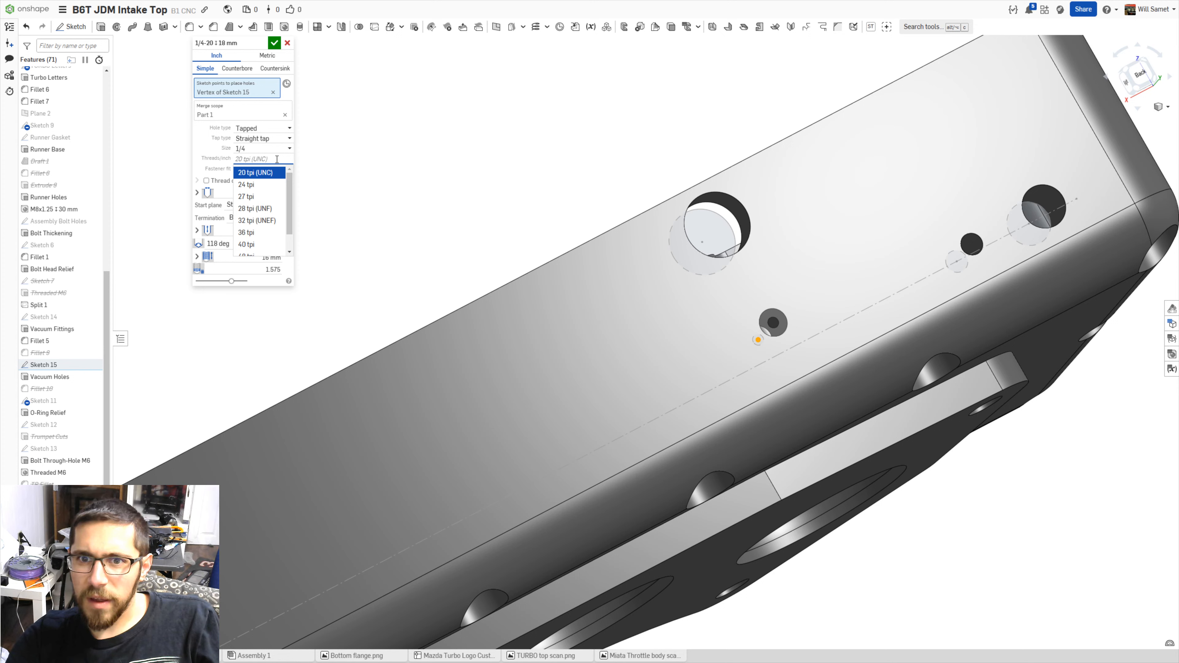
{"action": "left_click", "coordinate": [278, 147]}
{"action": "scroll", "coordinate": [277, 193], "scroll_direction": "down", "scroll_amount": 10}
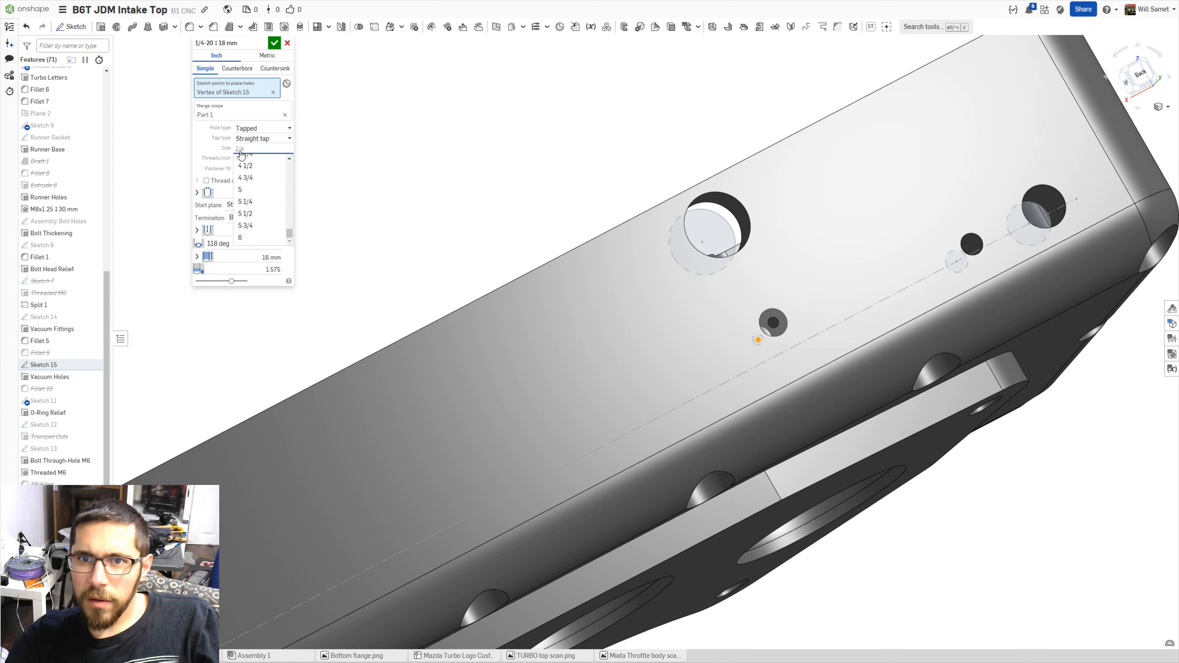
{"action": "left_click", "coordinate": [190, 142]}
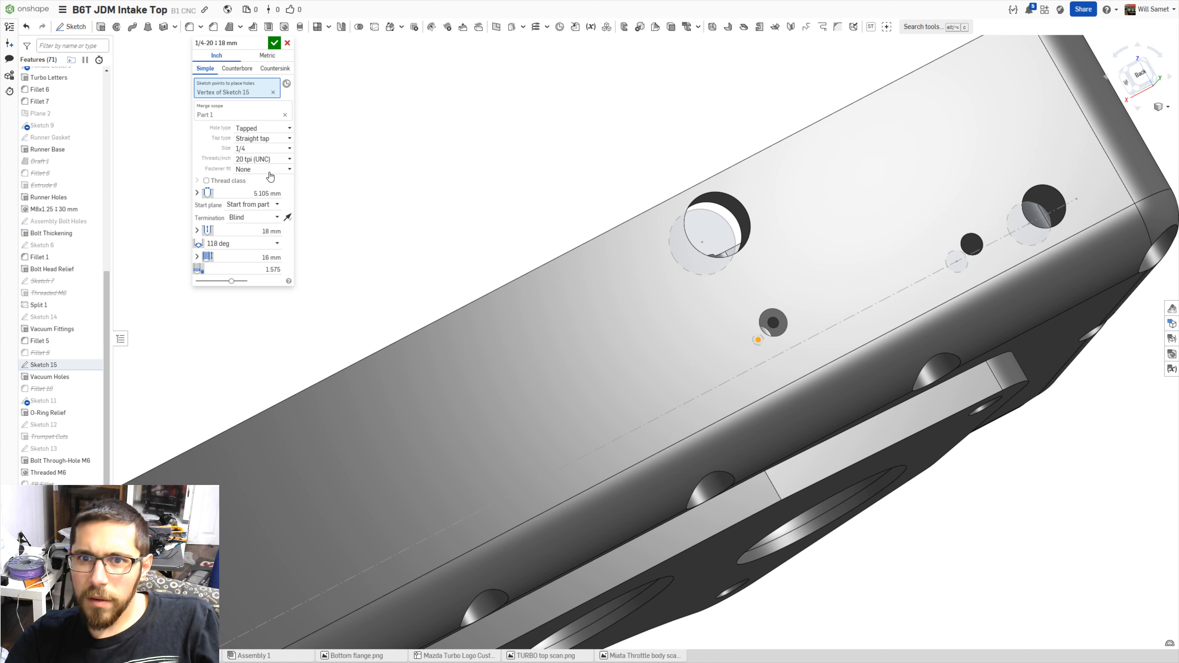
- Switch the hole to the metric standard as a Tapped, straight-tap M6 hole with Normal fastener fit
{"action": "left_click", "coordinate": [267, 59]}
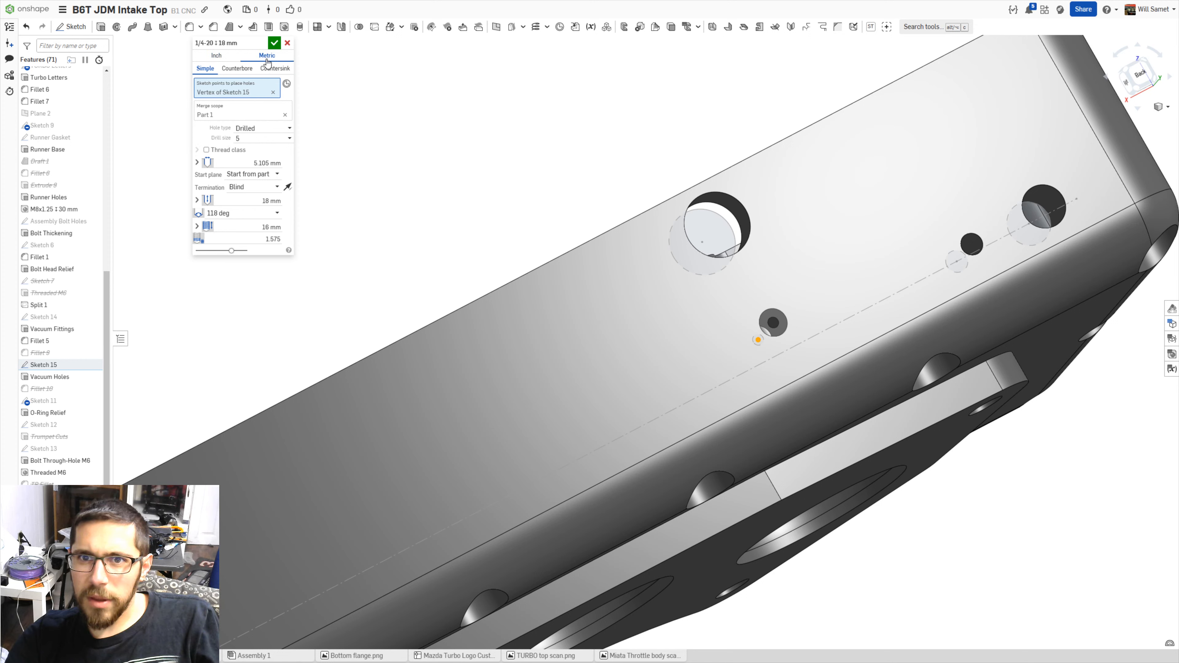
{"action": "left_click", "coordinate": [261, 132]}
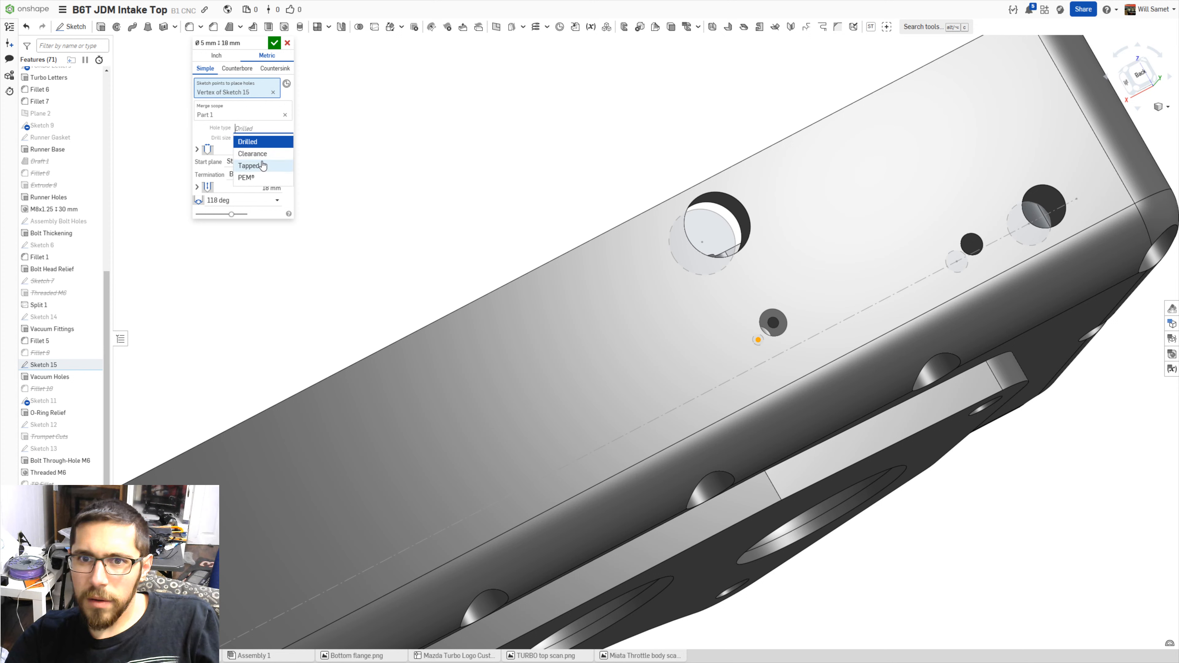
{"action": "left_click", "coordinate": [257, 160]}
{"action": "left_click", "coordinate": [259, 151]}
{"action": "scroll", "coordinate": [258, 195], "scroll_direction": "down", "scroll_amount": 1}
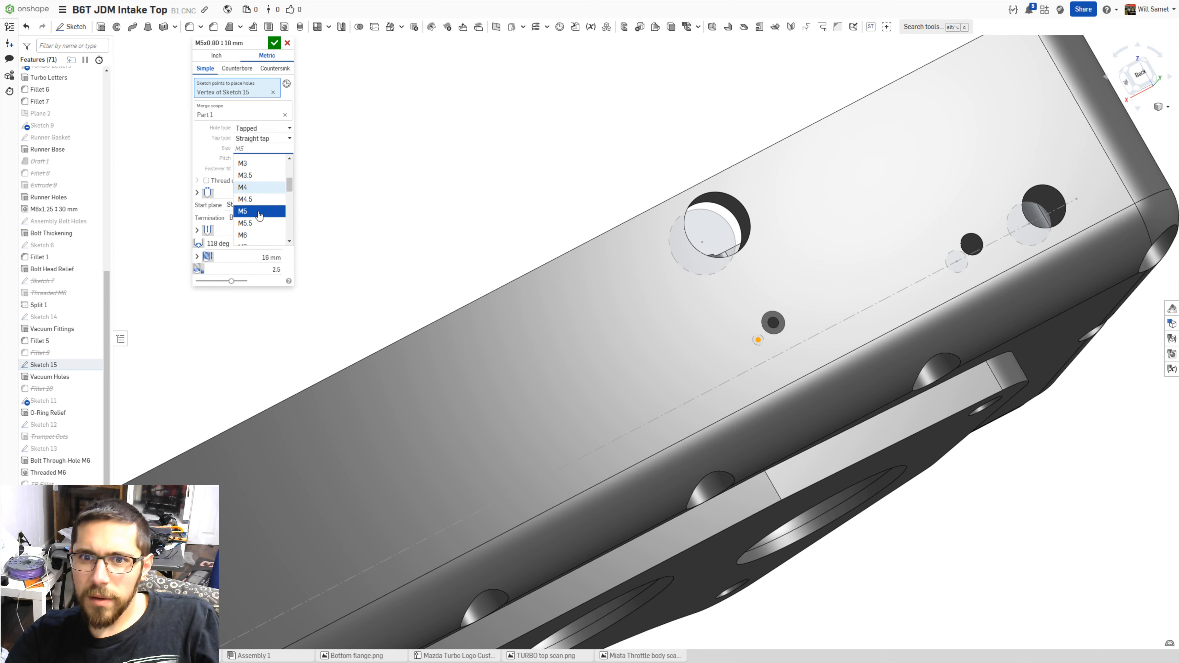
{"action": "left_click", "coordinate": [259, 218]}
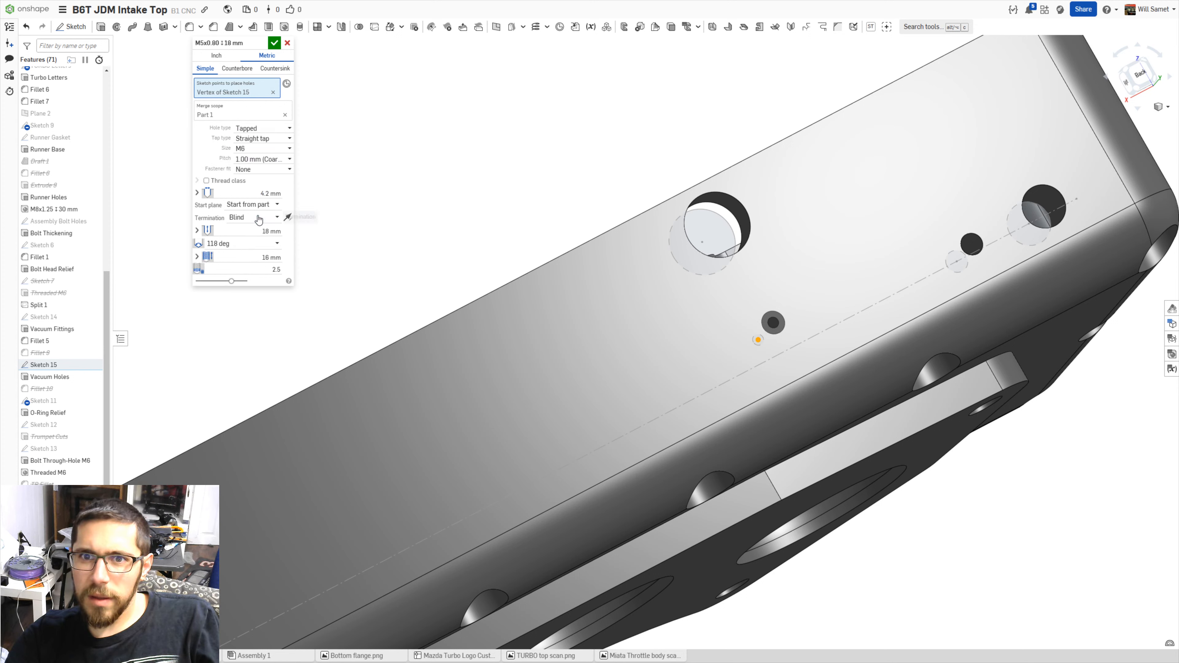
{"action": "left_click", "coordinate": [250, 170]}
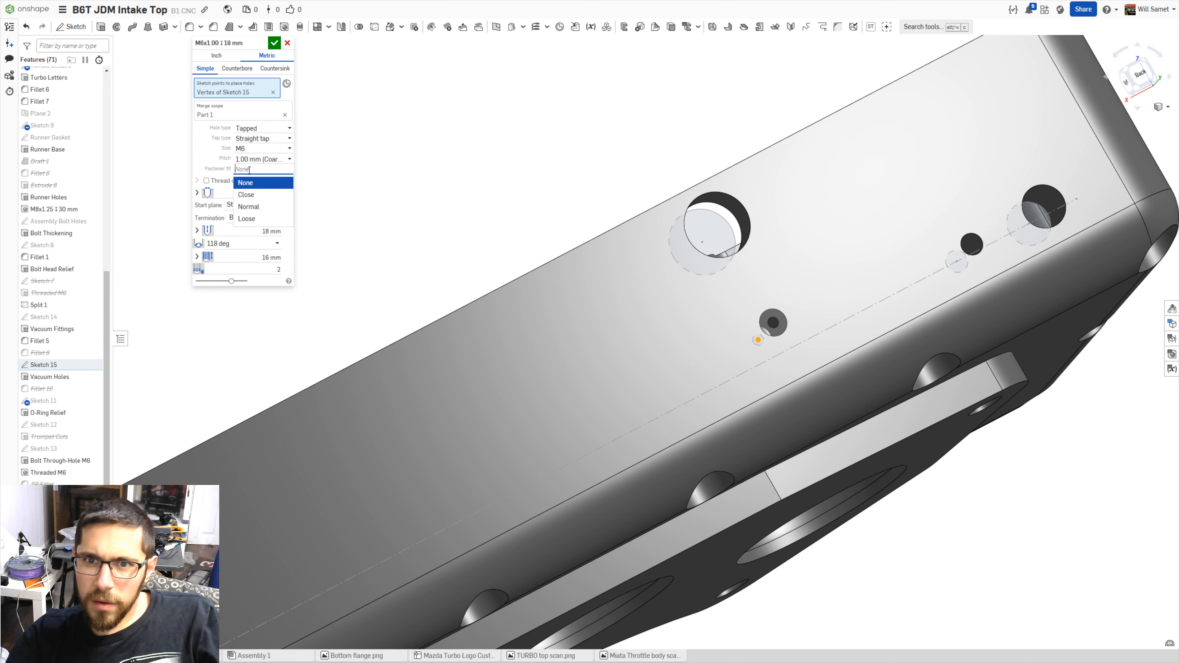
{"action": "left_click", "coordinate": [251, 207]}
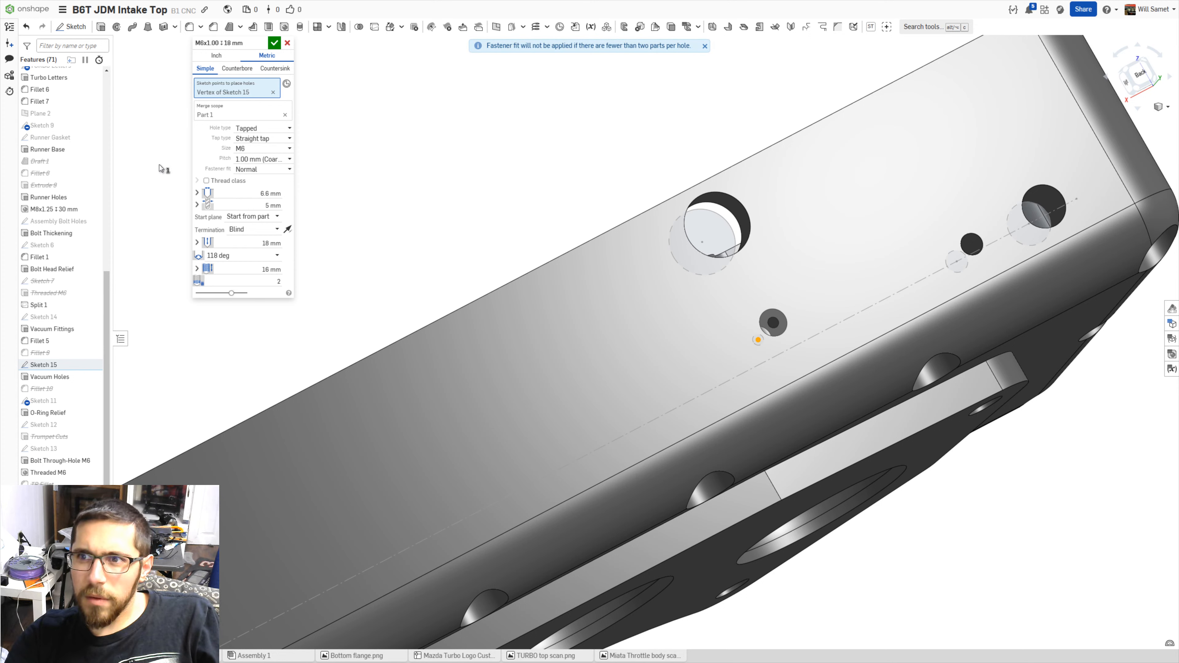
- Finish the M6 tapped hole on the Sketch 15 vertex with fastener fit None and termination Up to next
{"action": "left_click", "coordinate": [253, 171]}
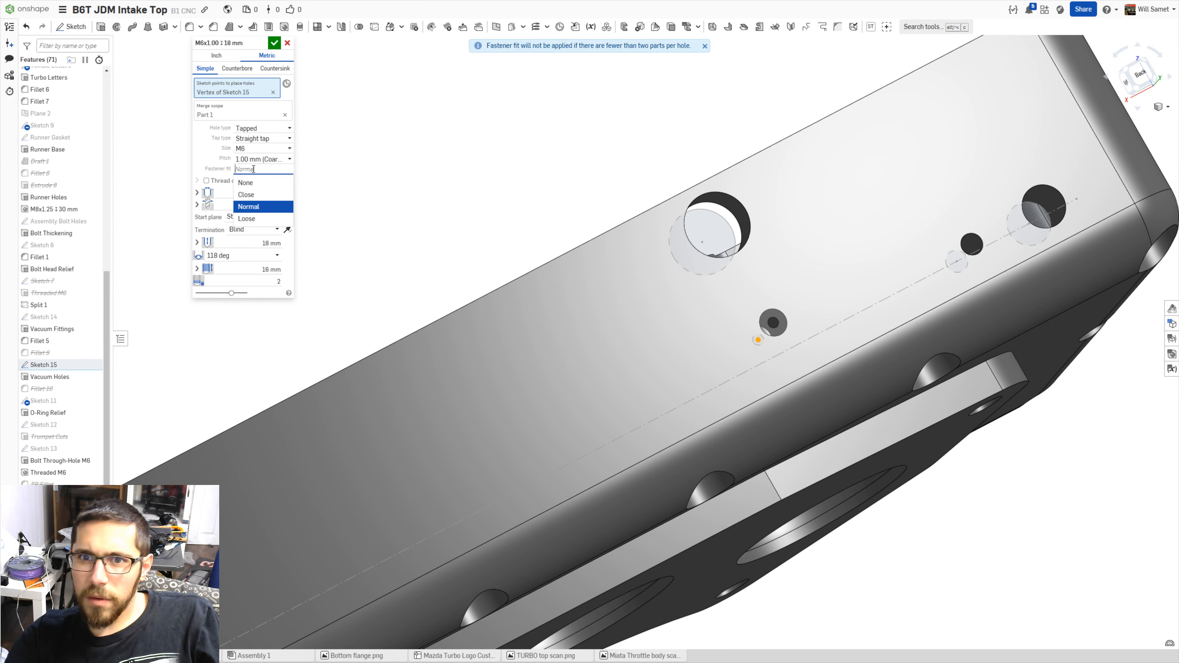
{"action": "left_click", "coordinate": [259, 183]}
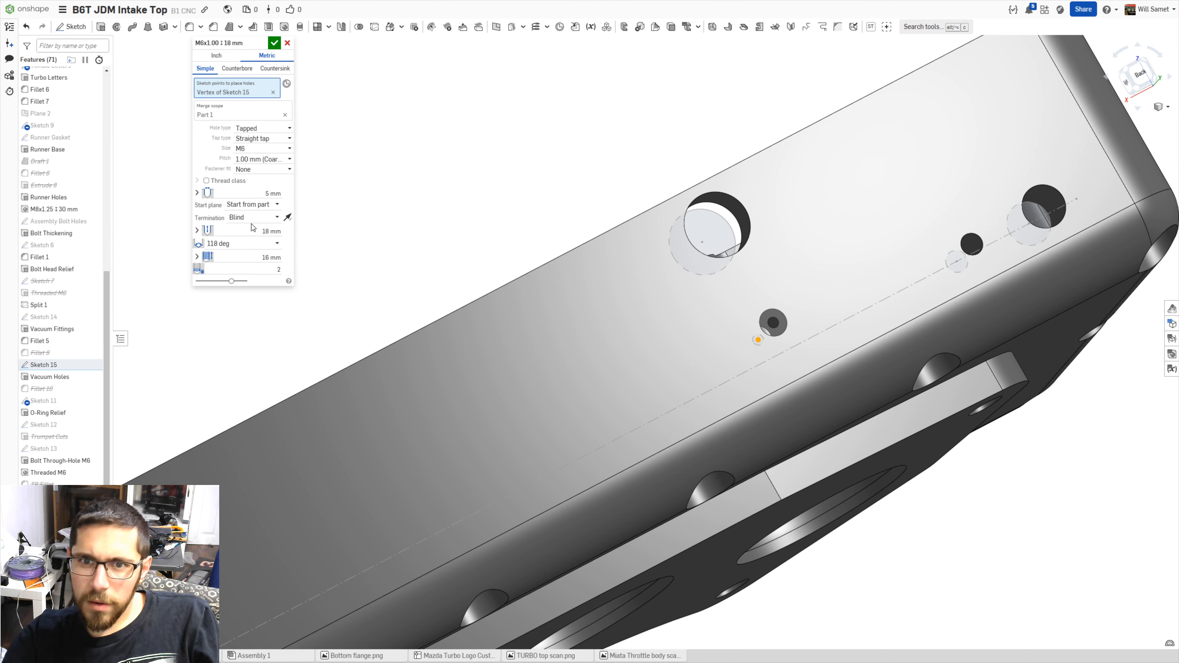
{"action": "left_click", "coordinate": [261, 220]}
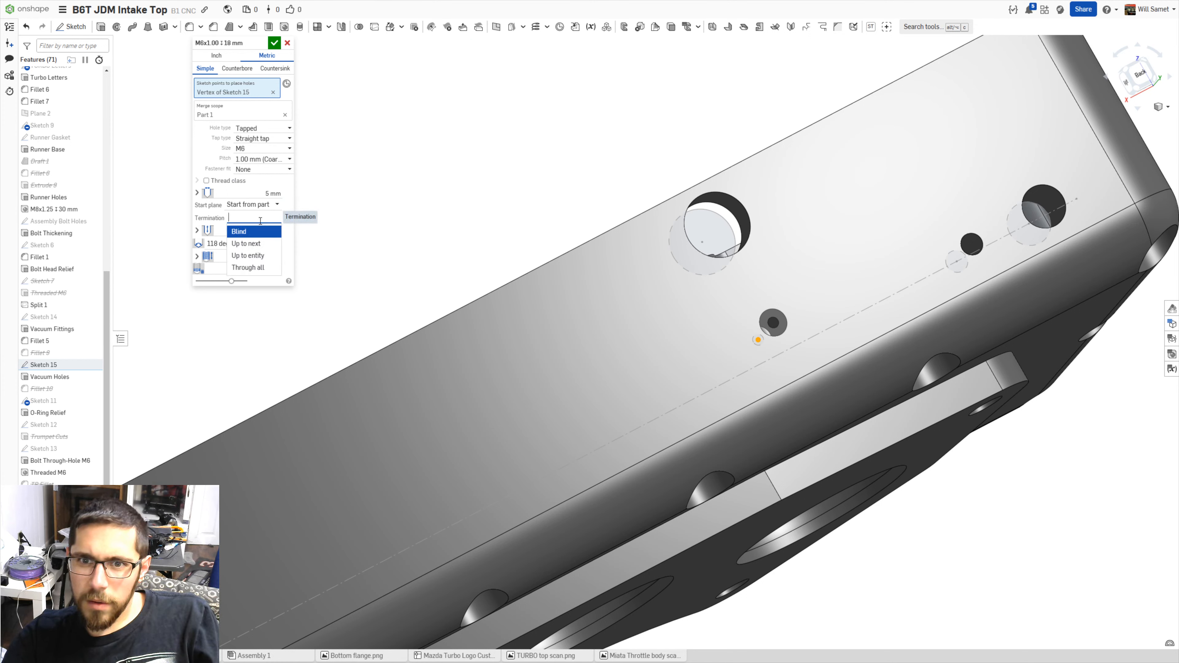
{"action": "left_click", "coordinate": [263, 244]}
{"action": "right_click_drag", "start_coordinate": [434, 303], "coordinate": [641, 354]}
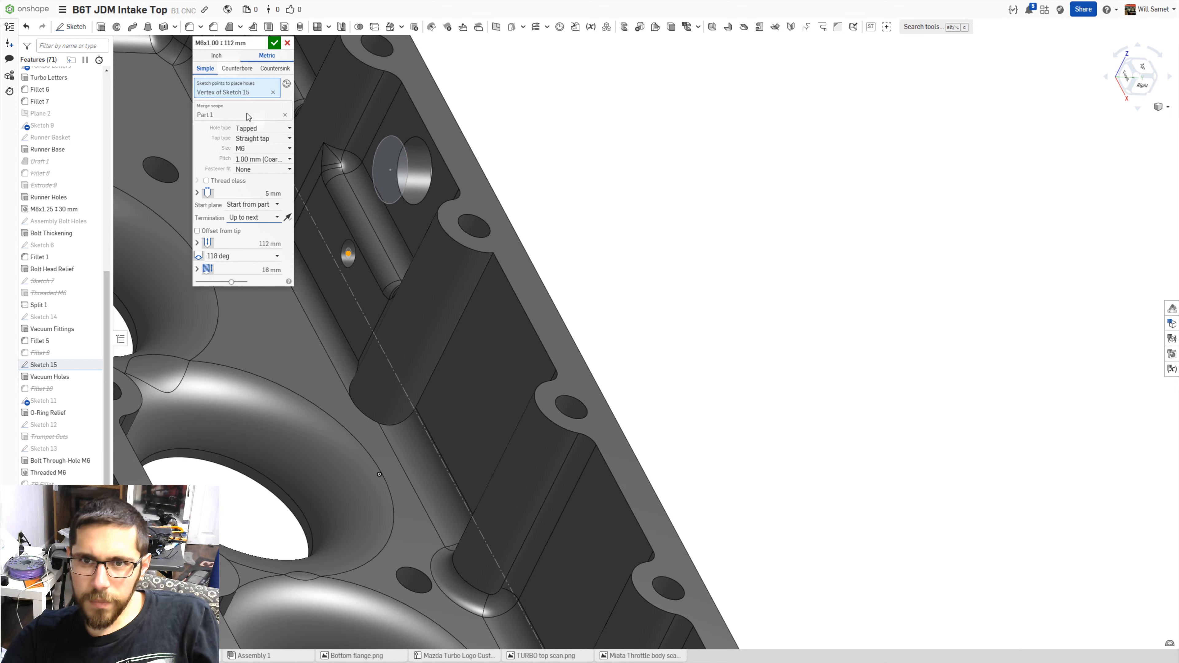
{"action": "left_click", "coordinate": [274, 44]}
- Hide Sketch 15
{"action": "scroll", "coordinate": [327, 229], "scroll_direction": "down", "scroll_amount": 3}
{"action": "right_click_drag", "start_coordinate": [327, 228], "coordinate": [348, 242]}
{"action": "scroll", "coordinate": [348, 238], "scroll_direction": "up", "scroll_amount": 5}
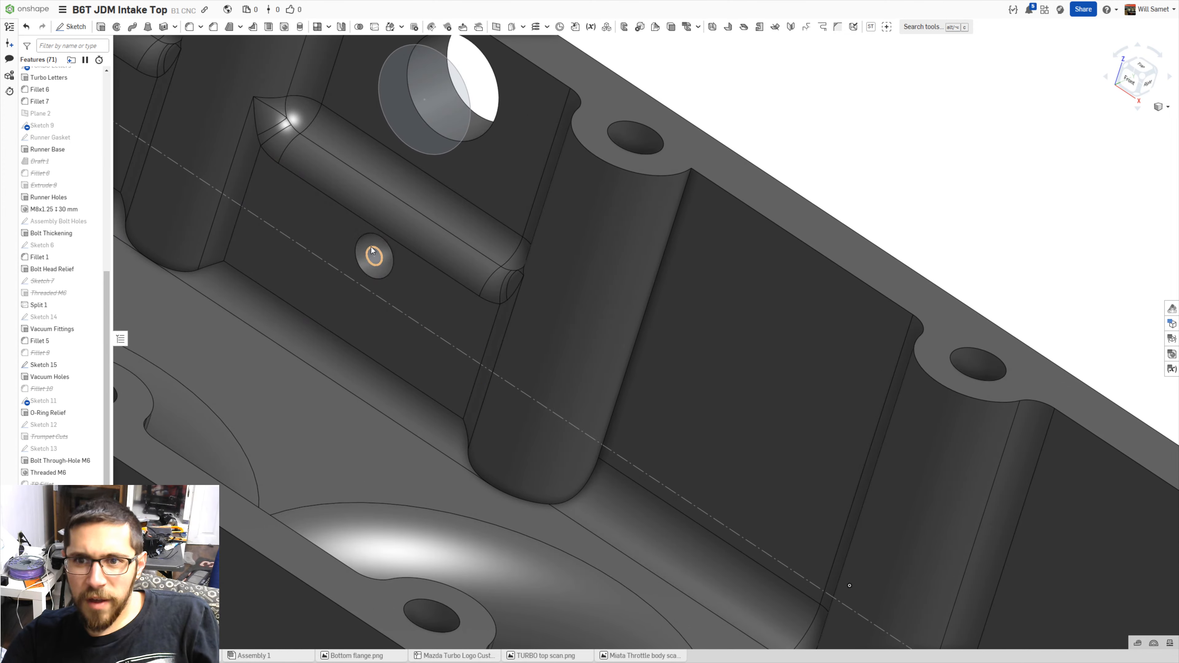
{"action": "scroll", "coordinate": [371, 251], "scroll_direction": "down", "scroll_amount": 8}
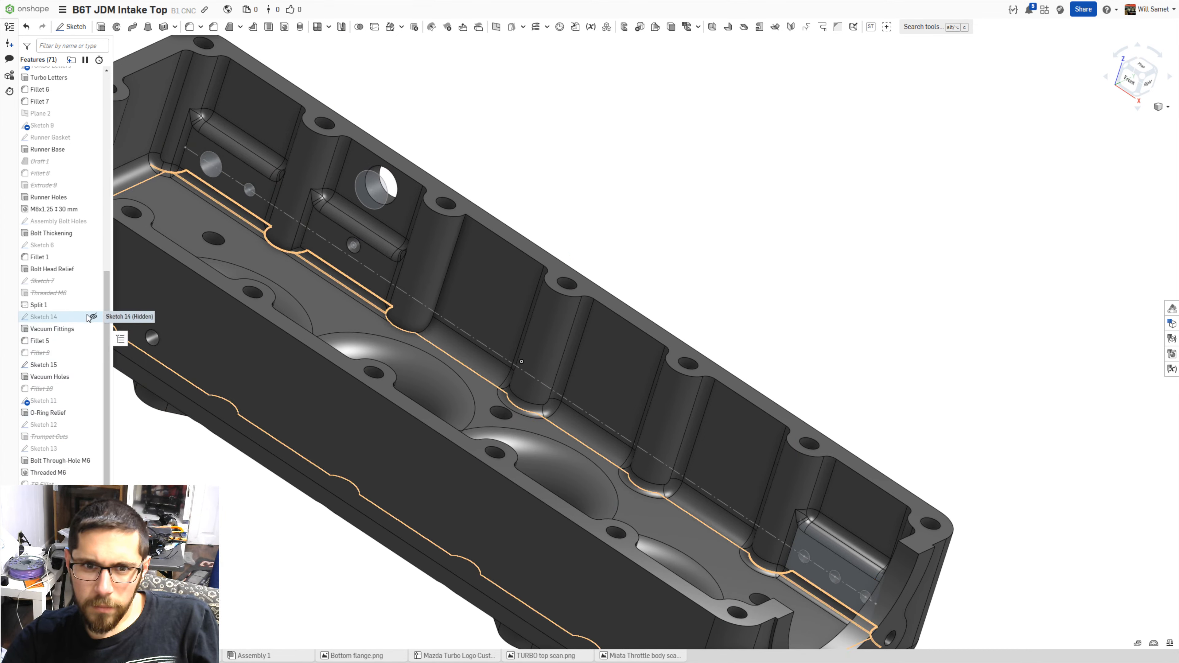
{"action": "left_click", "coordinate": [93, 365]}
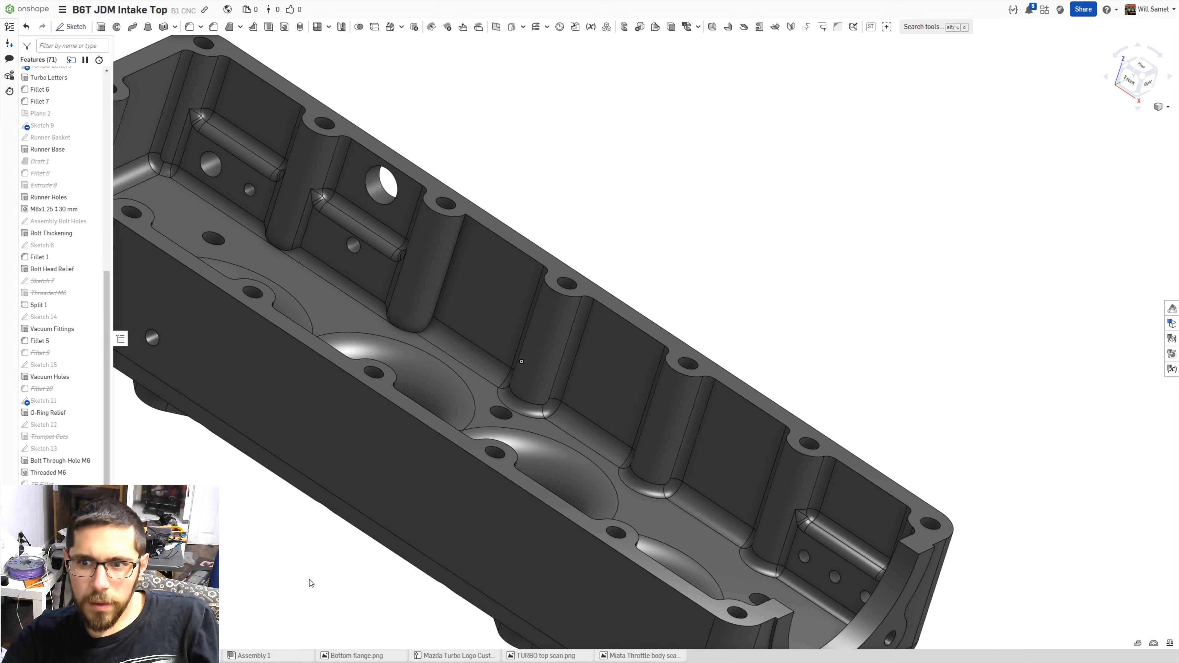
- Examine the vacuum and fitting holes along the lower half's back face, from below, behind and above
{"action": "scroll", "coordinate": [358, 316], "scroll_direction": "down", "scroll_amount": 6}
{"action": "right_click_drag", "start_coordinate": [359, 316], "coordinate": [206, 288]}
{"action": "scroll", "coordinate": [145, 321], "scroll_direction": "up", "scroll_amount": 3}
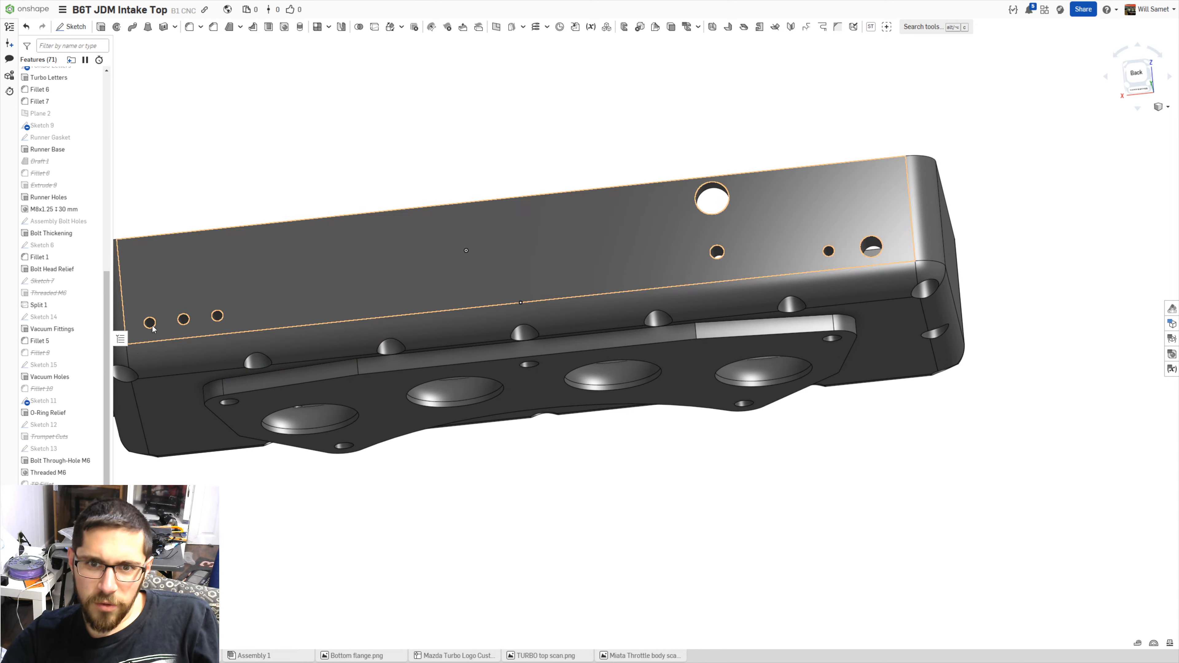
{"action": "scroll", "coordinate": [634, 314], "scroll_direction": "up", "scroll_amount": 3}
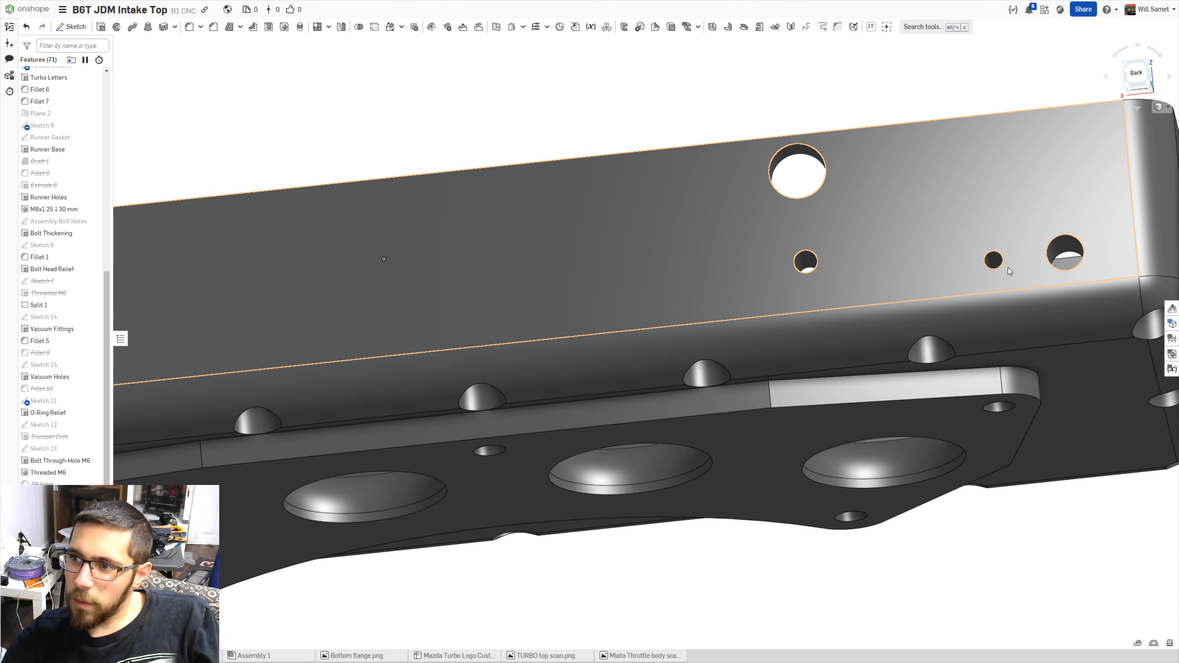
{"action": "scroll", "coordinate": [954, 351], "scroll_direction": "down", "scroll_amount": 5}
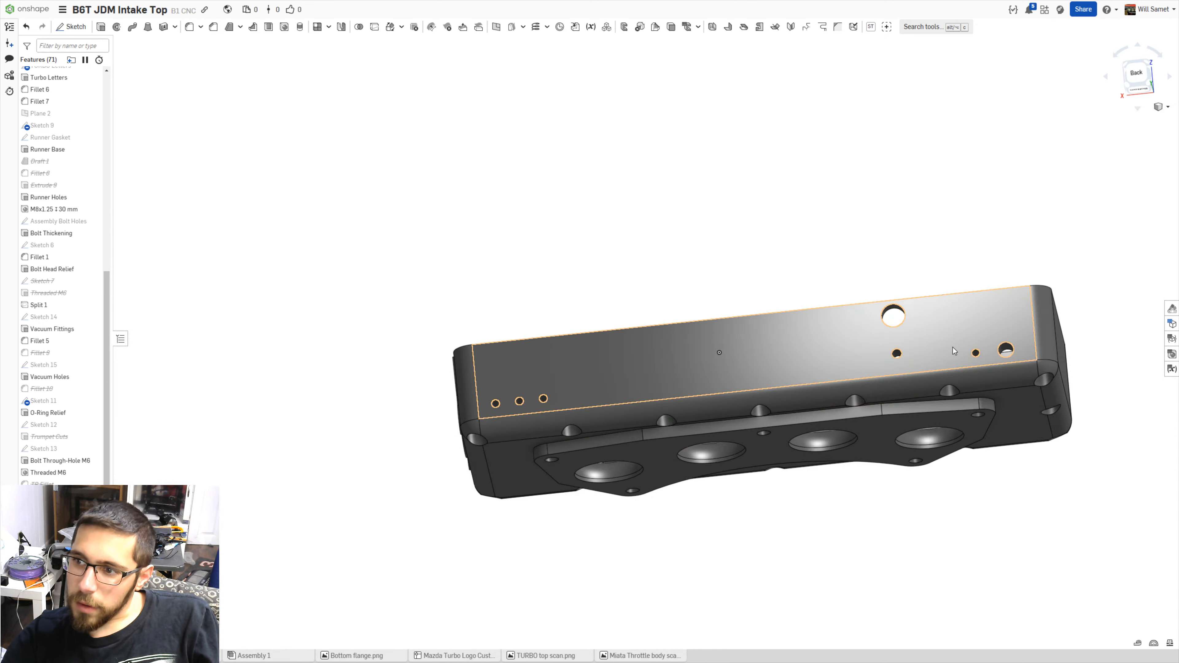
{"action": "right_click_drag", "start_coordinate": [952, 347], "coordinate": [955, 371]}
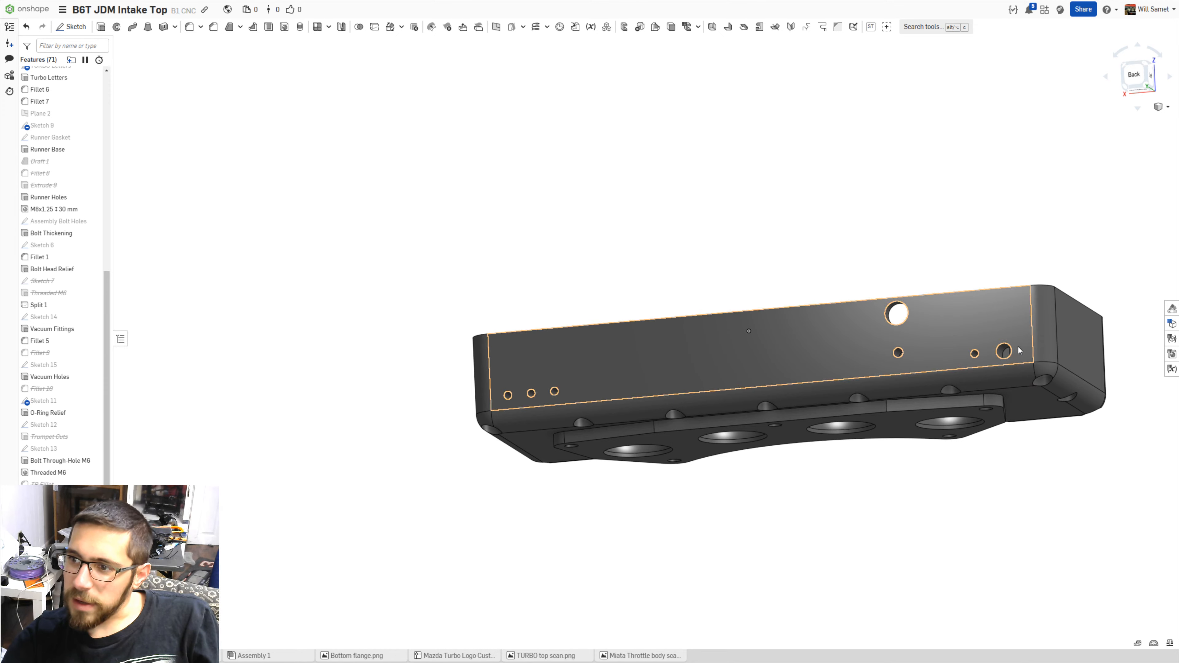
{"action": "scroll", "coordinate": [996, 348], "scroll_direction": "up", "scroll_amount": 5}
{"action": "scroll", "coordinate": [996, 353], "scroll_direction": "down", "scroll_amount": 4}
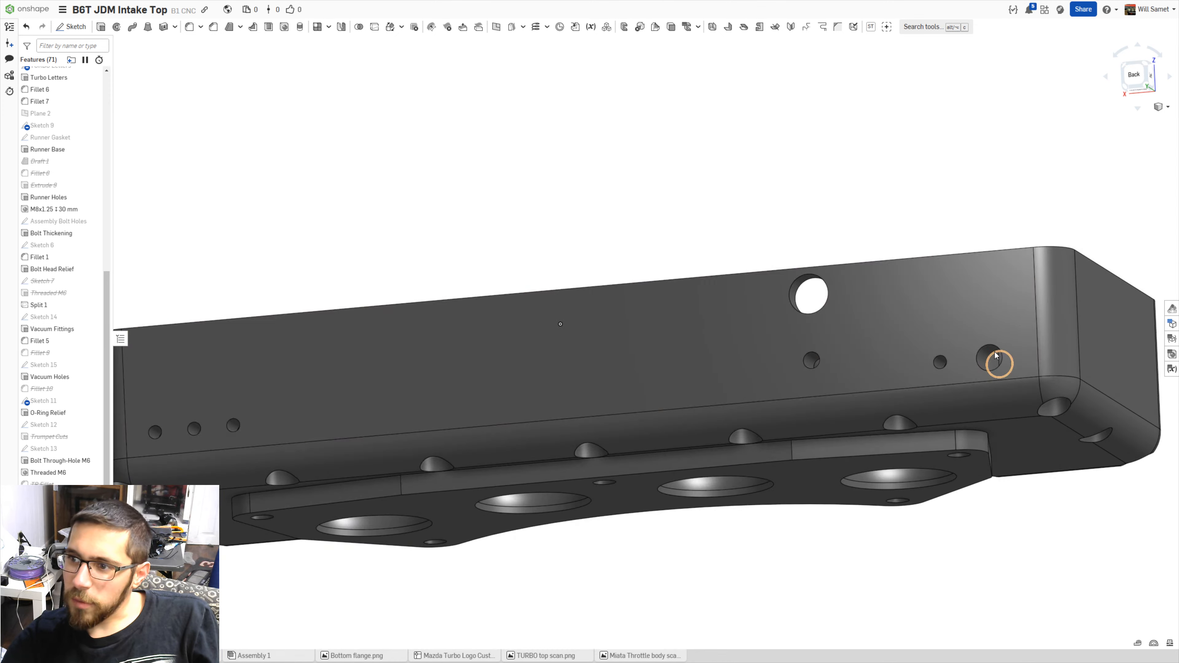
{"action": "right_click_drag", "start_coordinate": [877, 348], "coordinate": [817, 316]}
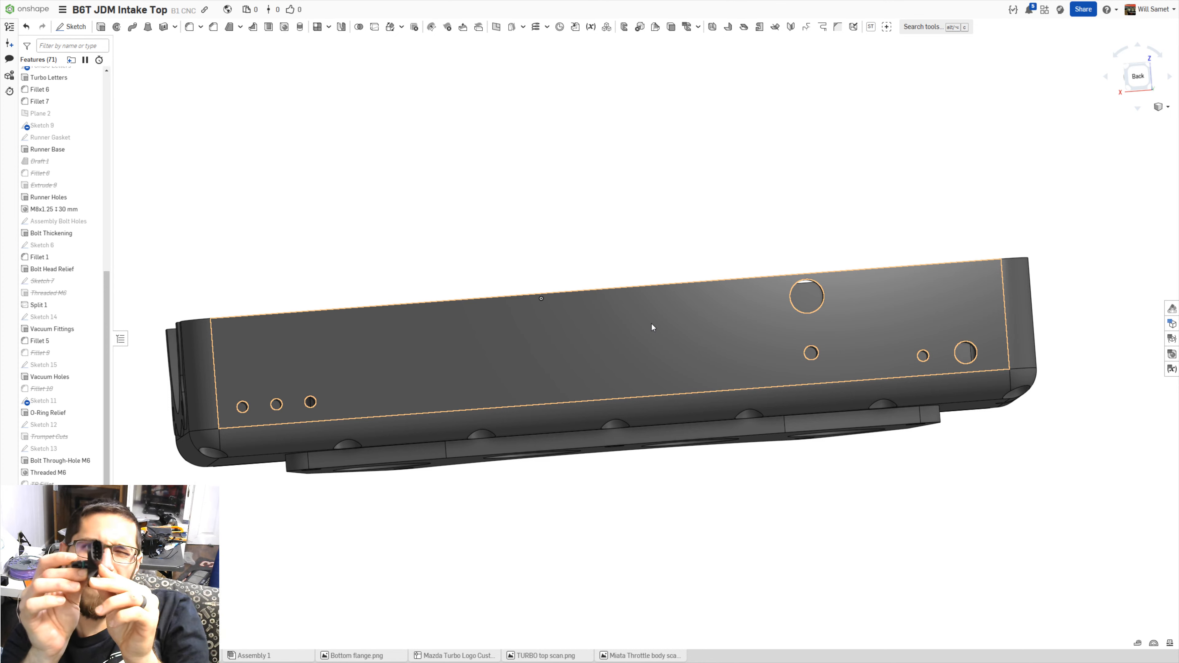
{"action": "scroll", "coordinate": [614, 331], "scroll_direction": "down", "scroll_amount": 4}
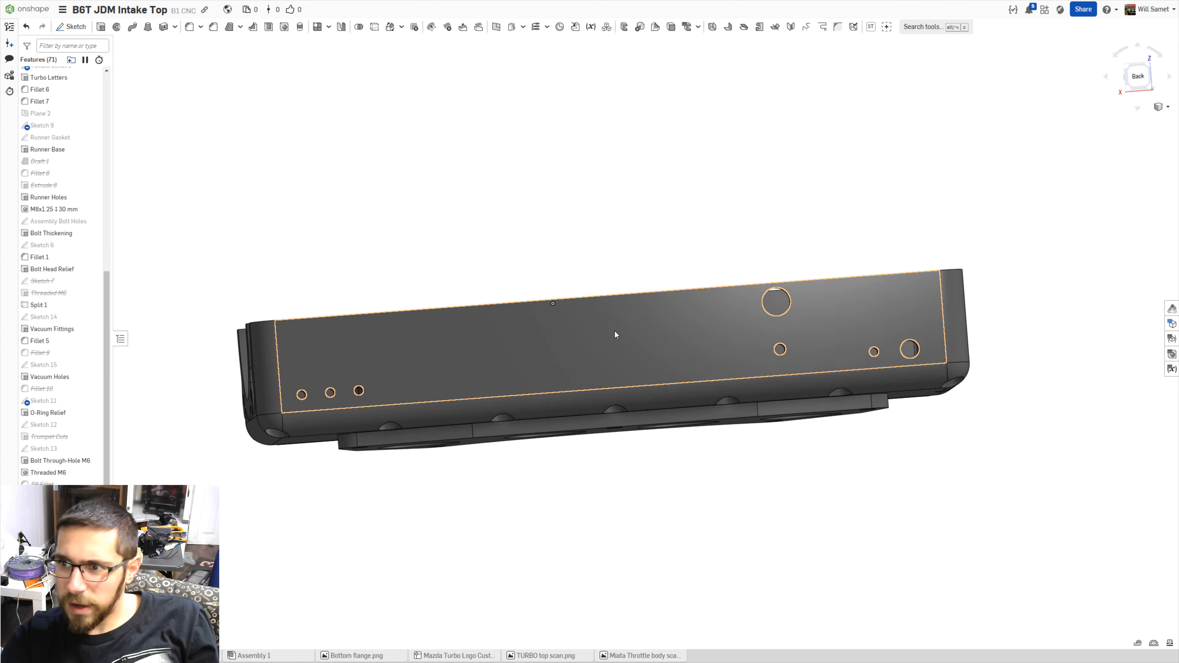
{"action": "right_click_drag", "start_coordinate": [569, 247], "coordinate": [574, 315]}
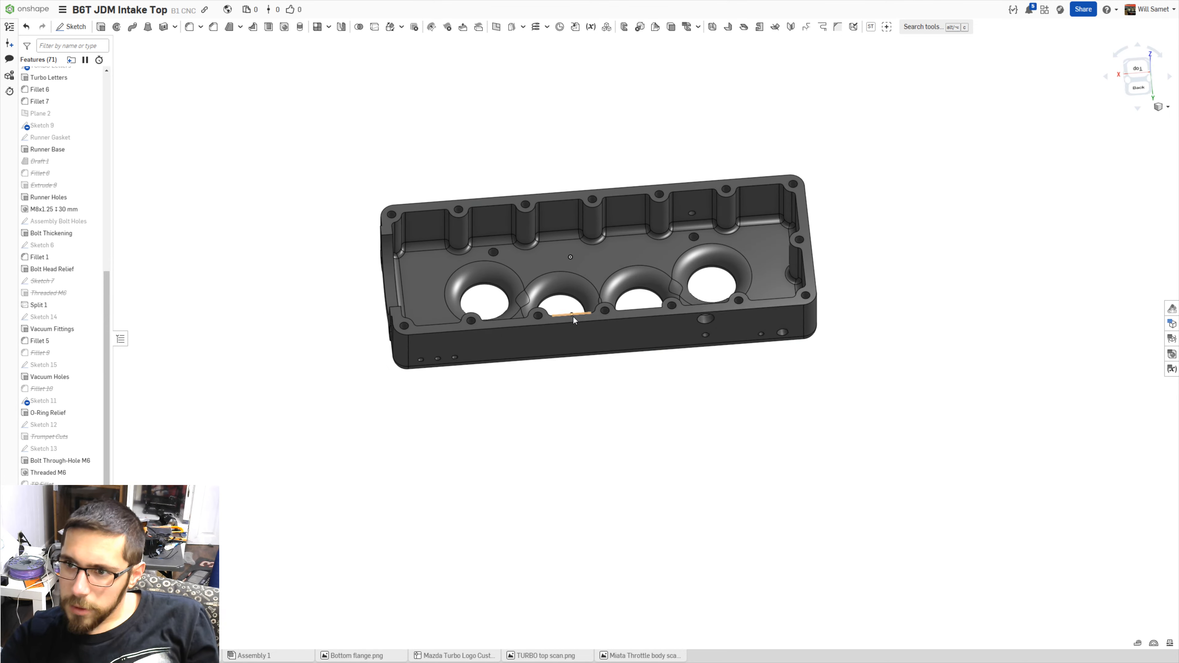
{"action": "scroll", "coordinate": [673, 311], "scroll_direction": "up", "scroll_amount": 5}
{"action": "right_click_drag", "start_coordinate": [674, 311], "coordinate": [676, 255]}
{"action": "scroll", "coordinate": [714, 319], "scroll_direction": "down", "scroll_amount": 5}
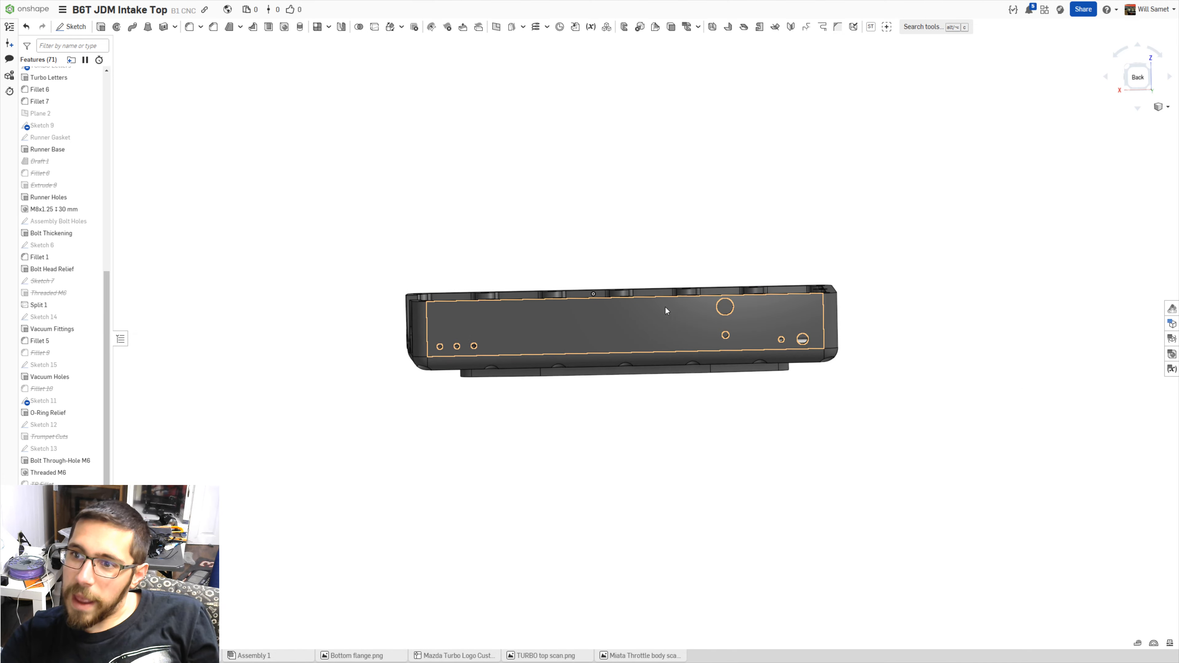
{"action": "right_click_drag", "start_coordinate": [621, 406], "coordinate": [629, 451]}
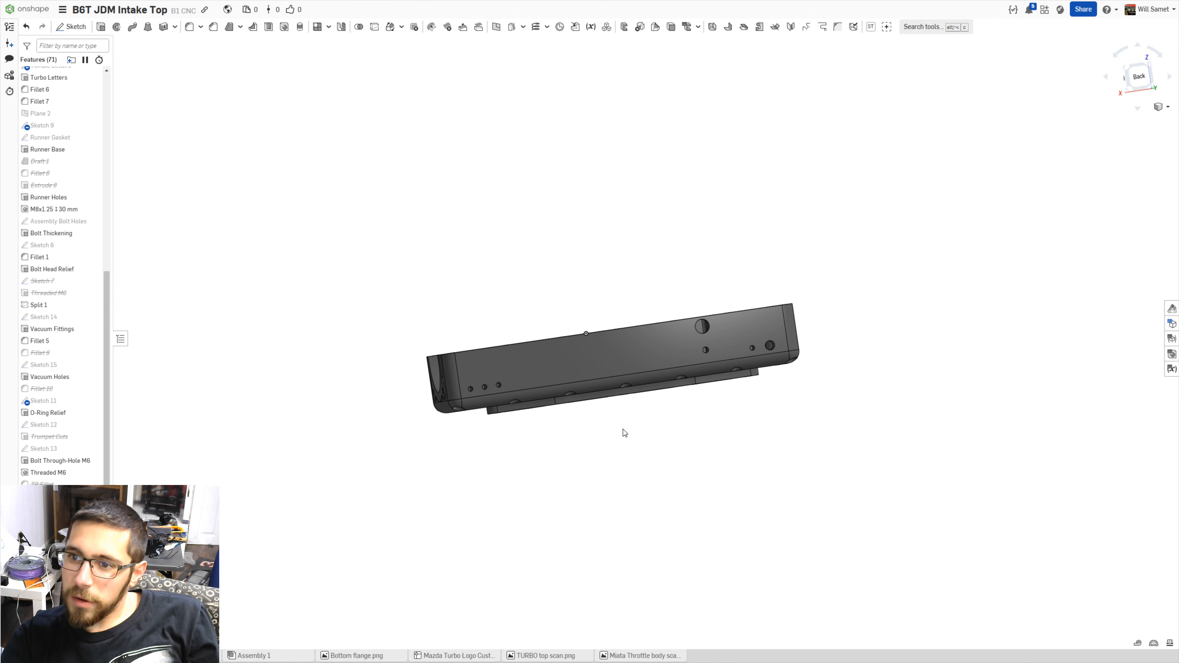
{"action": "scroll", "coordinate": [631, 425], "scroll_direction": "up", "scroll_amount": 5}
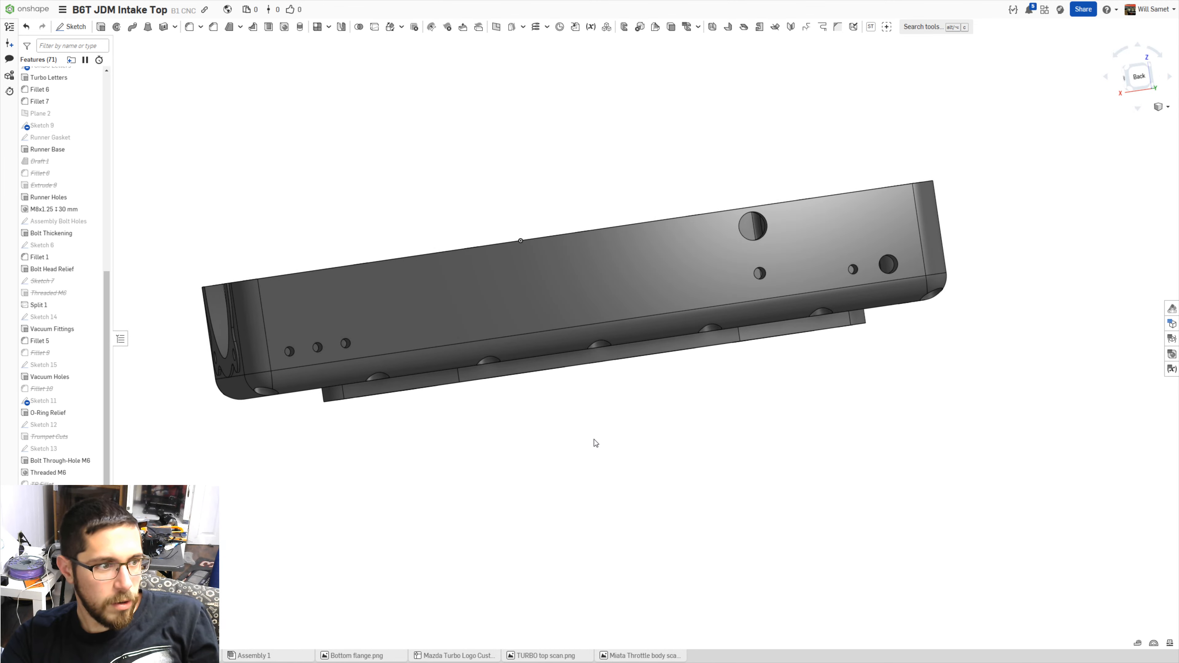
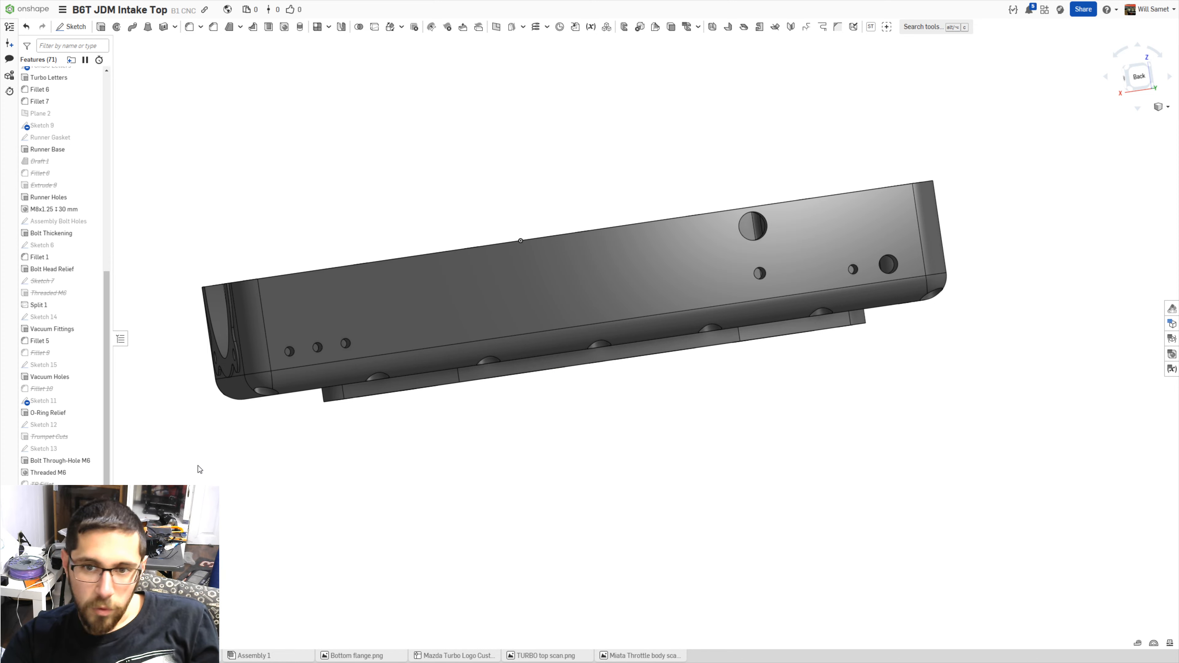
{"action": "scroll", "coordinate": [234, 469], "scroll_direction": "down", "scroll_amount": 5}
{"action": "scroll", "coordinate": [233, 467], "scroll_direction": "up", "scroll_amount": 5}
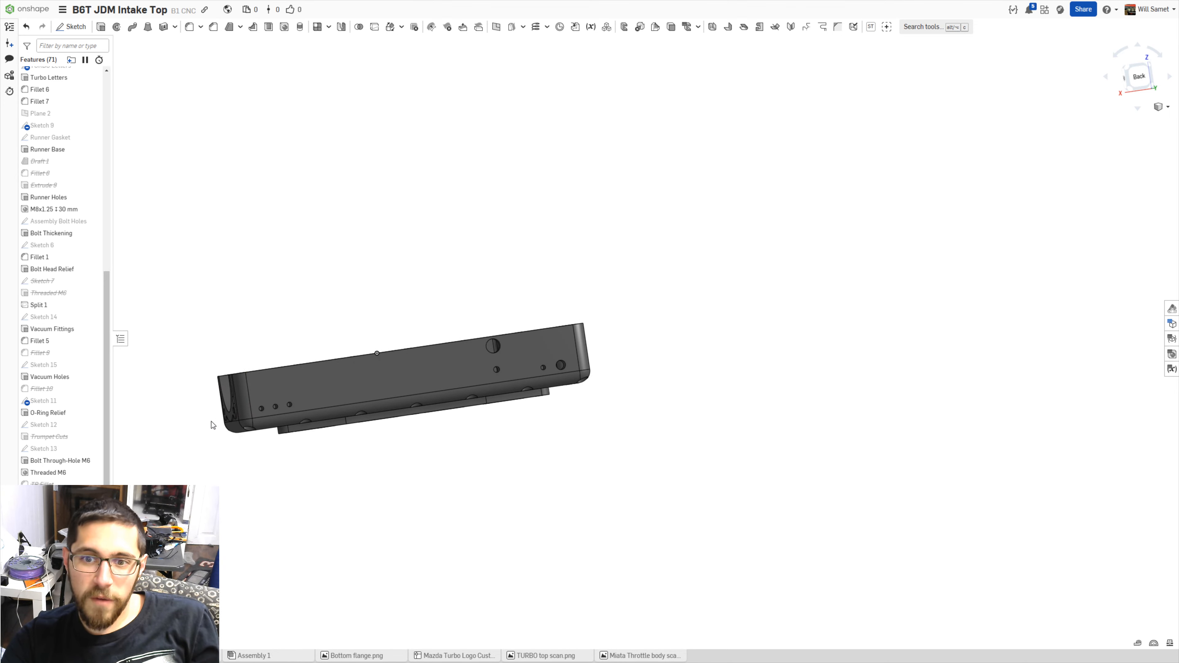
{"action": "scroll", "coordinate": [194, 451], "scroll_direction": "up", "scroll_amount": 4}
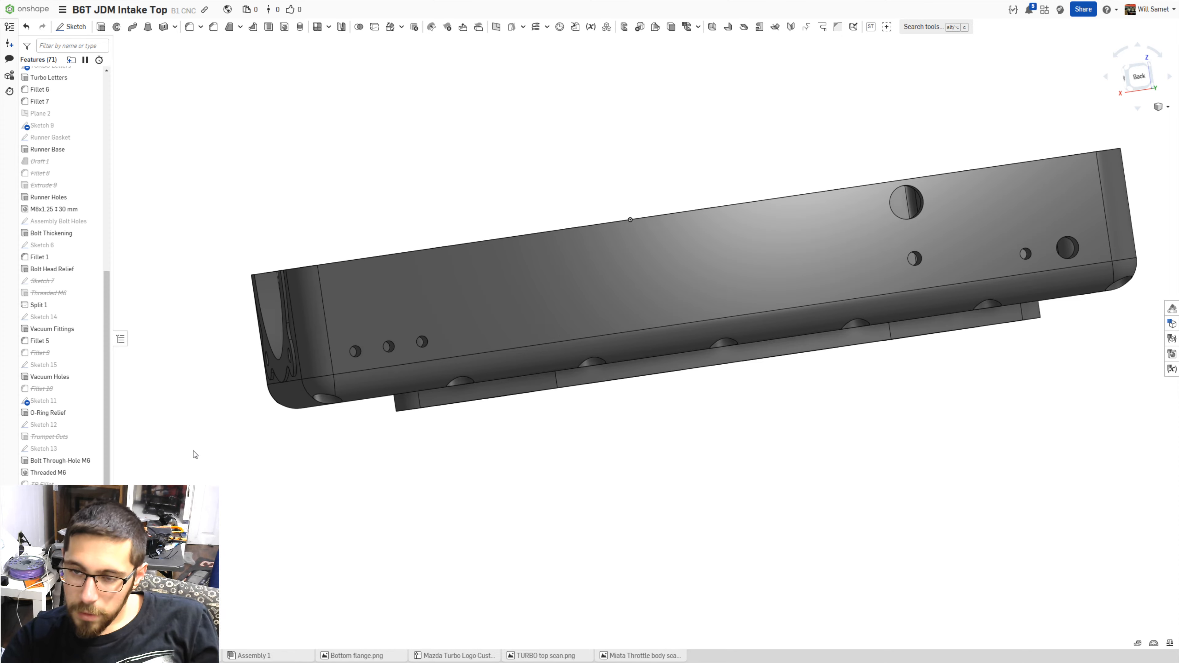
- Unhide the upper half and examine how close the large back-face hole sits to the joint between the halves
{"action": "key", "text": "shift+7"}
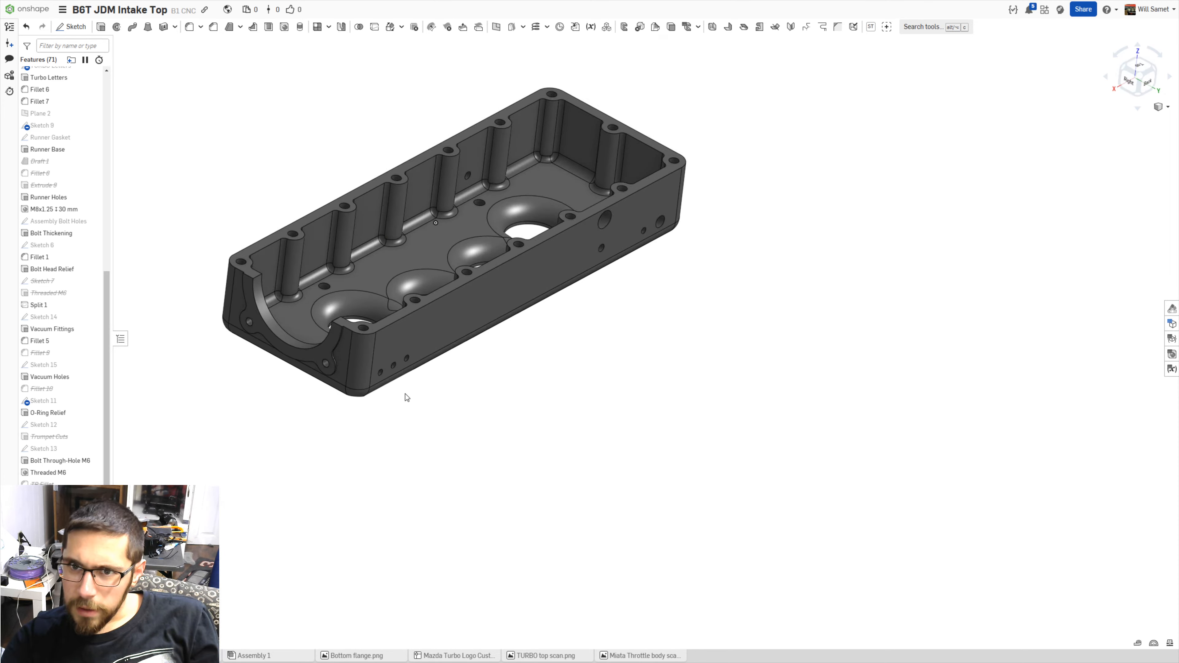
{"action": "mouse_move", "coordinate": [396, 238]}
{"action": "right_mouse_down"}
{"action": "mouse_move", "coordinate": [421, 256]}
{"action": "mouse_move", "coordinate": [408, 322]}
{"action": "mouse_move", "coordinate": [358, 309]}
{"action": "mouse_move", "coordinate": [398, 321]}
{"action": "mouse_move", "coordinate": [401, 249]}
{"action": "right_mouse_up"}
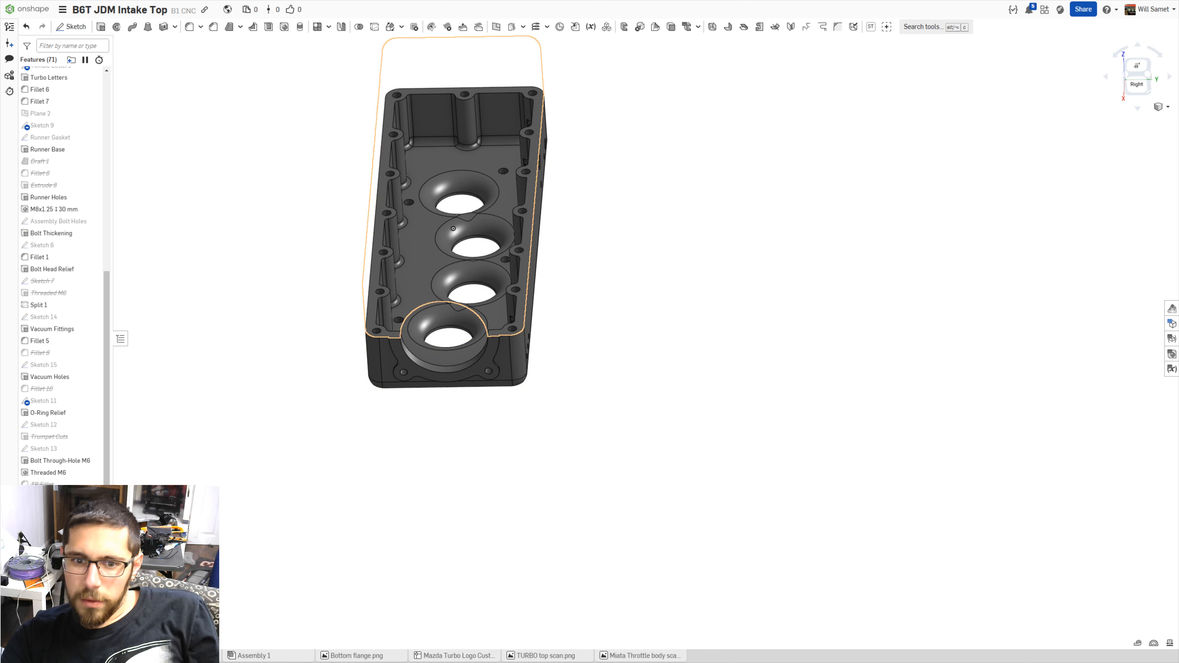
{"action": "key", "text": "shift+y"}
{"action": "right_click_drag", "start_coordinate": [488, 356], "coordinate": [406, 266]}
{"action": "scroll", "coordinate": [867, 349], "scroll_direction": "down", "scroll_amount": 10}
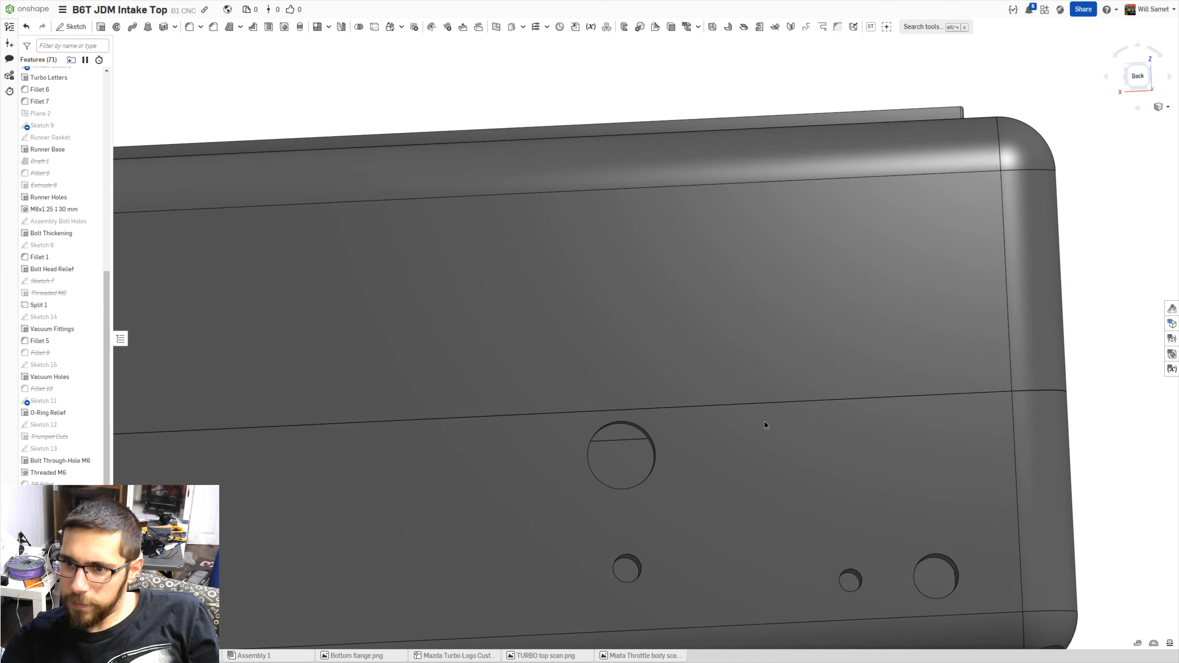
{"action": "right_click_drag", "start_coordinate": [765, 422], "coordinate": [754, 429]}
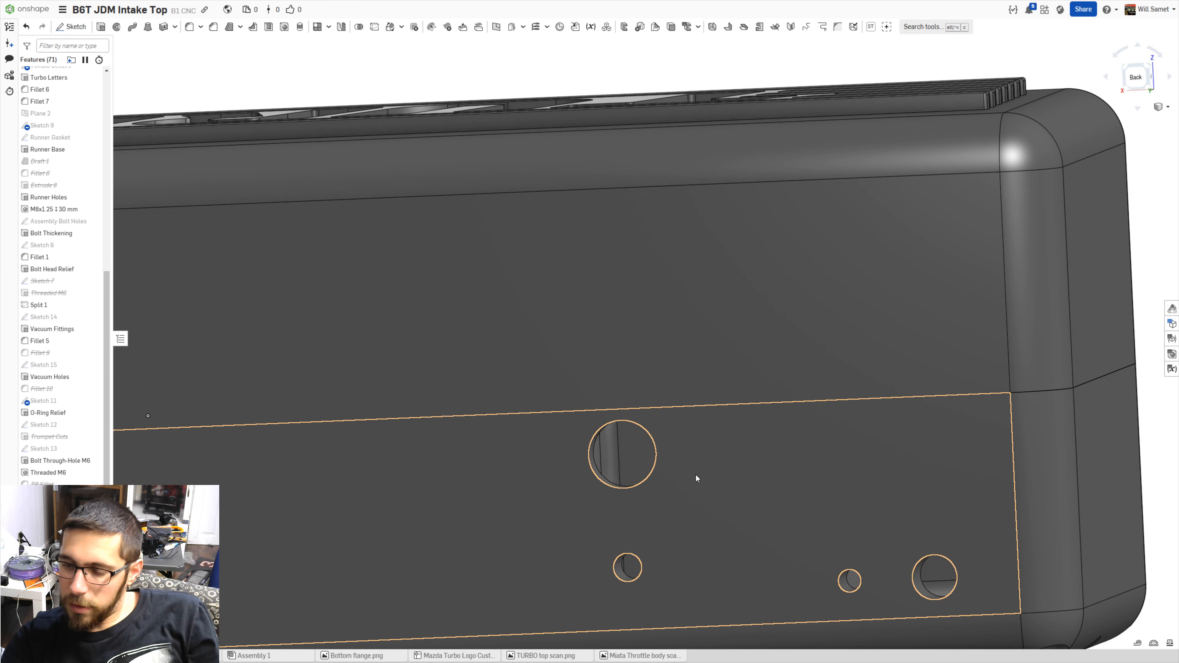
{"action": "scroll", "coordinate": [692, 476], "scroll_direction": "down", "scroll_amount": 3}
{"action": "scroll", "coordinate": [604, 436], "scroll_direction": "up", "scroll_amount": 5}
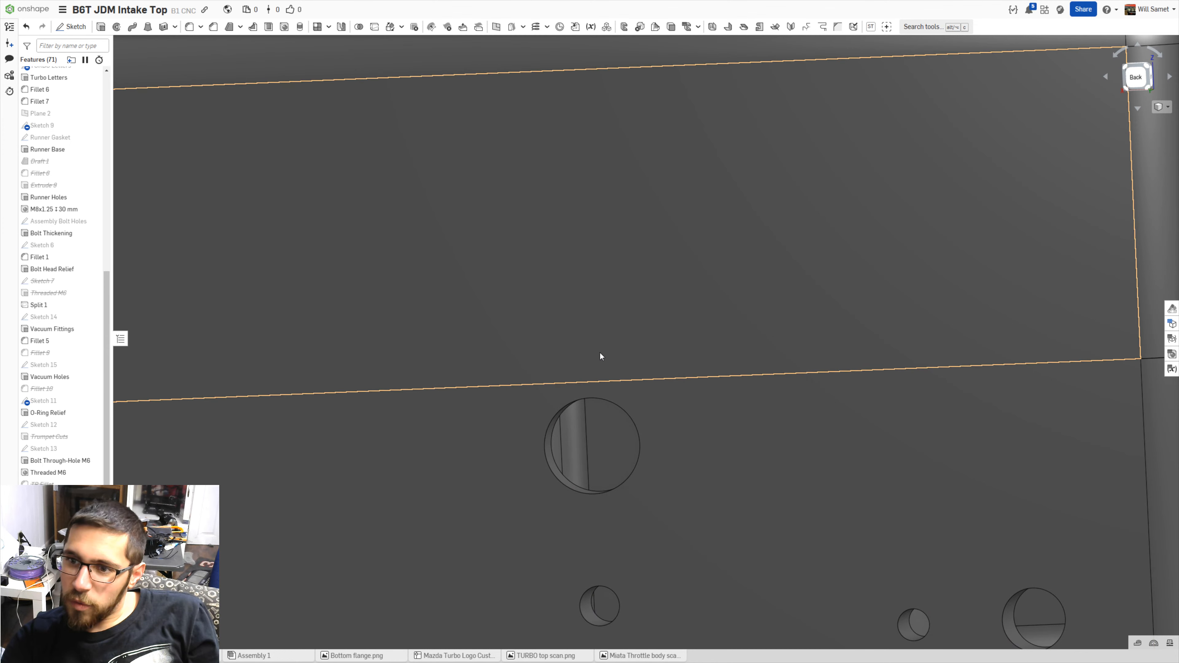
{"action": "scroll", "coordinate": [604, 425], "scroll_direction": "up", "scroll_amount": 3}
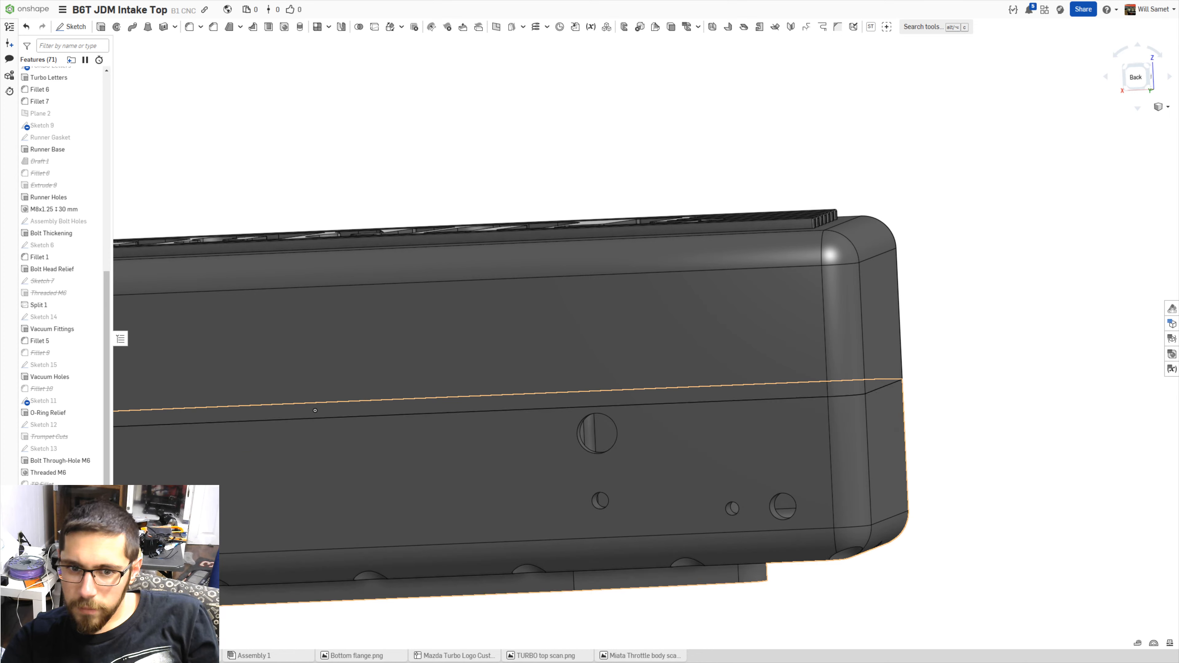
- Examine the large back-face hole against the bolt bosses and inner ribs, from outside and inside the lower half
{"action": "right_click_drag", "start_coordinate": [493, 446], "coordinate": [496, 486]}
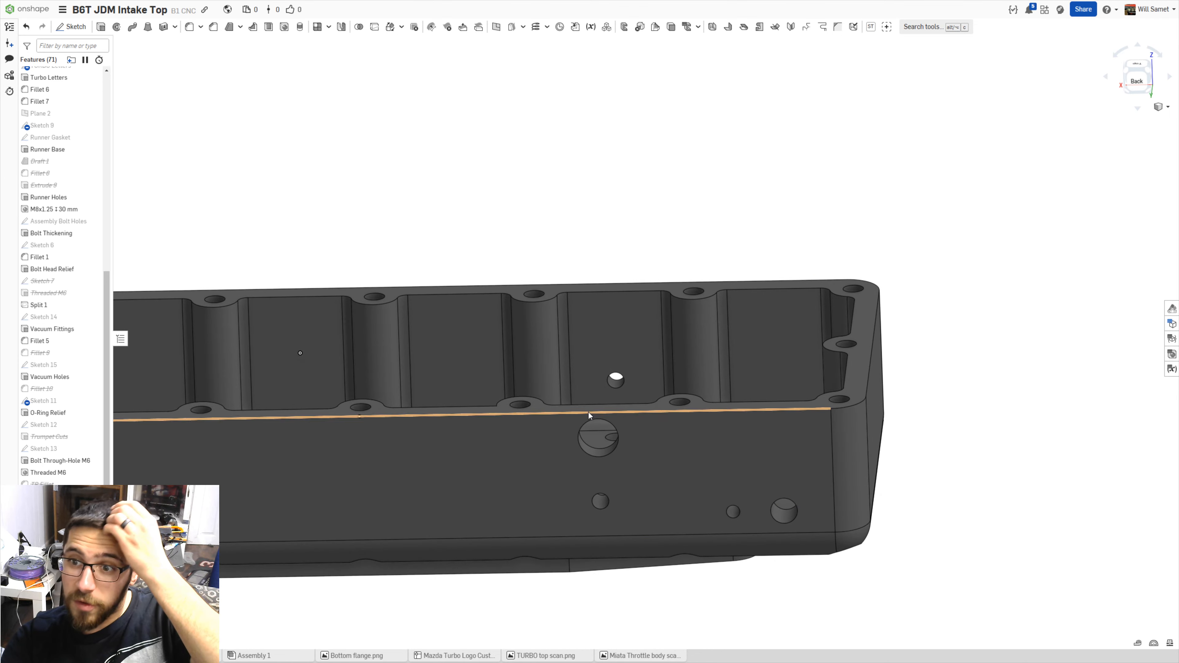
{"action": "right_click_drag", "start_coordinate": [300, 353], "coordinate": [464, 395]}
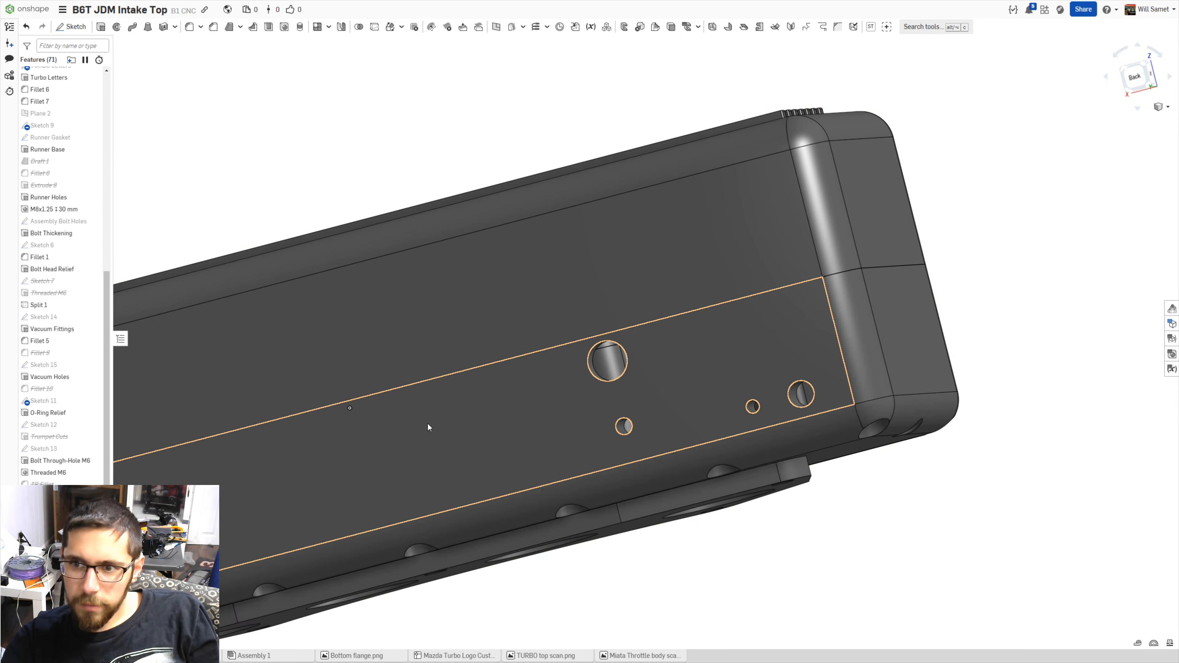
{"action": "scroll", "coordinate": [613, 348], "scroll_direction": "up", "scroll_amount": 3}
{"action": "scroll", "coordinate": [611, 348], "scroll_direction": "up", "scroll_amount": 5}
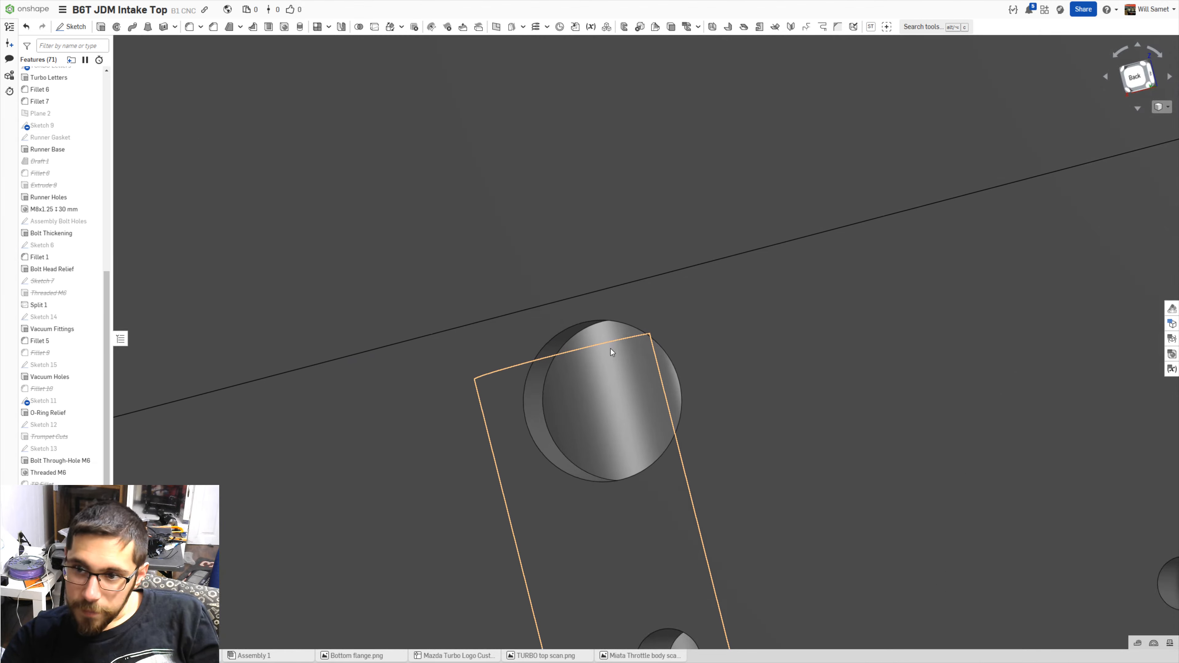
{"action": "scroll", "coordinate": [613, 375], "scroll_direction": "down", "scroll_amount": 3}
{"action": "scroll", "coordinate": [613, 377], "scroll_direction": "down", "scroll_amount": 3}
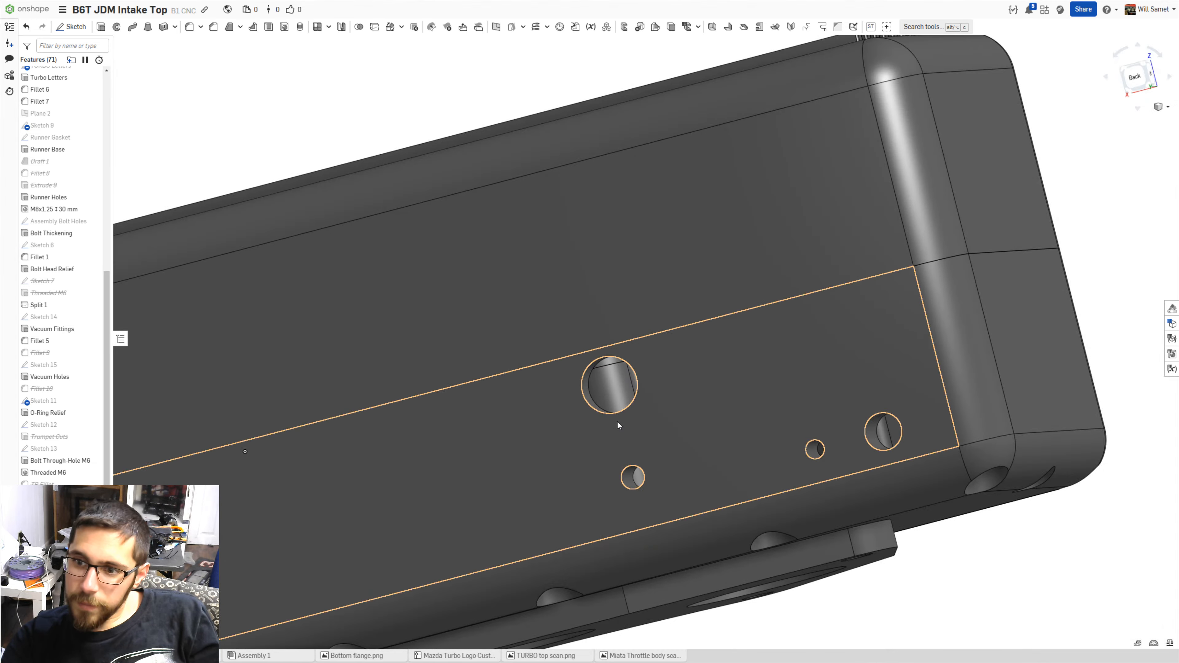
{"action": "right_click_drag", "start_coordinate": [618, 420], "coordinate": [566, 502]}
{"action": "scroll", "coordinate": [704, 473], "scroll_direction": "up", "scroll_amount": 3}
{"action": "right_click_drag", "start_coordinate": [704, 470], "coordinate": [694, 430]}
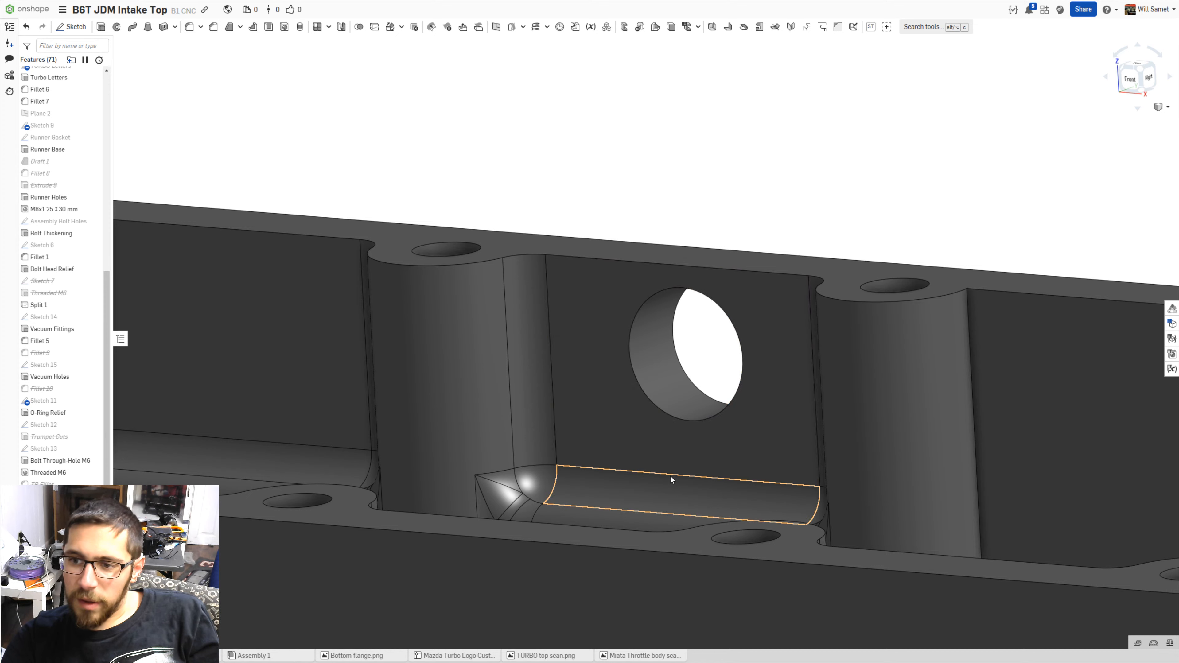
{"action": "scroll", "coordinate": [678, 434], "scroll_direction": "down", "scroll_amount": 5}
{"action": "right_click_drag", "start_coordinate": [643, 264], "coordinate": [669, 279]}
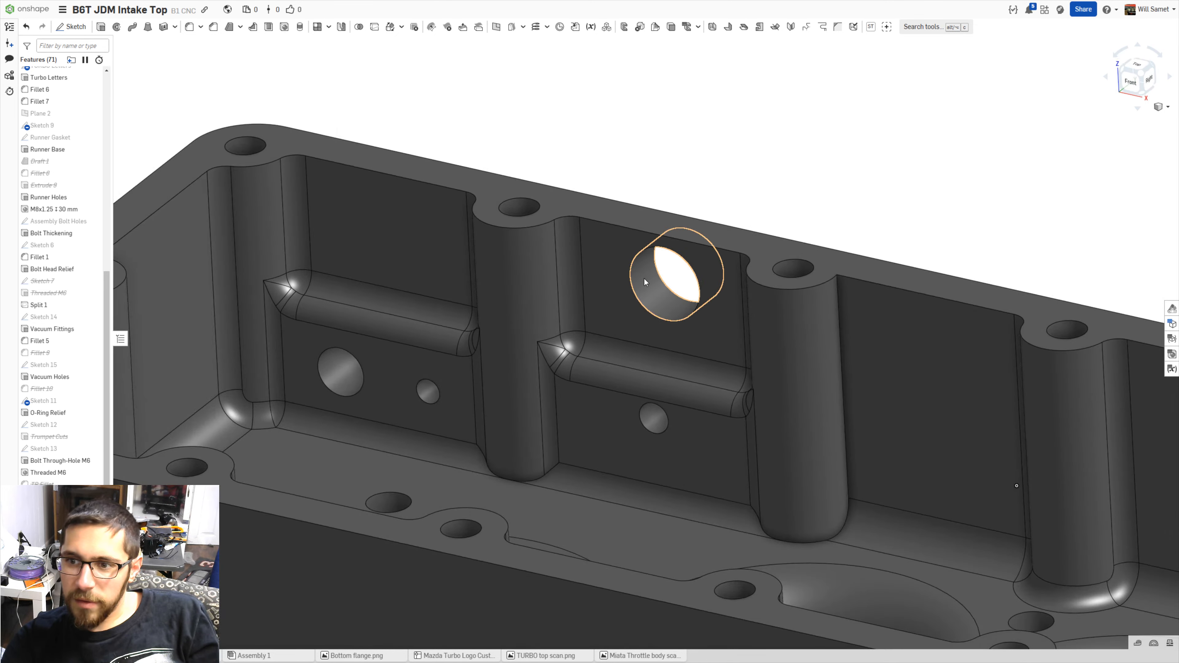
- In Sketch 15, set the small circle's vertical offset from the centerline, below the 12 mm circle, to 2 mm
{"action": "double_click", "coordinate": [45, 365]}
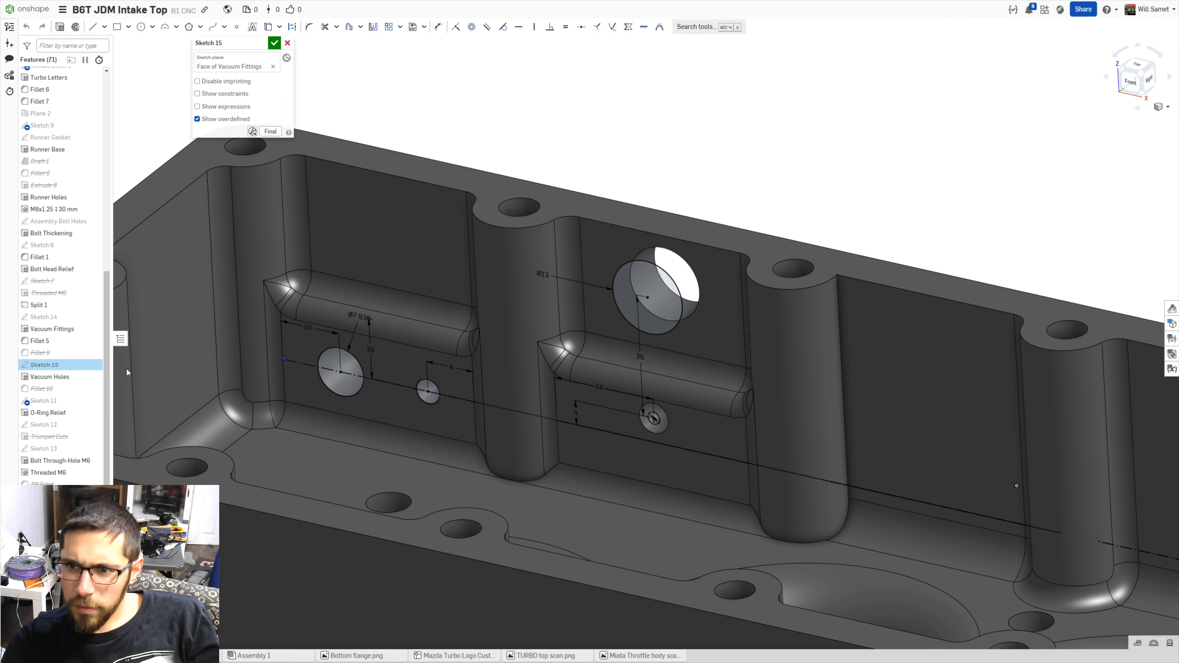
{"action": "key", "text": "d"}
{"action": "double_click", "coordinate": [576, 411]}
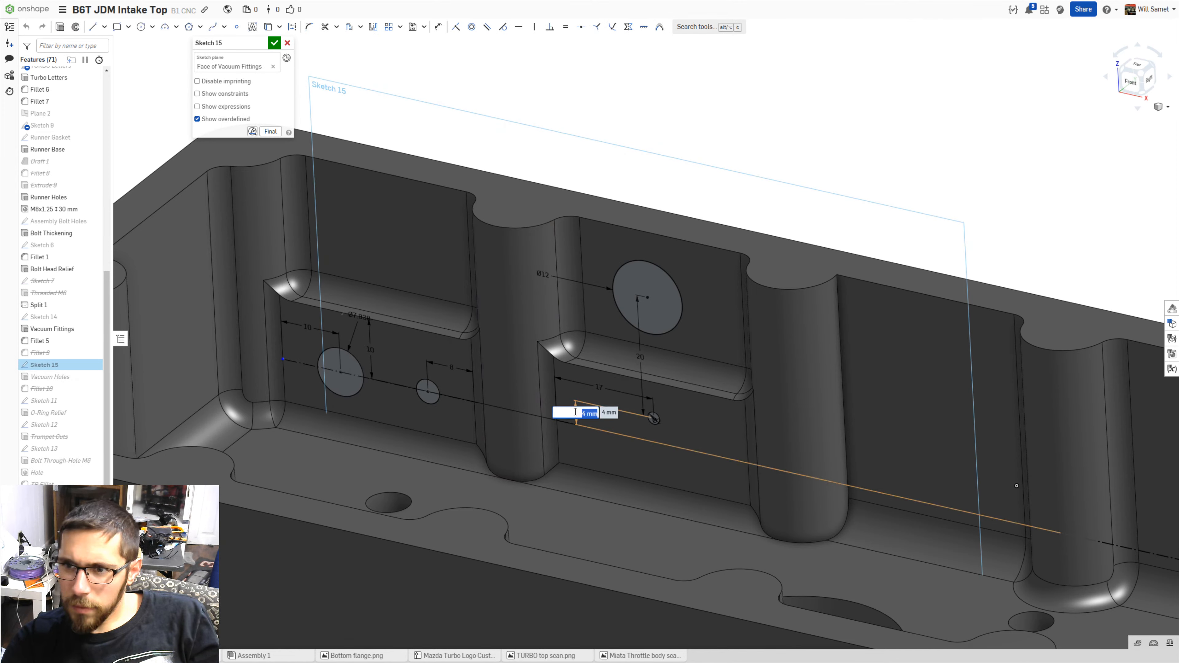
{"action": "key", "text": "Down"}
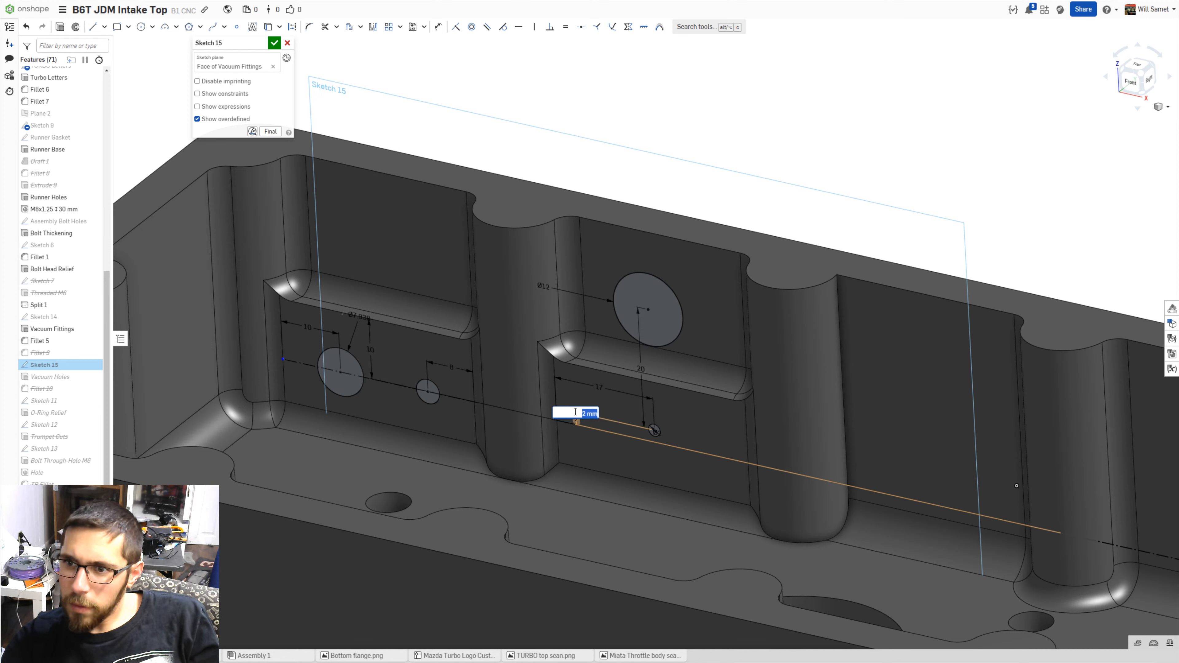
{"action": "key", "text": "Up"}
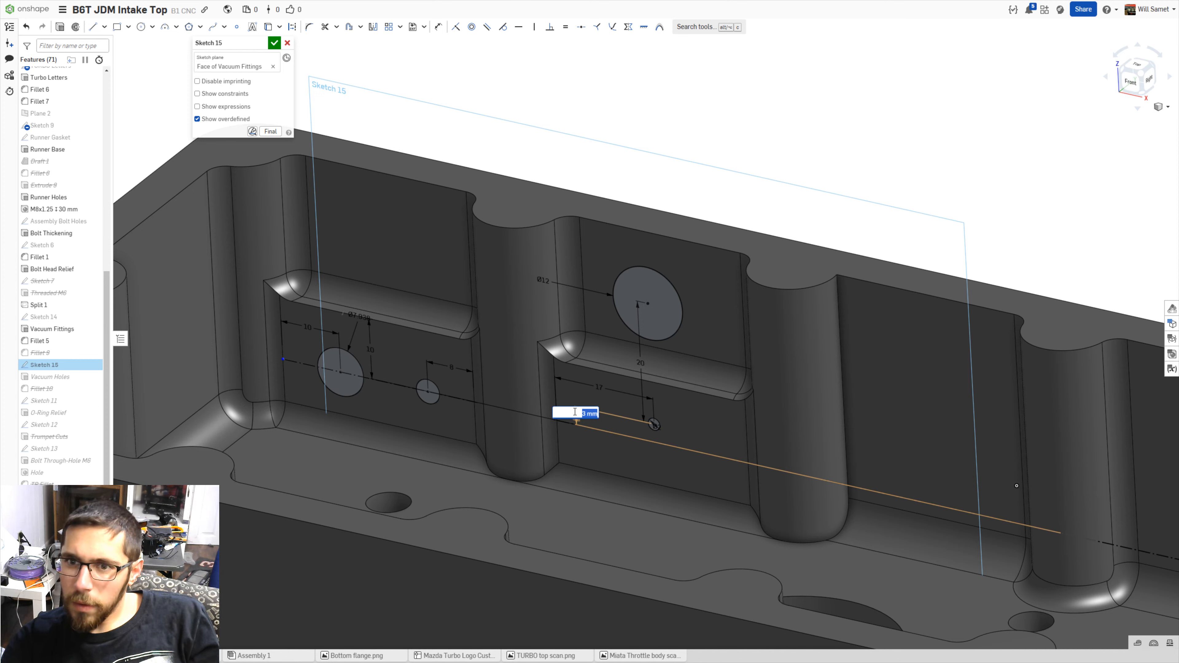
{"action": "key", "text": "Down"}
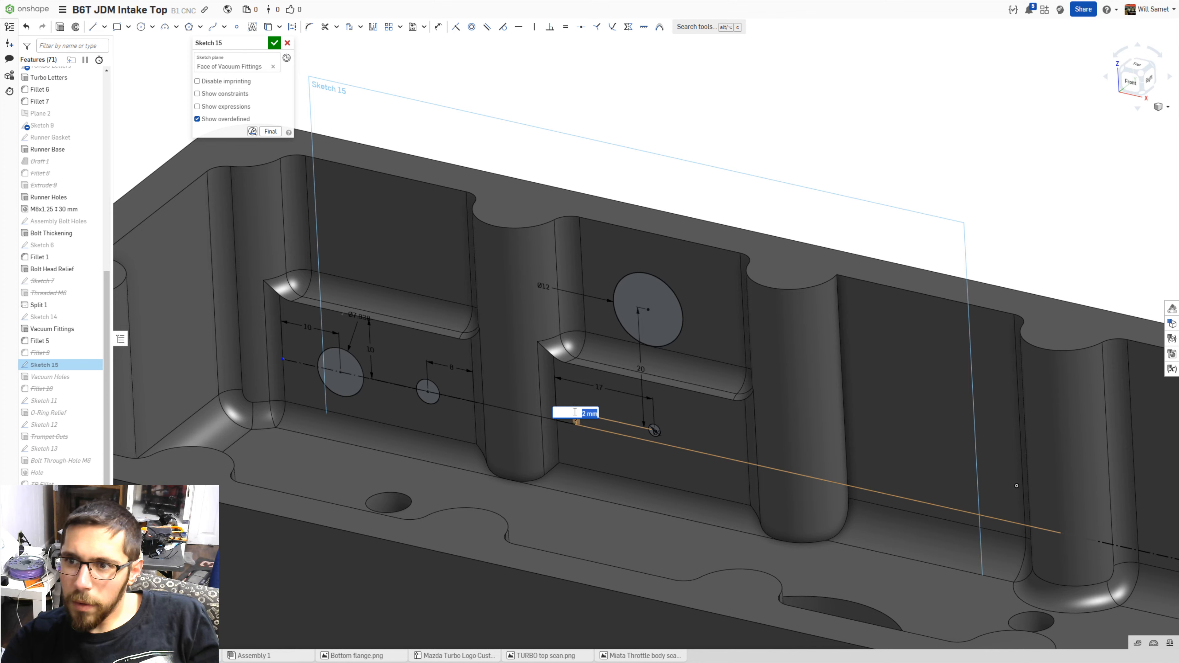
{"action": "left_click", "coordinate": [287, 42]}
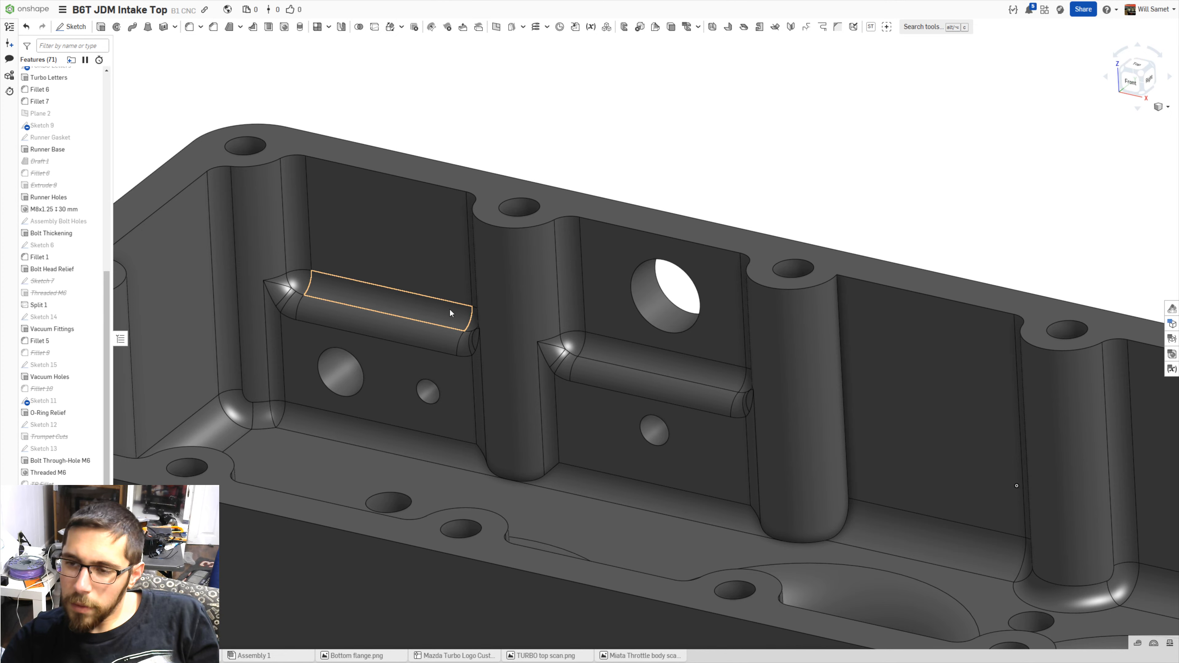
- Examine the repositioned holes against the ribs and bolt bosses from inside the lower half, and from straight behind
{"action": "right_click_drag", "start_coordinate": [450, 308], "coordinate": [493, 315]}
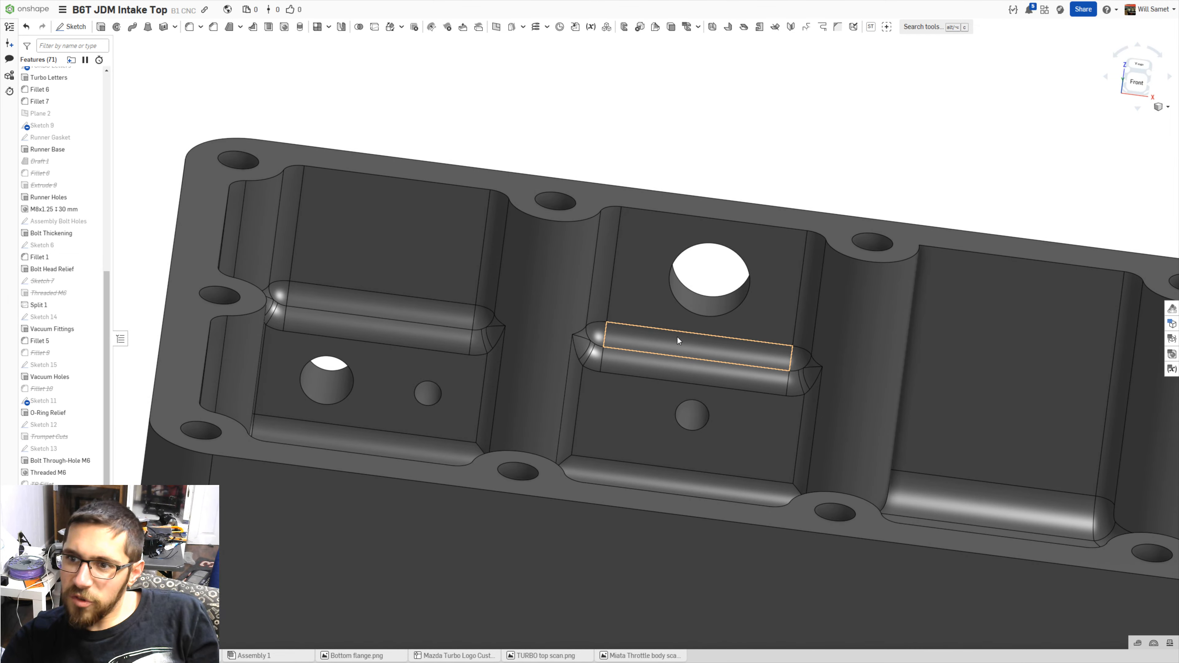
{"action": "scroll", "coordinate": [716, 344], "scroll_direction": "up", "scroll_amount": 2}
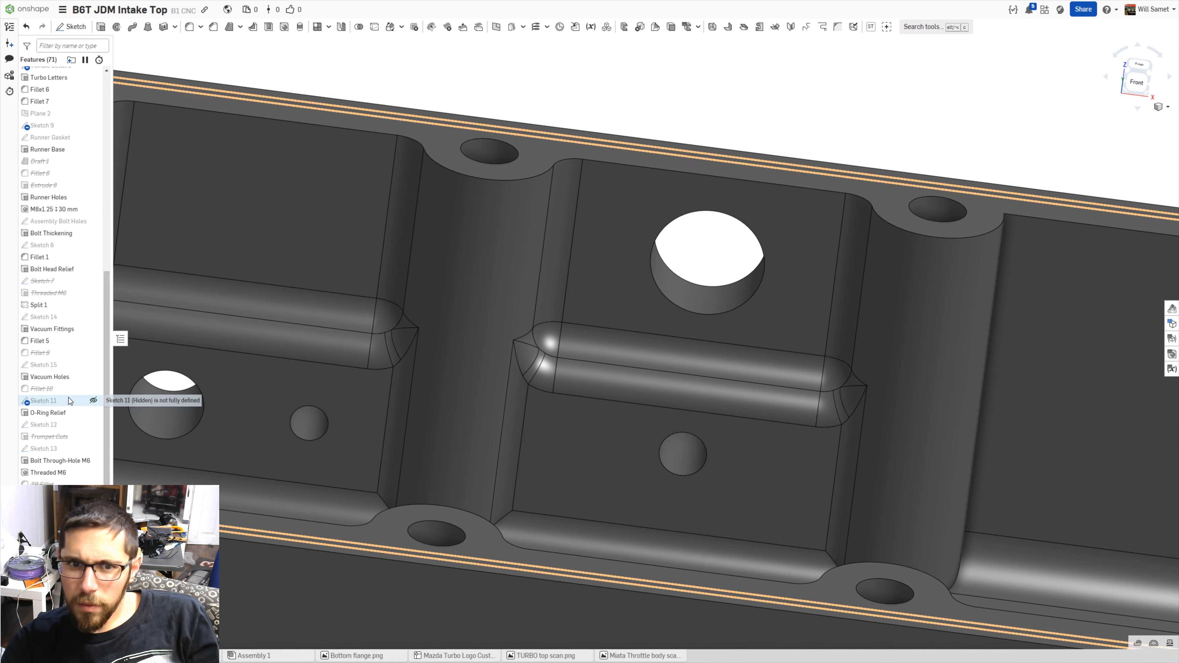
{"action": "scroll", "coordinate": [696, 349], "scroll_direction": "down", "scroll_amount": 5}
{"action": "right_click_drag", "start_coordinate": [663, 366], "coordinate": [936, 234]}
{"action": "left_click", "coordinate": [1133, 77]}
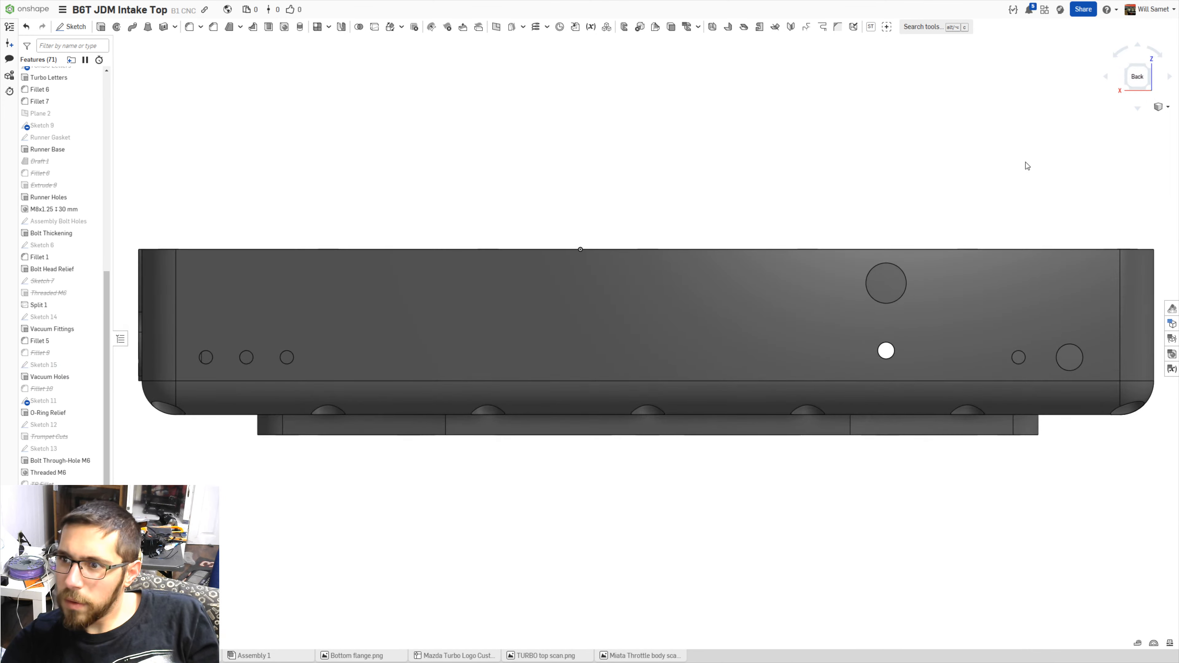
{"action": "scroll", "coordinate": [1006, 293], "scroll_direction": "up", "scroll_amount": 5}
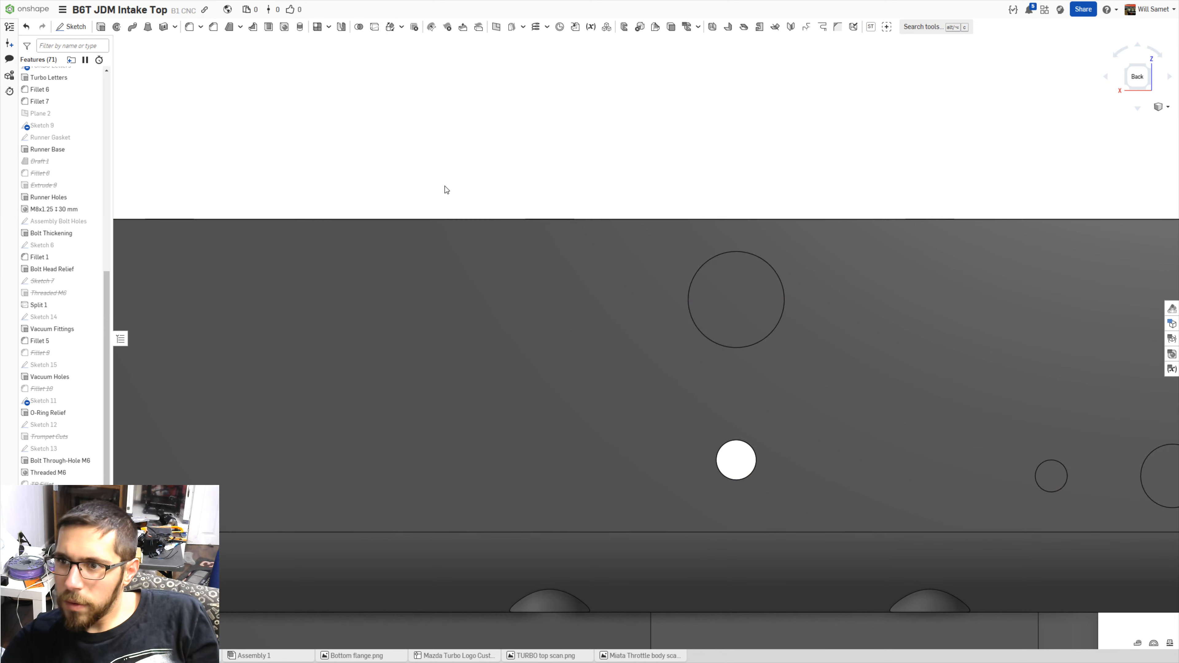
{"action": "double_click", "coordinate": [77, 318]}
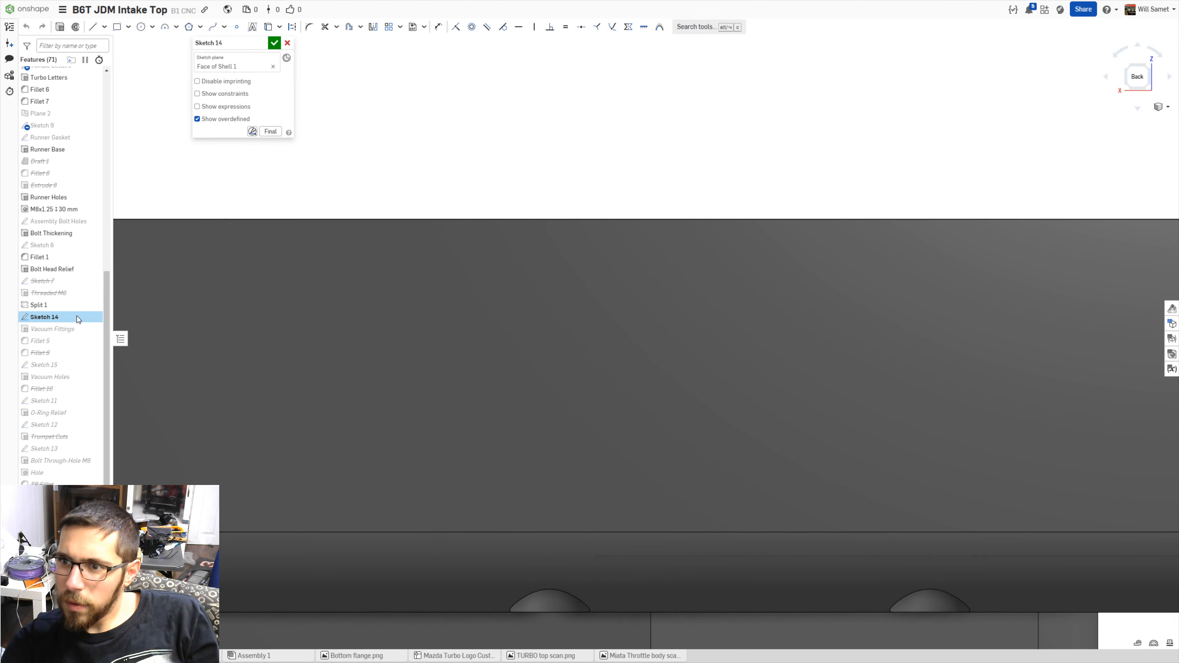
{"action": "left_click", "coordinate": [274, 42]}
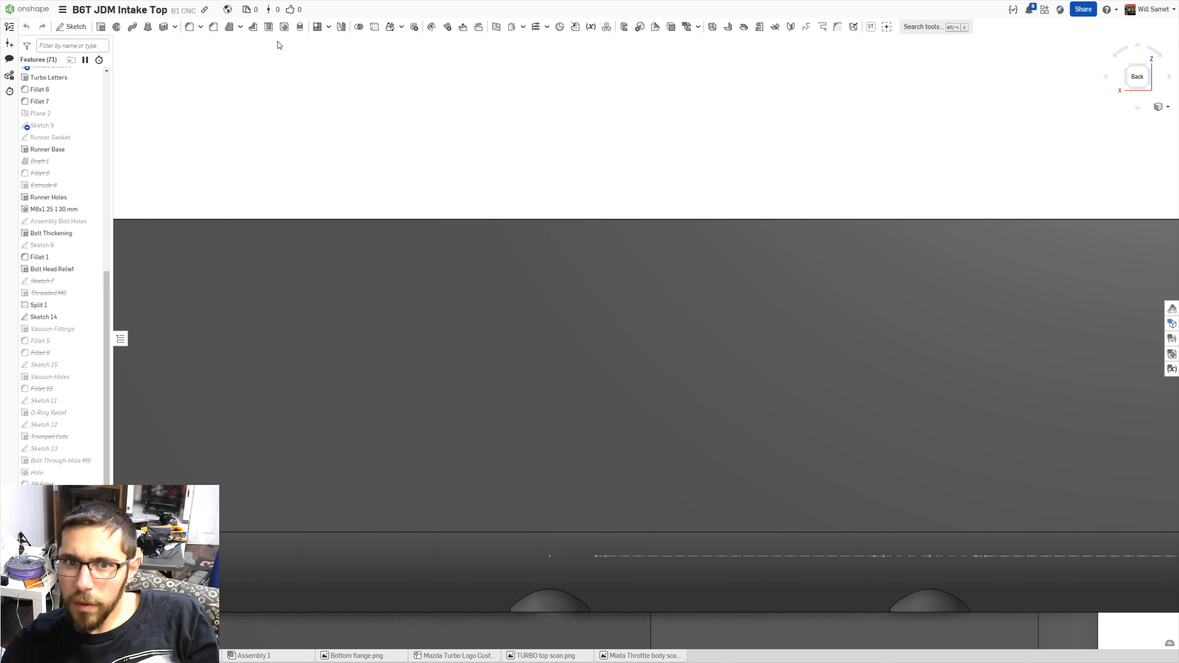
{"action": "left_click", "coordinate": [97, 317]}
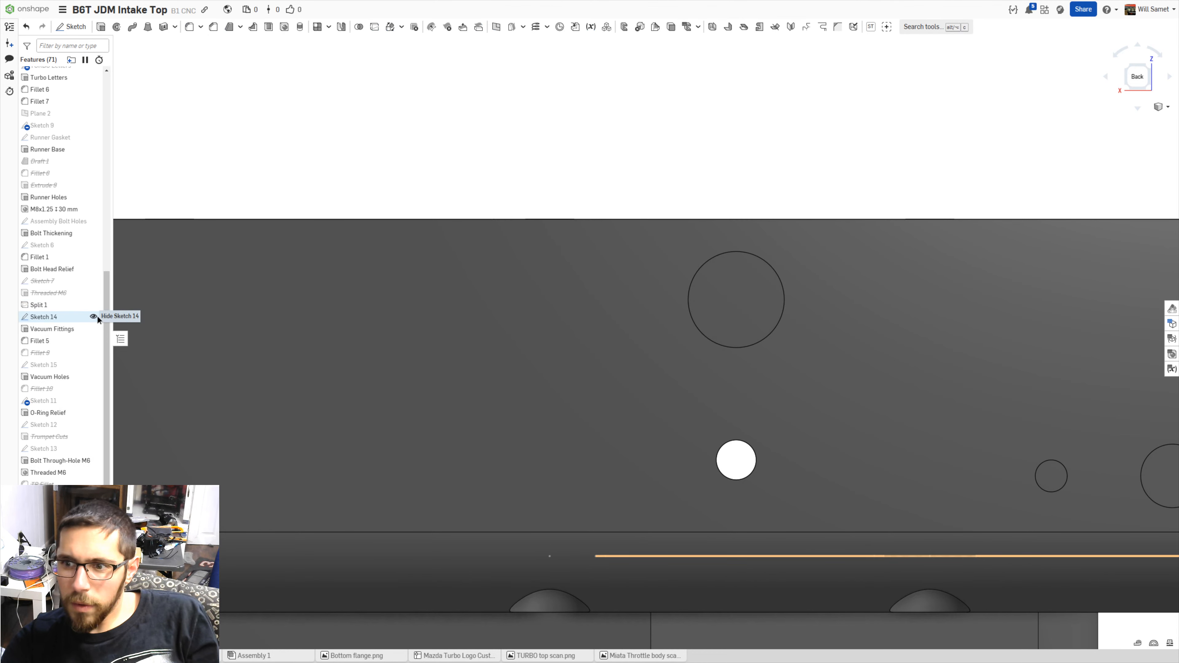
{"action": "left_click", "coordinate": [97, 316]}
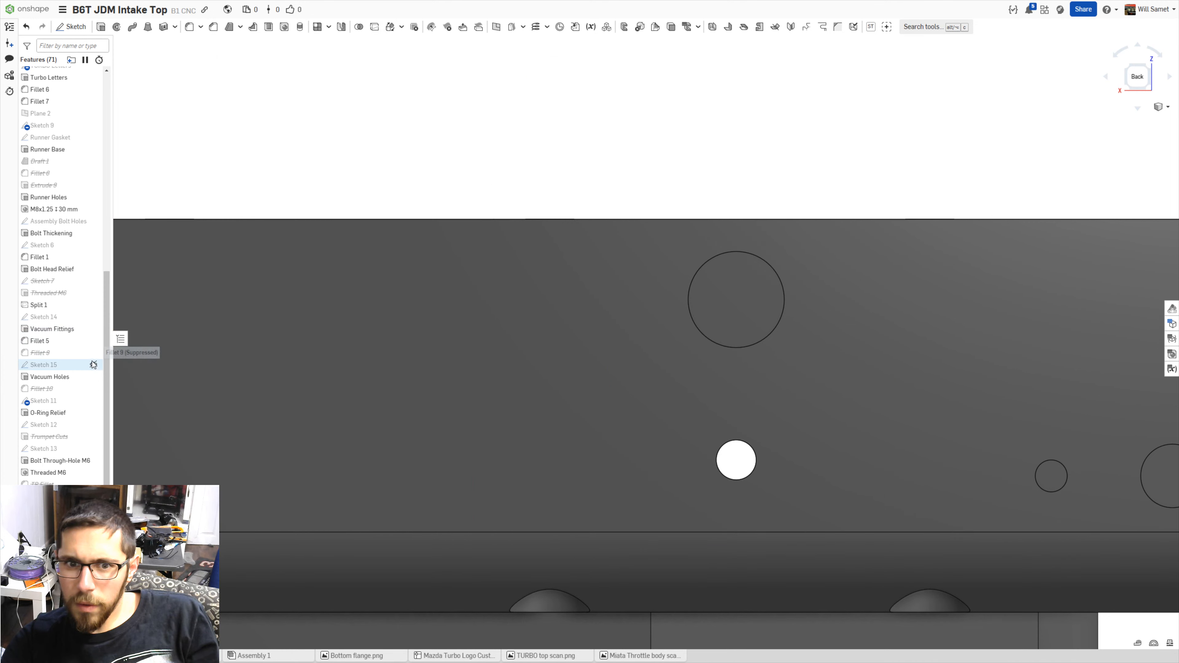
- Show Sketch 15 and examine its hole dimensions from behind and its circle positions against the holes from inside the lower half
{"action": "left_click", "coordinate": [93, 365]}
{"action": "left_click", "coordinate": [57, 370]}
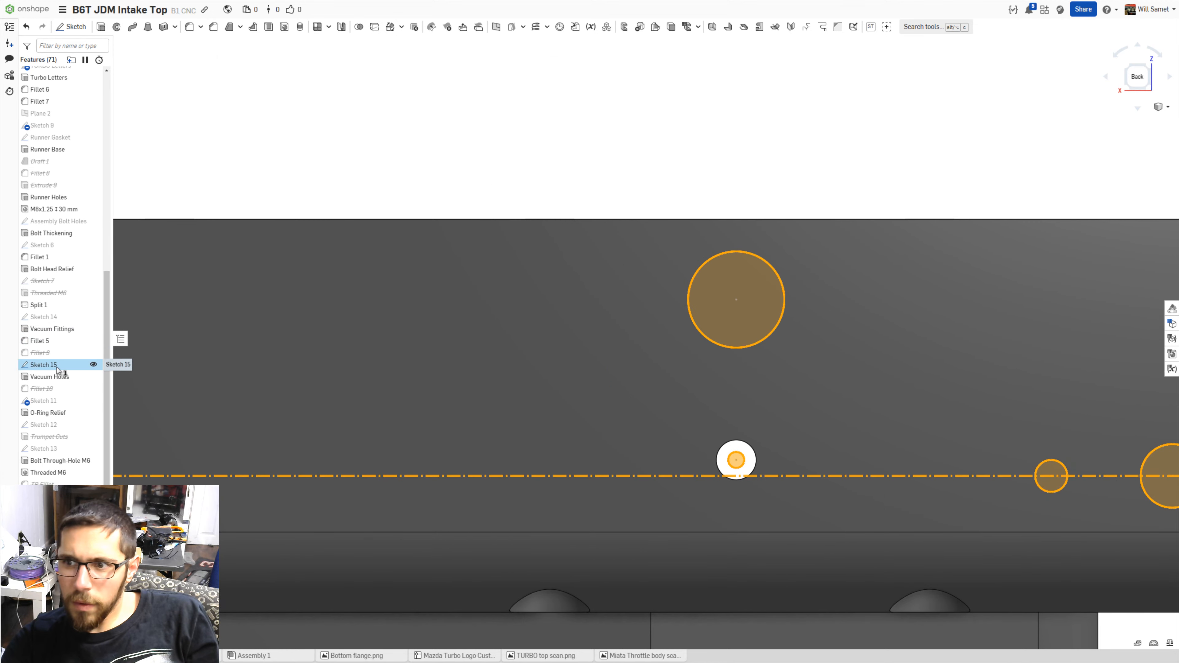
{"action": "double_click", "coordinate": [57, 365]}
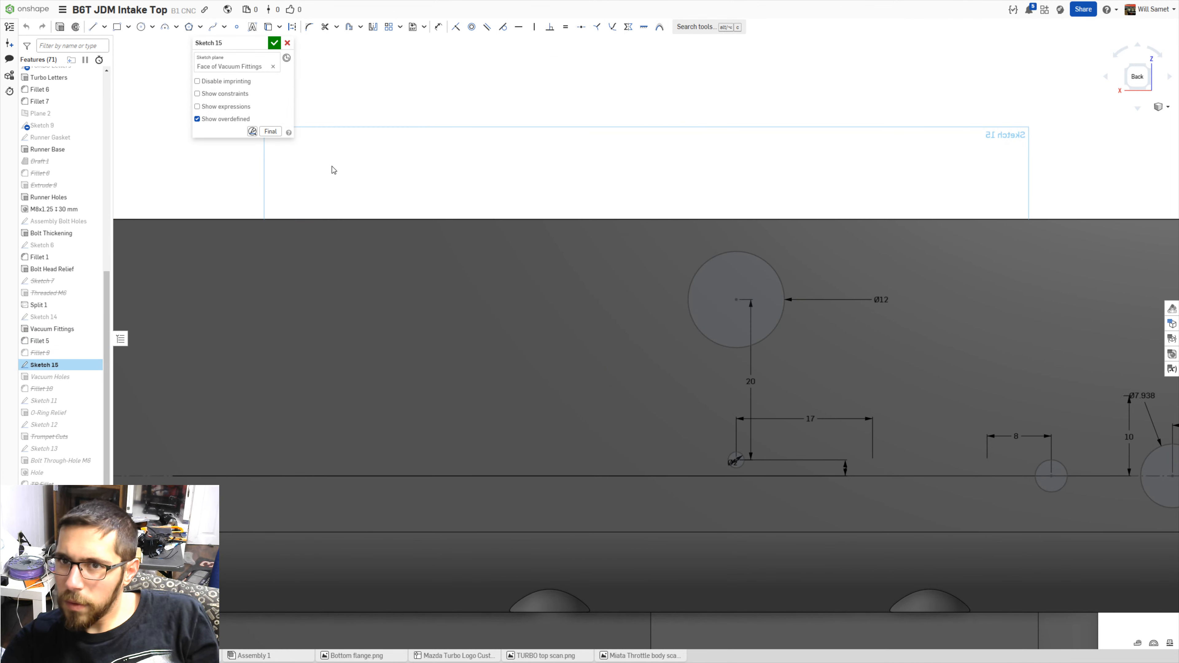
{"action": "left_click", "coordinate": [274, 44]}
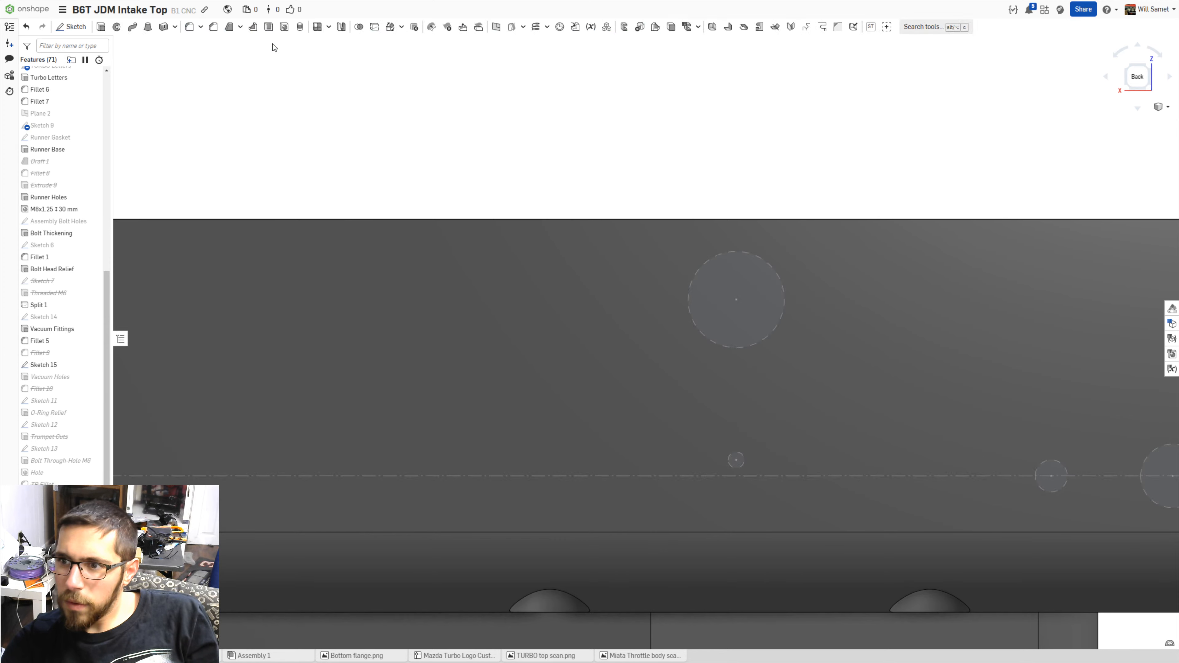
{"action": "scroll", "coordinate": [470, 268], "scroll_direction": "down", "scroll_amount": 3}
{"action": "right_click_drag", "start_coordinate": [470, 268], "coordinate": [447, 317]}
{"action": "scroll", "coordinate": [208, 306], "scroll_direction": "down", "scroll_amount": 5}
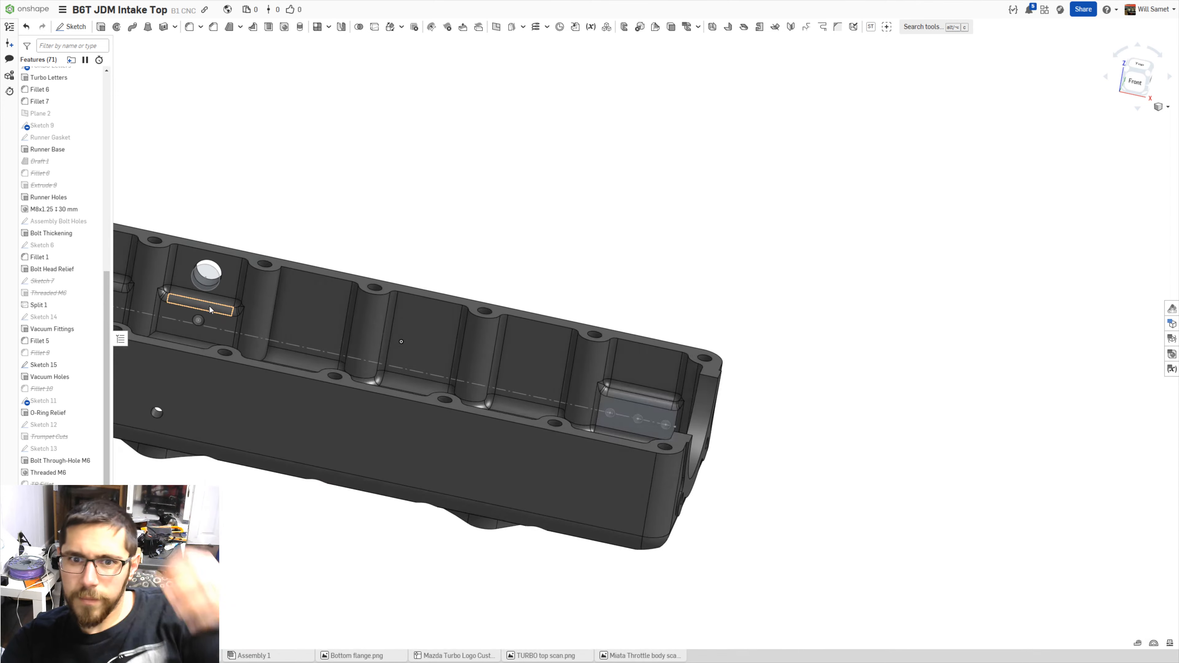
{"action": "scroll", "coordinate": [349, 350], "scroll_direction": "up", "scroll_amount": 6}
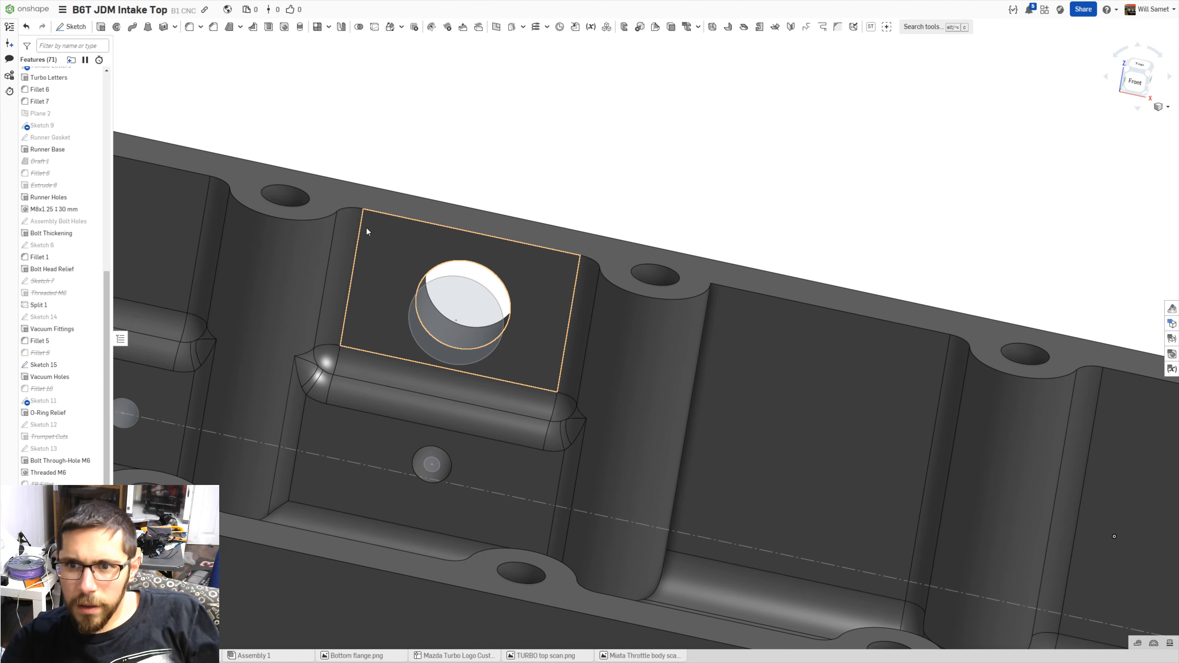
{"action": "right_click_drag", "start_coordinate": [366, 227], "coordinate": [308, 215]}
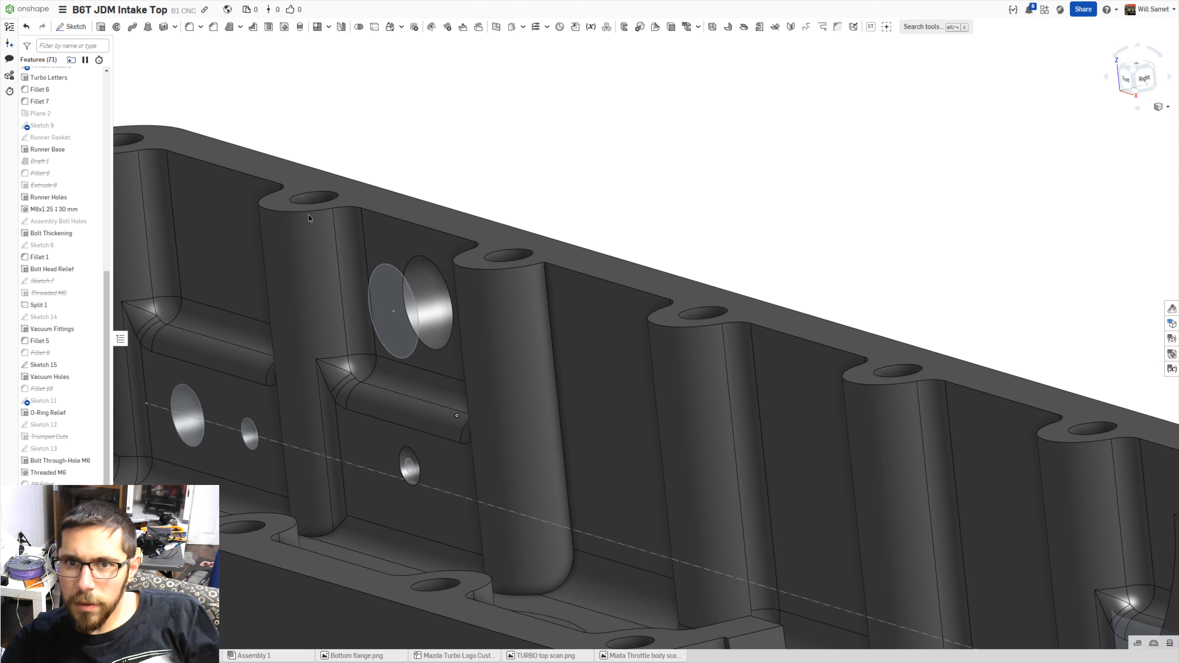
- Reopen Sketch 15, examine the 12 mm circle's clearance to the rib and bolt bosses from several angles, and hide the sketch
{"action": "double_click", "coordinate": [68, 366]}
{"action": "scroll", "coordinate": [344, 385], "scroll_direction": "up", "scroll_amount": 2}
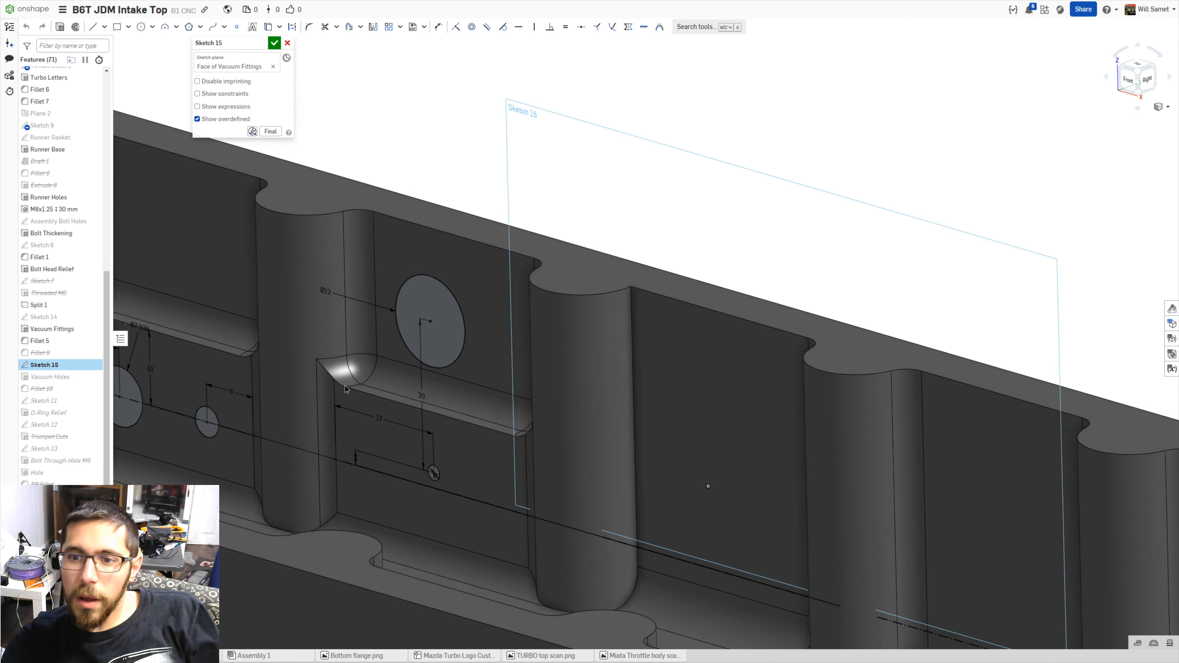
{"action": "scroll", "coordinate": [308, 411], "scroll_direction": "up", "scroll_amount": 2}
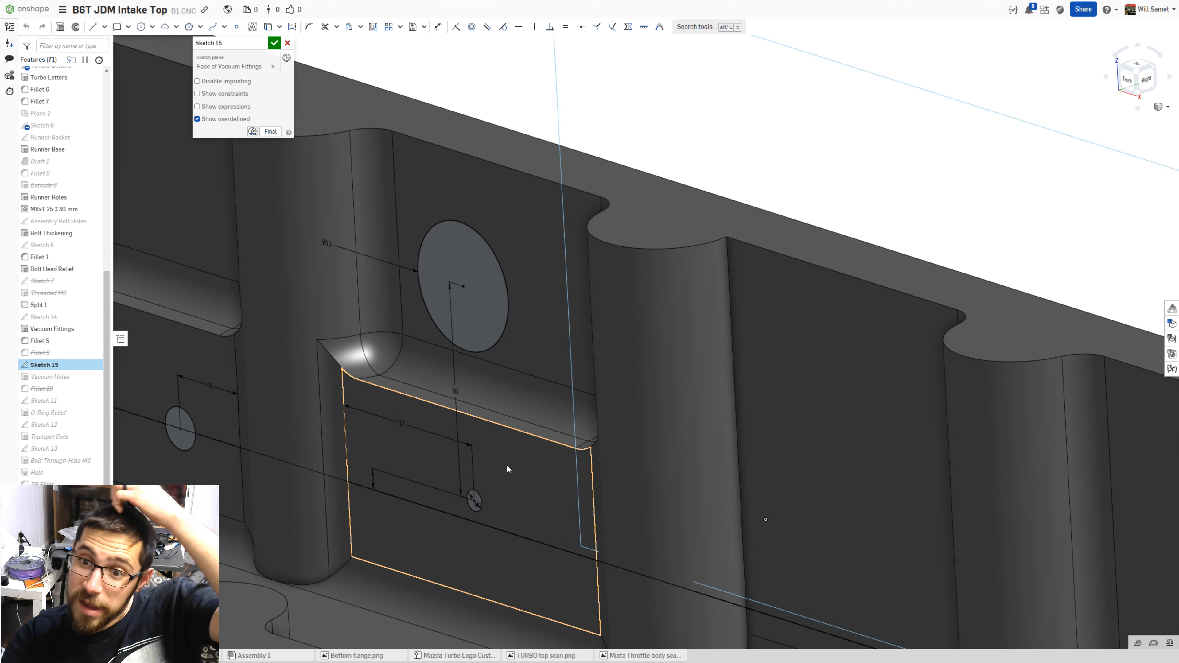
{"action": "right_click_drag", "start_coordinate": [477, 461], "coordinate": [525, 478]}
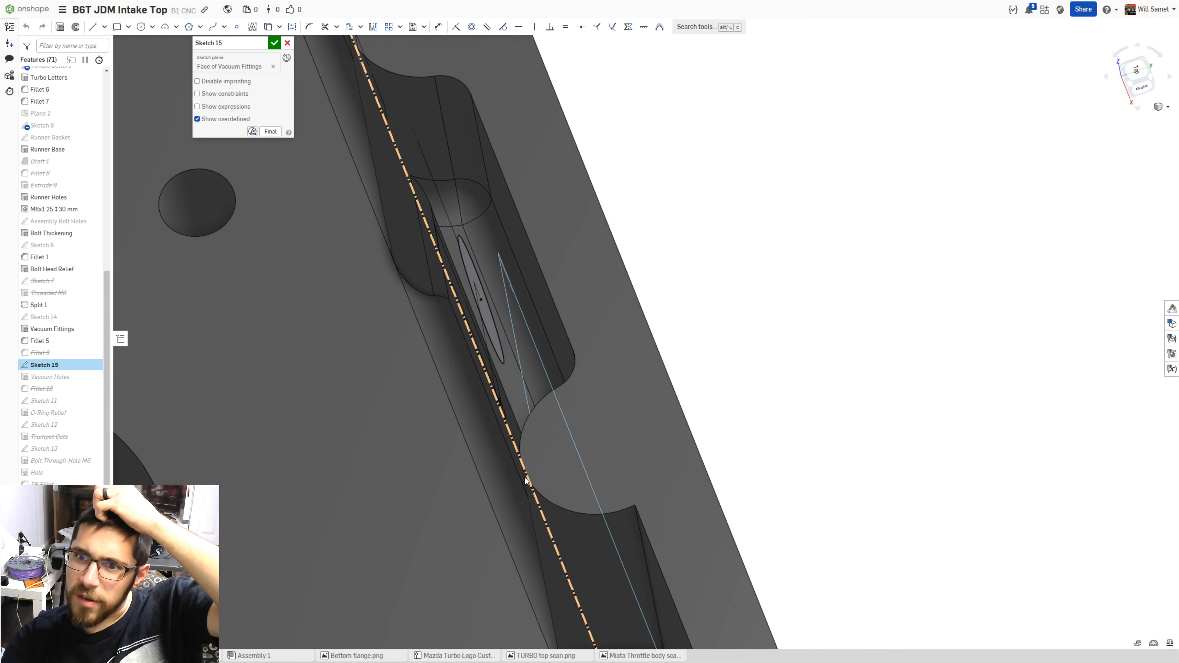
{"action": "right_click_drag", "start_coordinate": [485, 312], "coordinate": [488, 295]}
{"action": "key", "text": "n"}
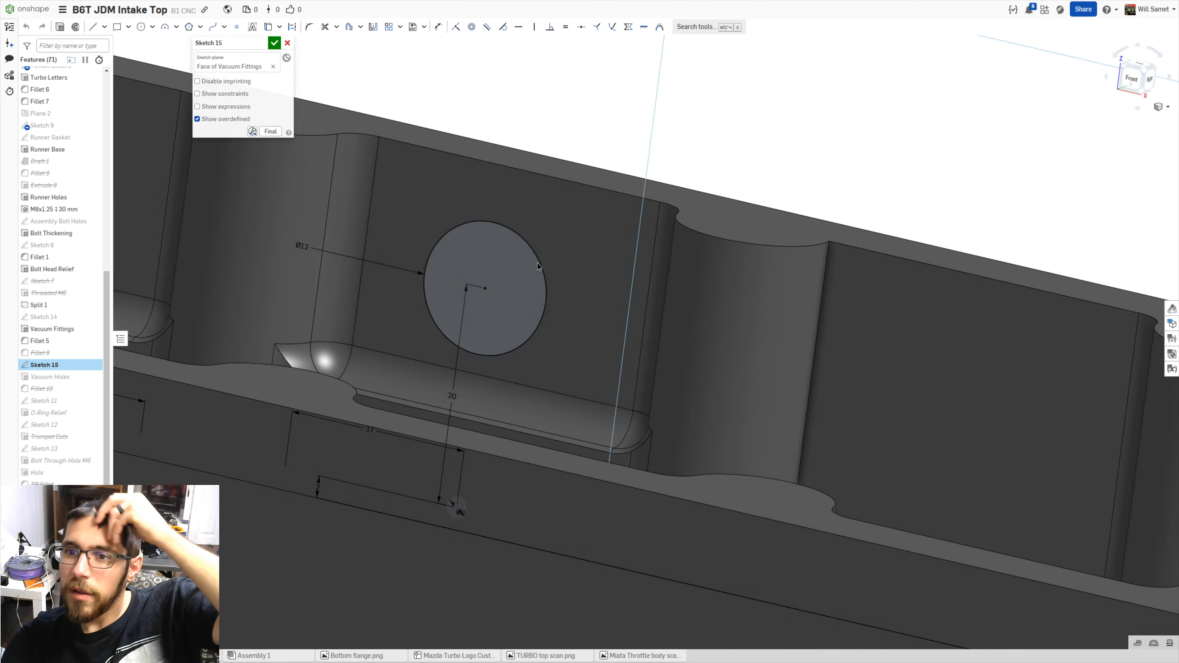
{"action": "mouse_move", "coordinate": [550, 249]}
{"action": "right_mouse_down"}
{"action": "mouse_move", "coordinate": [562, 288]}
{"action": "mouse_move", "coordinate": [528, 282]}
{"action": "right_mouse_up"}
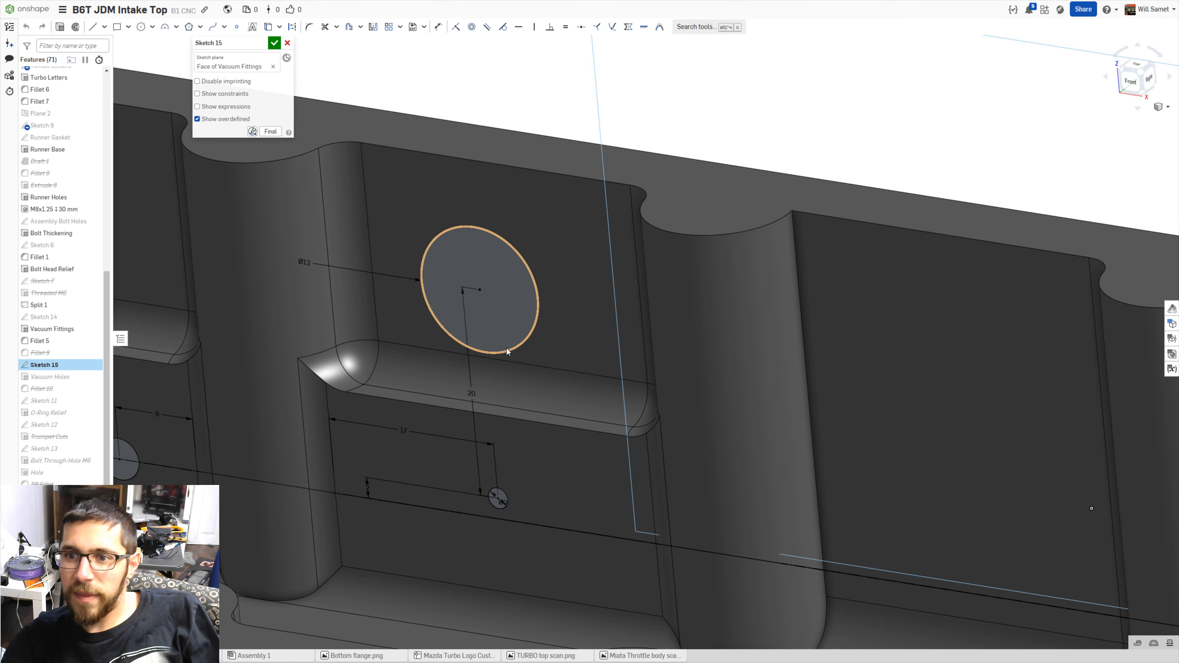
{"action": "mouse_move", "coordinate": [513, 361]}
{"action": "right_mouse_down"}
{"action": "mouse_move", "coordinate": [540, 352]}
{"action": "mouse_move", "coordinate": [534, 302]}
{"action": "mouse_move", "coordinate": [544, 345]}
{"action": "mouse_move", "coordinate": [524, 353]}
{"action": "right_mouse_up"}
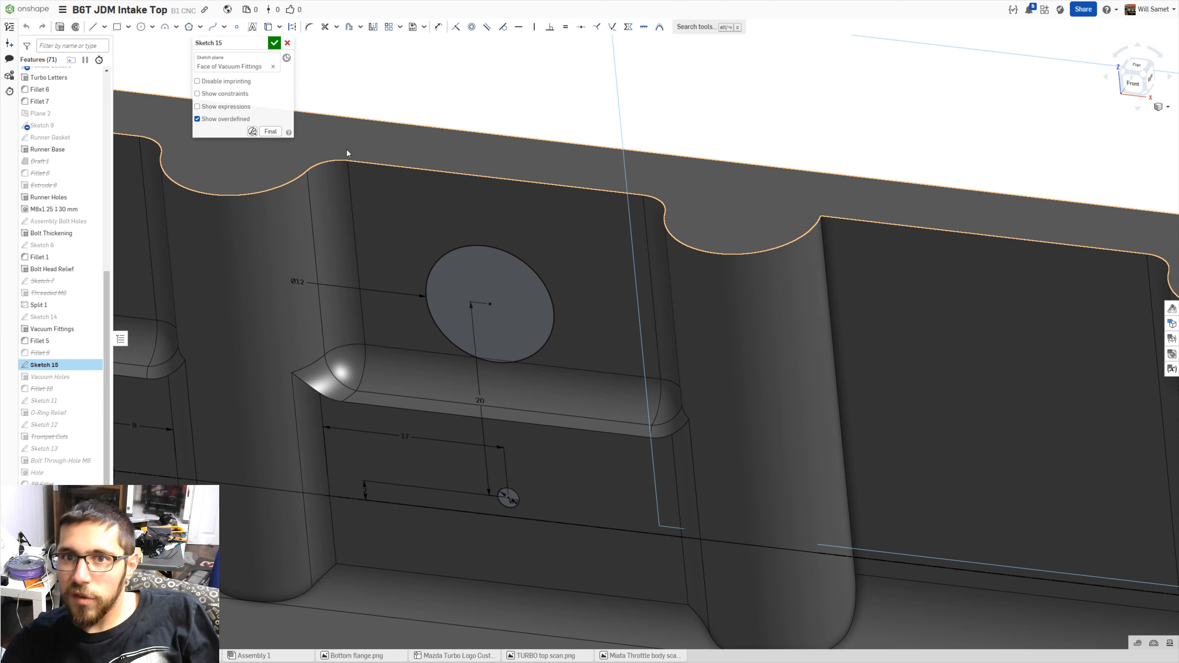
{"action": "left_click", "coordinate": [1129, 91]}
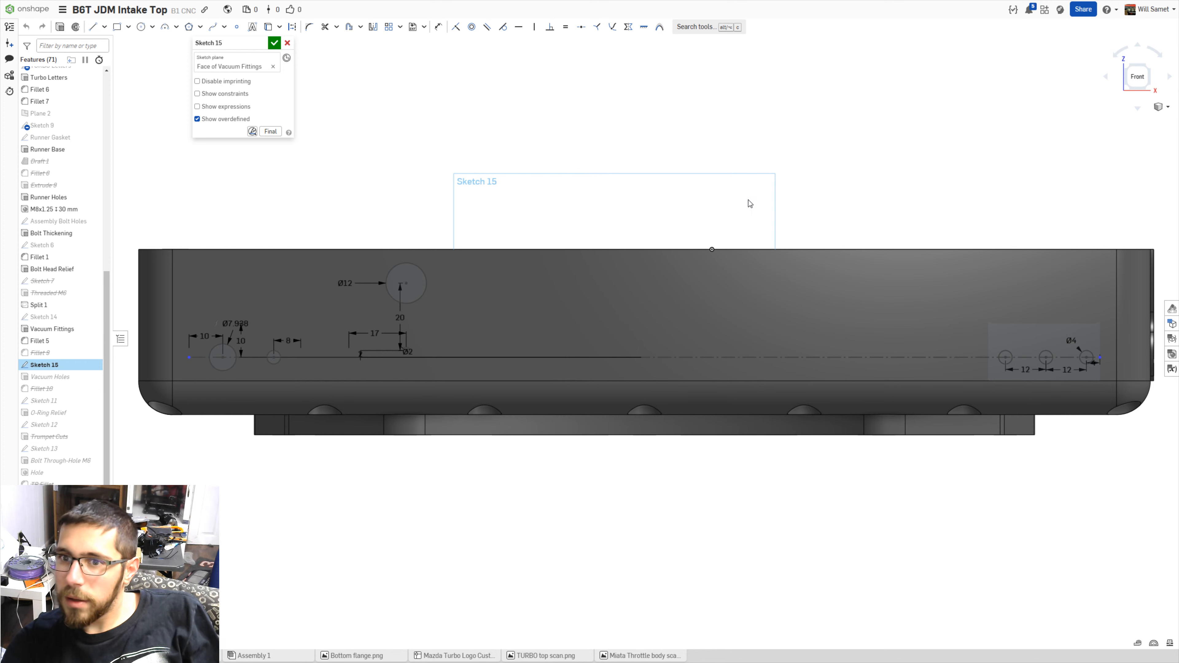
{"action": "left_click", "coordinate": [274, 43]}
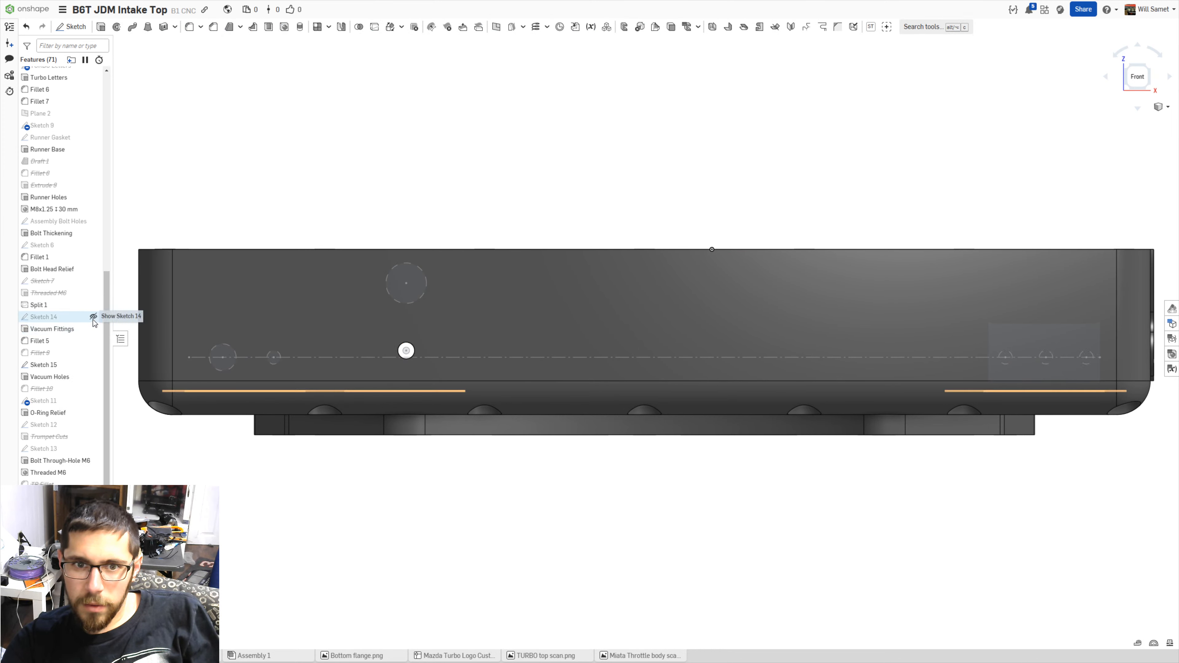
{"action": "left_click", "coordinate": [93, 377]}
- Set the M6 tapped hole placed from Sketch 15 to Blind termination and pick the intake's lower half as its merge scope
{"action": "scroll", "coordinate": [419, 454], "scroll_direction": "down", "scroll_amount": 3}
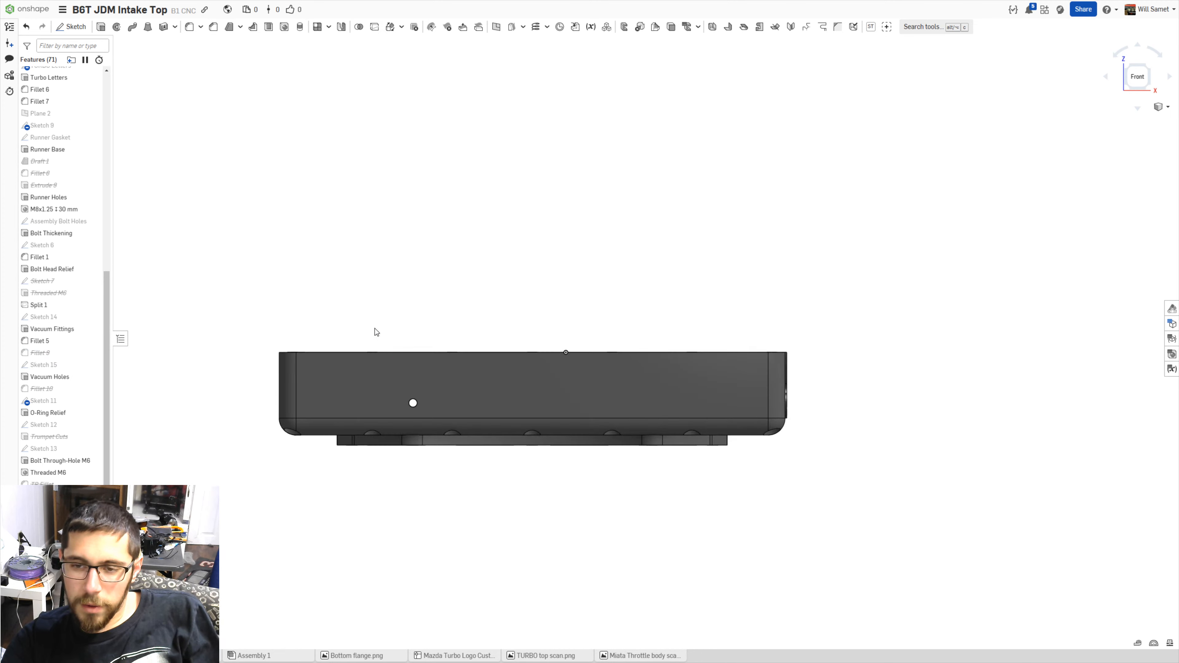
{"action": "right_click_drag", "start_coordinate": [377, 332], "coordinate": [392, 365]}
{"action": "scroll", "coordinate": [423, 405], "scroll_direction": "up", "scroll_amount": 3}
{"action": "scroll", "coordinate": [413, 421], "scroll_direction": "up", "scroll_amount": 2}
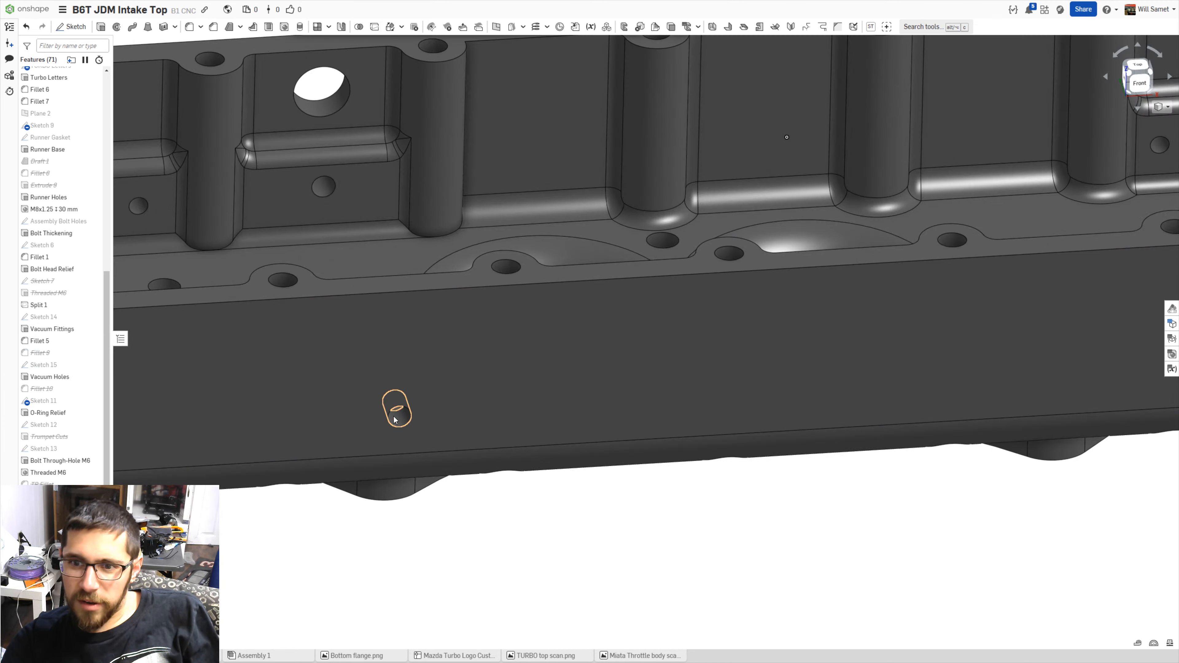
{"action": "scroll", "coordinate": [407, 421], "scroll_direction": "down", "scroll_amount": 4}
{"action": "right_click_drag", "start_coordinate": [413, 431], "coordinate": [401, 391]}
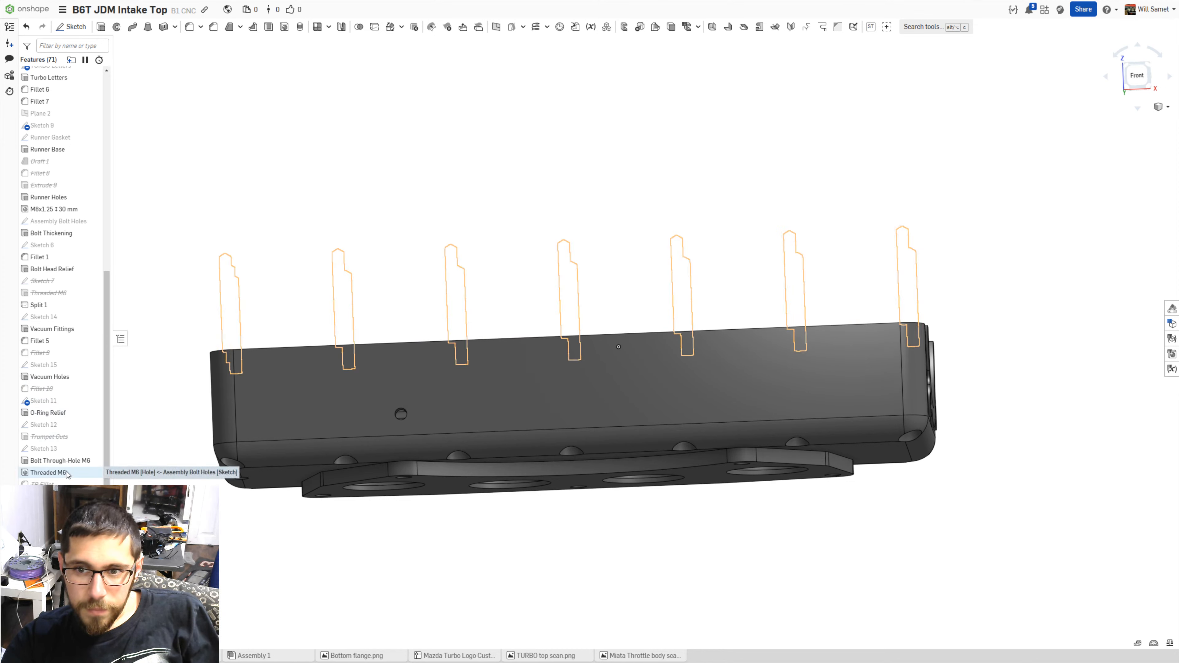
{"action": "scroll", "coordinate": [69, 469], "scroll_direction": "down", "scroll_amount": 1}
{"action": "double_click", "coordinate": [60, 502]}
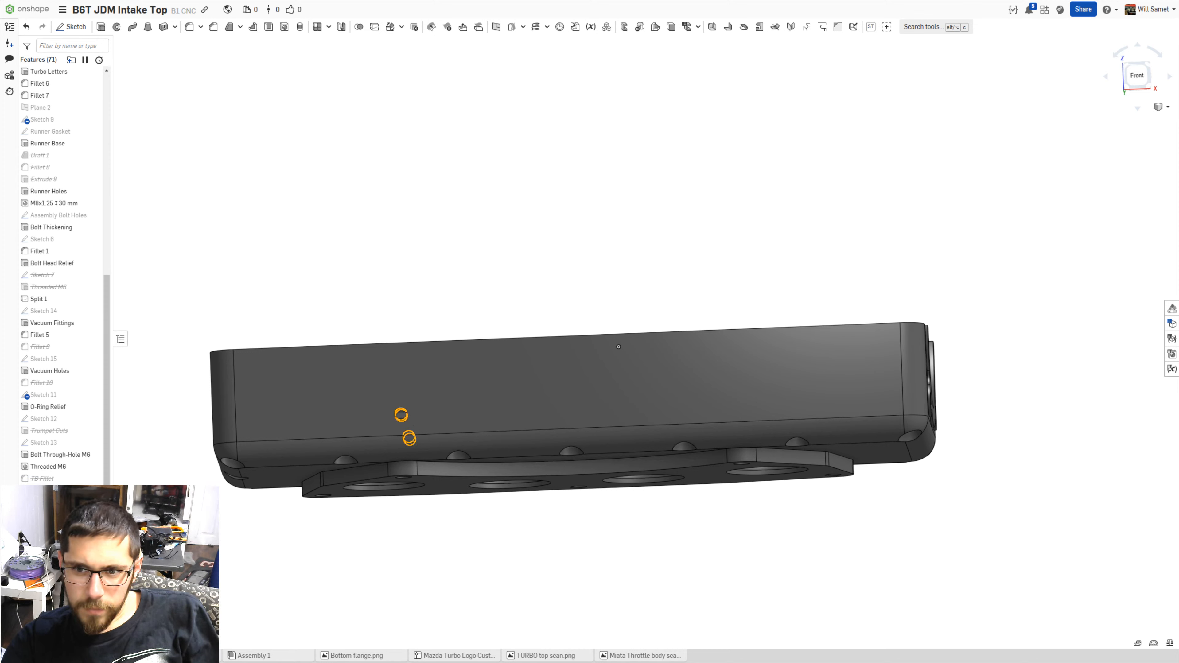
{"action": "left_click", "coordinate": [245, 219]}
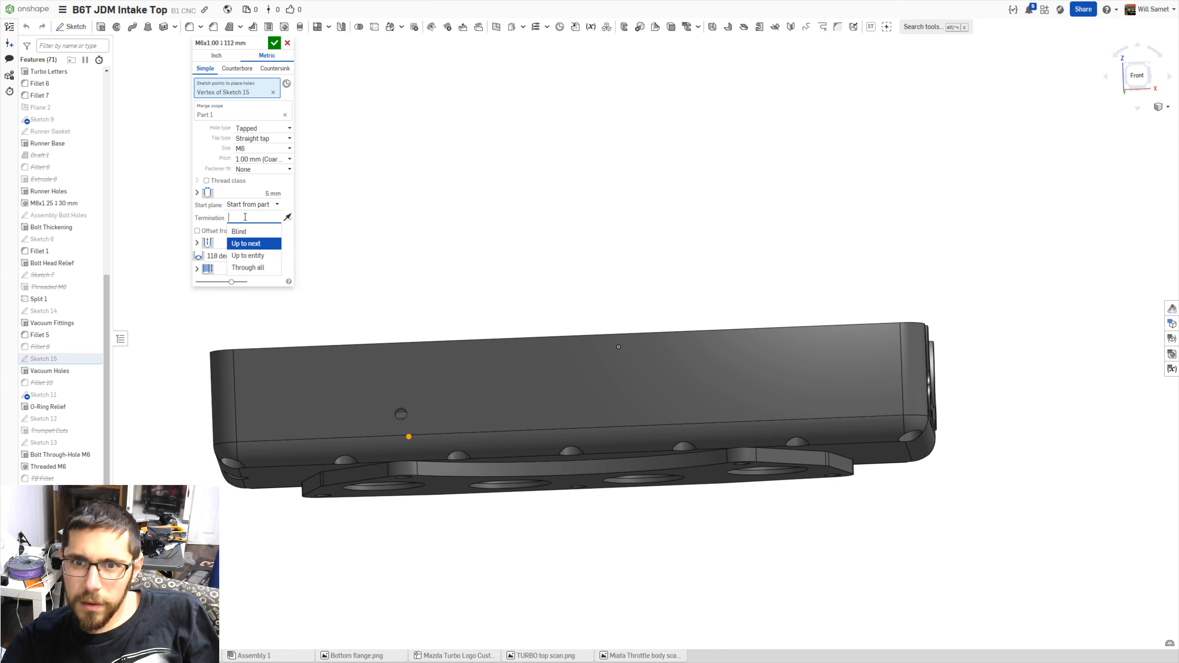
{"action": "left_click", "coordinate": [233, 229]}
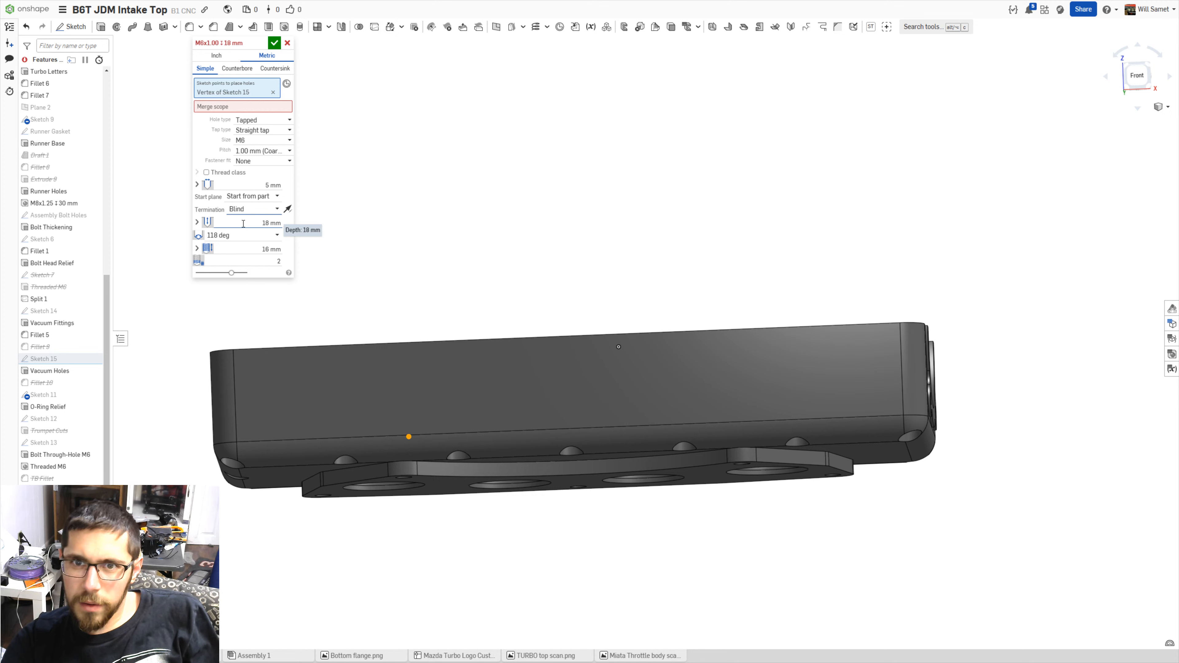
{"action": "left_click", "coordinate": [265, 106]}
{"action": "left_click", "coordinate": [344, 369]}
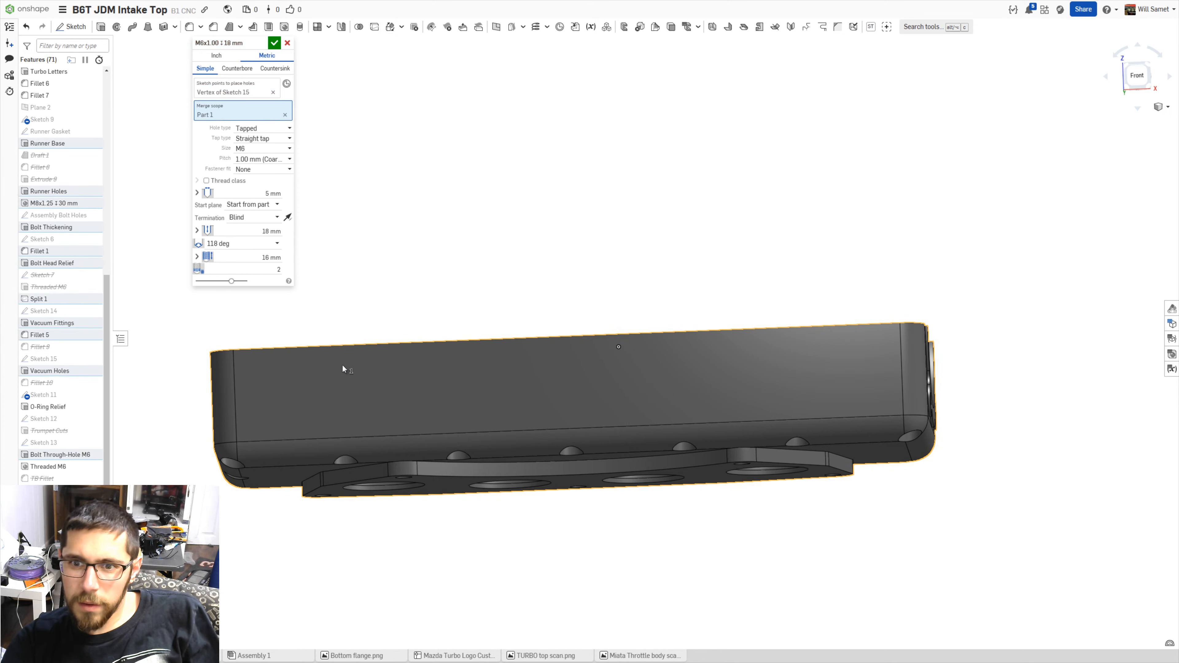
- Set the blind M6 tapped hole's depth to 15 mm and accept the hole feature
{"action": "right_click_drag", "start_coordinate": [377, 243], "coordinate": [391, 293]}
{"action": "scroll", "coordinate": [391, 295], "scroll_direction": "up", "scroll_amount": 3}
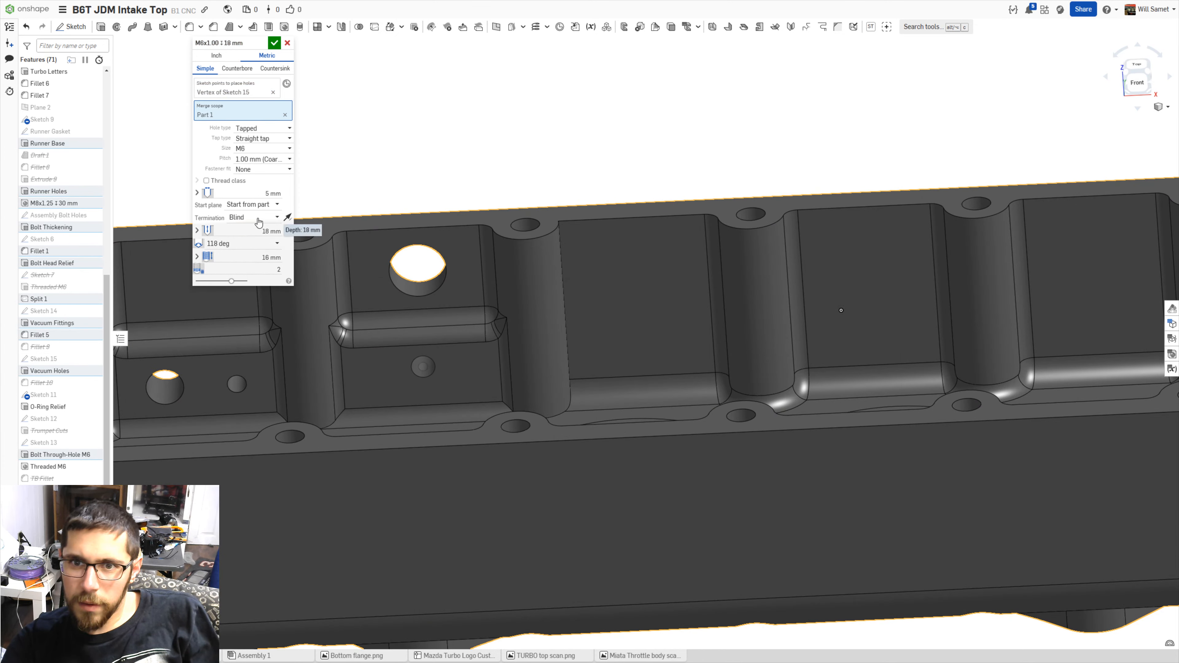
{"action": "left_click", "coordinate": [255, 232]}
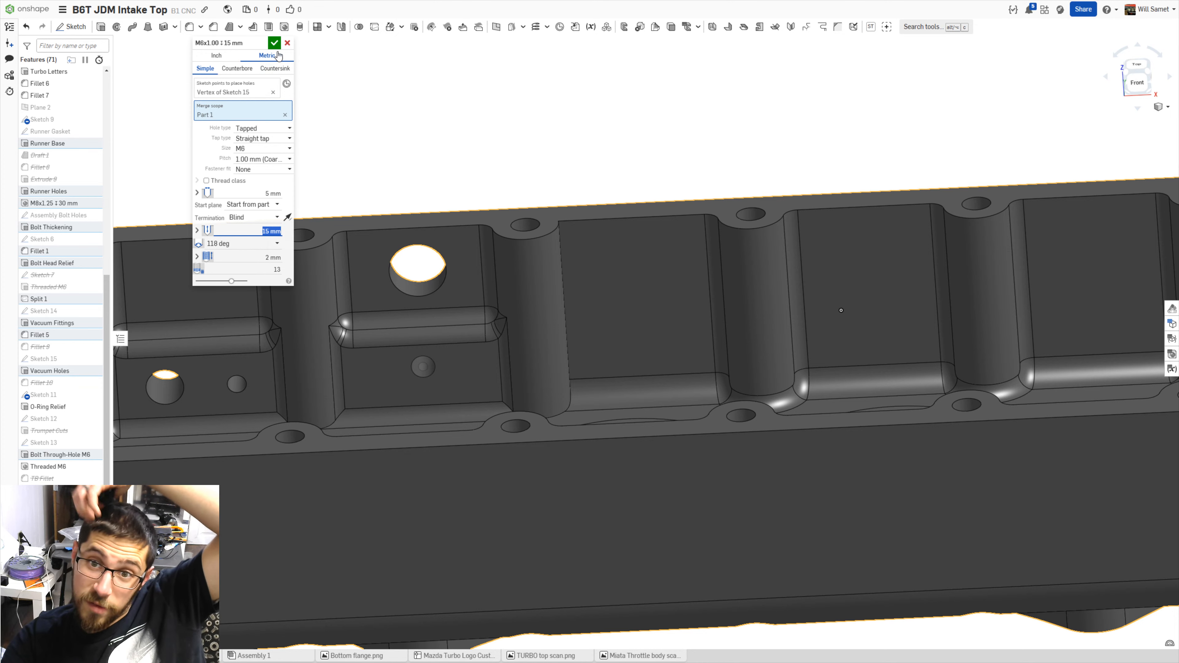
{"action": "left_click", "coordinate": [274, 43]}
{"action": "scroll", "coordinate": [389, 380], "scroll_direction": "down", "scroll_amount": 3}
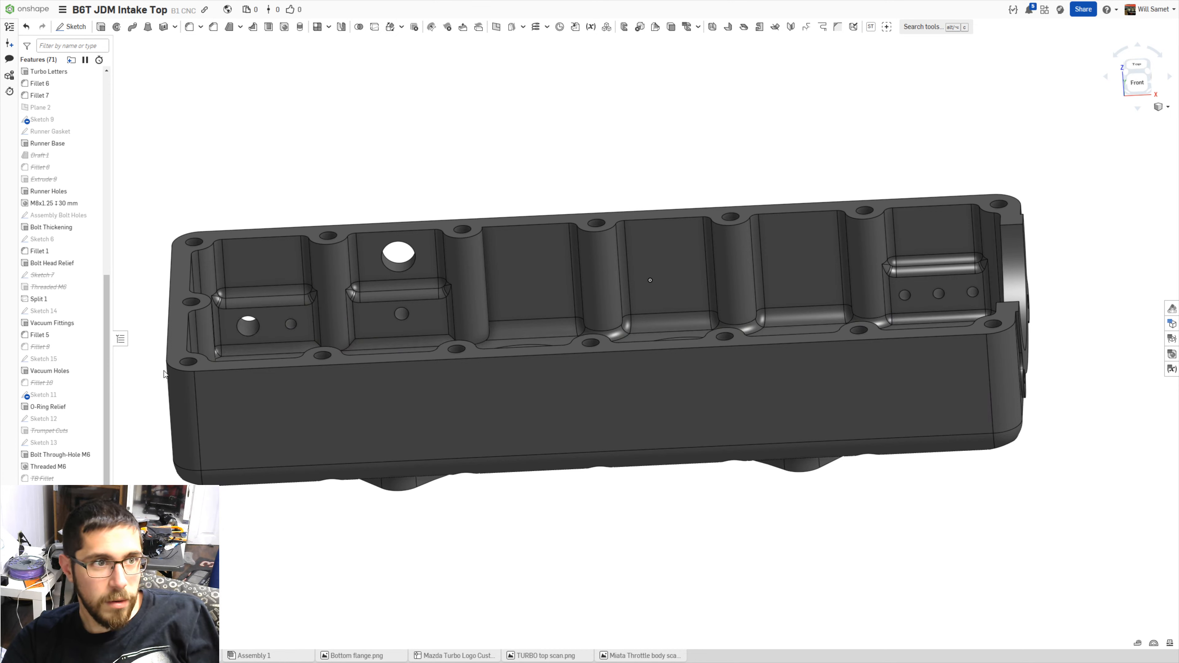
- Show the intake's hidden upper half with the TURBO lettering again and view the closed intake from an angle
{"action": "scroll", "coordinate": [358, 299], "scroll_direction": "down", "scroll_amount": 4}
{"action": "scroll", "coordinate": [353, 228], "scroll_direction": "up", "scroll_amount": 3}
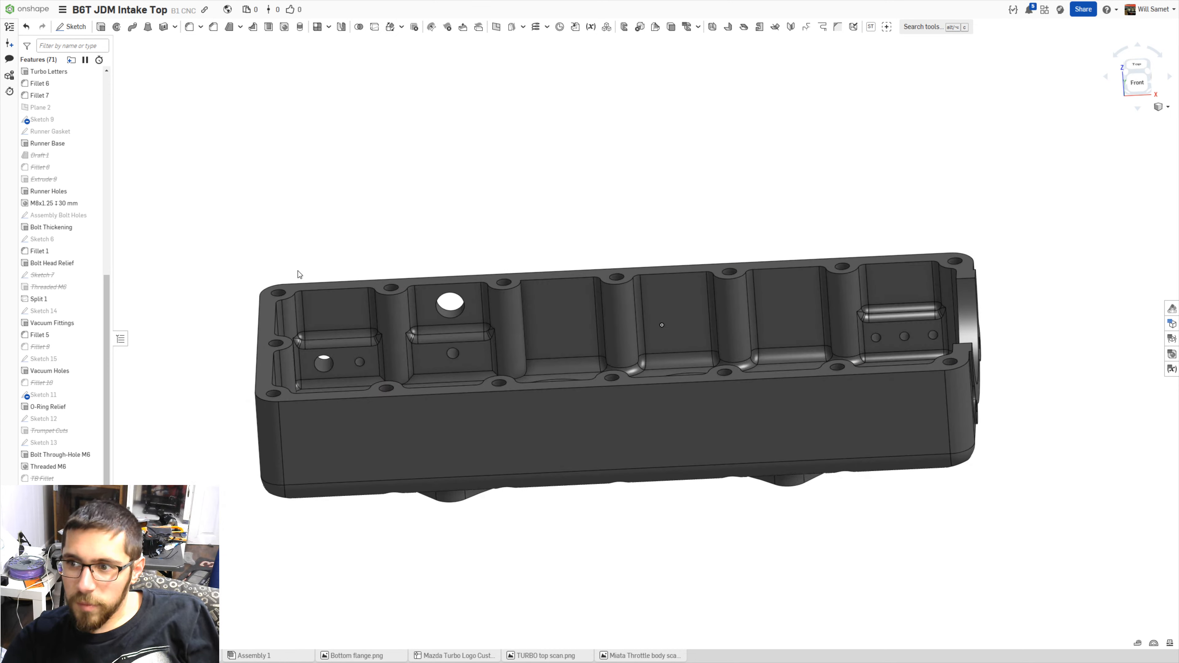
{"action": "mouse_move", "coordinate": [354, 228]}
{"action": "right_mouse_down"}
{"action": "mouse_move", "coordinate": [347, 290]}
{"action": "mouse_move", "coordinate": [361, 213]}
{"action": "mouse_move", "coordinate": [344, 239]}
{"action": "right_mouse_up"}
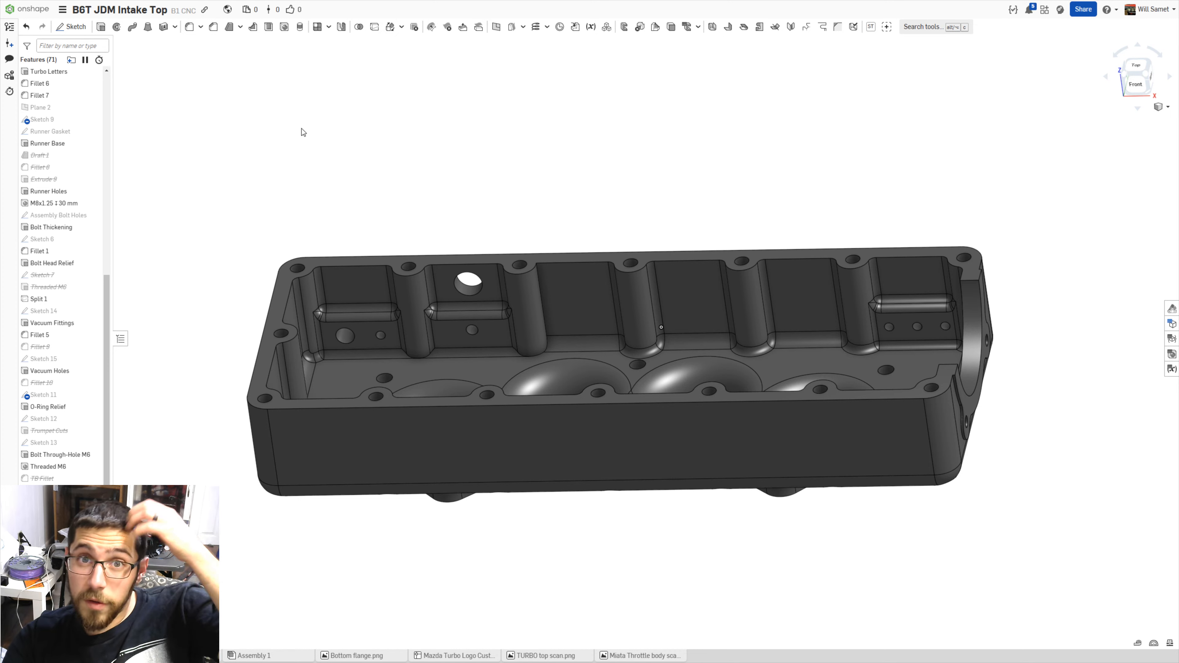
{"action": "left_click", "coordinate": [62, 9]}
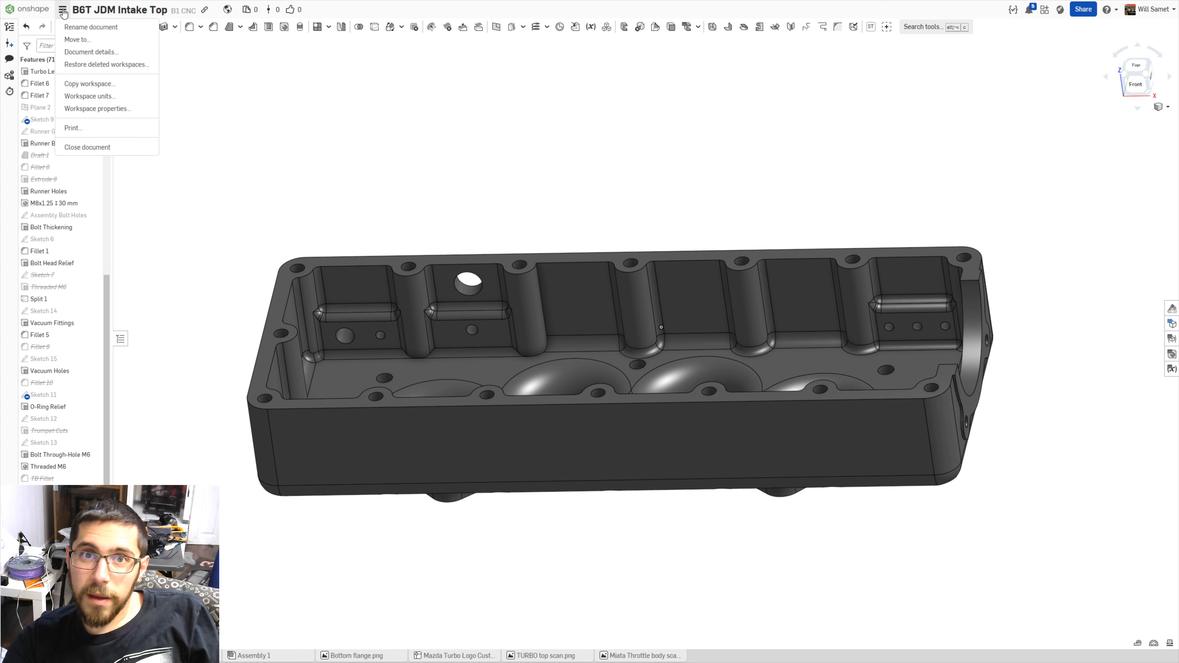
{"action": "left_click", "coordinate": [242, 92]}
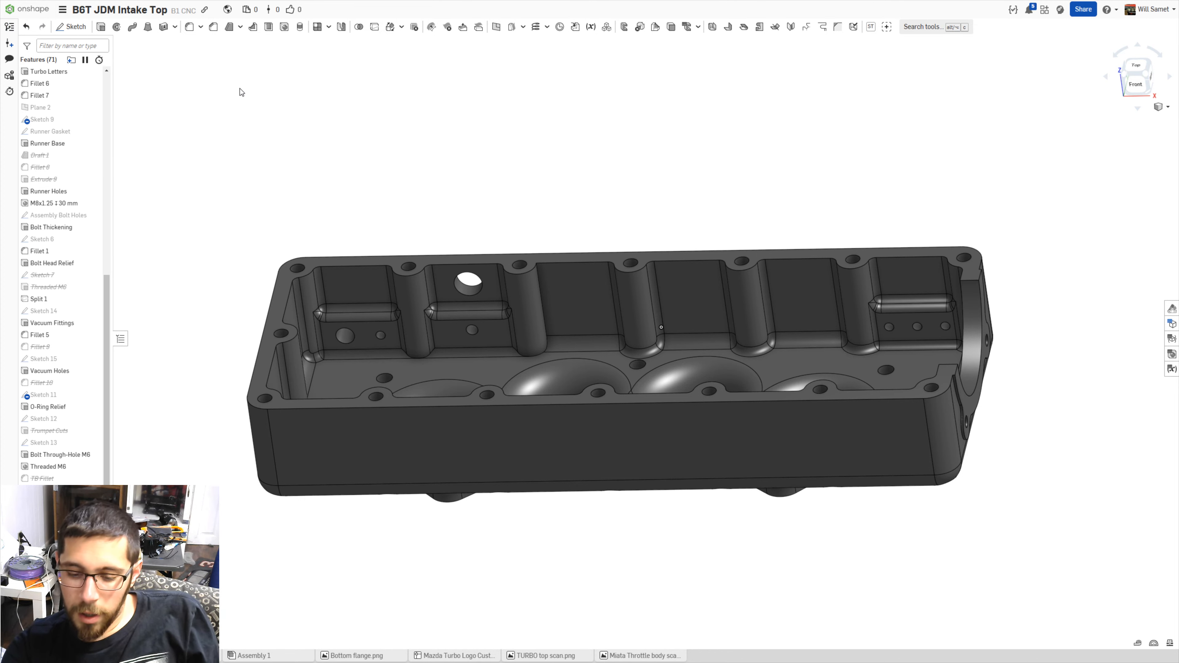
{"action": "key", "text": "shift+h"}
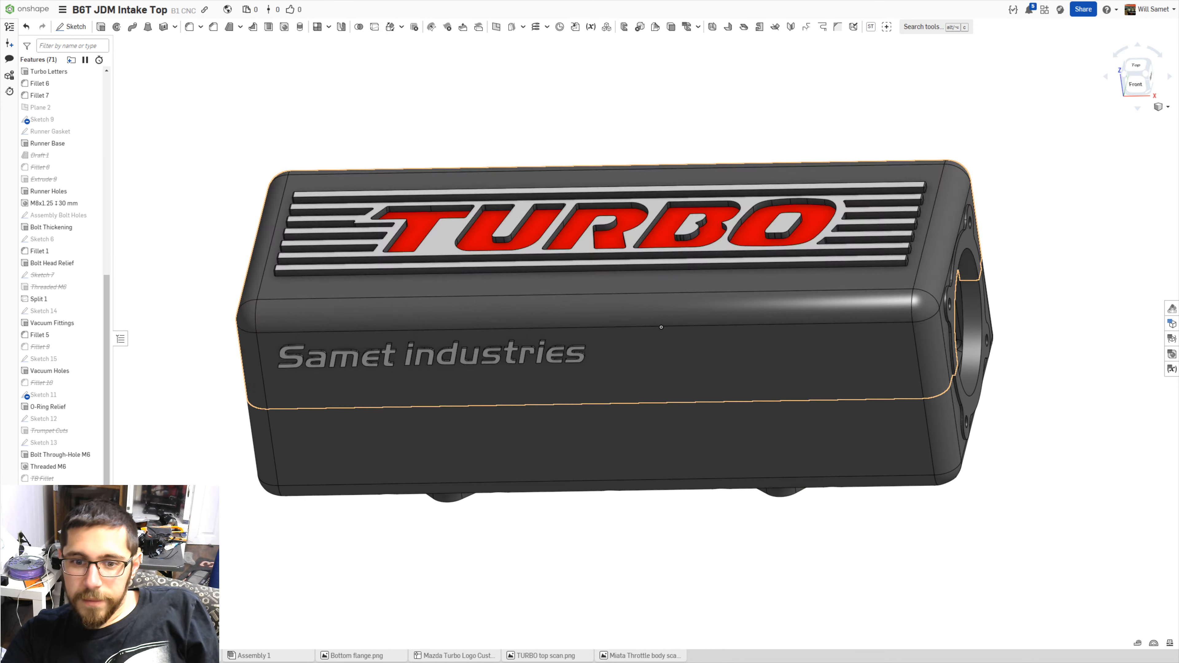
{"action": "scroll", "coordinate": [290, 302], "scroll_direction": "down", "scroll_amount": 5}
{"action": "right_click_drag", "start_coordinate": [424, 231], "coordinate": [410, 223]}
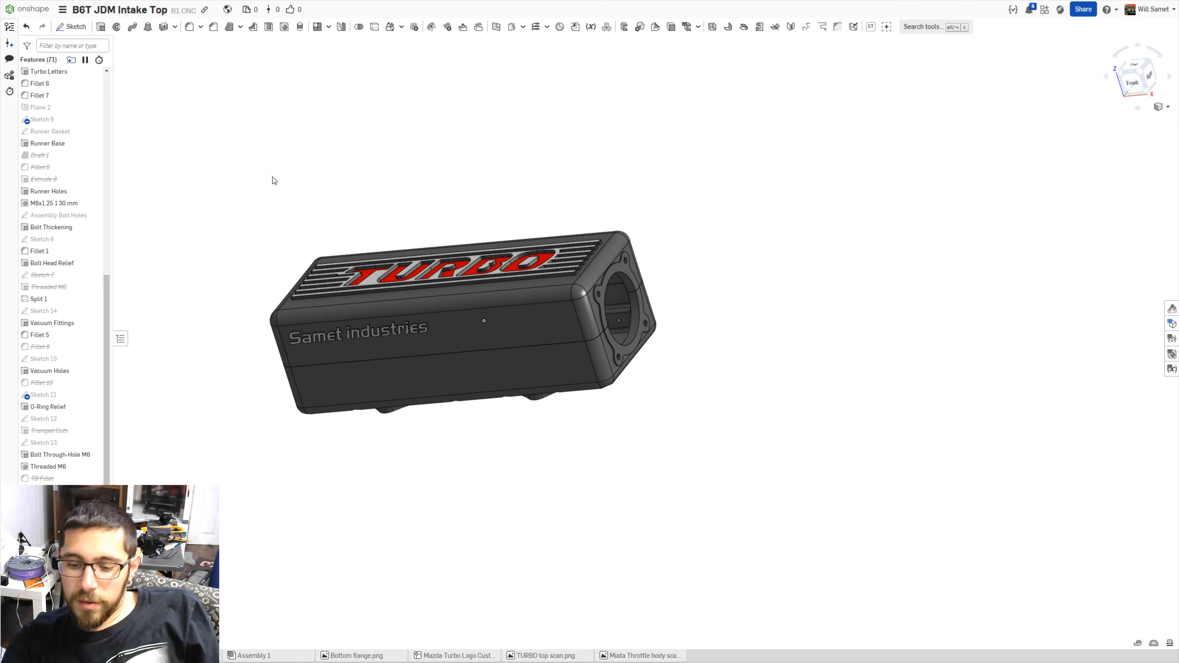
- Switch to the open Cam Sensor Bracket document and view it full screen
{"action": "key", "text": "F11"}
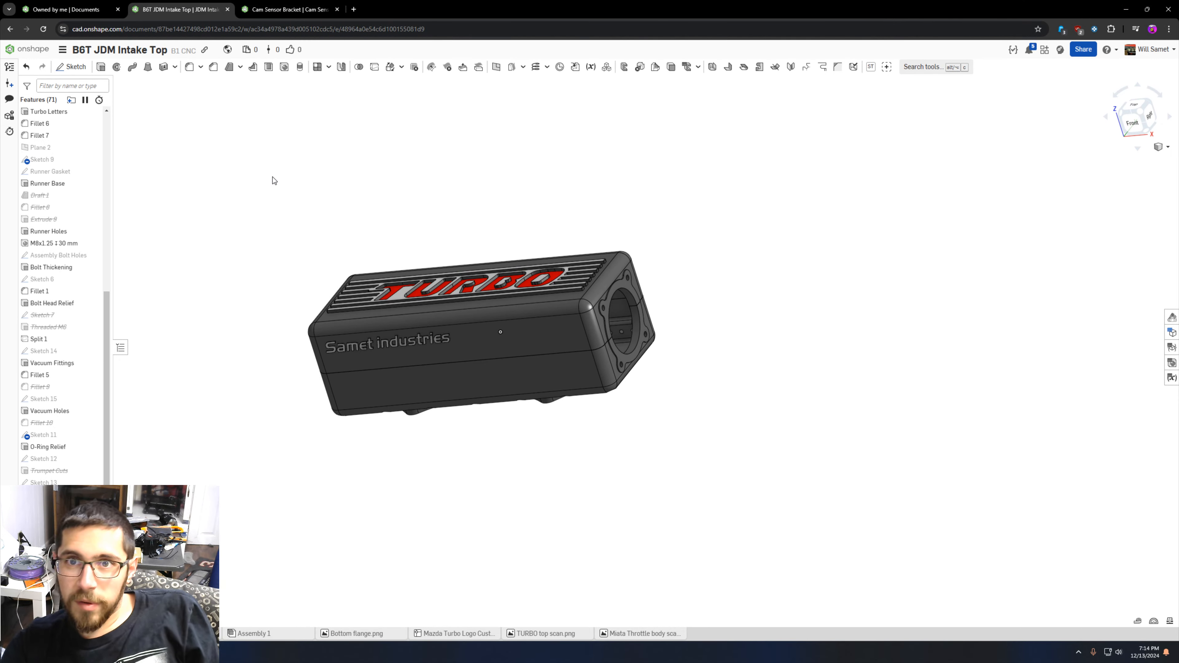
{"action": "left_click", "coordinate": [276, 11]}
{"action": "key", "text": "F11"}
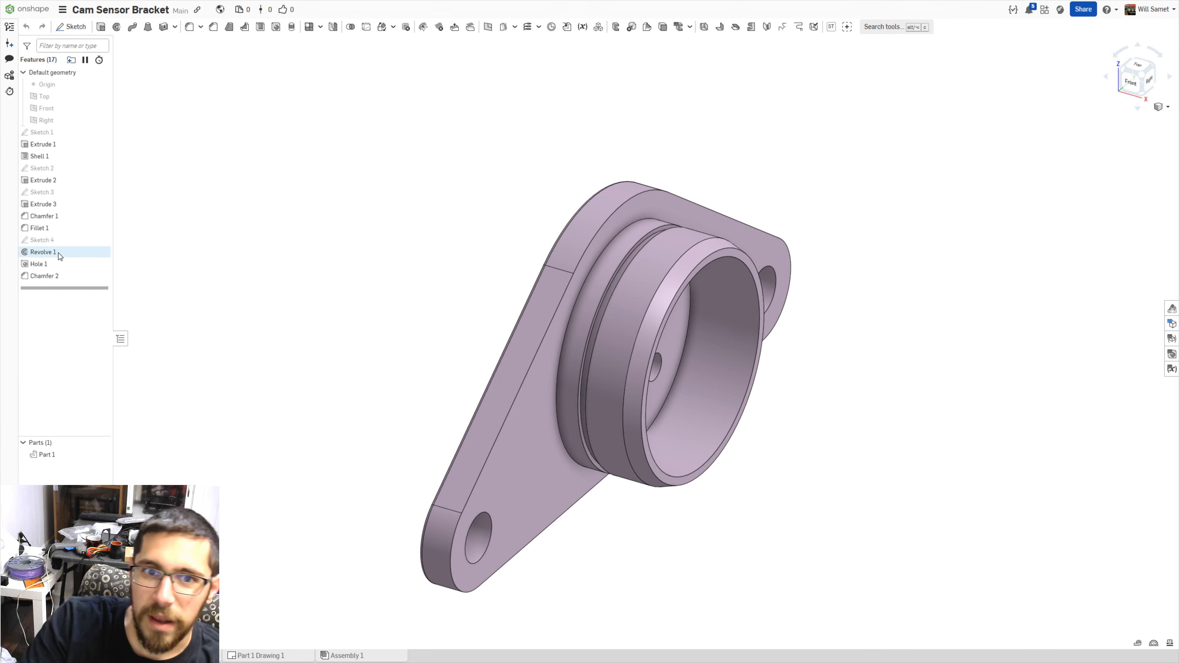
- Open Sketch 4 of the bracket in front view and set the groove circle's diameter to 3.6 mm
{"action": "double_click", "coordinate": [42, 240]}
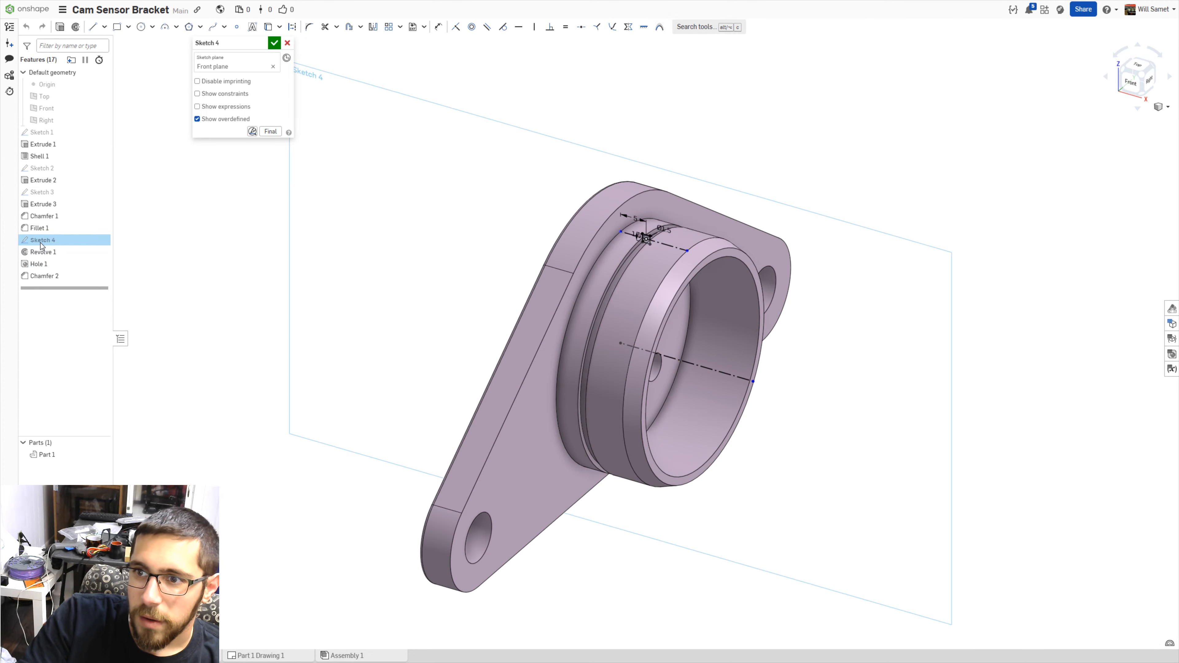
{"action": "left_click", "coordinate": [1130, 84]}
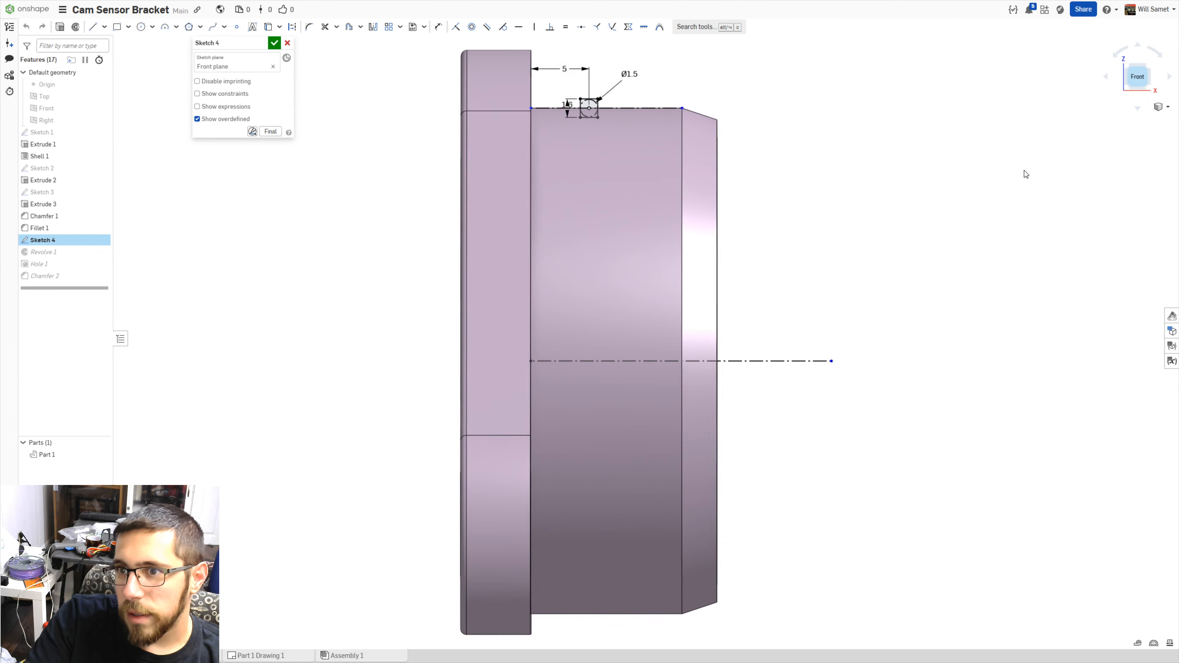
{"action": "scroll", "coordinate": [651, 74], "scroll_direction": "up", "scroll_amount": 4}
{"action": "double_click", "coordinate": [599, 88]}
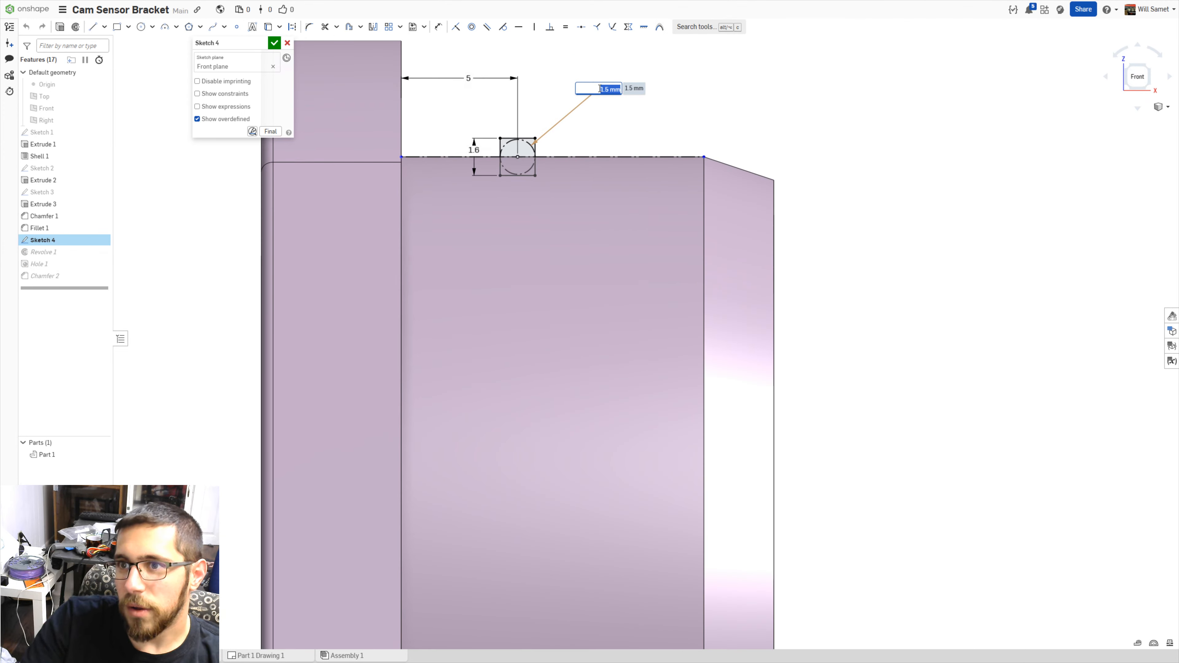
{"action": "type", "text": "3"}
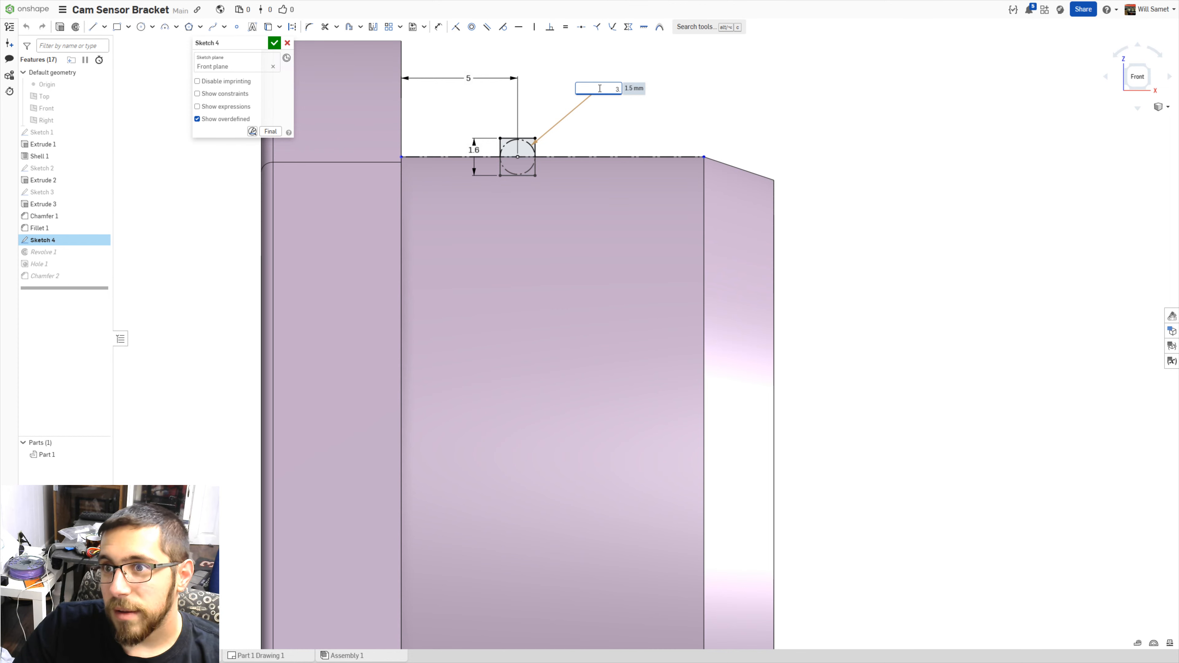
{"action": "type", "text": ".6"}
{"action": "key", "text": "Return"}
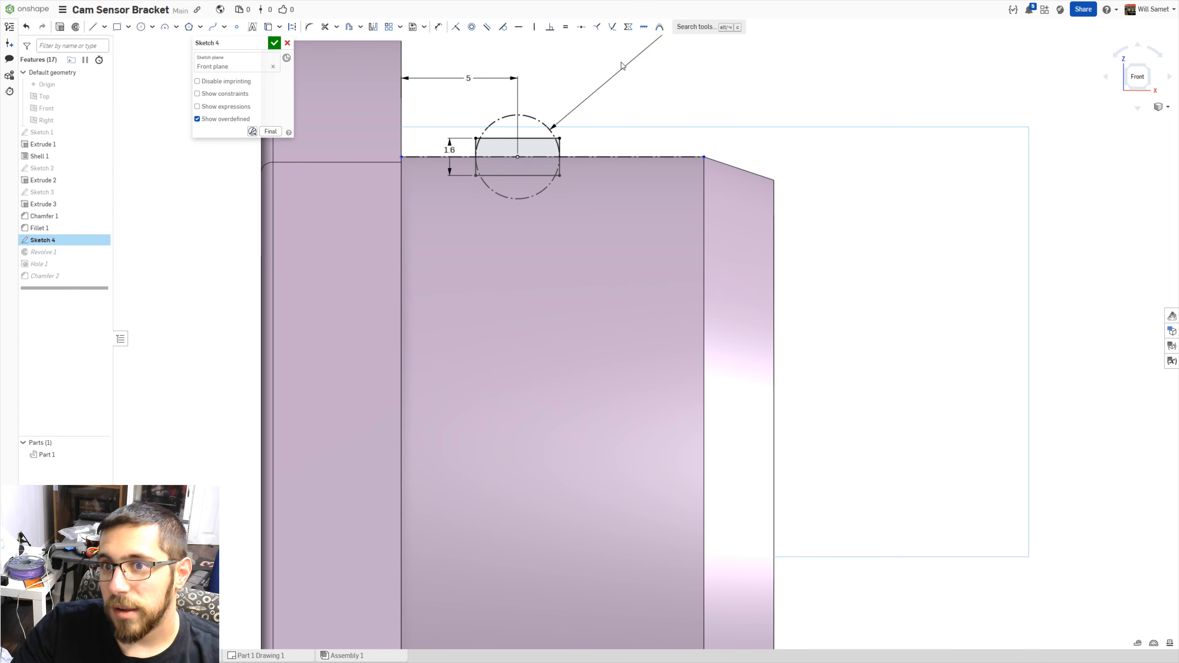
- Try heights of 3.8 mm and 4 mm for the groove rectangle in Sketch 4
{"action": "double_click", "coordinate": [447, 150]}
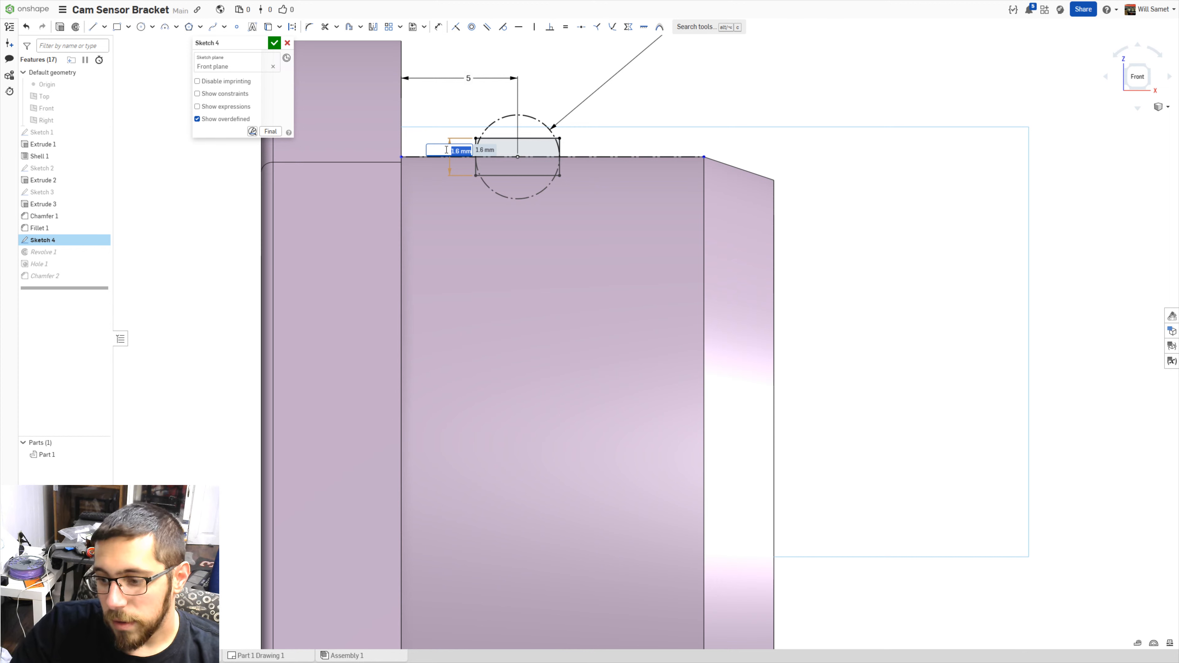
{"action": "type", "text": "3.8"}
{"action": "key", "text": "Return"}
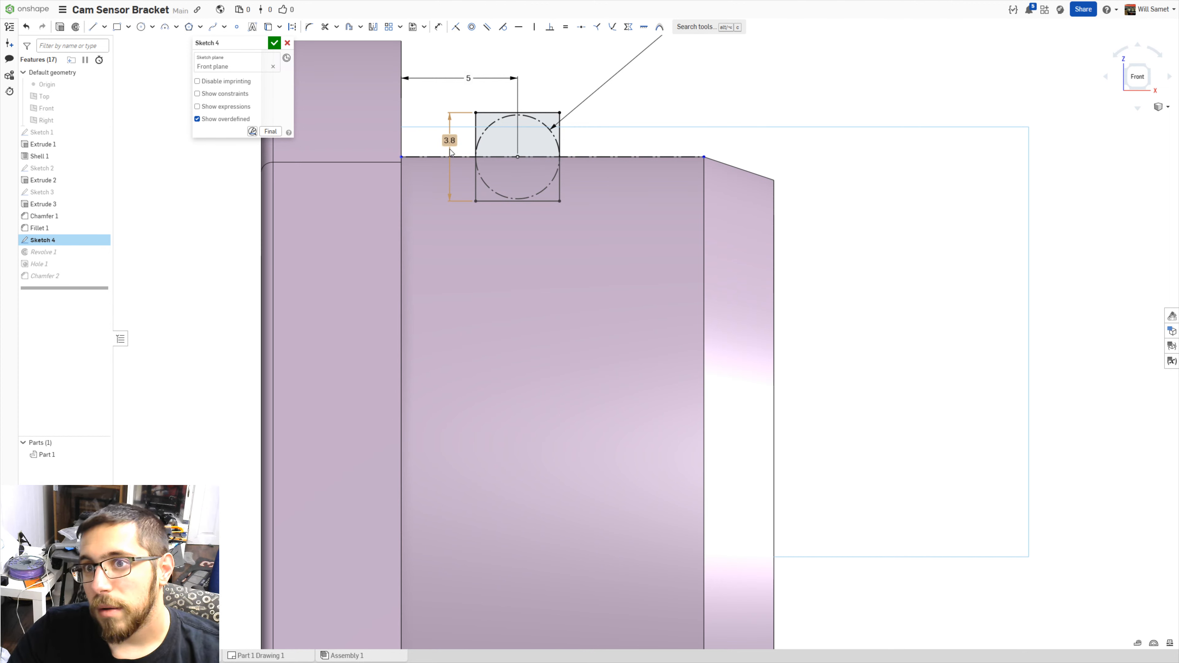
{"action": "double_click", "coordinate": [449, 141]}
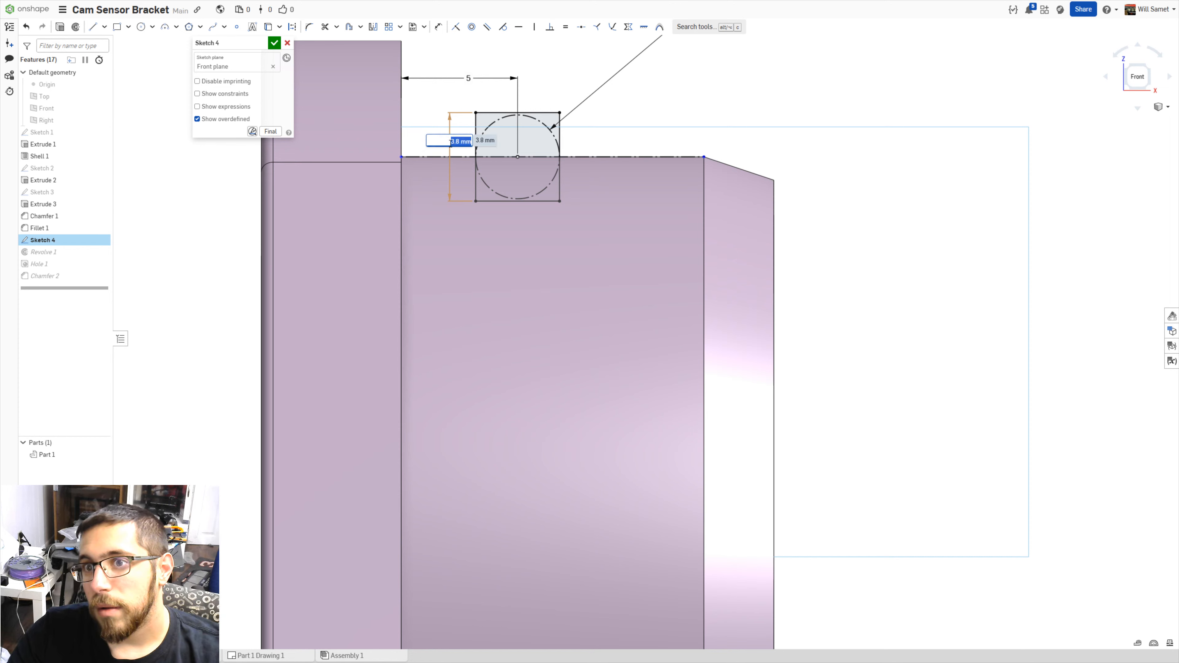
{"action": "type", "text": "4"}
{"action": "key", "text": "Return"}
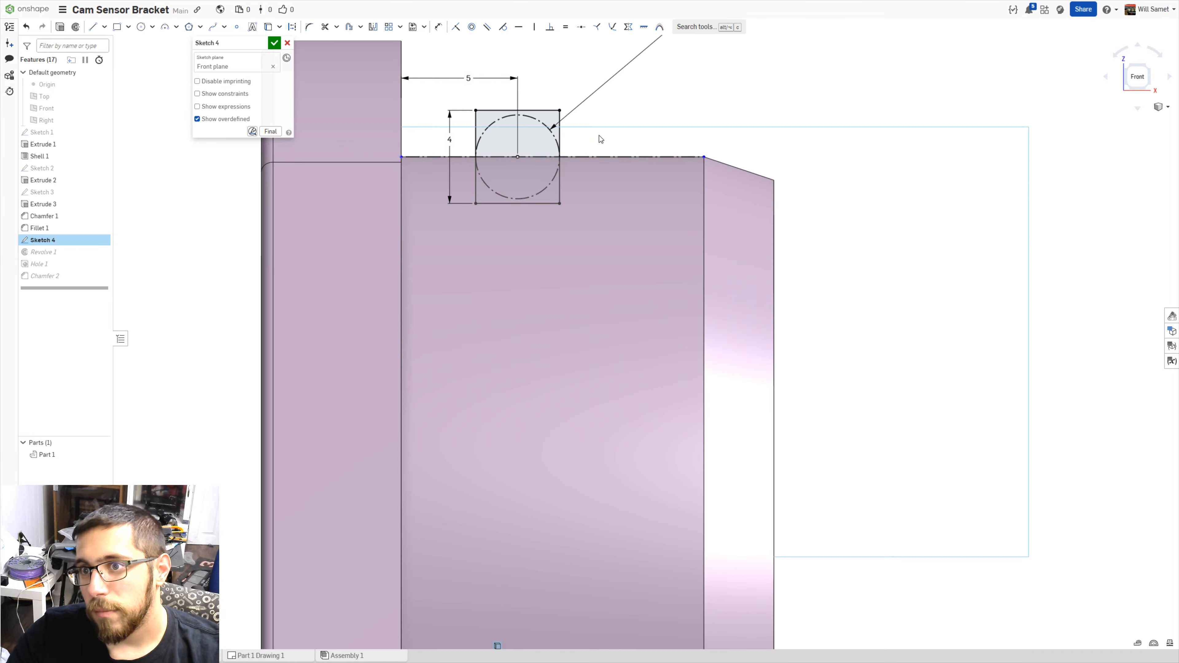
- Set the groove rectangle's height to 4.2 mm and finish Sketch 4
{"action": "scroll", "coordinate": [601, 139], "scroll_direction": "down", "scroll_amount": 3}
{"action": "scroll", "coordinate": [613, 124], "scroll_direction": "up", "scroll_amount": 3}
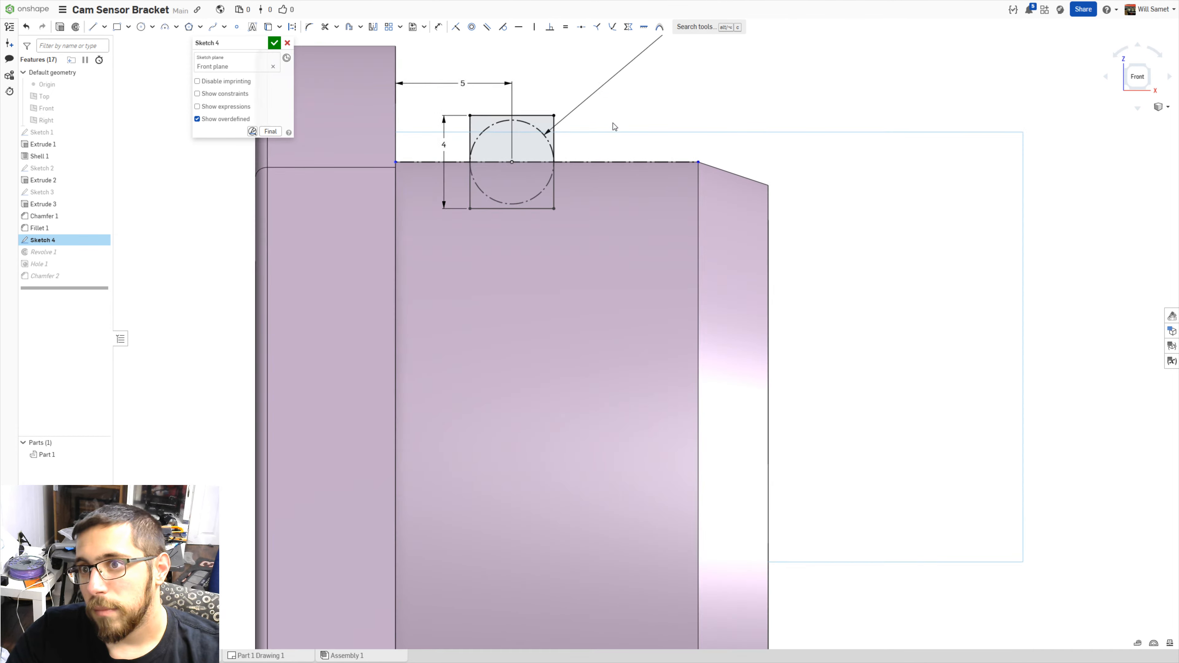
{"action": "scroll", "coordinate": [614, 126], "scroll_direction": "up", "scroll_amount": 2}
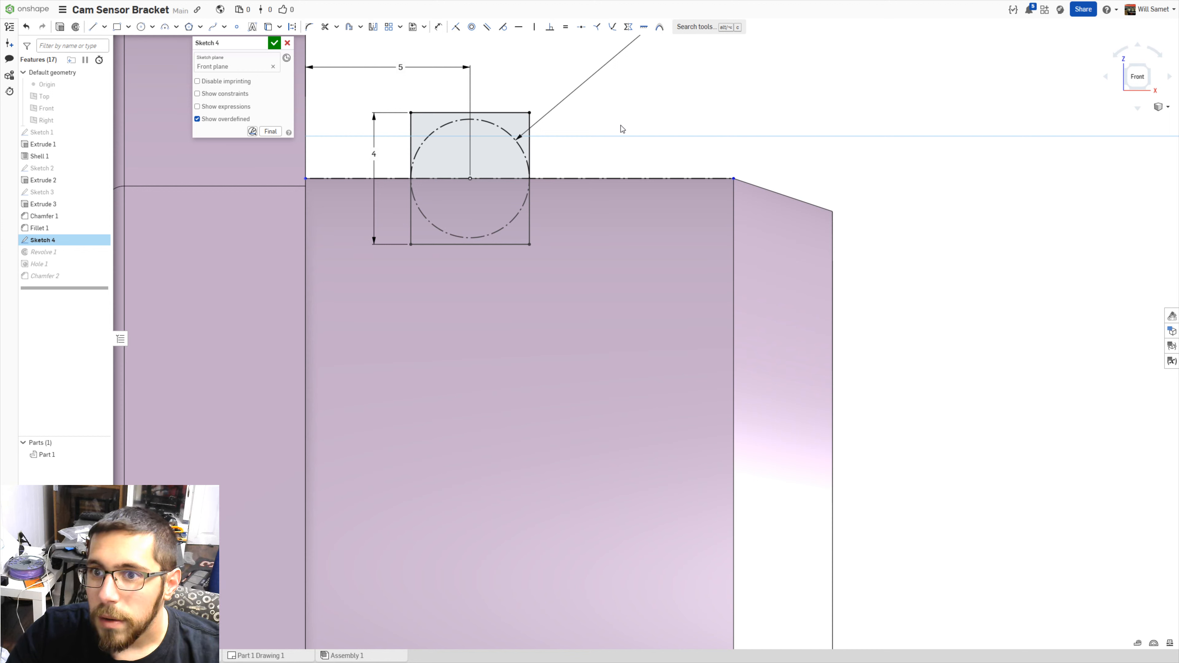
{"action": "double_click", "coordinate": [374, 153]}
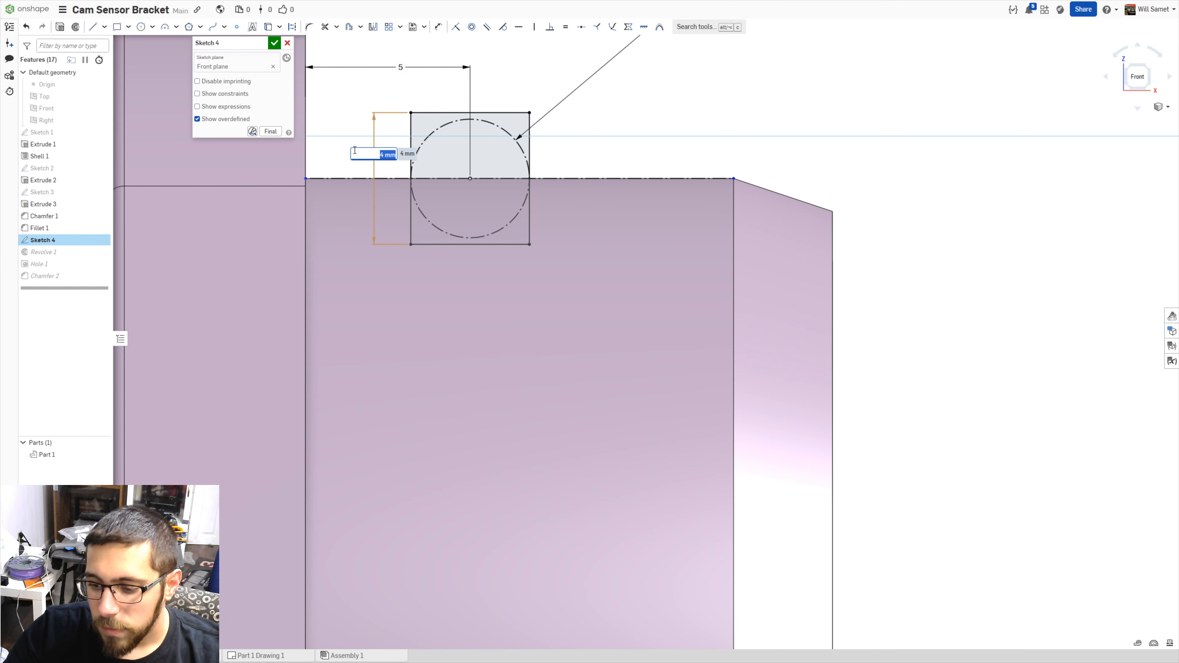
{"action": "type", "text": "4.2"}
{"action": "key", "text": "Return"}
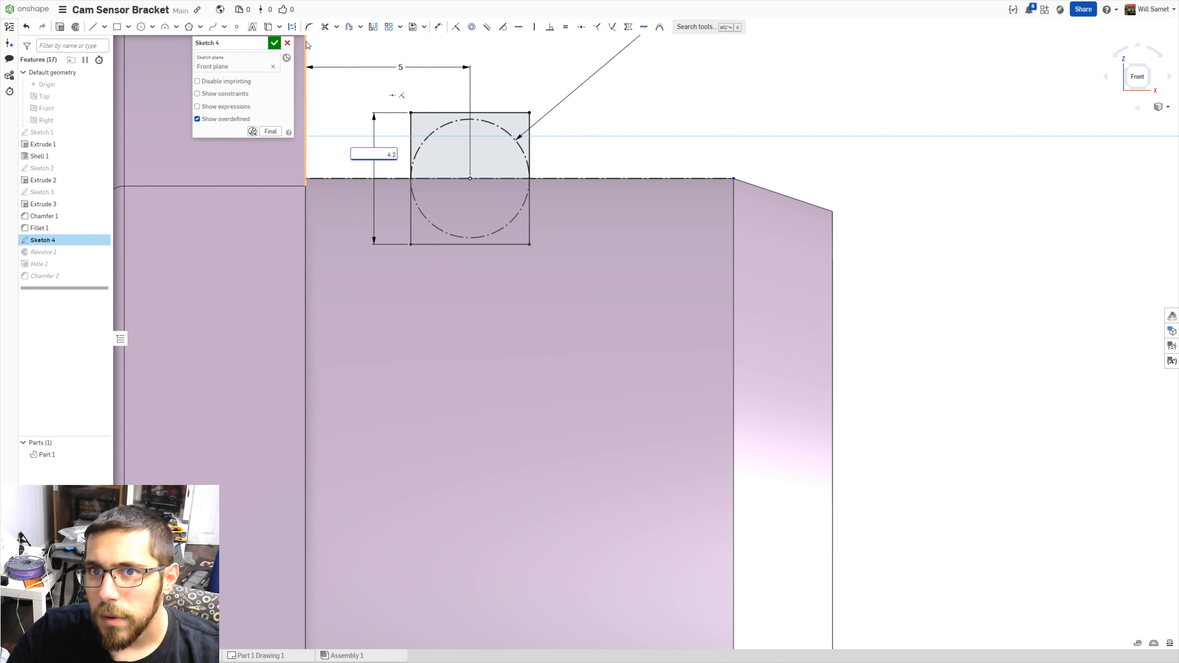
{"action": "left_click", "coordinate": [276, 43]}
- Examine the resized groove around the bracket's cylindrical boss in profile and from an angle
{"action": "scroll", "coordinate": [367, 160], "scroll_direction": "up", "scroll_amount": 3}
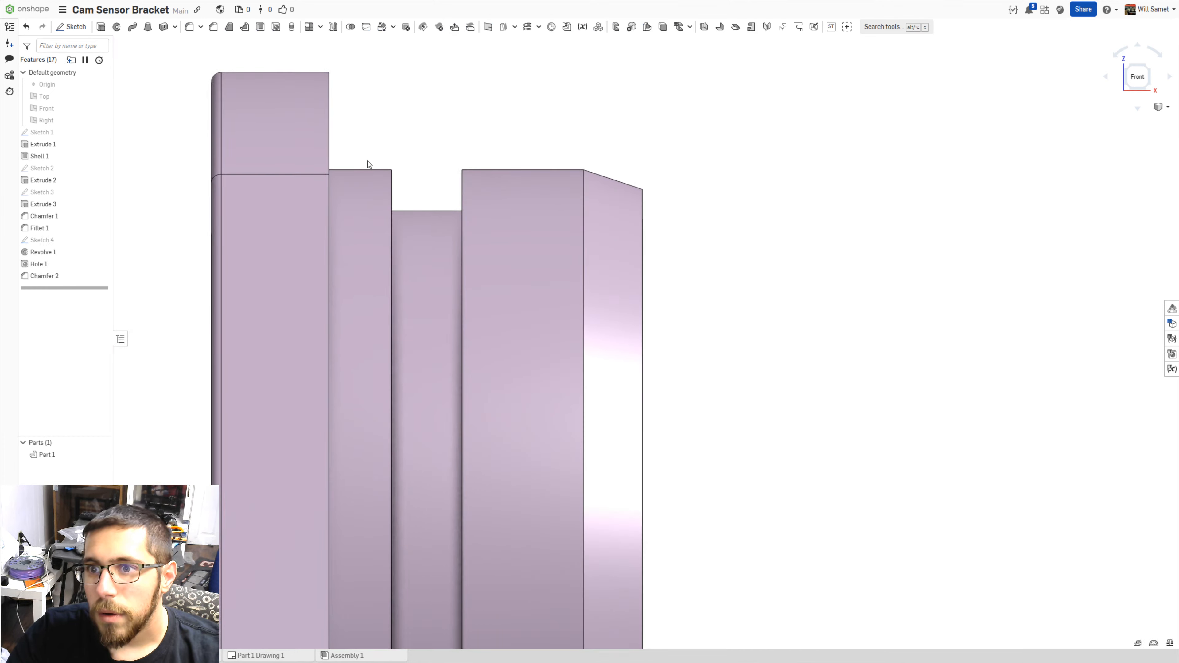
{"action": "right_click_drag", "start_coordinate": [139, 263], "coordinate": [351, 255]}
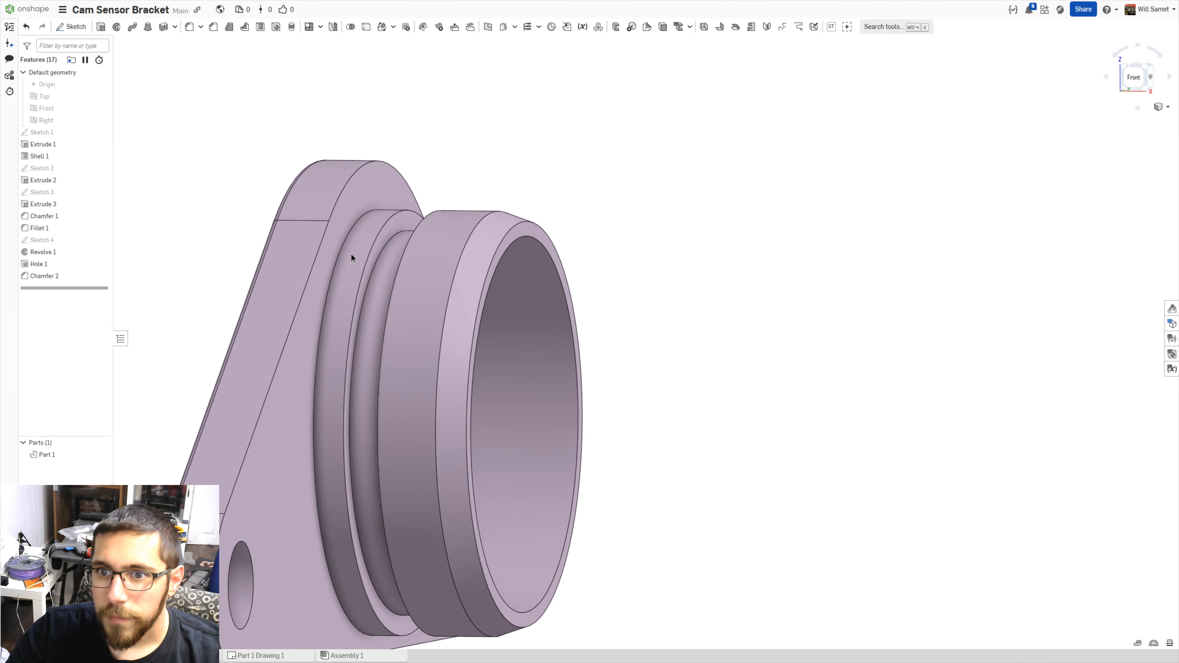
{"action": "left_click", "coordinate": [350, 238]}
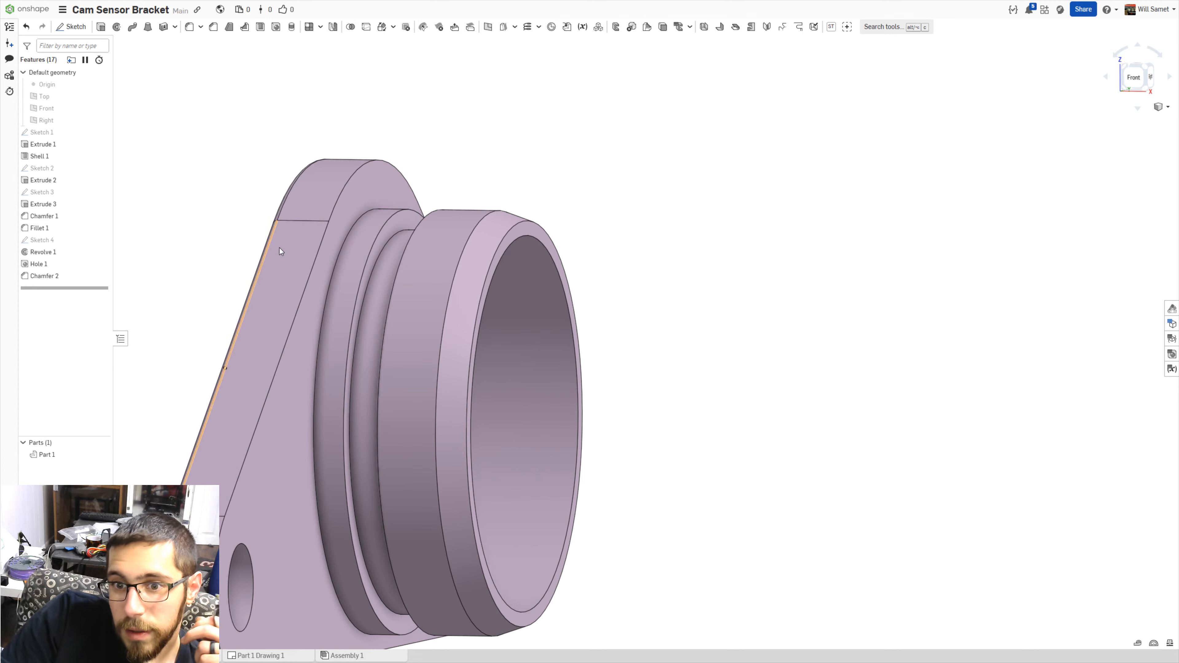
{"action": "scroll", "coordinate": [216, 231], "scroll_direction": "up", "scroll_amount": 3}
{"action": "key", "text": "shift+1"}
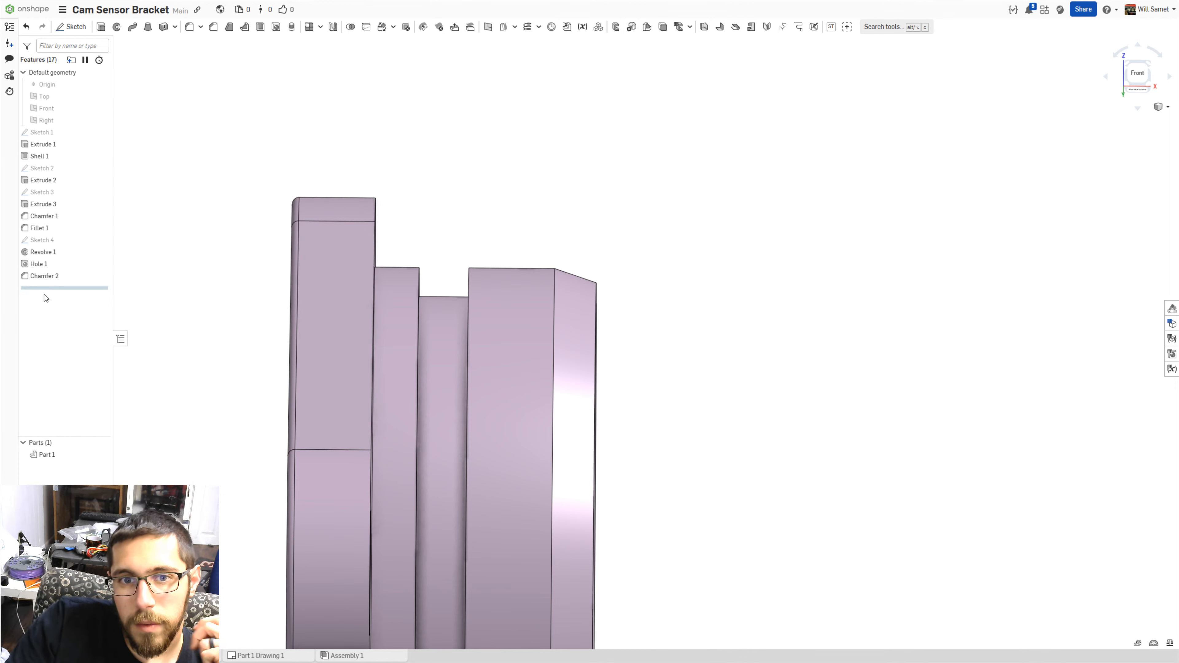
- Try a height of 4 mm for the groove rectangle in Sketch 4, and restore it to 4.2 mm
{"action": "double_click", "coordinate": [93, 240]}
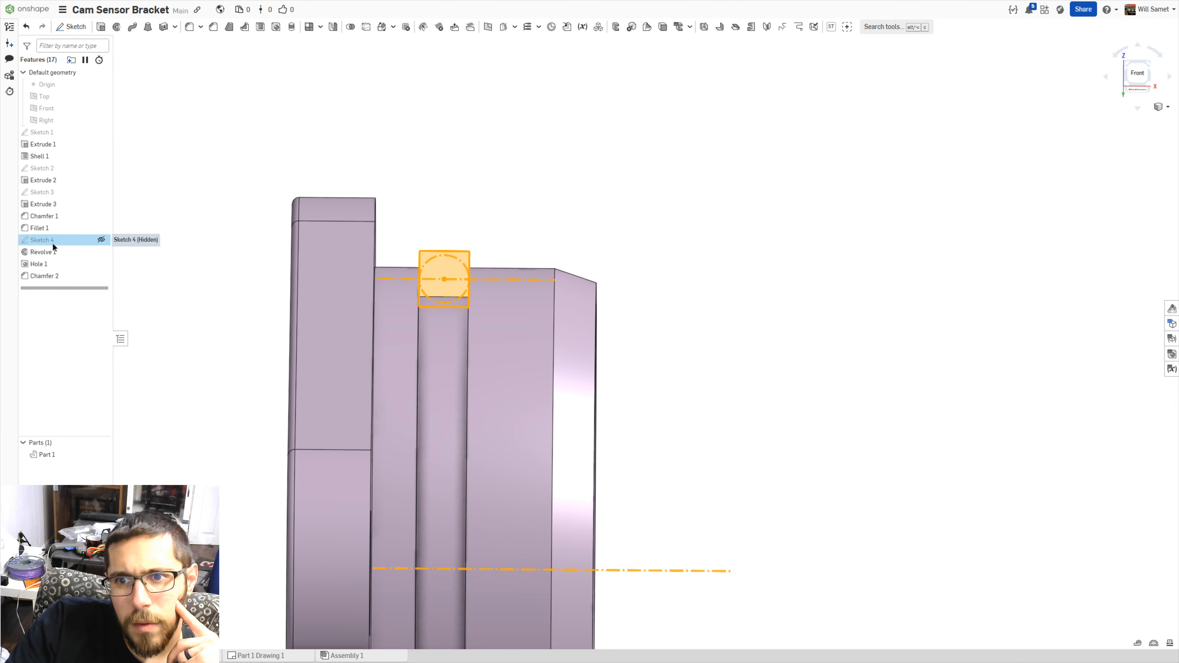
{"action": "double_click", "coordinate": [406, 267]}
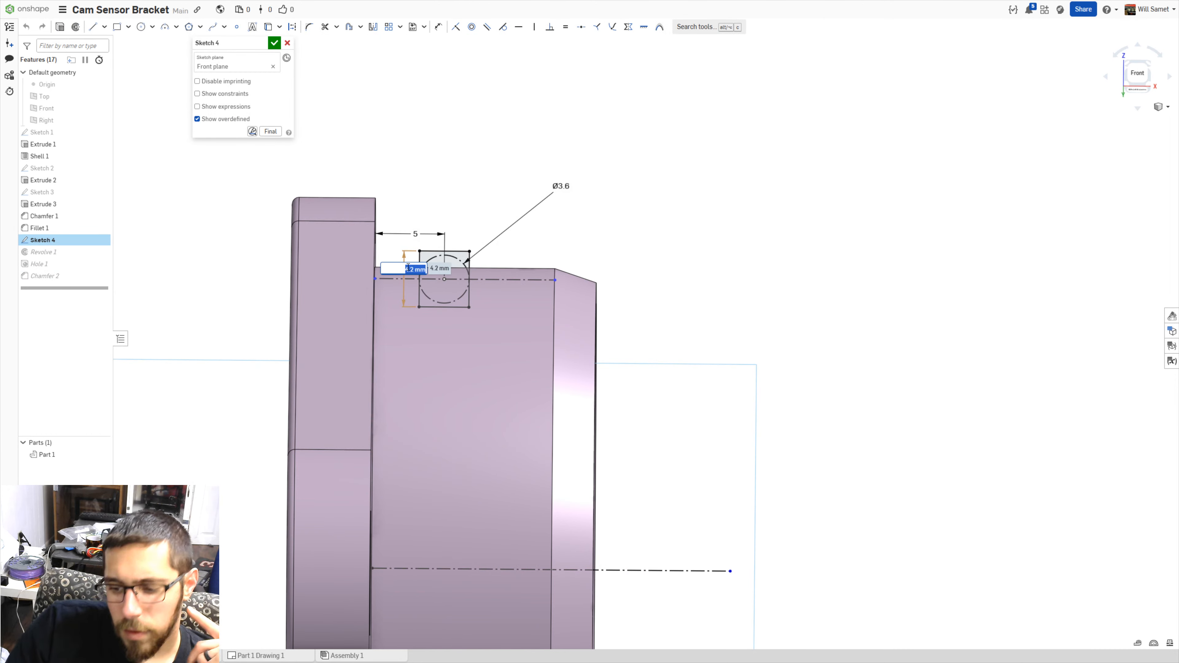
{"action": "type", "text": "4"}
{"action": "key", "text": "Return"}
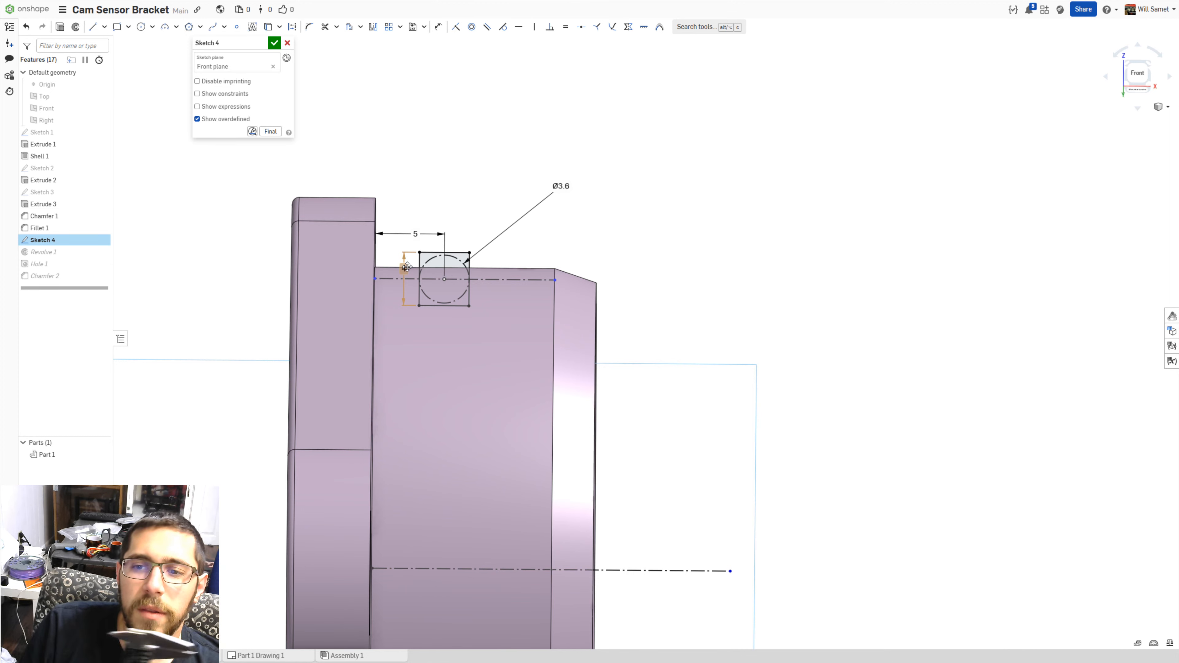
{"action": "double_click", "coordinate": [407, 267]}
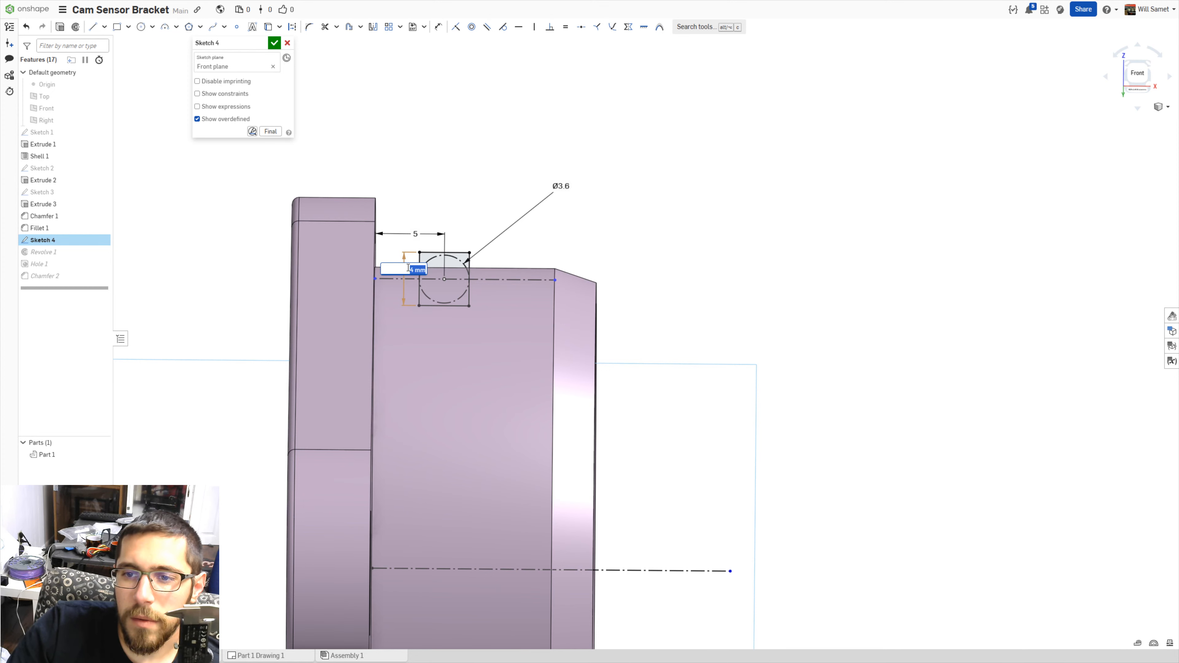
{"action": "type", "text": "4.2"}
{"action": "key", "text": "Return"}
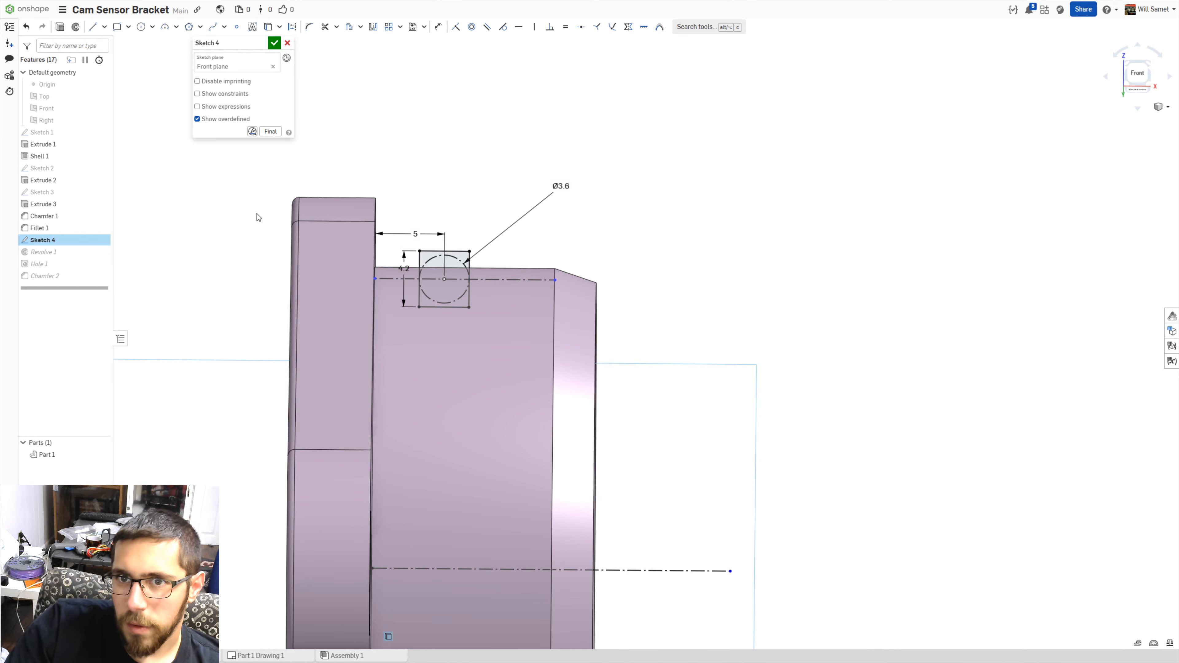
{"action": "left_click", "coordinate": [274, 44]}
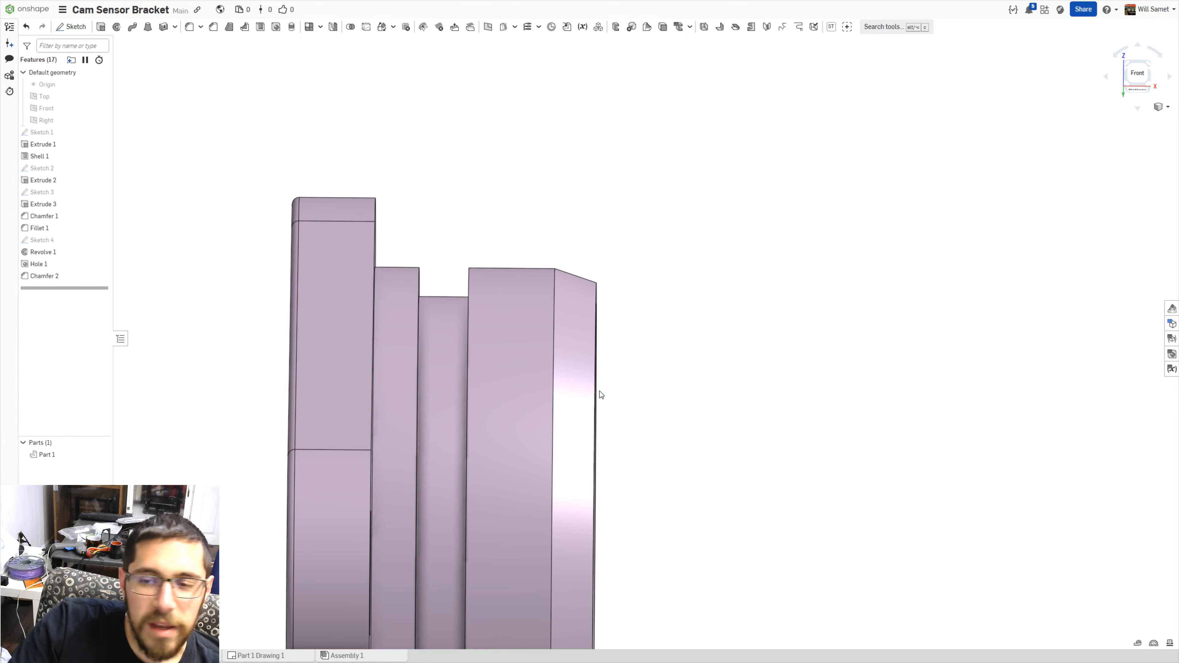
- Show the bracket from the right view with translucent shading
{"action": "scroll", "coordinate": [457, 246], "scroll_direction": "down", "scroll_amount": 2}
{"action": "right_click_drag", "start_coordinate": [457, 246], "coordinate": [358, 255]}
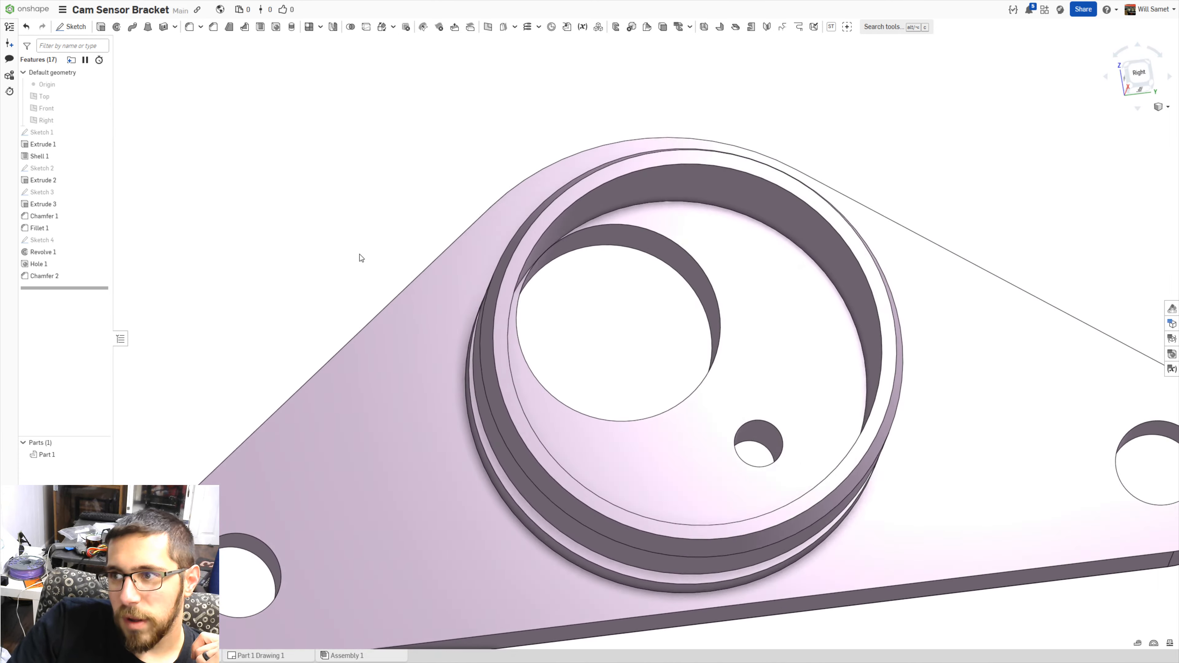
{"action": "left_click", "coordinate": [1144, 74]}
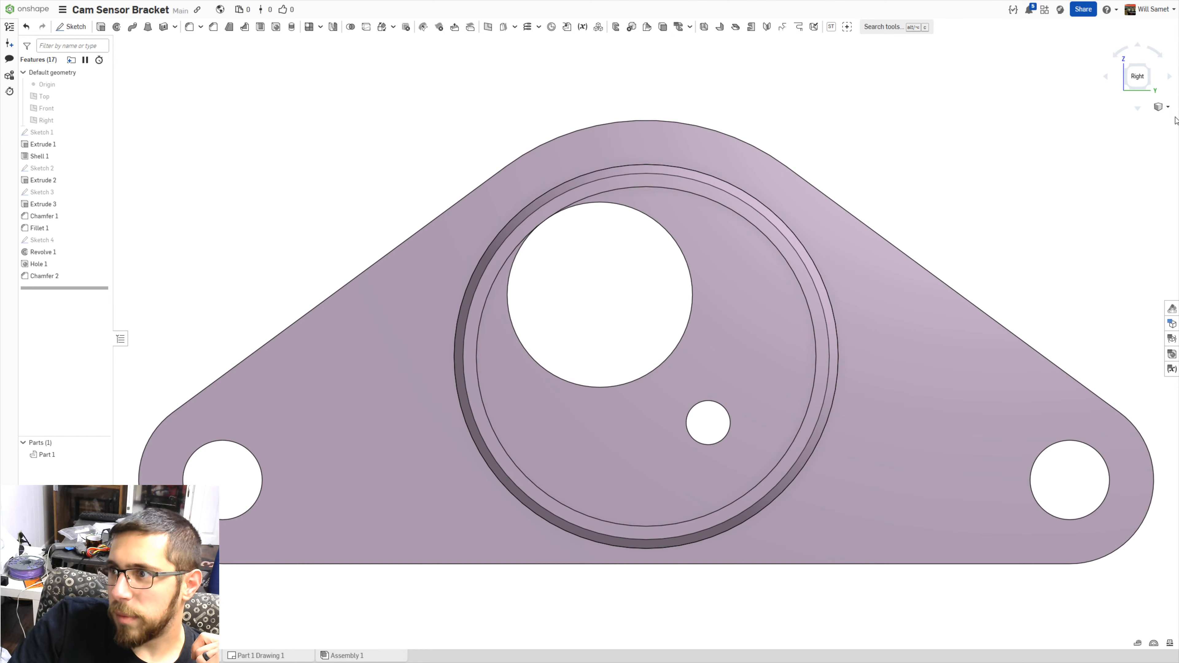
{"action": "left_click", "coordinate": [1165, 107]}
{"action": "mouse_move", "coordinate": [1141, 194]}
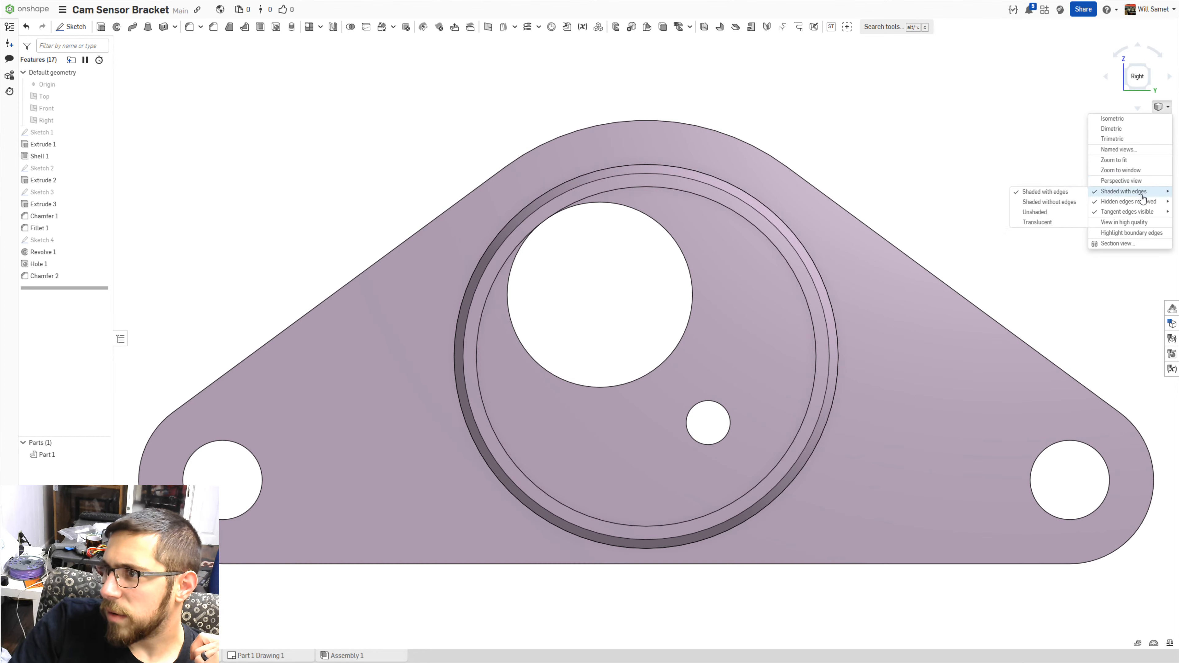
{"action": "left_click", "coordinate": [1038, 222]}
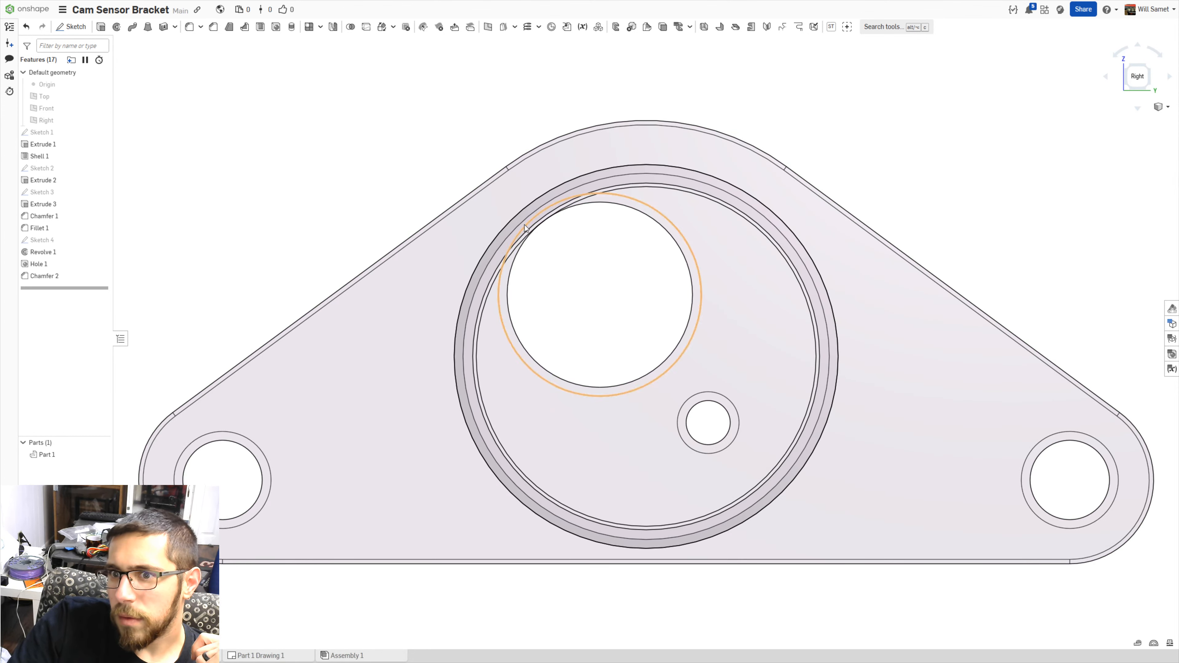
- Examine how the groove floor lies relative to the boss's inner wall and the large off-centre hole
{"action": "right_click_drag", "start_coordinate": [504, 223], "coordinate": [564, 226]}
{"action": "scroll", "coordinate": [534, 244], "scroll_direction": "up", "scroll_amount": 5}
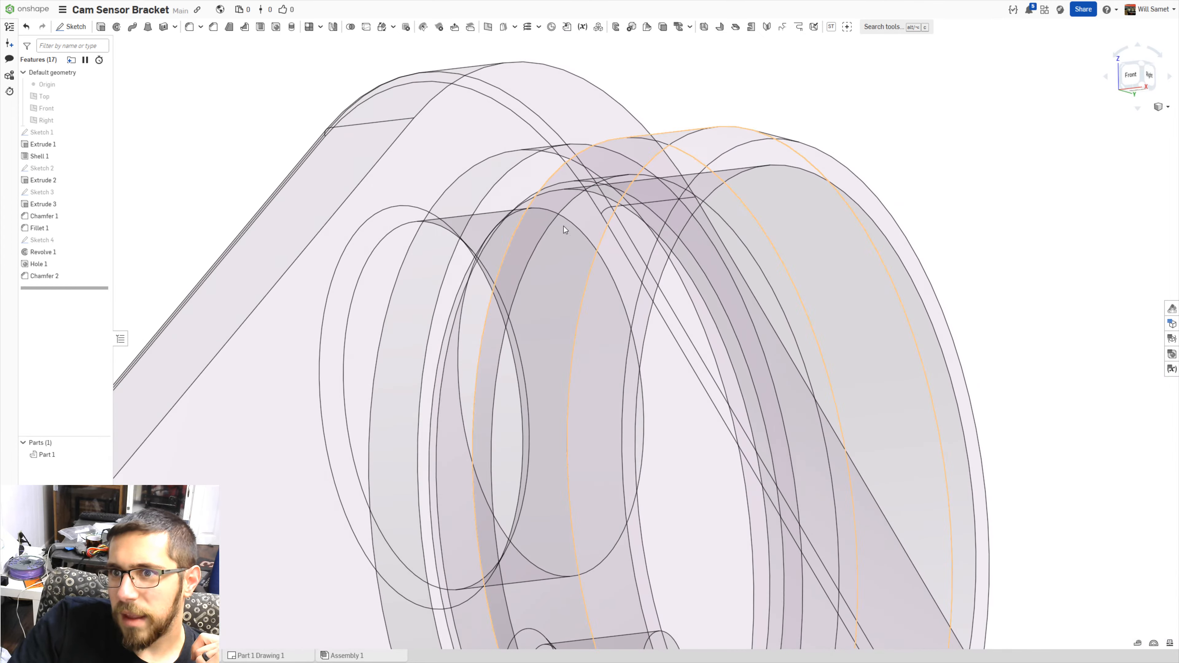
{"action": "left_click", "coordinate": [532, 185]}
{"action": "left_click", "coordinate": [1154, 78]}
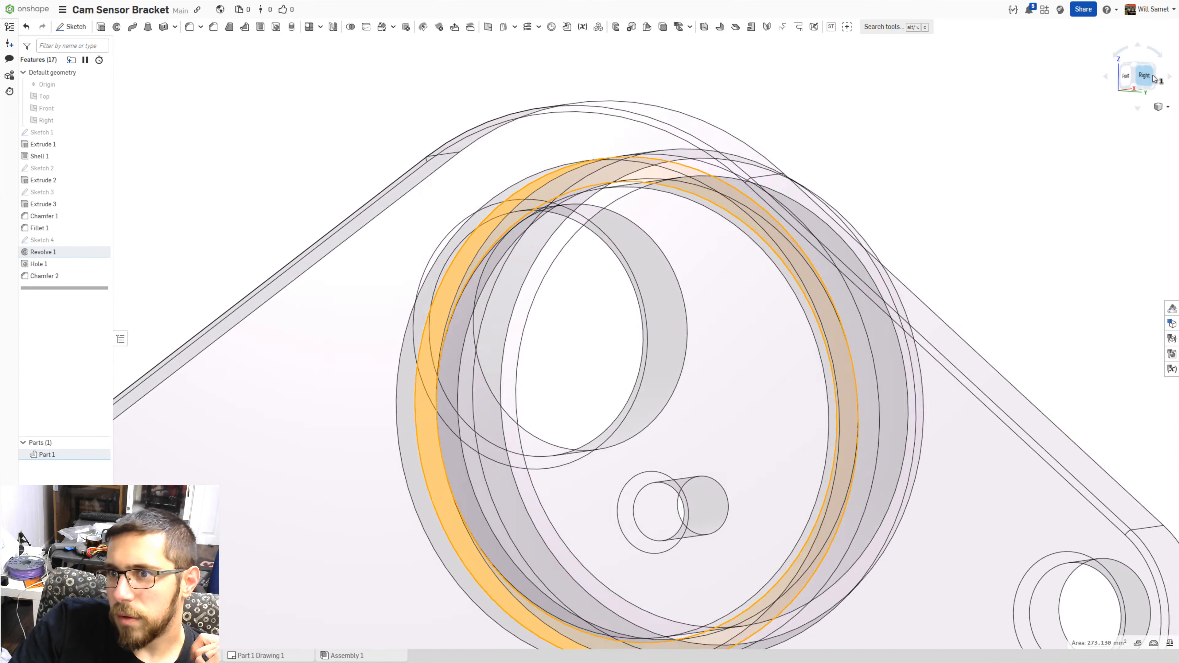
{"action": "scroll", "coordinate": [595, 197], "scroll_direction": "up", "scroll_amount": 3}
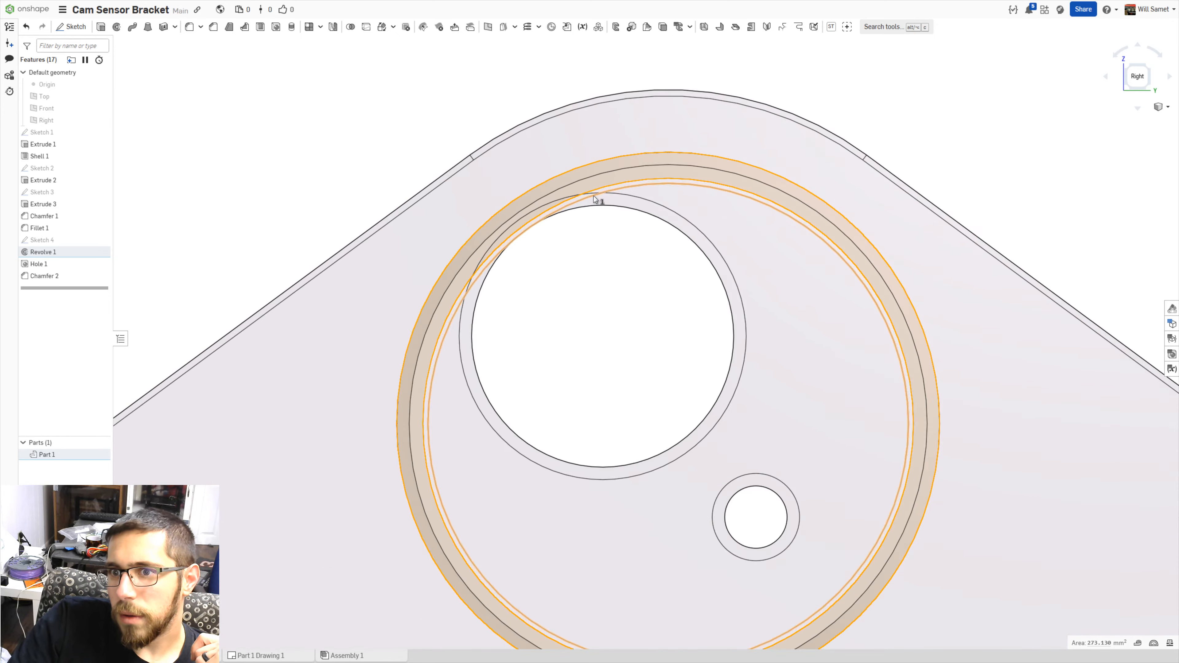
{"action": "scroll", "coordinate": [594, 197], "scroll_direction": "up", "scroll_amount": 6}
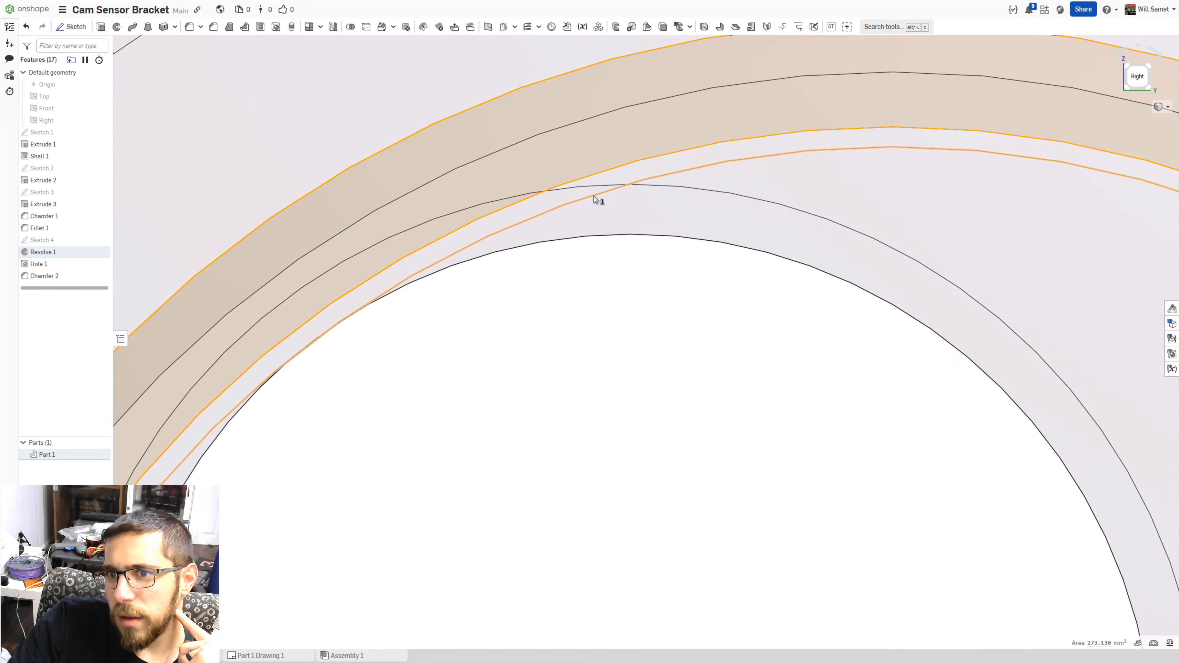
{"action": "scroll", "coordinate": [594, 196], "scroll_direction": "down", "scroll_amount": 9}
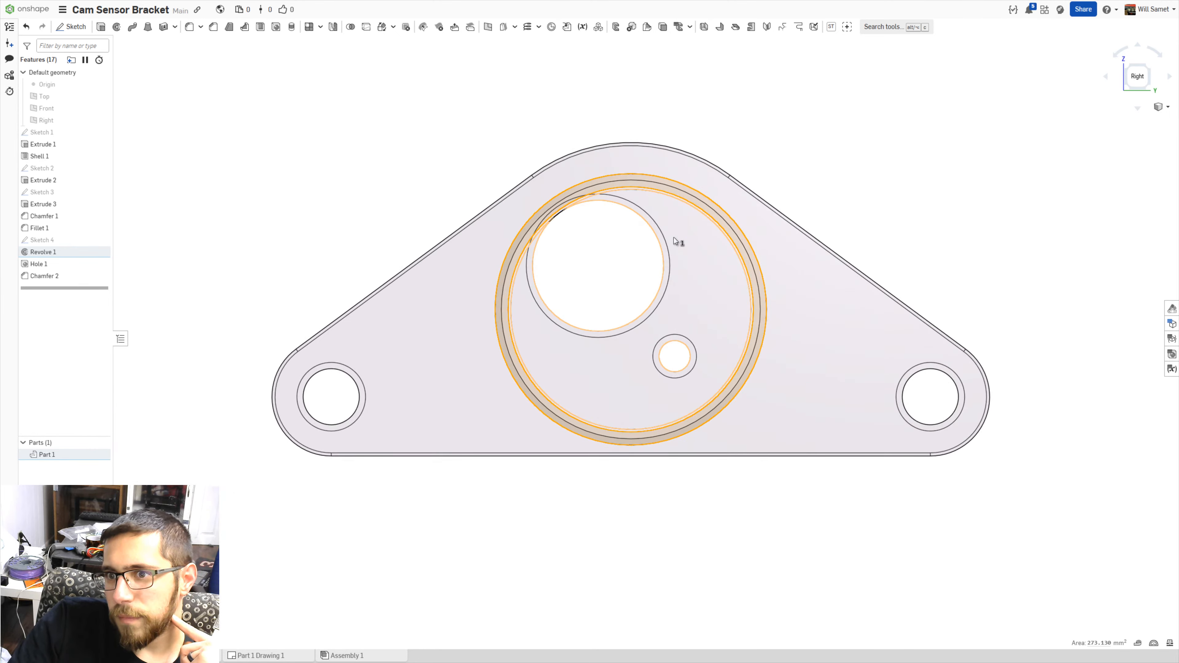
- Inspect the wall thickness beneath the groove in profile and view the bracket from the left
{"action": "right_click_drag", "start_coordinate": [674, 238], "coordinate": [658, 237]}
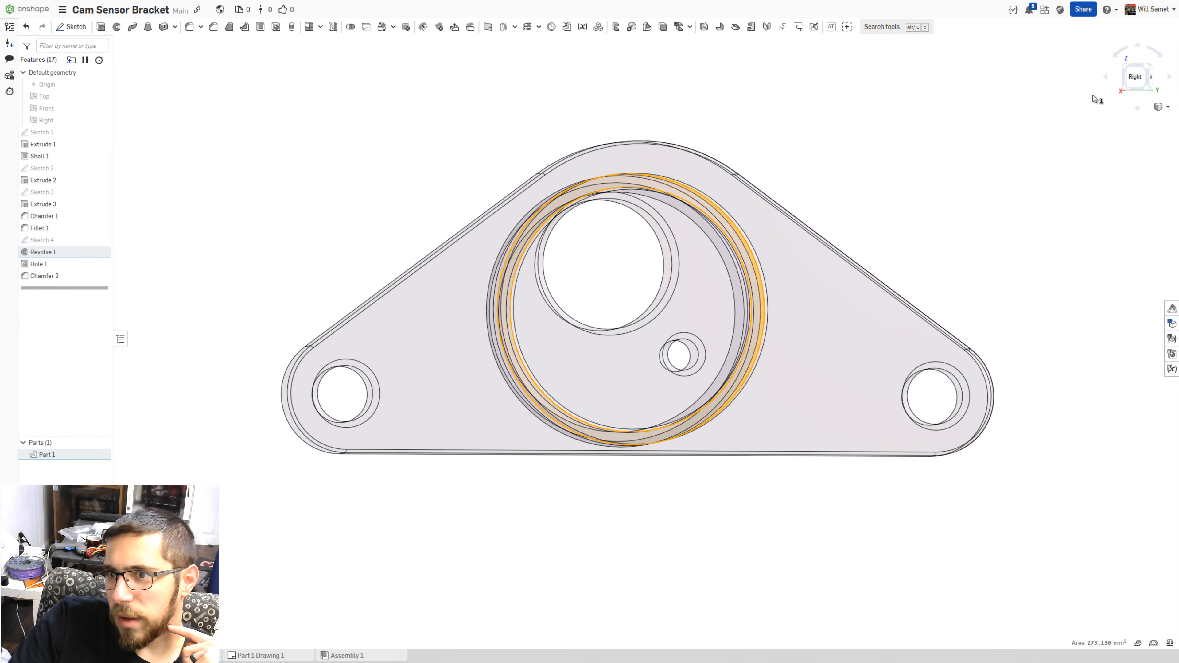
{"action": "right_click_drag", "start_coordinate": [759, 245], "coordinate": [696, 167]}
{"action": "scroll", "coordinate": [697, 165], "scroll_direction": "up", "scroll_amount": 8}
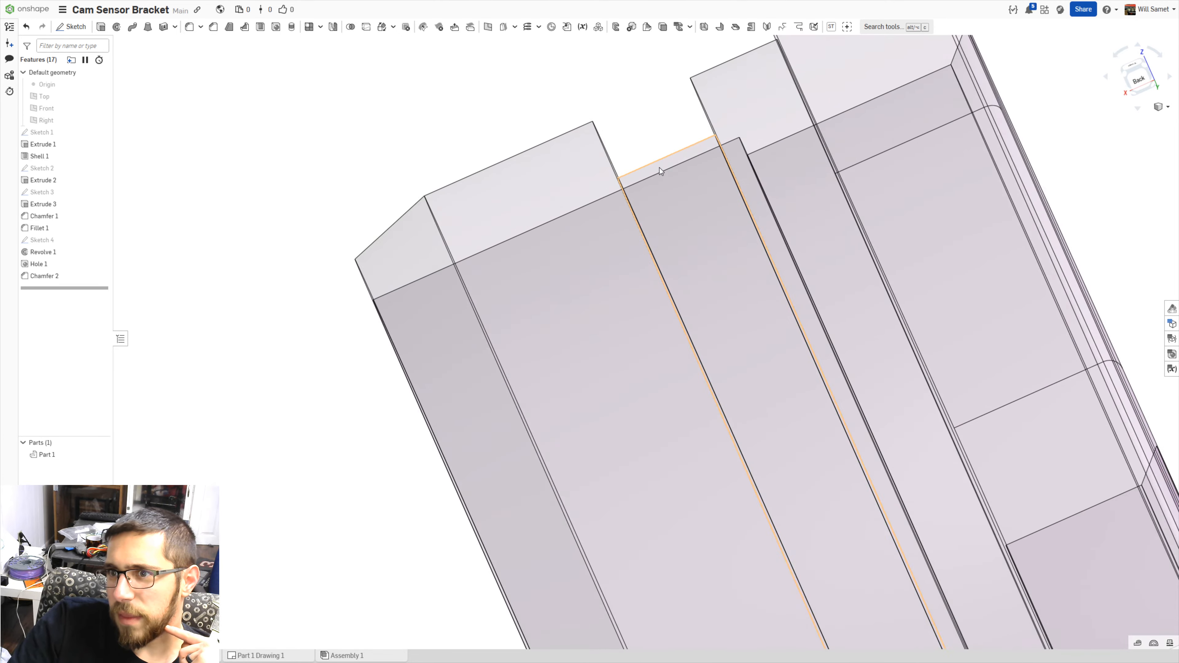
{"action": "scroll", "coordinate": [315, 240], "scroll_direction": "down", "scroll_amount": 5}
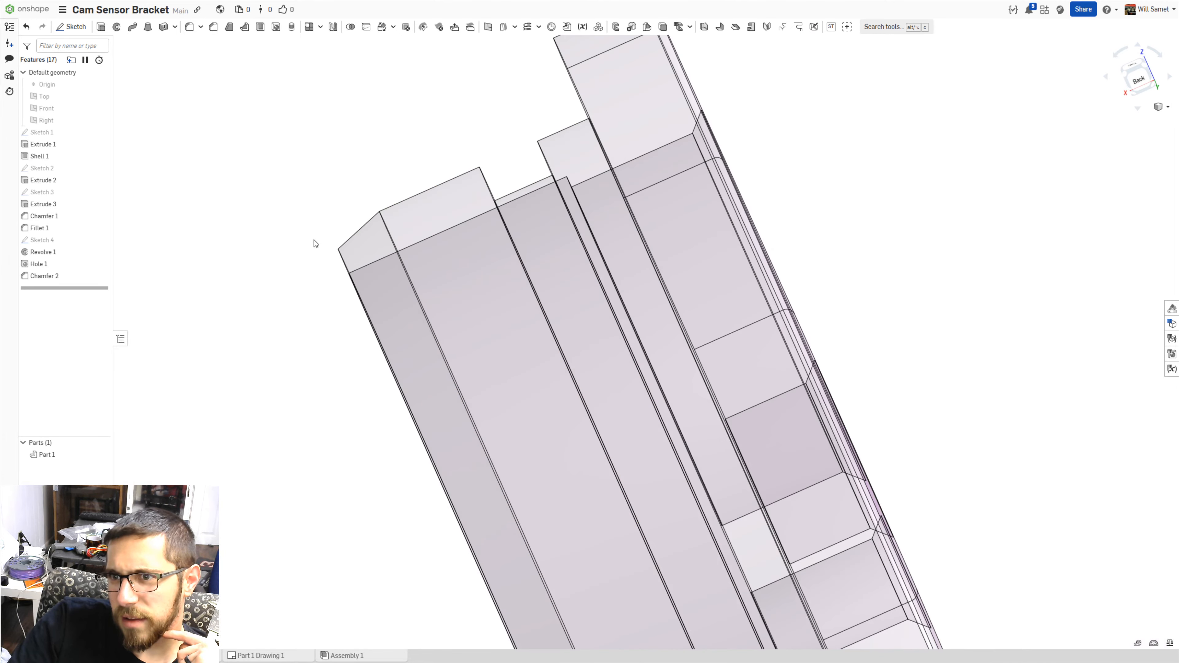
{"action": "right_click_drag", "start_coordinate": [262, 242], "coordinate": [161, 261]}
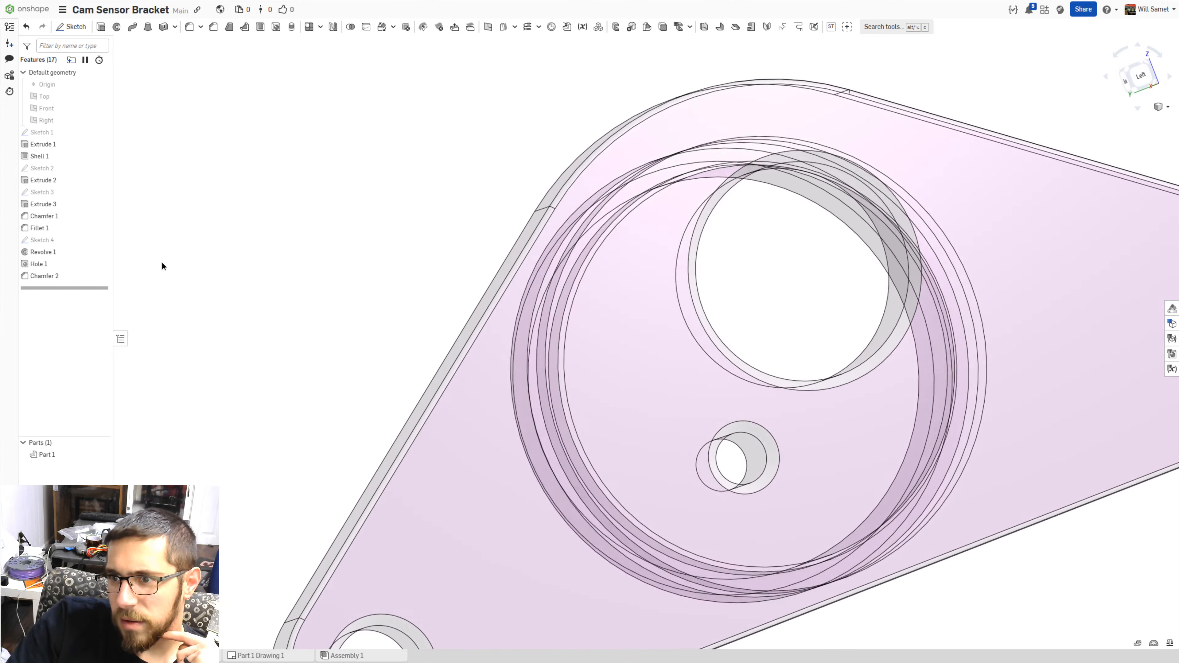
{"action": "scroll", "coordinate": [286, 255], "scroll_direction": "down", "scroll_amount": 3}
{"action": "scroll", "coordinate": [287, 258], "scroll_direction": "down", "scroll_amount": 2}
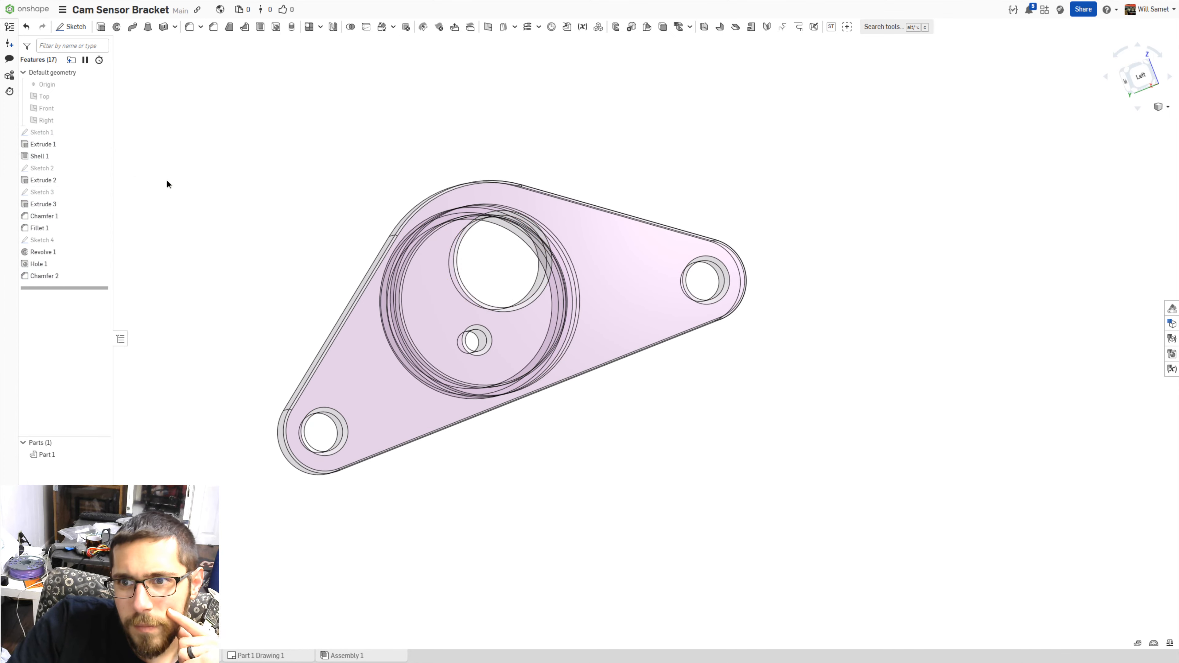
{"action": "left_click", "coordinate": [1132, 85]}
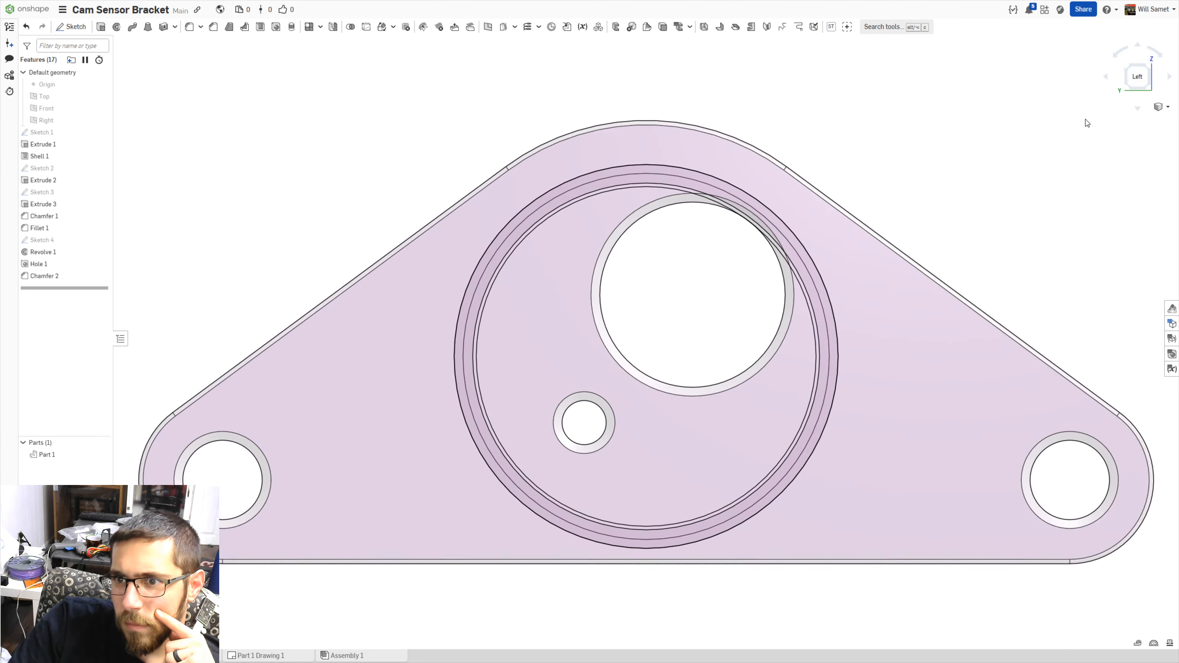
- Review the dimensions of Sketch 2 and the settings of Extrude 1
{"action": "double_click", "coordinate": [70, 169]}
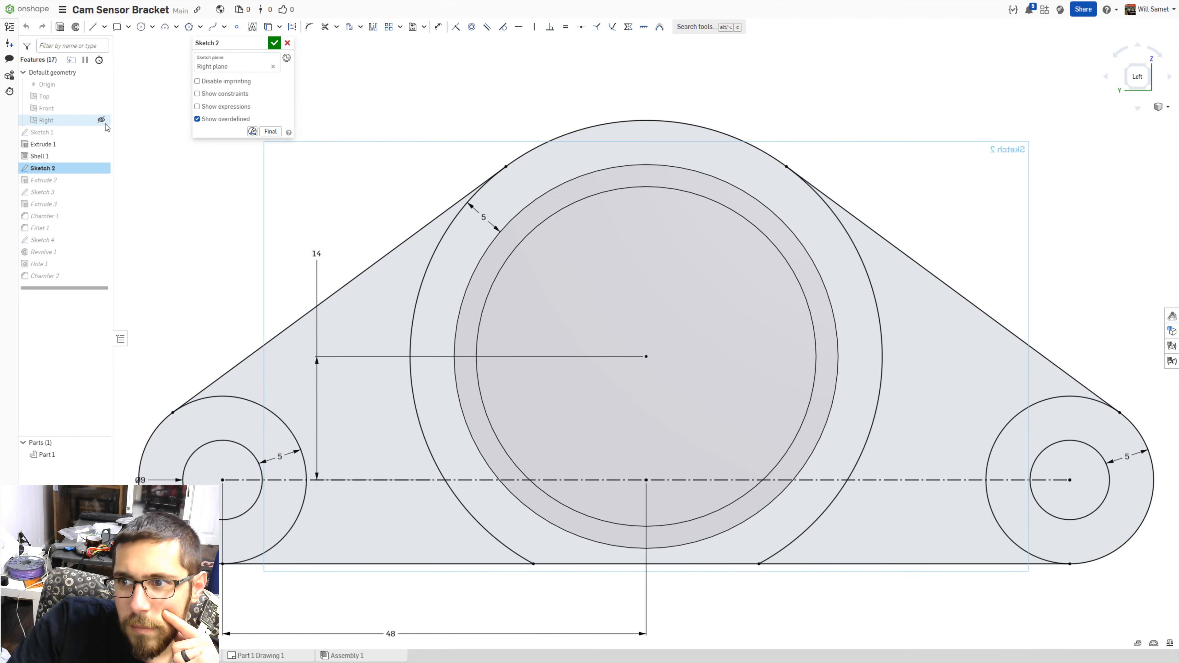
{"action": "left_click", "coordinate": [273, 43]}
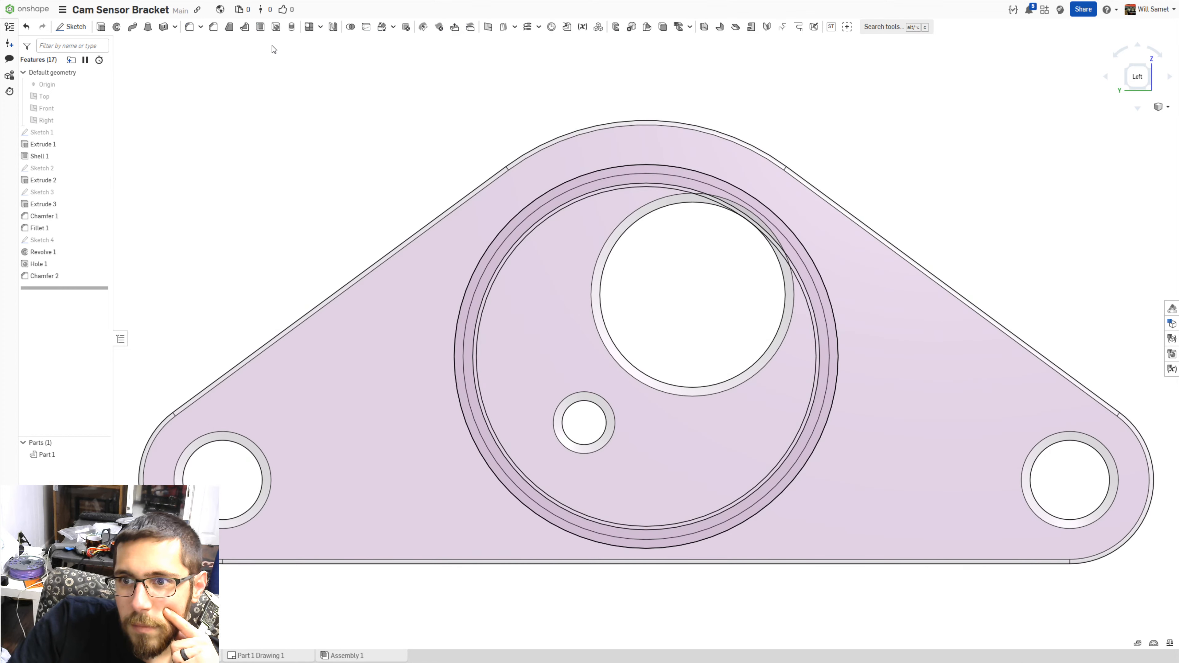
{"action": "double_click", "coordinate": [76, 145]}
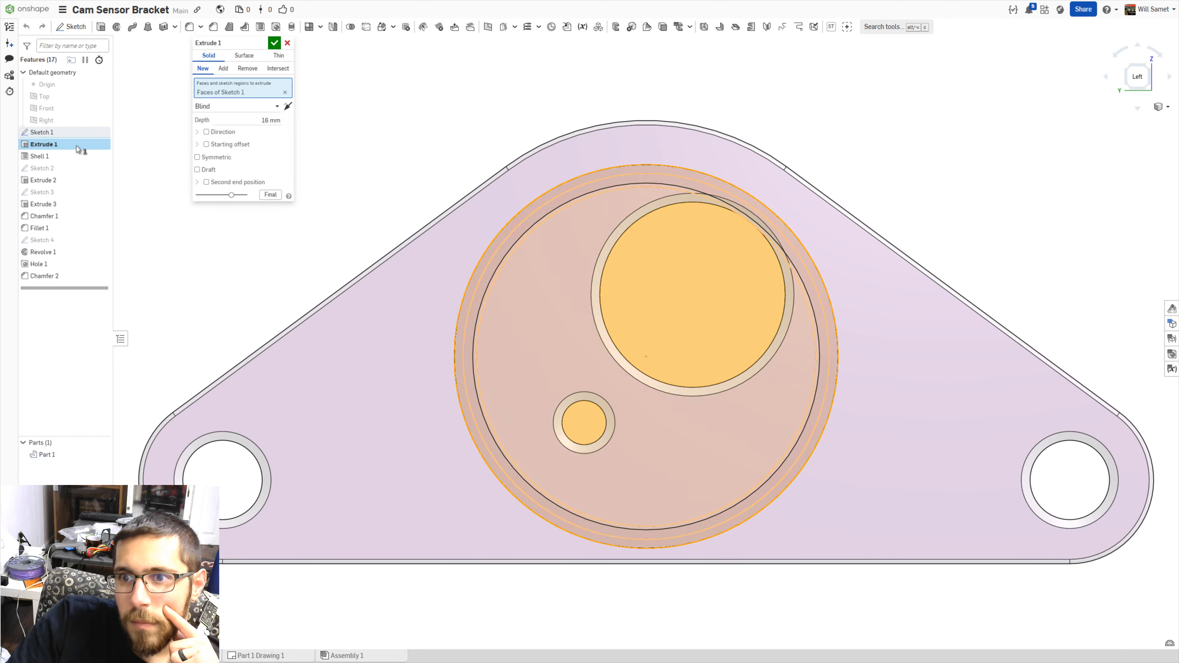
{"action": "scroll", "coordinate": [431, 200], "scroll_direction": "down", "scroll_amount": 3}
{"action": "right_click_drag", "start_coordinate": [431, 201], "coordinate": [440, 172]}
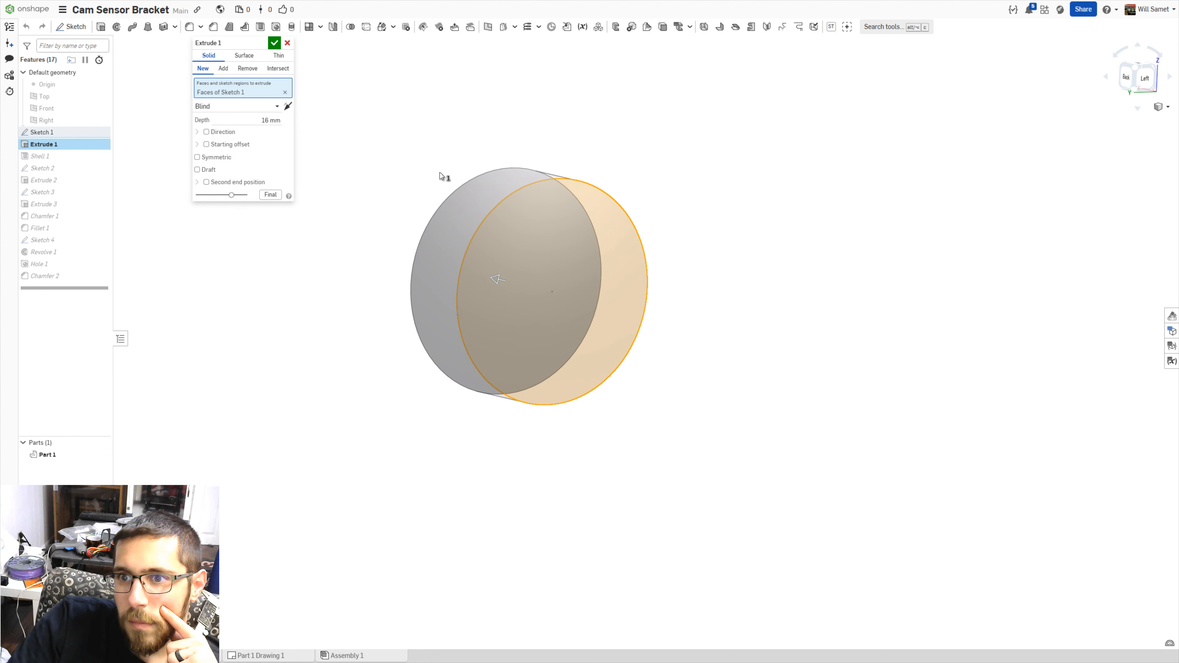
{"action": "left_click", "coordinate": [273, 43]}
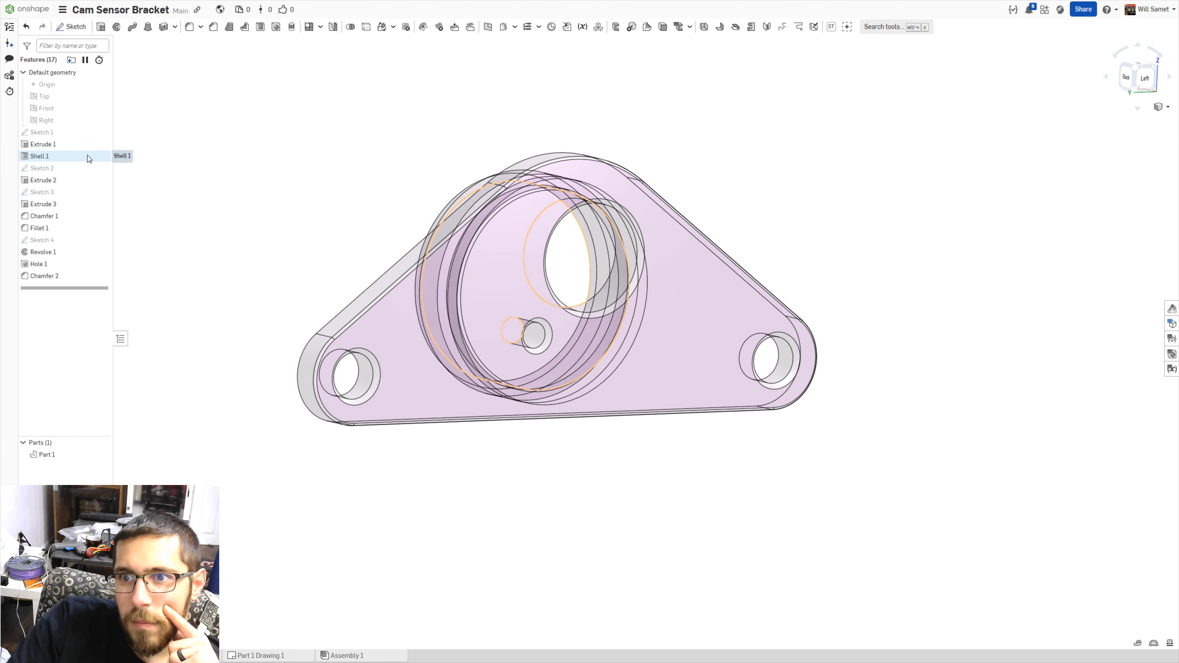
- Set the thickness of Shell 1 to 3 mm
{"action": "double_click", "coordinate": [87, 156]}
{"action": "right_click_drag", "start_coordinate": [201, 167], "coordinate": [369, 167]}
{"action": "left_click", "coordinate": [255, 94]}
{"action": "key", "text": "Up"}
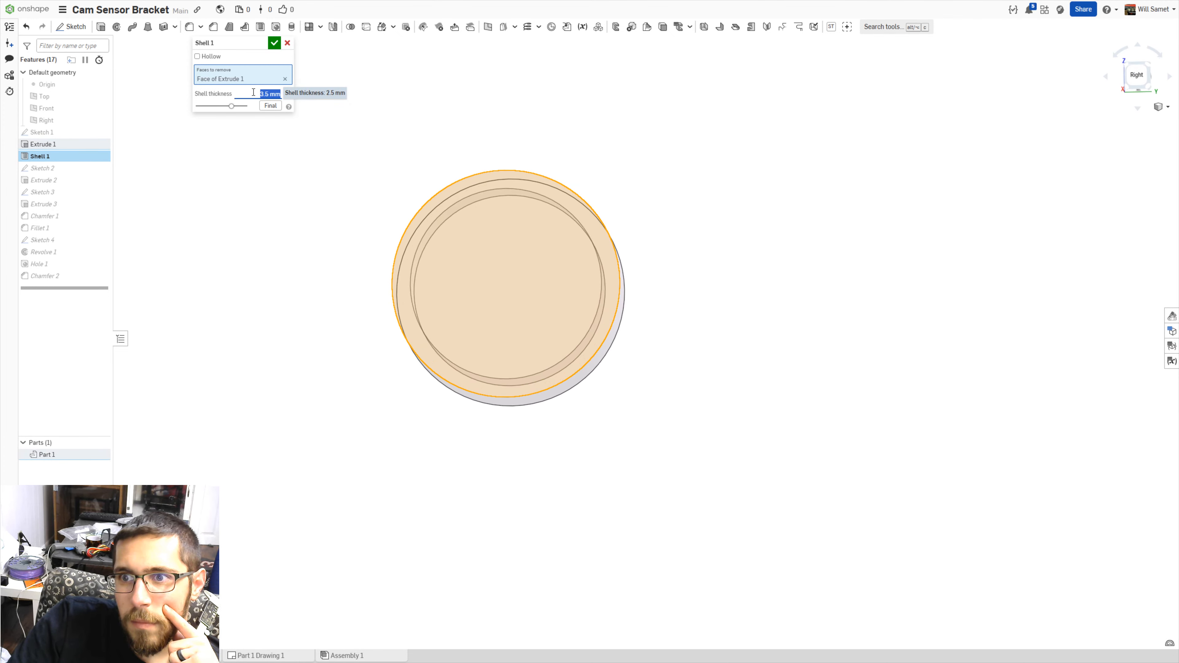
{"action": "type", "text": "3"}
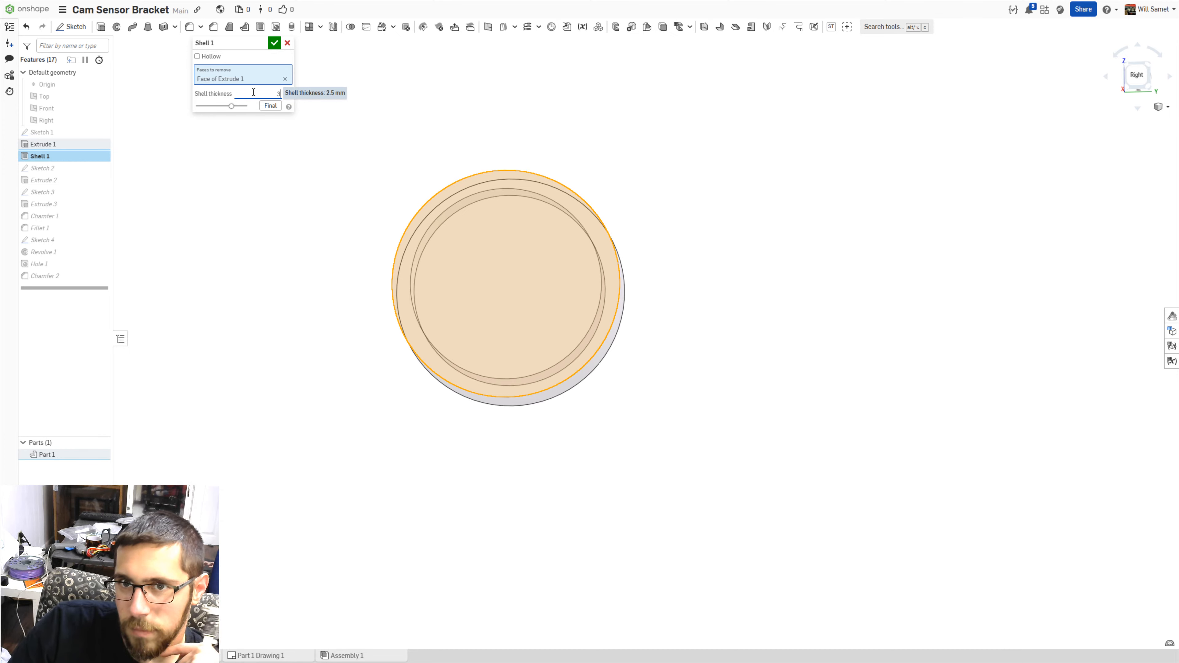
{"action": "left_click", "coordinate": [274, 42]}
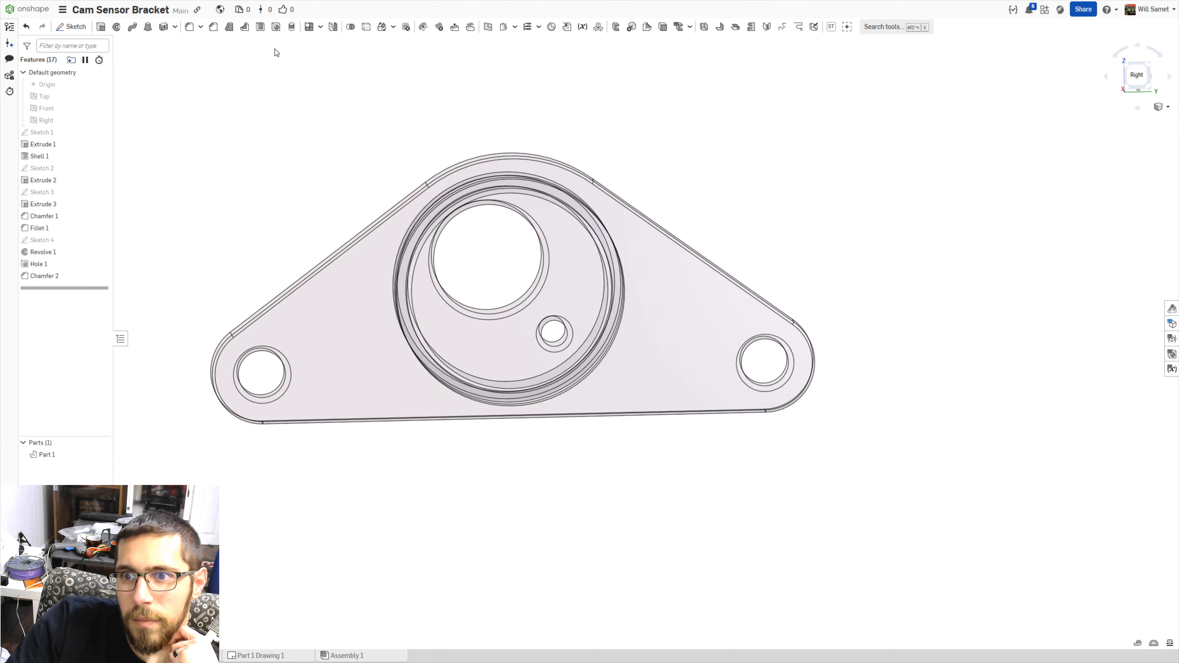
- Examine the thickened boss wall against the large hole and groove in right view and in front profile, checking the groove edge's diameter
{"action": "right_click_drag", "start_coordinate": [378, 174], "coordinate": [461, 203]}
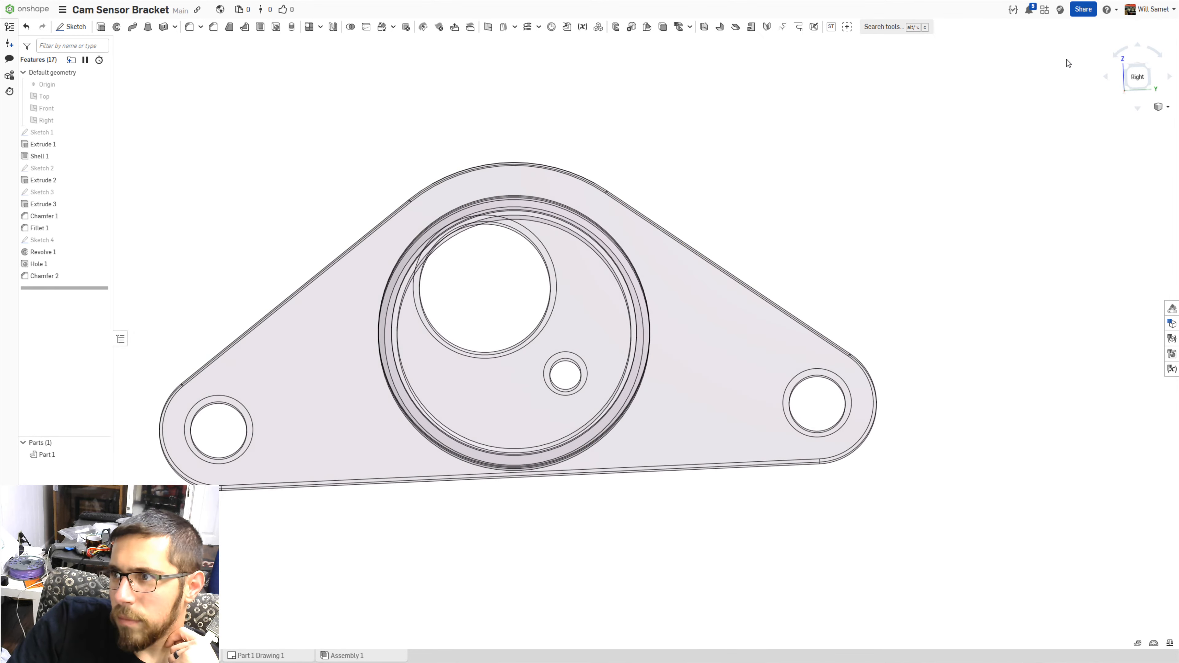
{"action": "left_click", "coordinate": [1137, 78]}
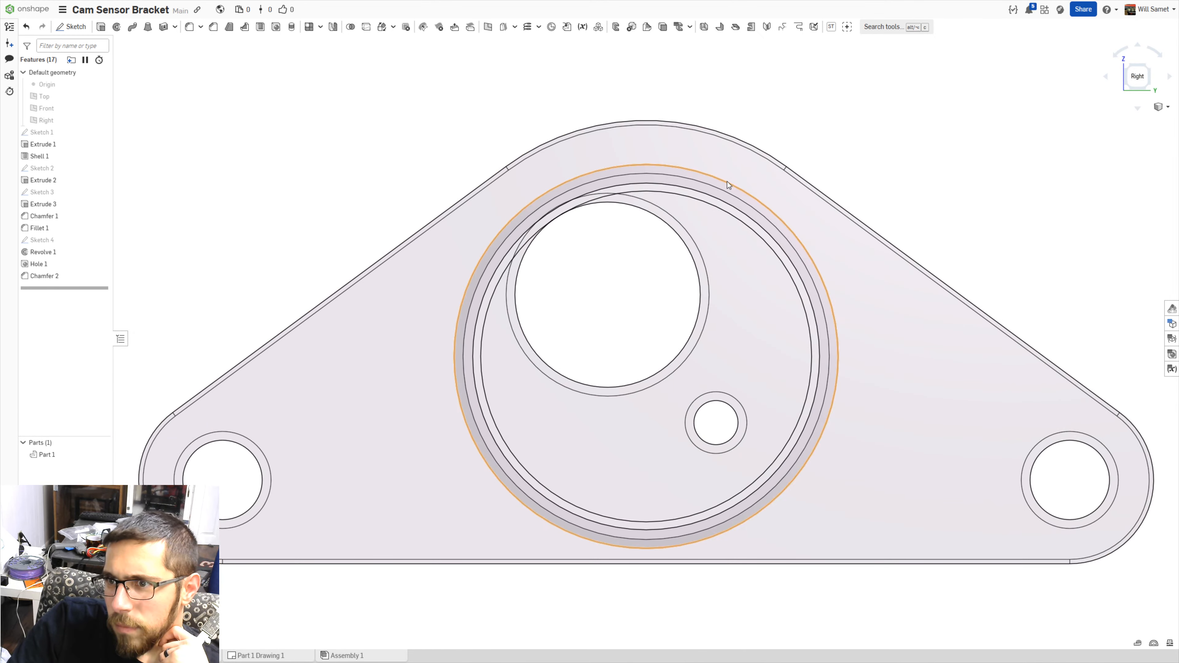
{"action": "scroll", "coordinate": [703, 218], "scroll_direction": "up", "scroll_amount": 3}
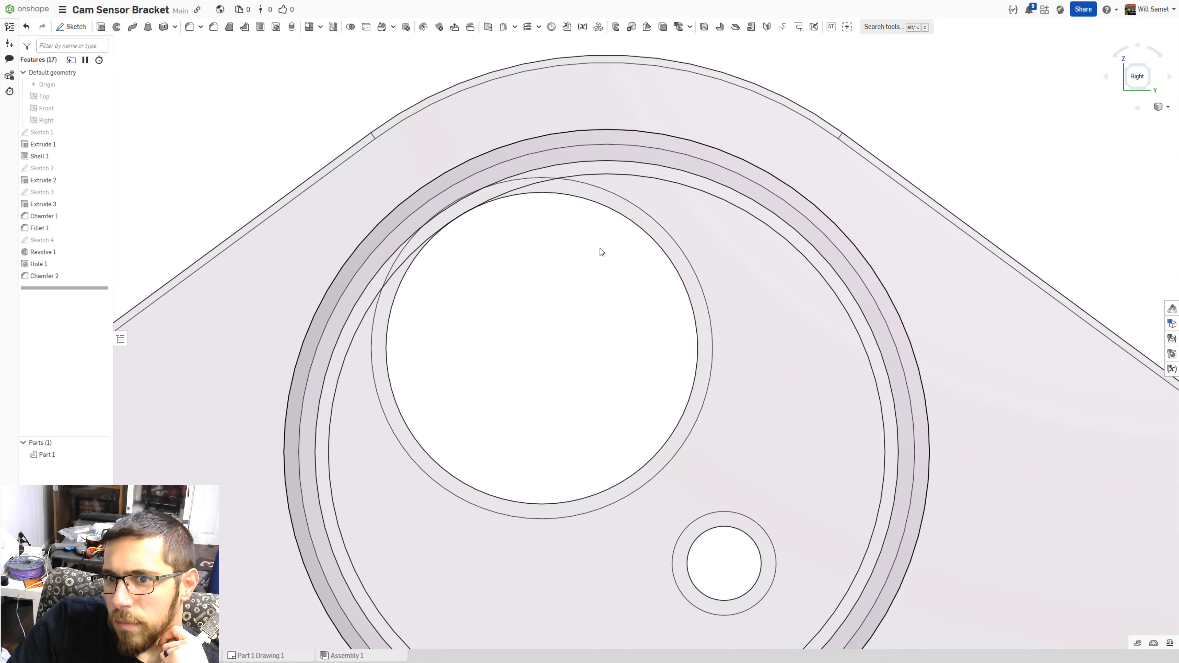
{"action": "scroll", "coordinate": [492, 170], "scroll_direction": "down", "scroll_amount": 3}
{"action": "right_click_drag", "start_coordinate": [493, 170], "coordinate": [429, 123]}
{"action": "left_click", "coordinate": [417, 132]}
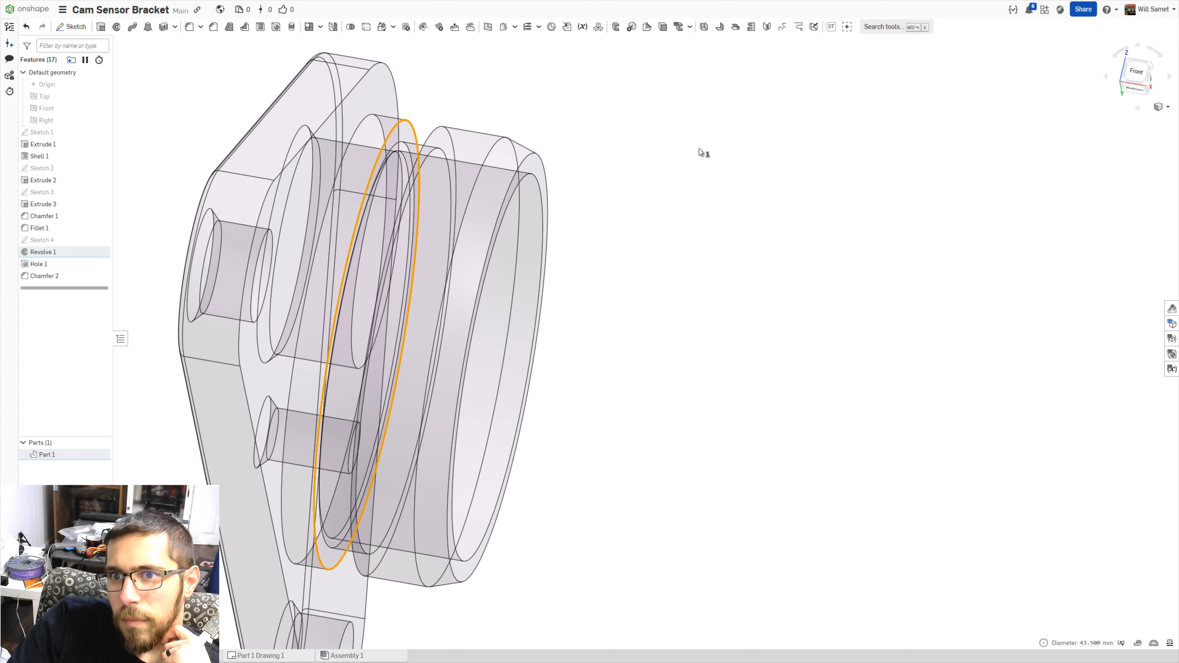
{"action": "left_click", "coordinate": [1128, 72]}
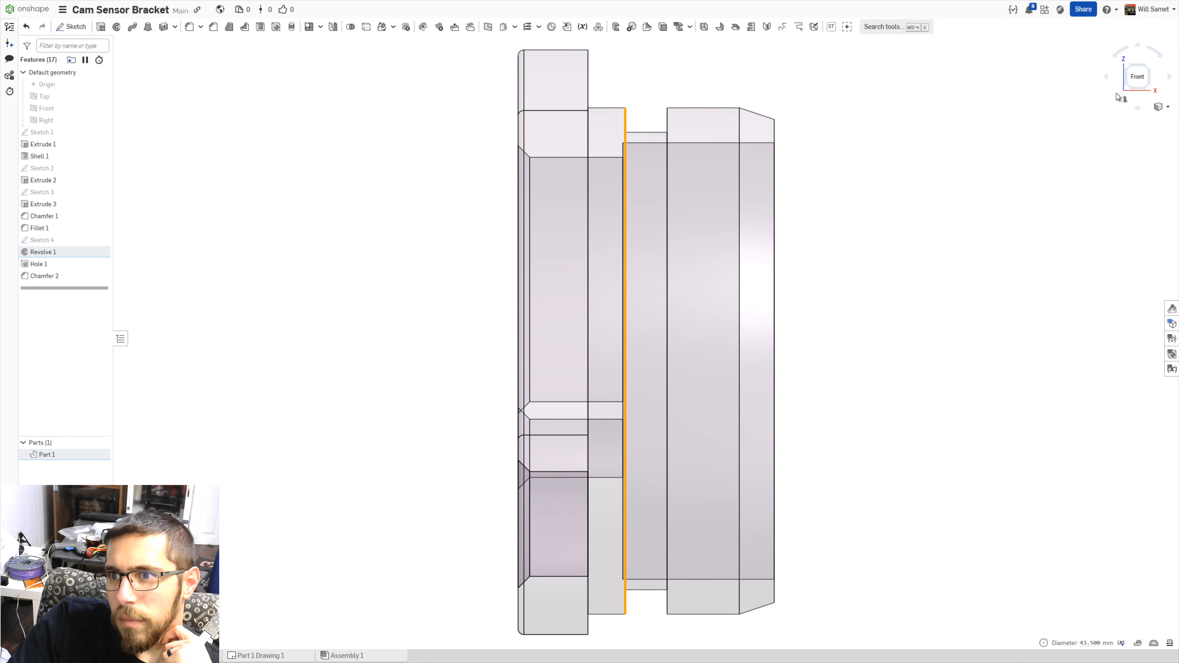
{"action": "scroll", "coordinate": [666, 151], "scroll_direction": "up", "scroll_amount": 3}
{"action": "scroll", "coordinate": [623, 158], "scroll_direction": "down", "scroll_amount": 1}
{"action": "scroll", "coordinate": [623, 158], "scroll_direction": "up", "scroll_amount": 2}
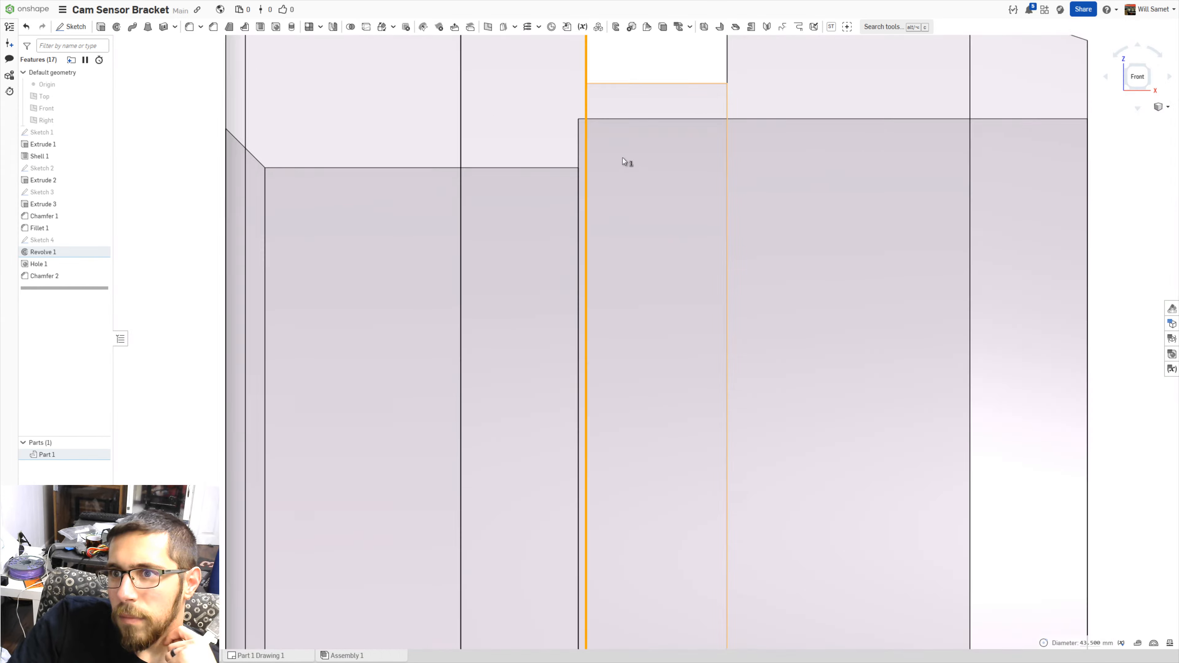
- Measure the distance between the groove floor and the boss's inner wall, and check the wall against the large hole in right view
{"action": "scroll", "coordinate": [623, 158], "scroll_direction": "down", "scroll_amount": 2}
{"action": "scroll", "coordinate": [641, 178], "scroll_direction": "down", "scroll_amount": 3}
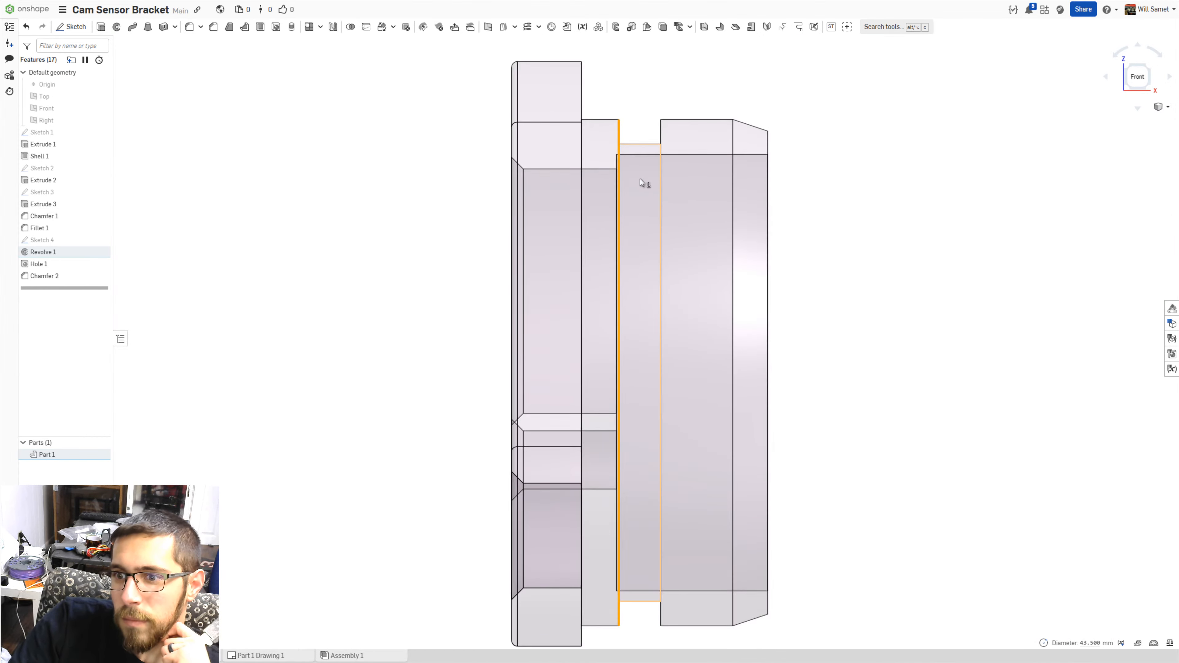
{"action": "right_click_drag", "start_coordinate": [641, 178], "coordinate": [608, 135]}
{"action": "scroll", "coordinate": [659, 186], "scroll_direction": "up", "scroll_amount": 3}
{"action": "left_click", "coordinate": [859, 325]}
{"action": "left_click", "coordinate": [302, 288]}
{"action": "left_click", "coordinate": [1138, 643]}
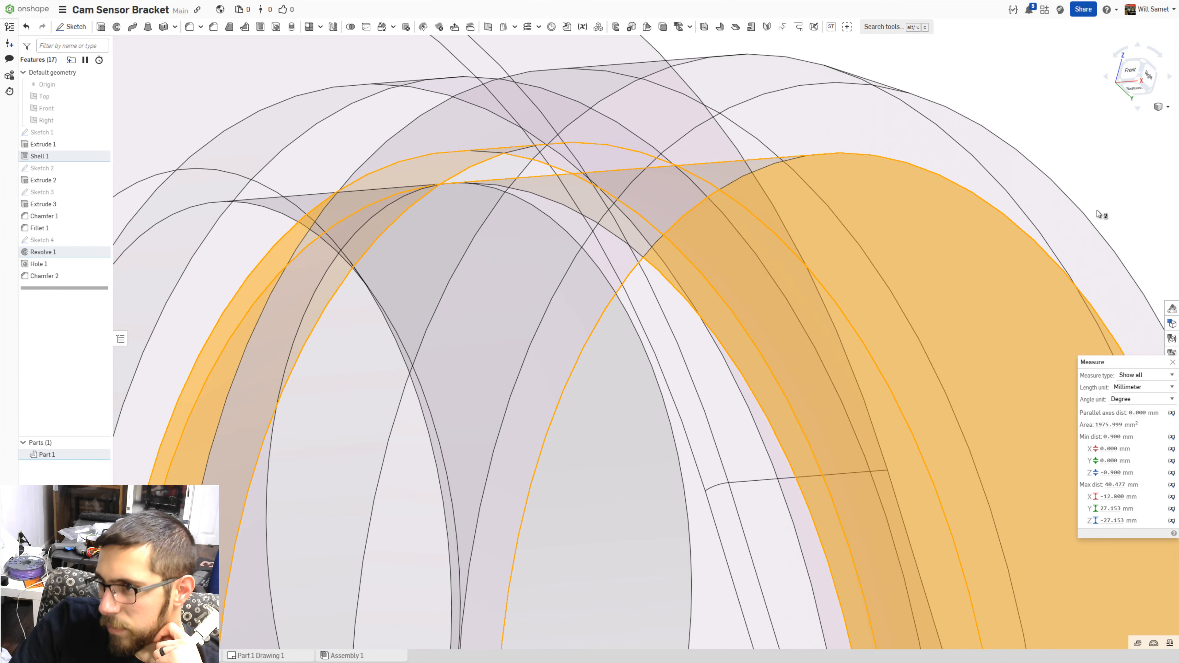
{"action": "left_click", "coordinate": [1110, 183]}
{"action": "scroll", "coordinate": [812, 270], "scroll_direction": "down", "scroll_amount": 5}
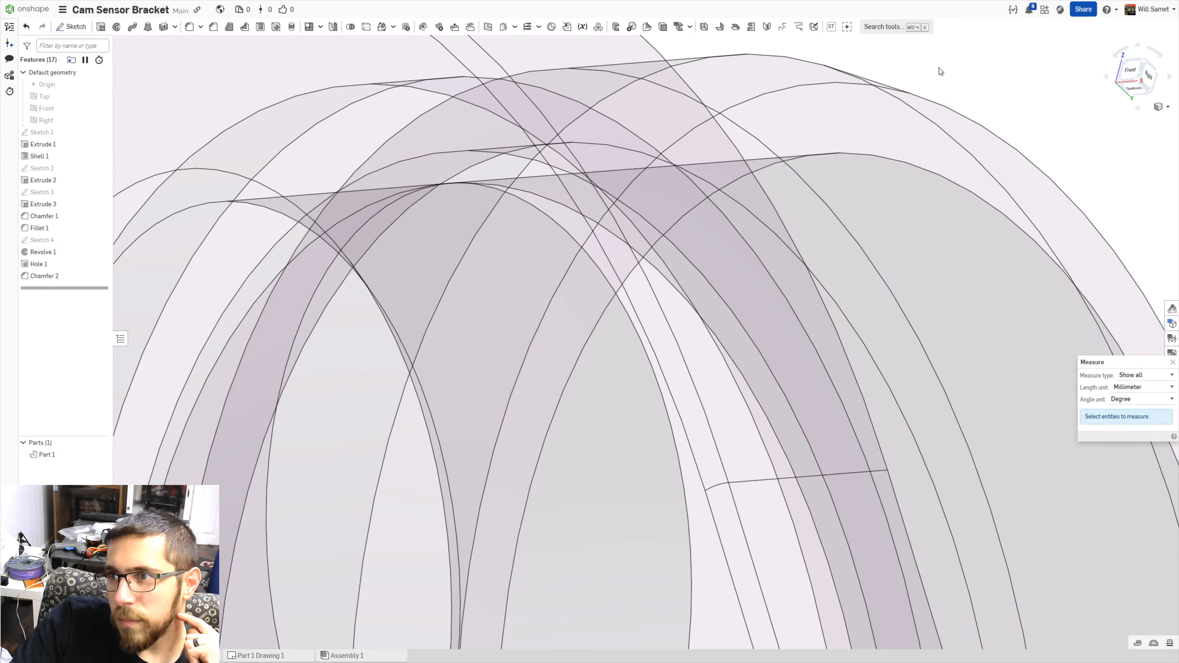
{"action": "key", "text": "shift+4"}
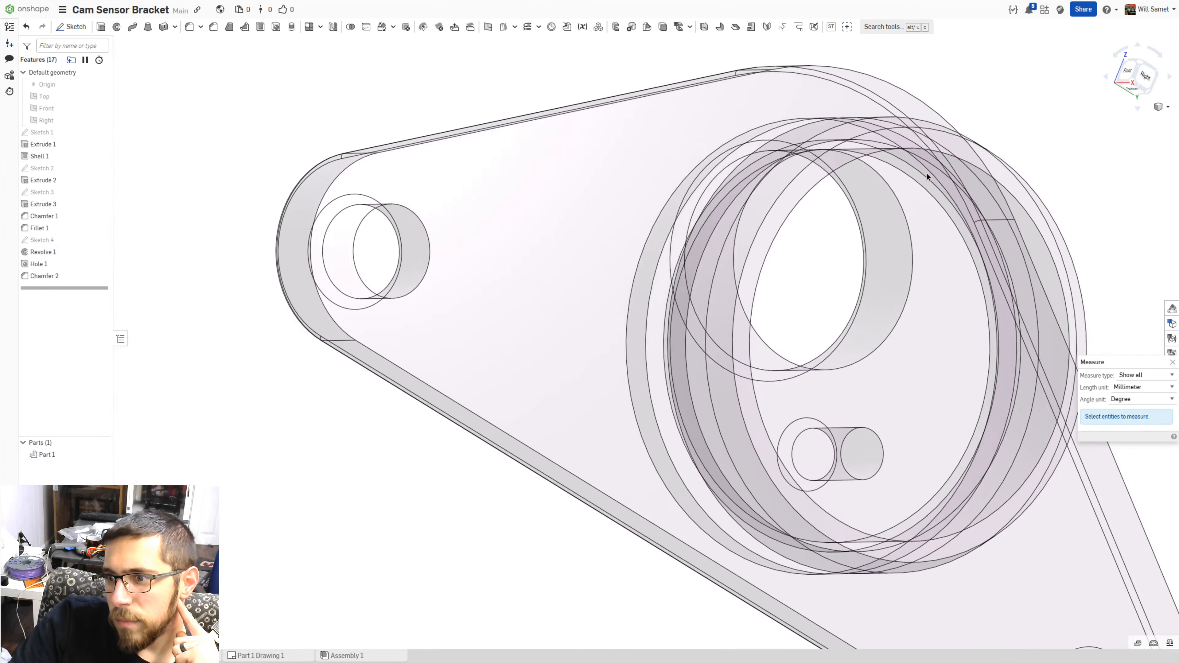
{"action": "scroll", "coordinate": [873, 177], "scroll_direction": "up", "scroll_amount": 3}
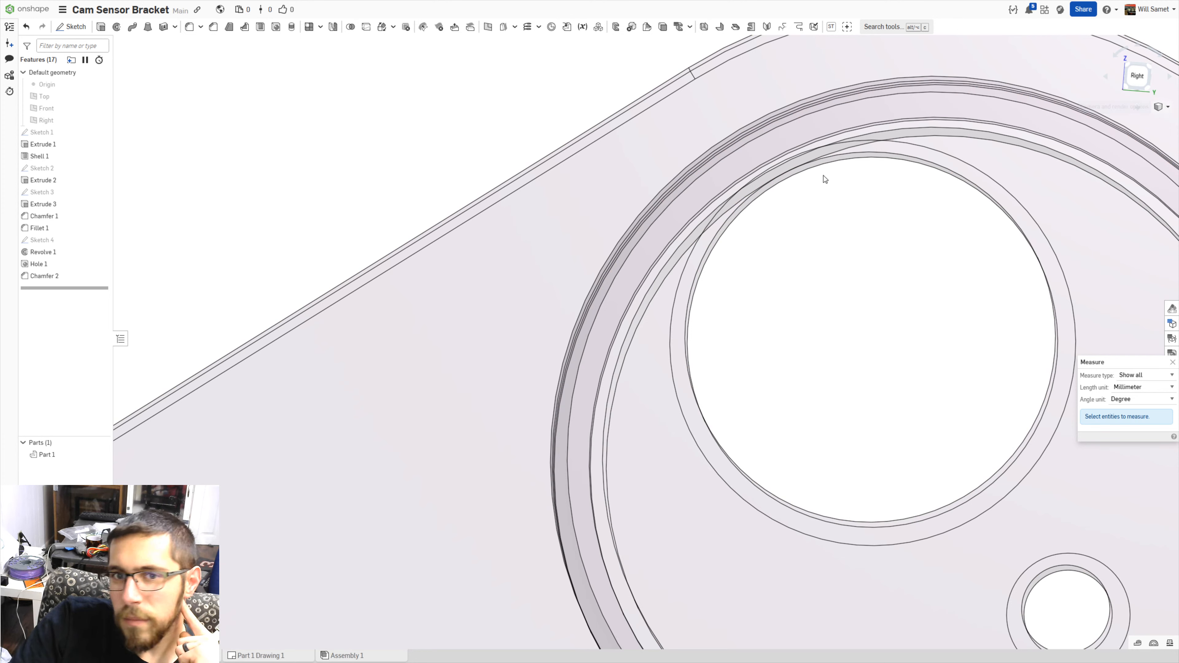
- Set the thickness of Shell 1 to 3.5 mm
{"action": "double_click", "coordinate": [73, 156]}
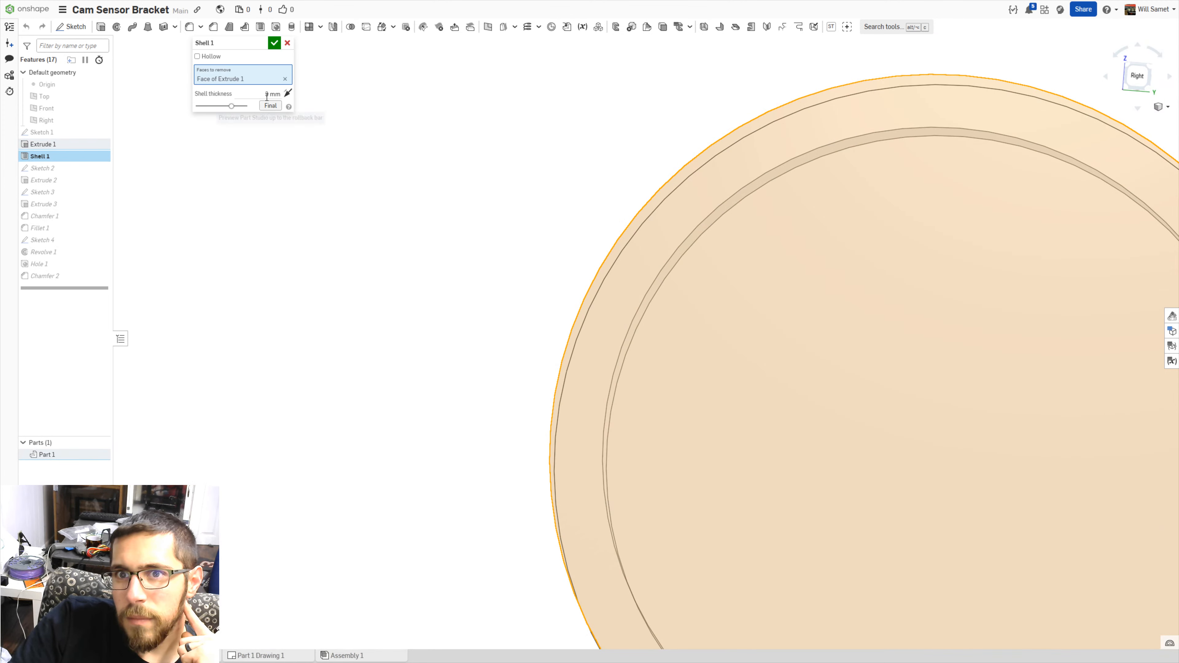
{"action": "left_click", "coordinate": [261, 94]}
{"action": "type", "text": "3.5"}
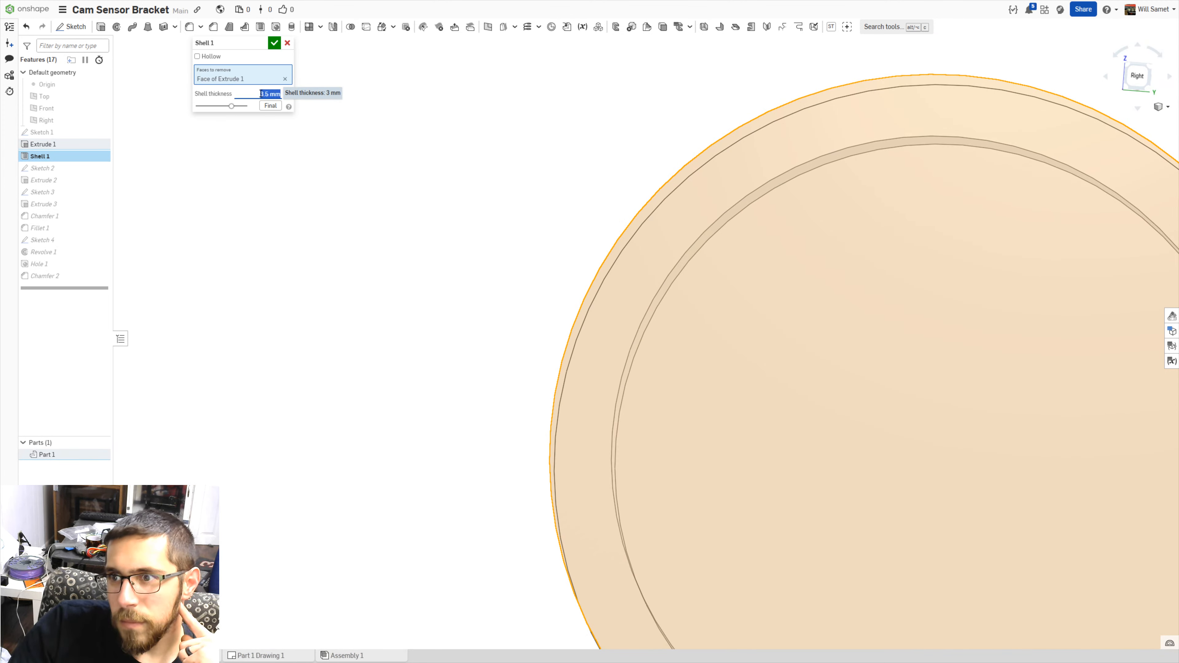
{"action": "left_click", "coordinate": [274, 42]}
- Inspect the thickened boss wall beneath the groove and around the large hole in right view and in oblique profile
{"action": "scroll", "coordinate": [365, 101], "scroll_direction": "down", "scroll_amount": 2}
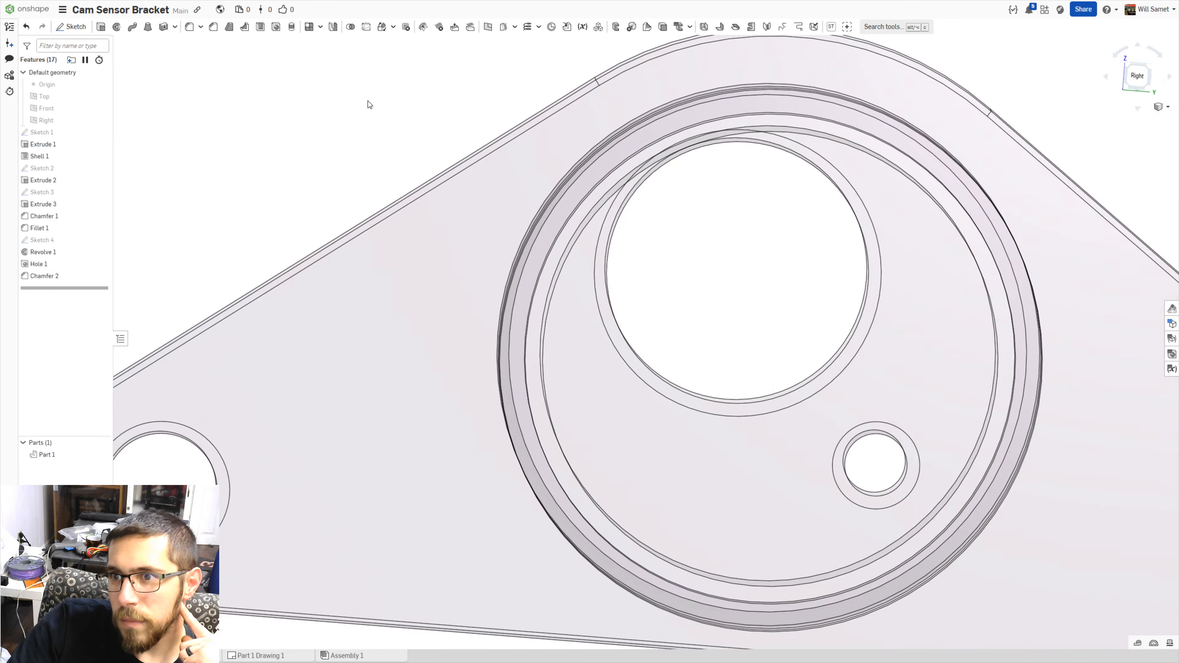
{"action": "right_click_drag", "start_coordinate": [374, 93], "coordinate": [374, 91]}
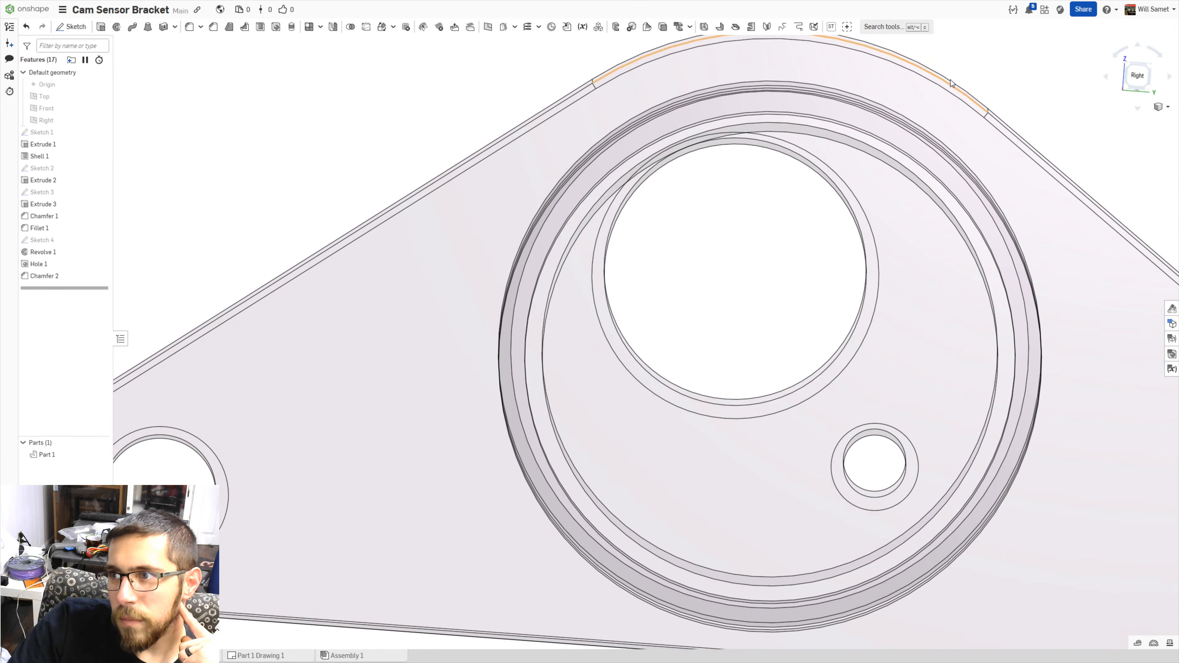
{"action": "left_click", "coordinate": [1131, 77]}
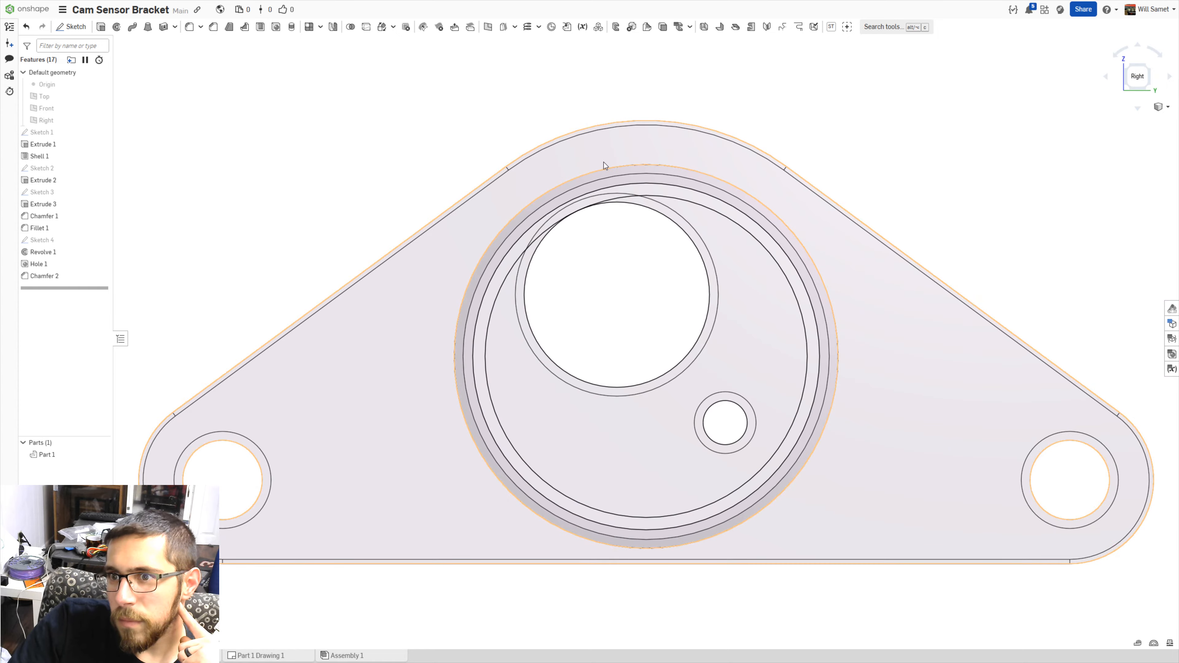
{"action": "scroll", "coordinate": [591, 163], "scroll_direction": "up", "scroll_amount": 3}
{"action": "right_click_drag", "start_coordinate": [440, 198], "coordinate": [537, 171]}
{"action": "scroll", "coordinate": [529, 188], "scroll_direction": "up", "scroll_amount": 5}
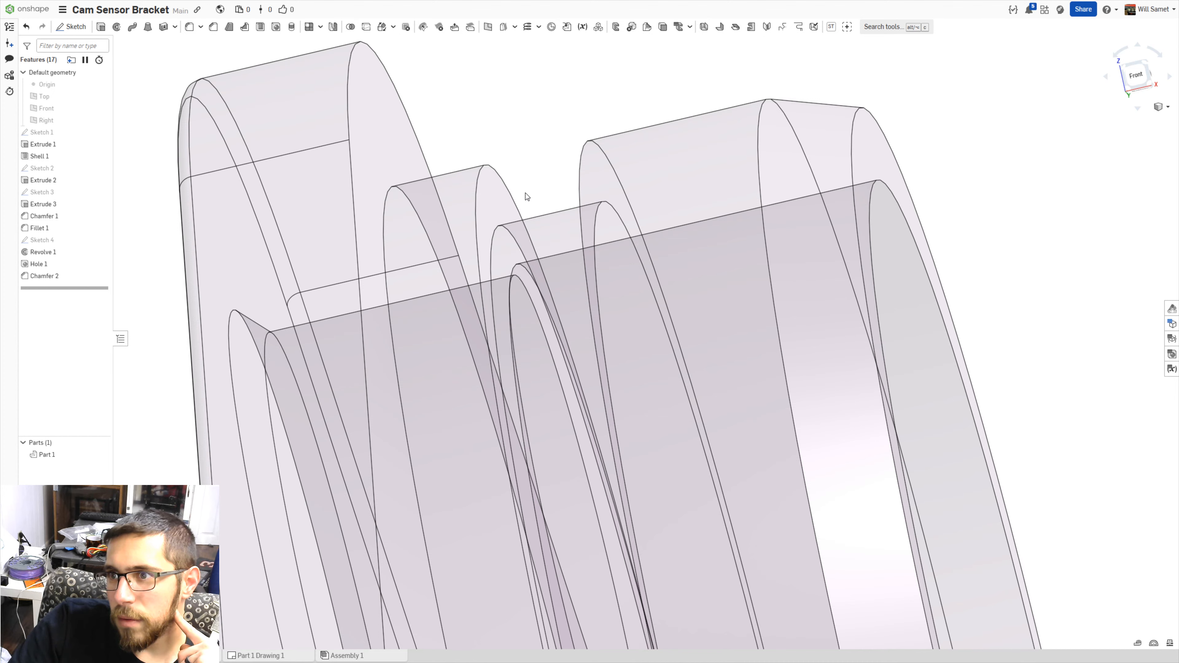
{"action": "scroll", "coordinate": [527, 196], "scroll_direction": "down", "scroll_amount": 8}
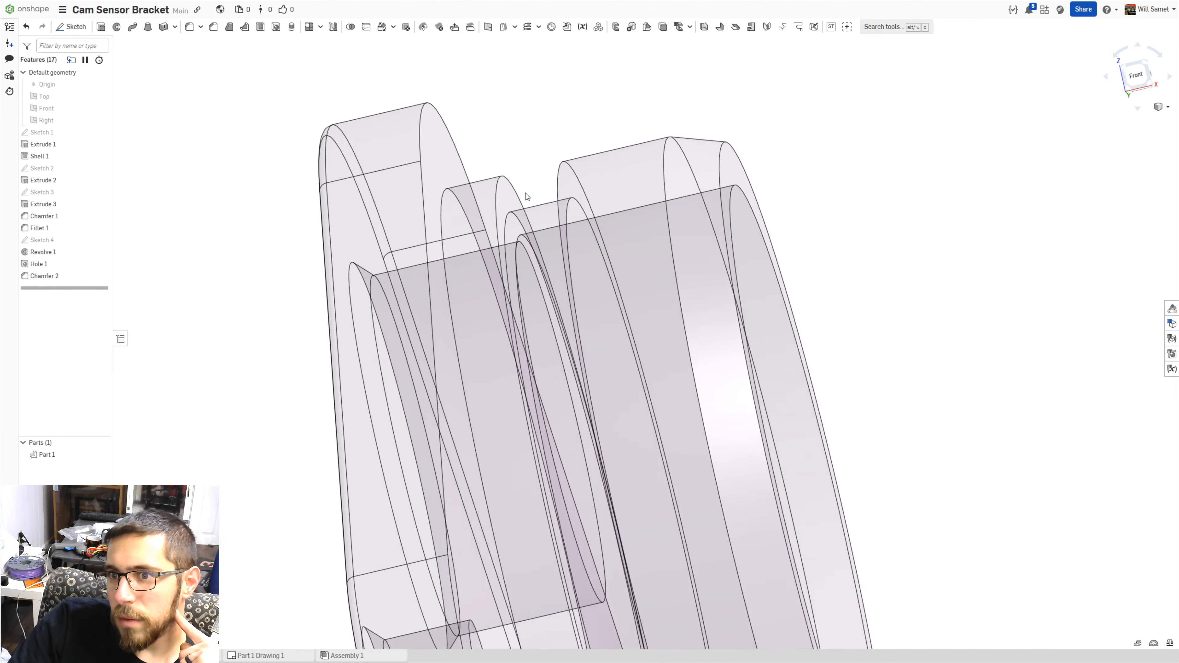
{"action": "right_click_drag", "start_coordinate": [525, 193], "coordinate": [719, 168]}
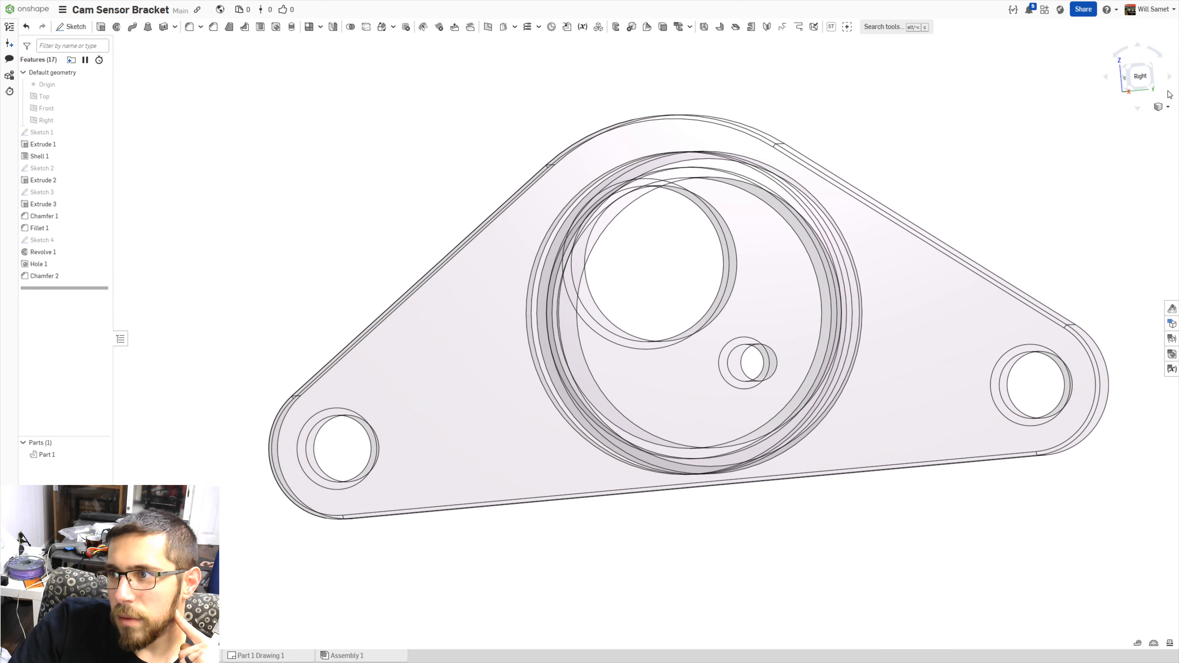
- Change the display to shaded with edges and inspect the bracket from the boss side and the underside
{"action": "left_click", "coordinate": [1163, 107]}
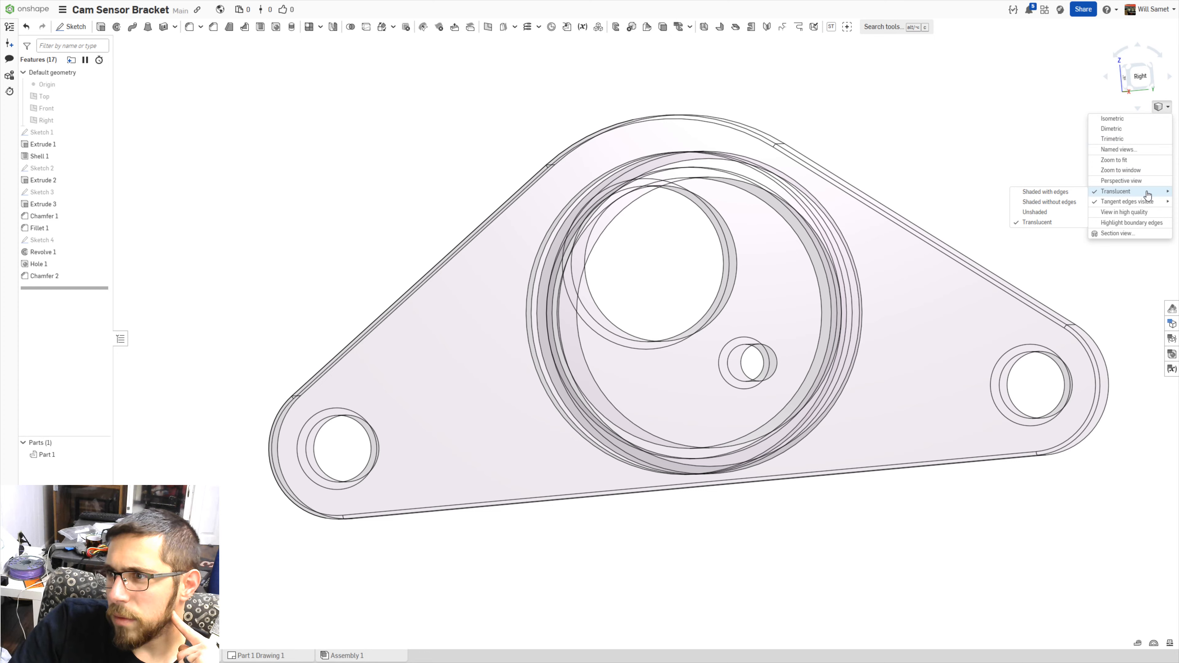
{"action": "left_click", "coordinate": [1063, 192]}
{"action": "mouse_move", "coordinate": [735, 212]}
{"action": "right_mouse_down"}
{"action": "mouse_move", "coordinate": [681, 261]}
{"action": "mouse_move", "coordinate": [658, 261]}
{"action": "mouse_move", "coordinate": [715, 189]}
{"action": "mouse_move", "coordinate": [717, 211]}
{"action": "mouse_move", "coordinate": [705, 194]}
{"action": "mouse_move", "coordinate": [720, 193]}
{"action": "mouse_move", "coordinate": [709, 204]}
{"action": "right_mouse_up"}
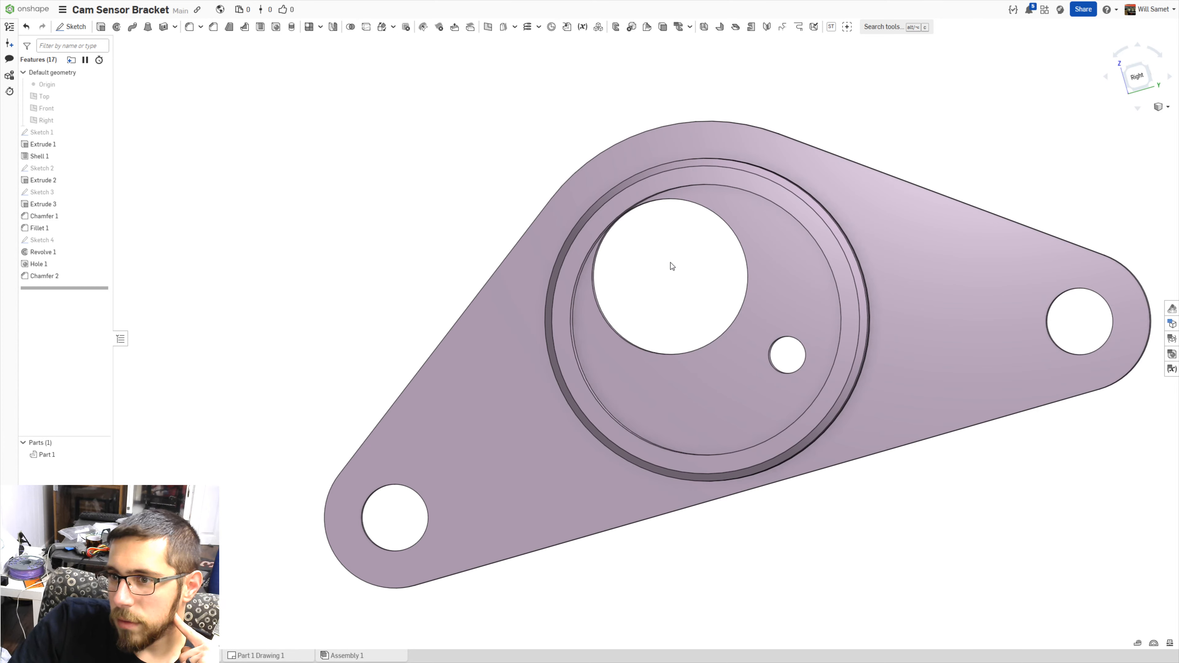
{"action": "scroll", "coordinate": [671, 263], "scroll_direction": "up", "scroll_amount": 3}
{"action": "scroll", "coordinate": [671, 263], "scroll_direction": "down", "scroll_amount": 8}
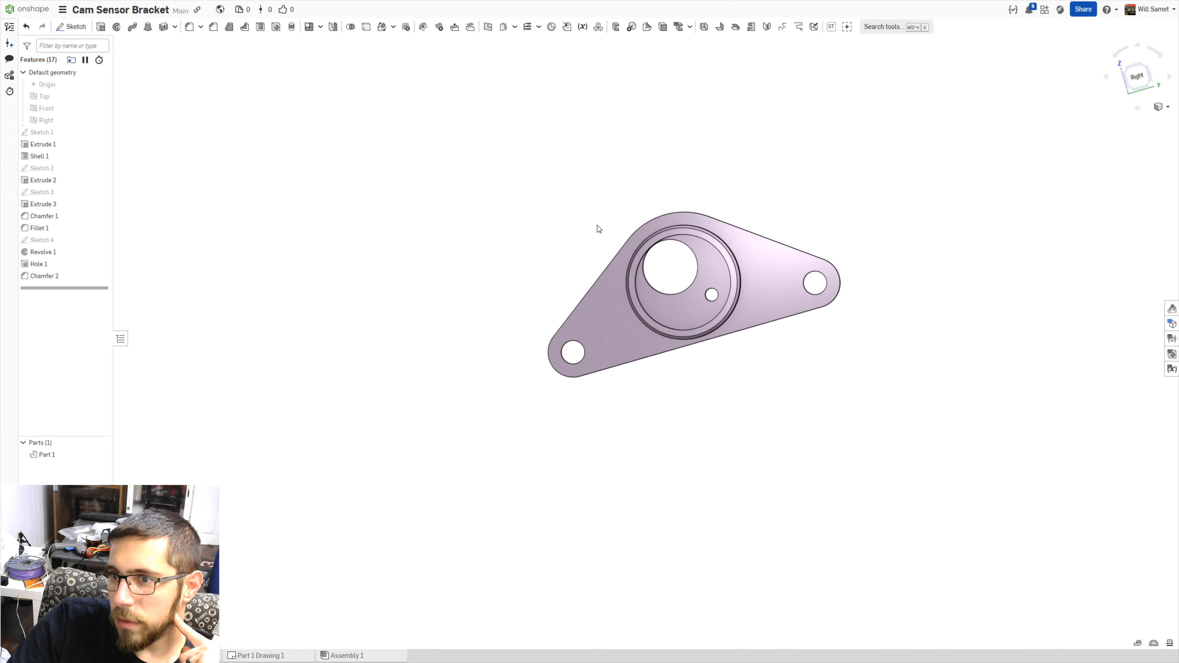
{"action": "right_click_drag", "start_coordinate": [598, 229], "coordinate": [734, 265]}
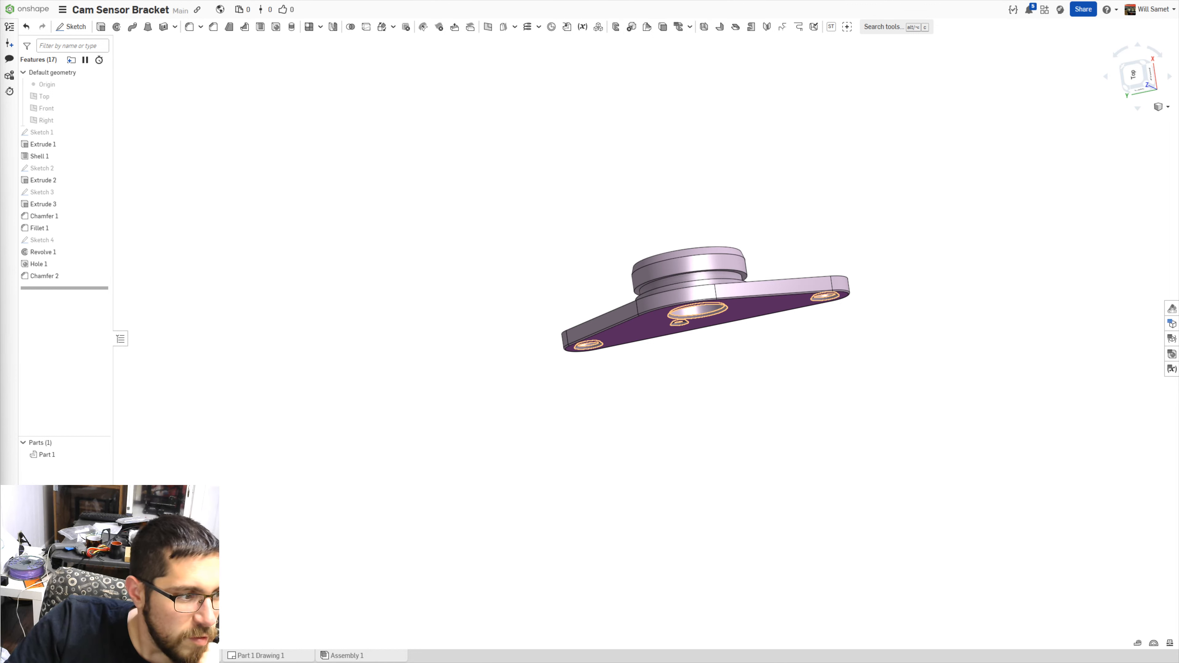
- Switch to the RatOS dashboard in full screen and set the heater bed target to 105 °C
{"action": "key", "text": "super+shift+Right"}
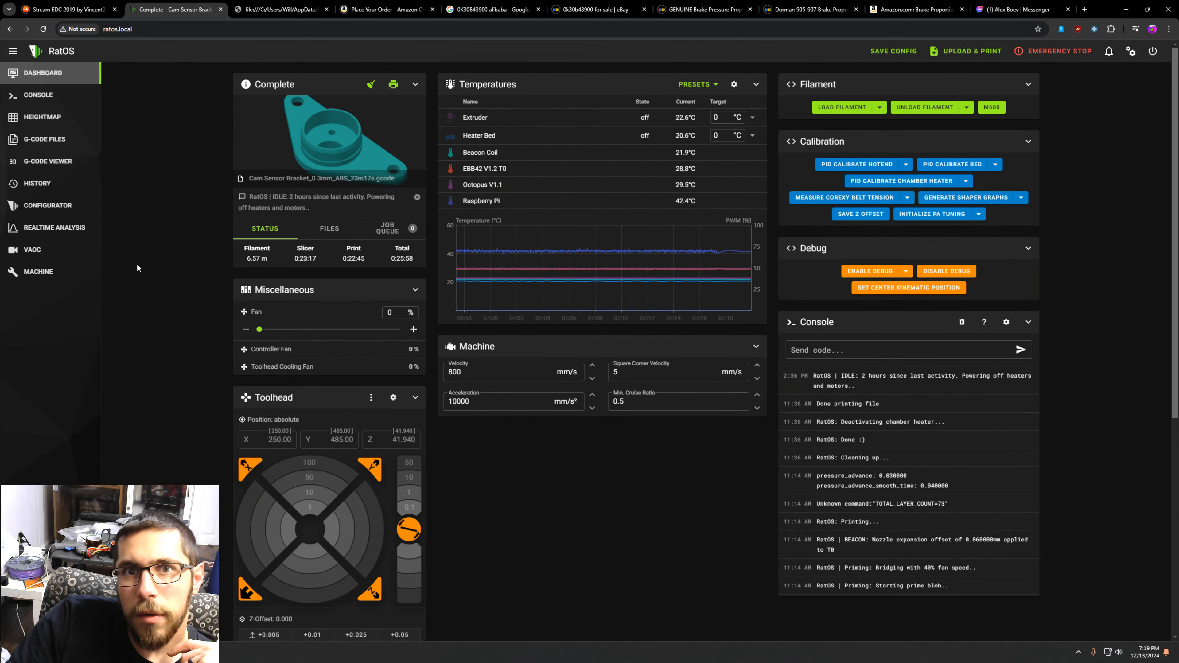
{"action": "key", "text": "F11"}
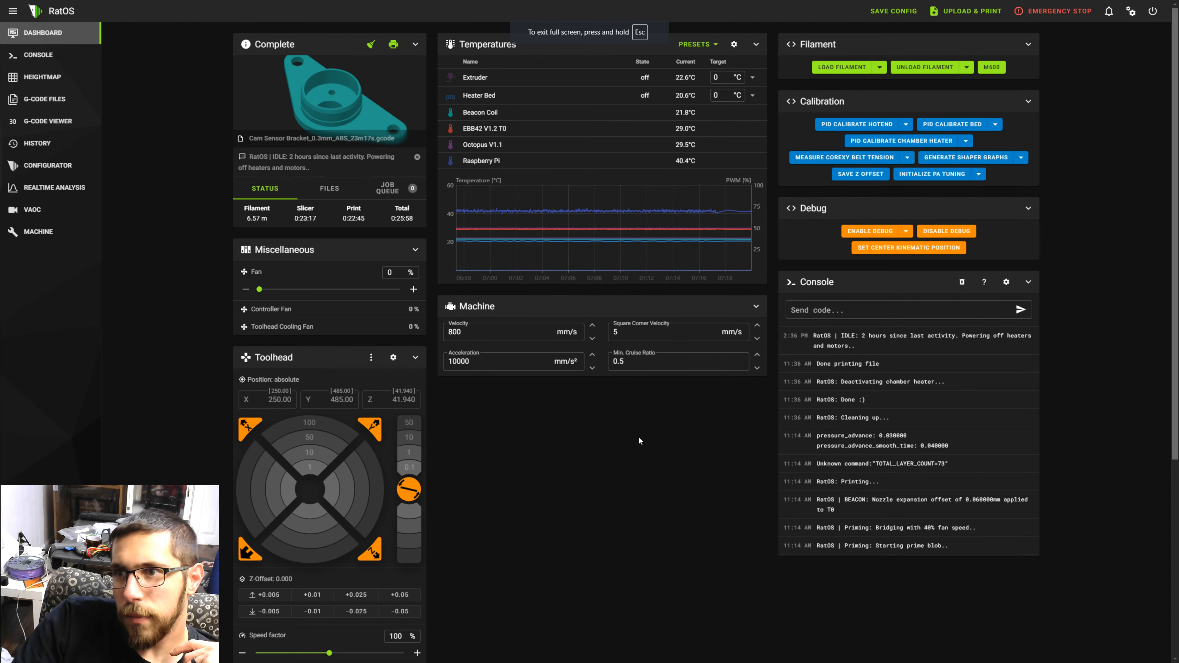
{"action": "left_click", "coordinate": [750, 96]}
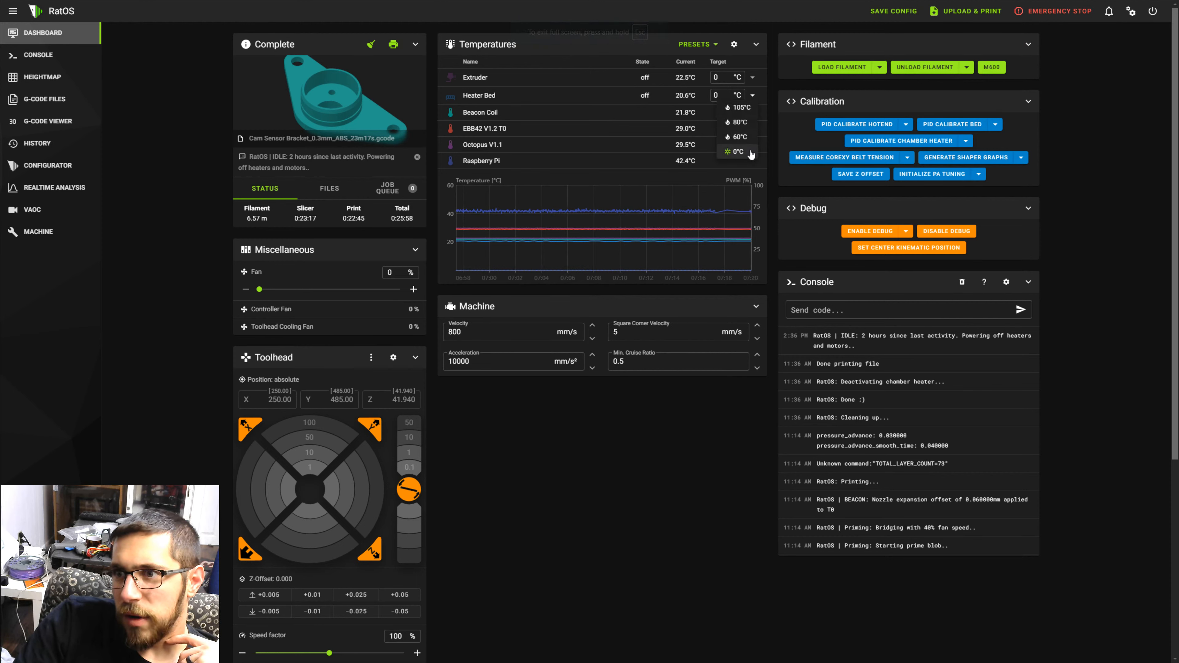
{"action": "left_click", "coordinate": [739, 114]}
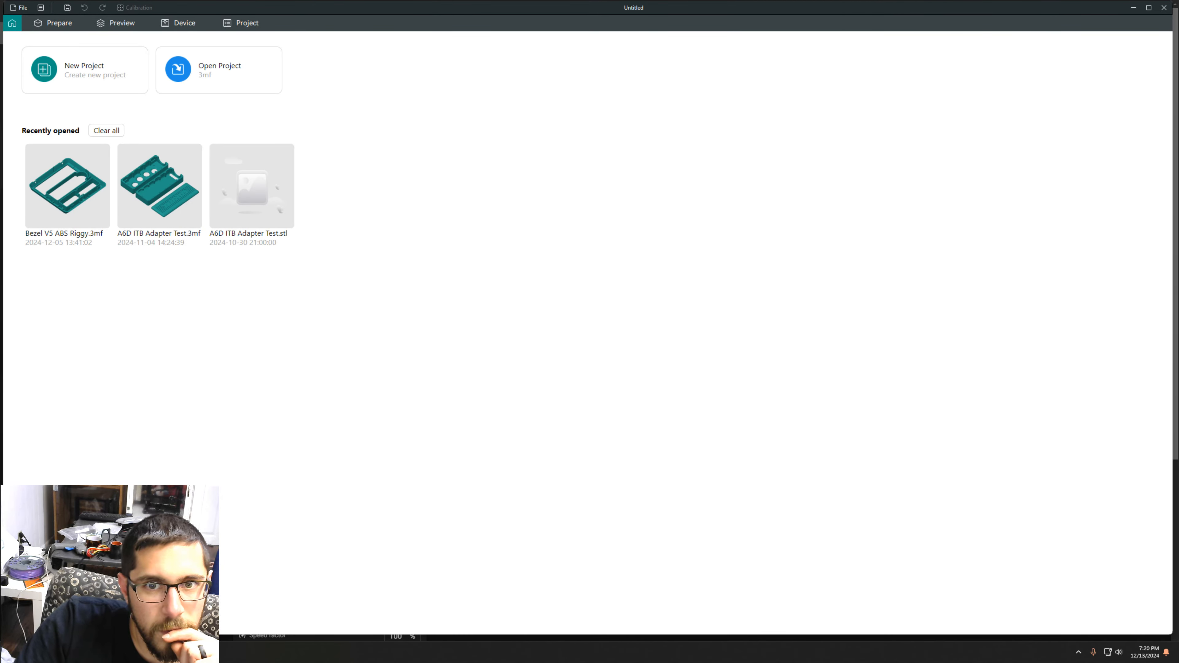
- Open the Bezel V5 ABS Riggy.3mf project in the slicer and delete the bezel model from the plate
{"action": "left_click", "coordinate": [68, 201]}
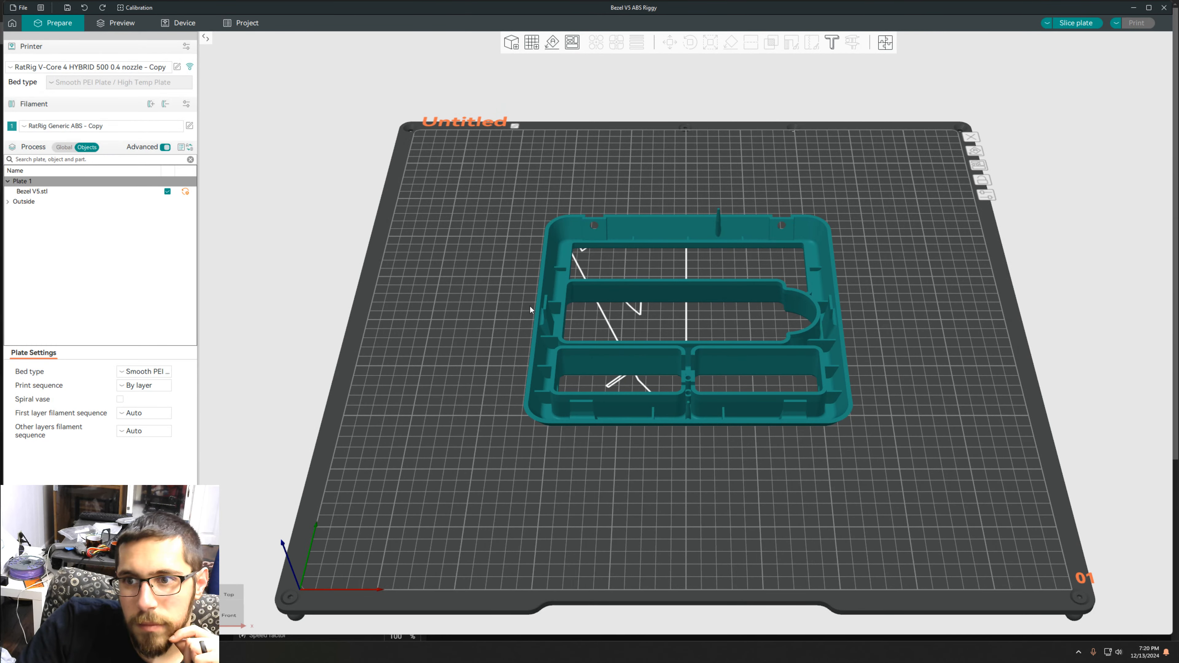
{"action": "key", "text": "Delete"}
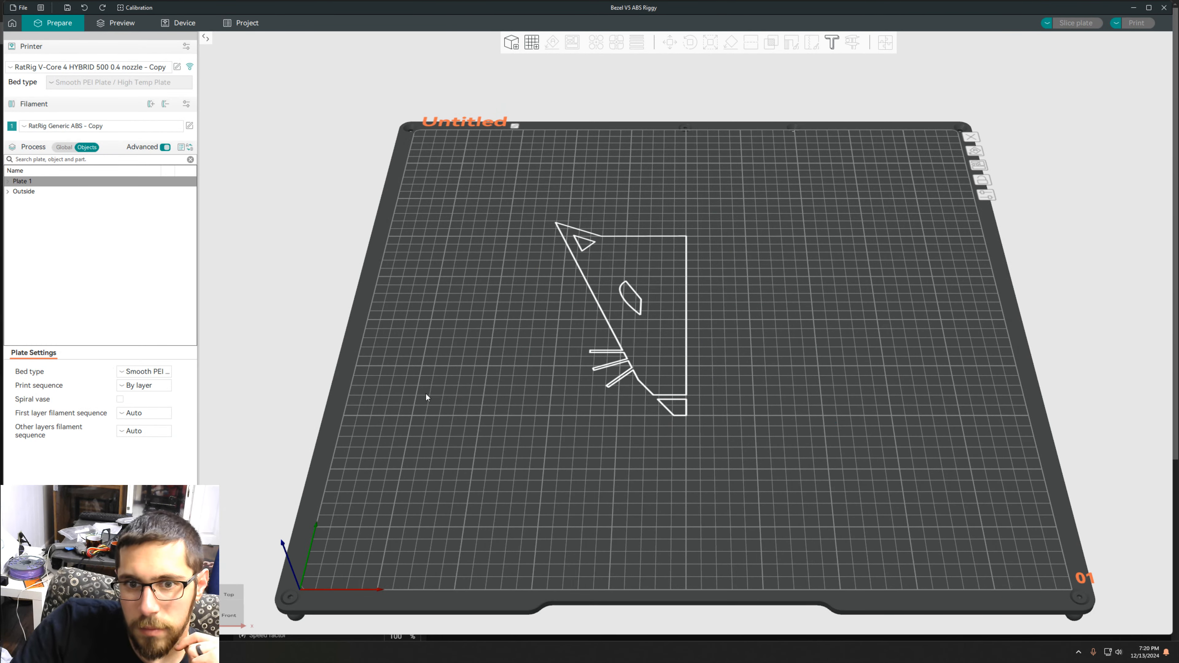
- Switch to Onshape and export Part 1 as a binary STL in millimetres with fine resolution, replacing Cam Sensor Bracket in the B6T Mounts folder
{"action": "mouse_move", "coordinate": [154, 652]}
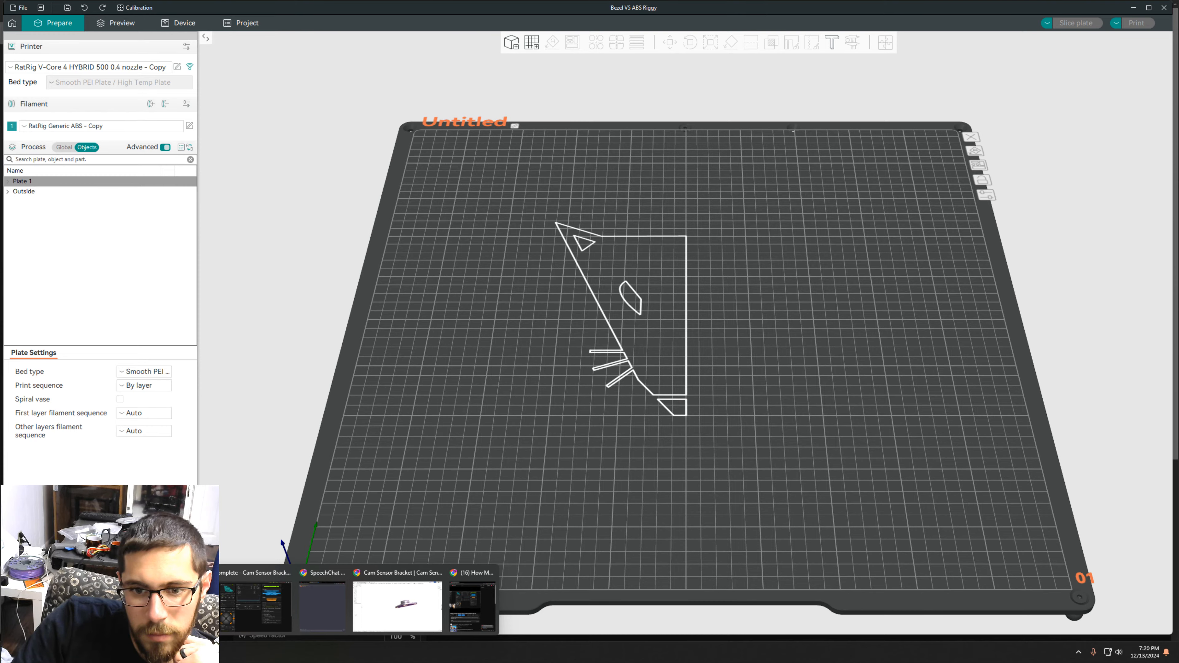
{"action": "mouse_move", "coordinate": [238, 602]}
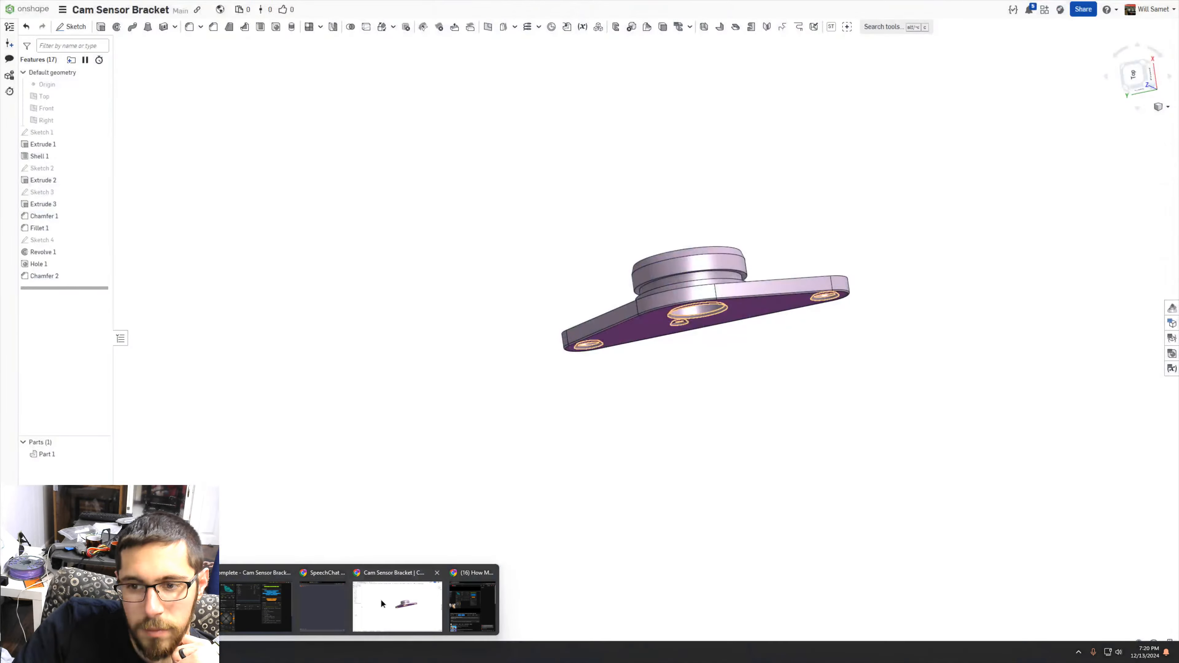
{"action": "left_click", "coordinate": [381, 602]}
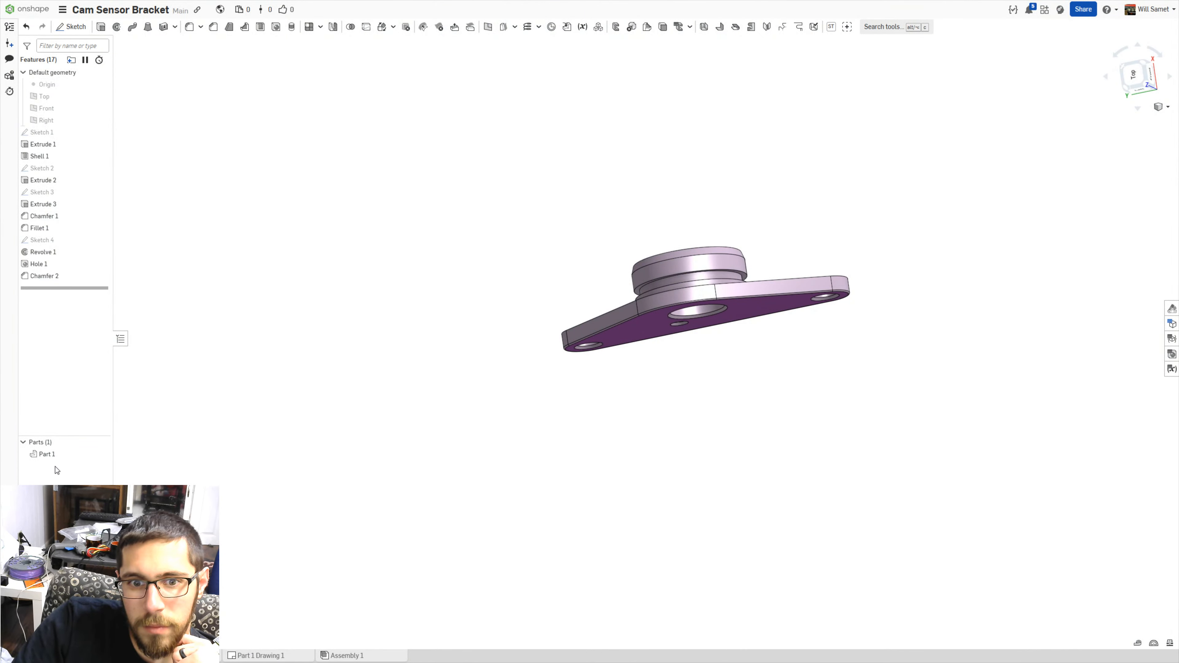
{"action": "right_click", "coordinate": [56, 455]}
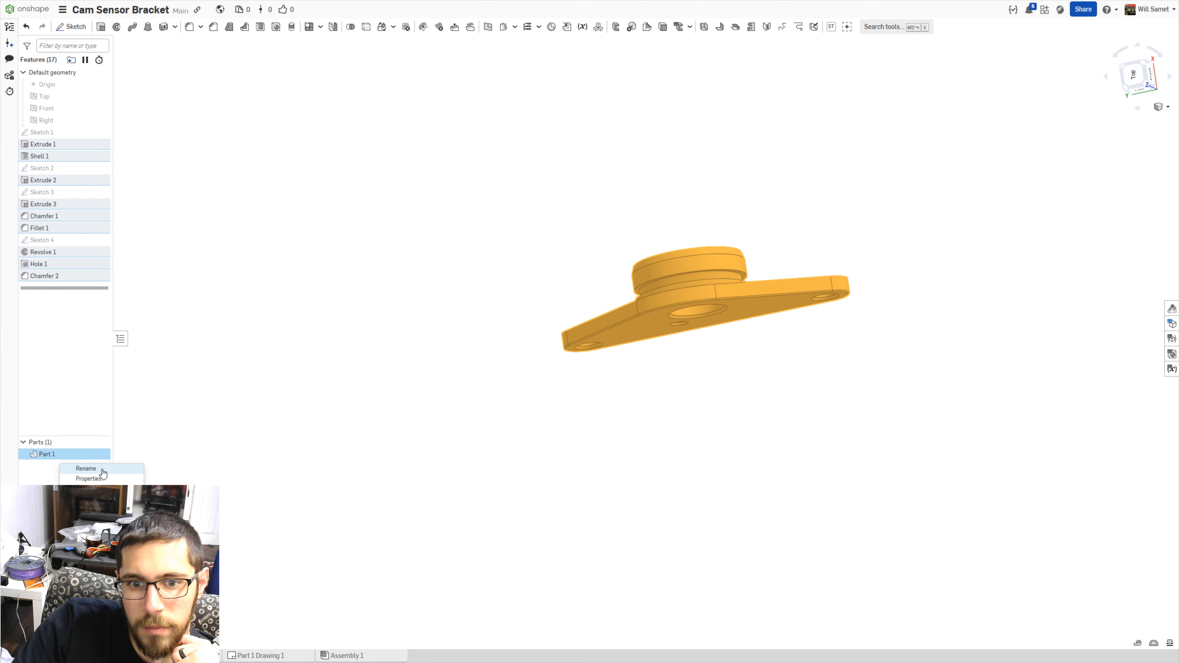
{"action": "left_click", "coordinate": [88, 576]}
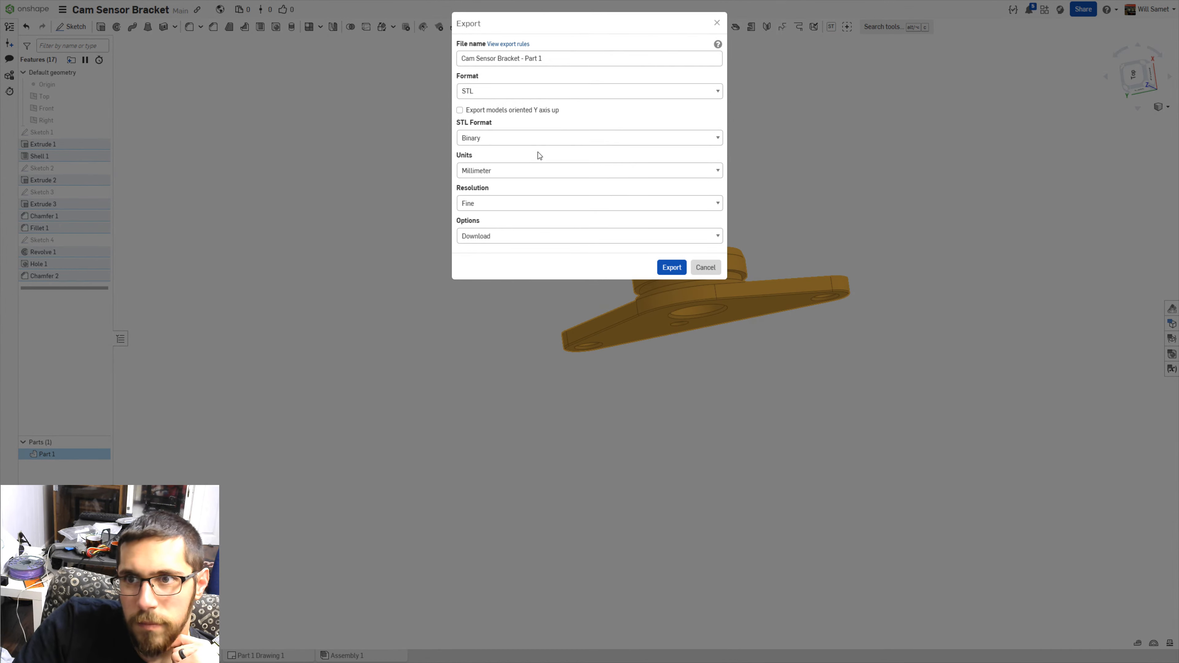
{"action": "left_click", "coordinate": [673, 268]}
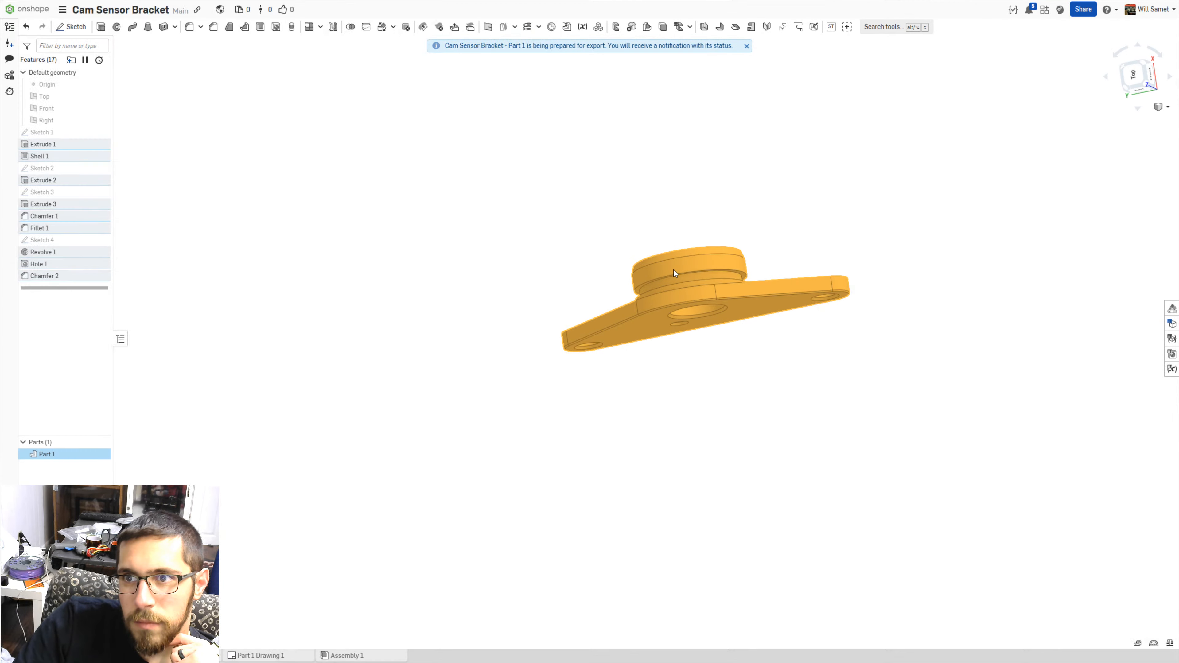
{"action": "left_click", "coordinate": [158, 74]}
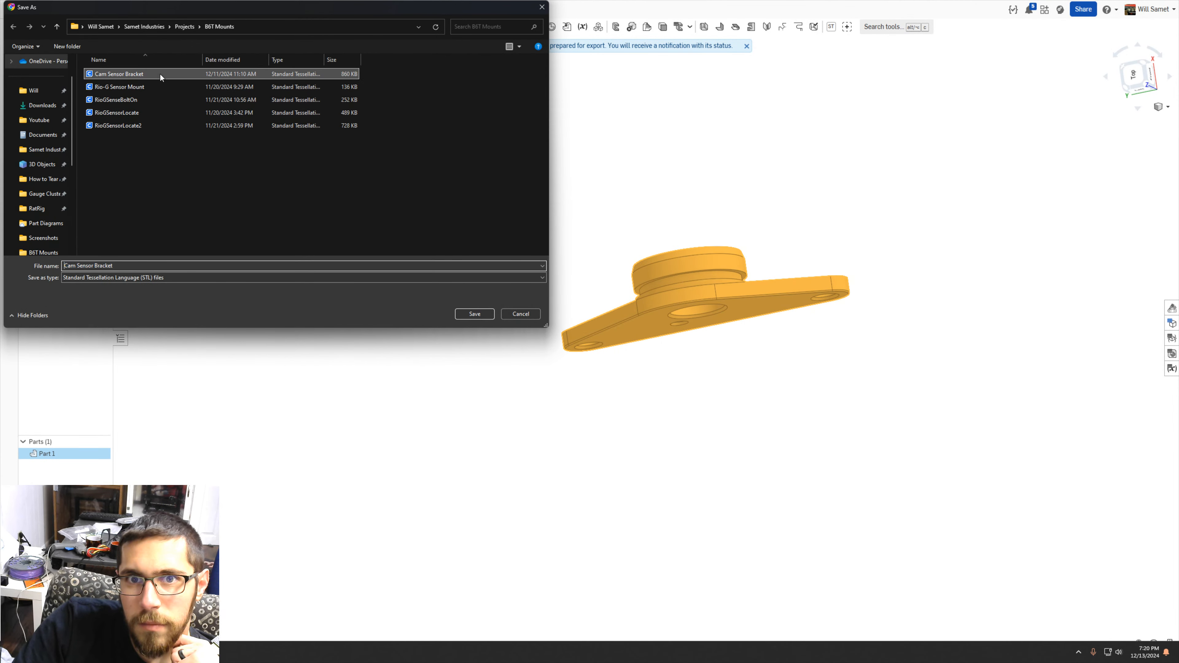
{"action": "left_click", "coordinate": [474, 314]}
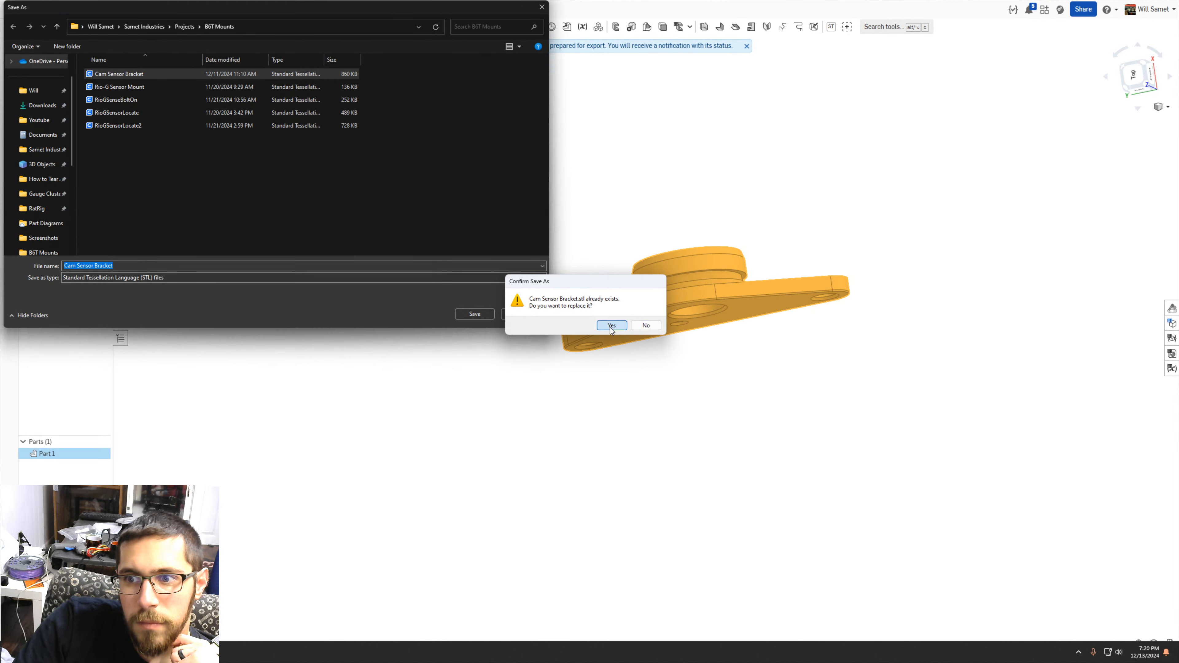
{"action": "left_click", "coordinate": [608, 324]}
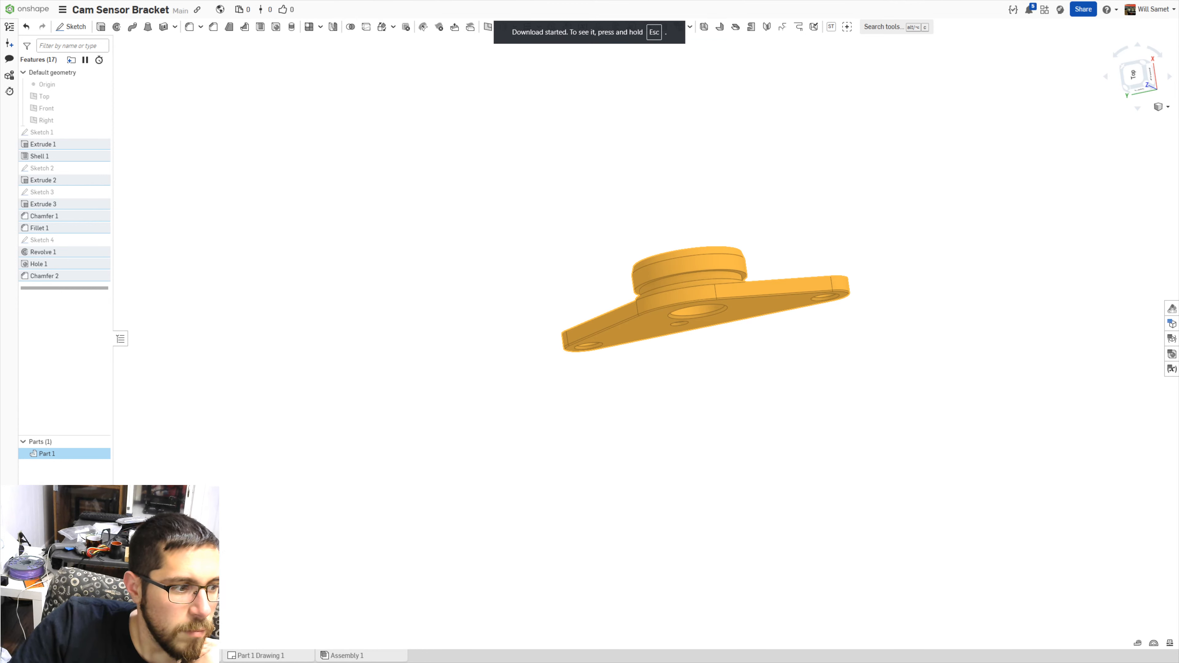
- Switch to the slicer, load Cam Sensor Bracket.stl onto the plate and lay it flat on its mounting flange with the boss upward
{"action": "key", "text": "alt+Tab"}
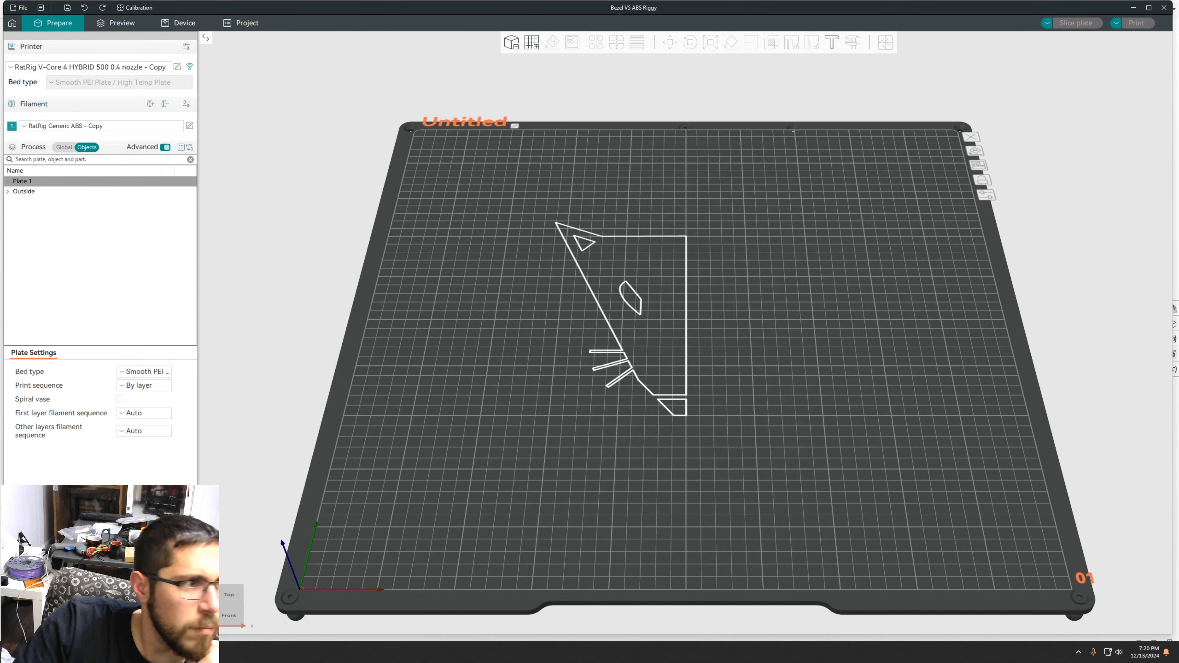
{"action": "left_click_drag", "start_coordinate": [5, 288], "coordinate": [690, 327]}
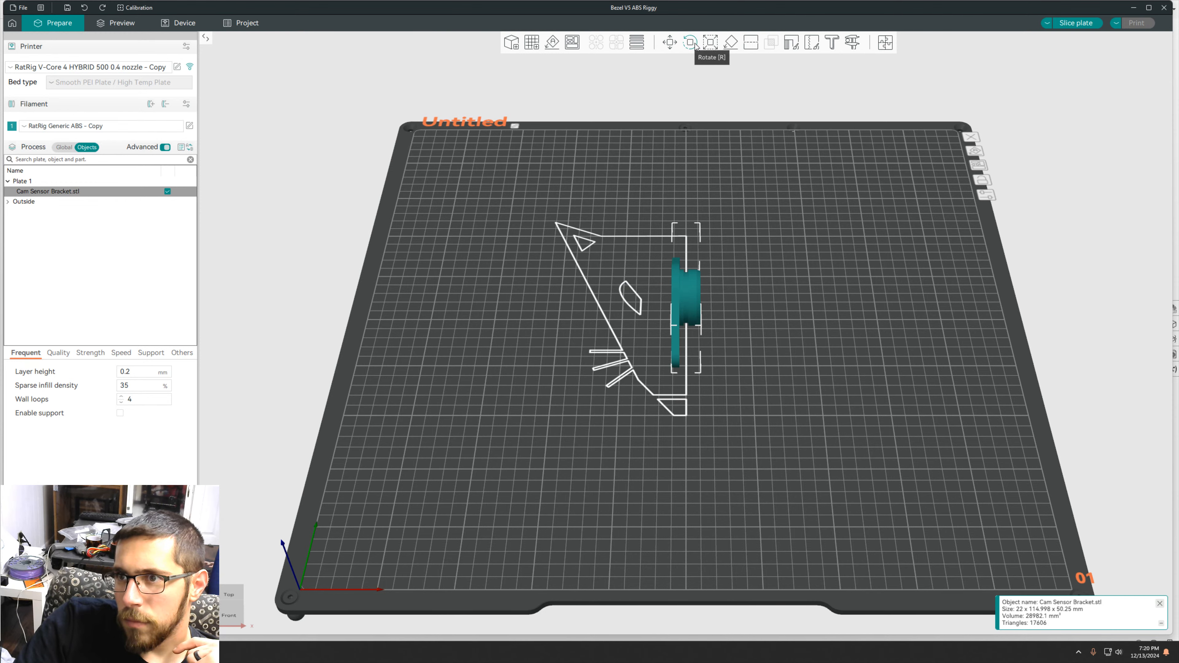
{"action": "left_click", "coordinate": [731, 46]}
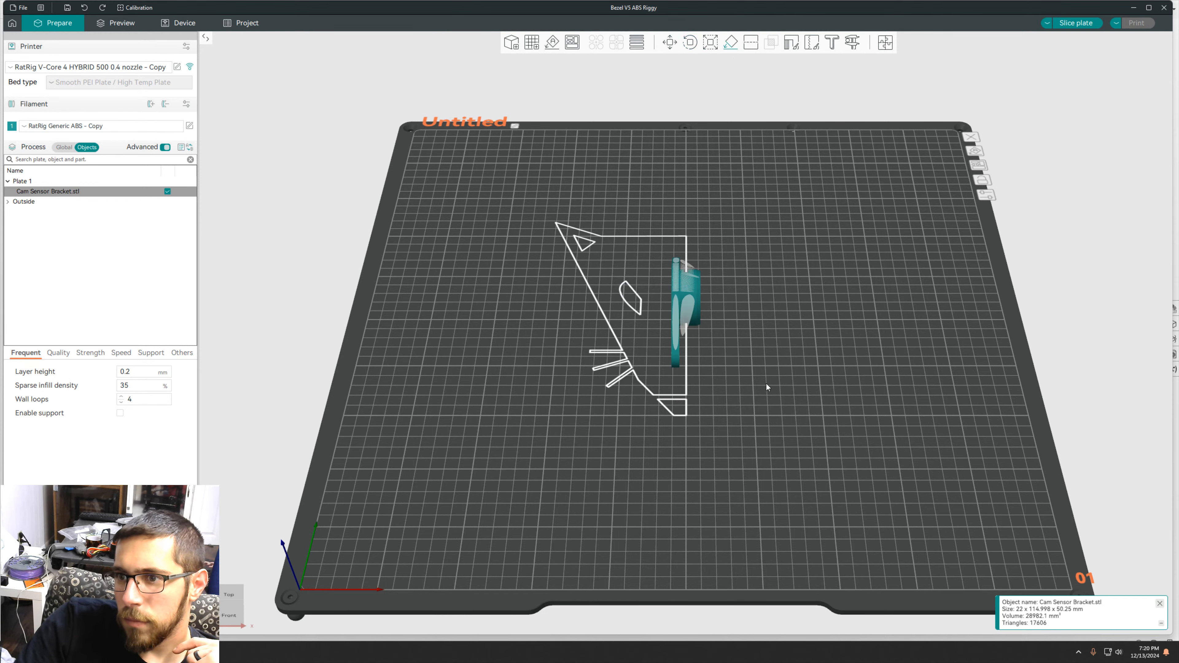
{"action": "left_click_drag", "start_coordinate": [767, 383], "coordinate": [657, 301]}
{"action": "left_click", "coordinate": [674, 321]}
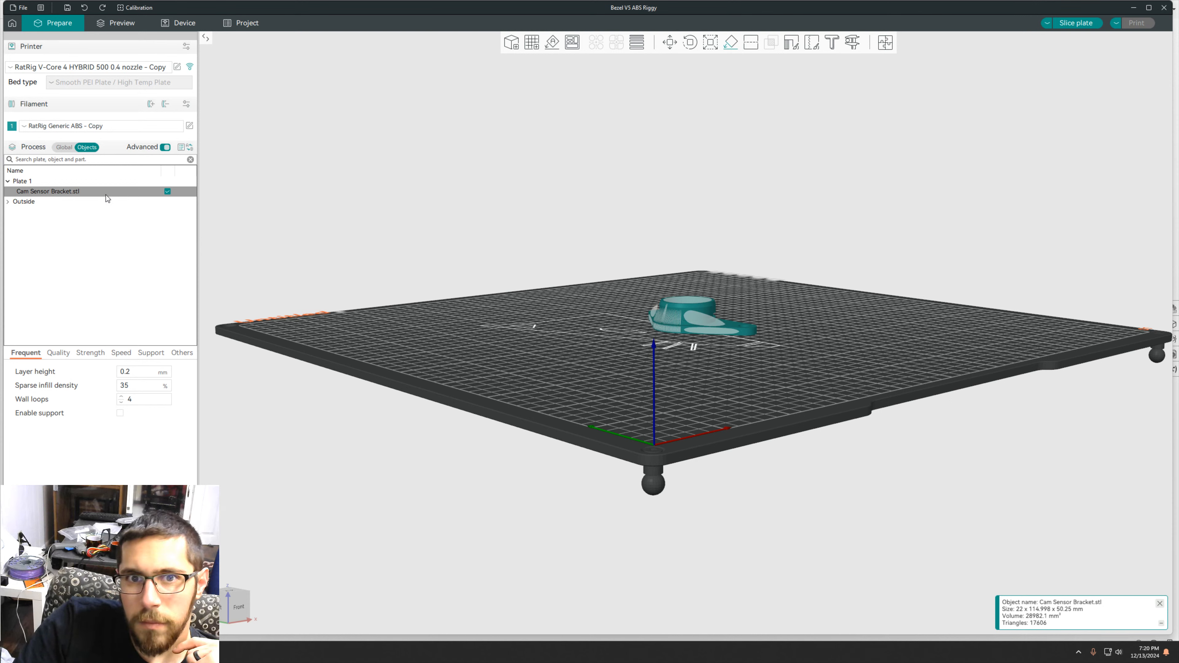
- Set the bracket's wall loops to 3 and check its quality settings
{"action": "left_click", "coordinate": [93, 355]}
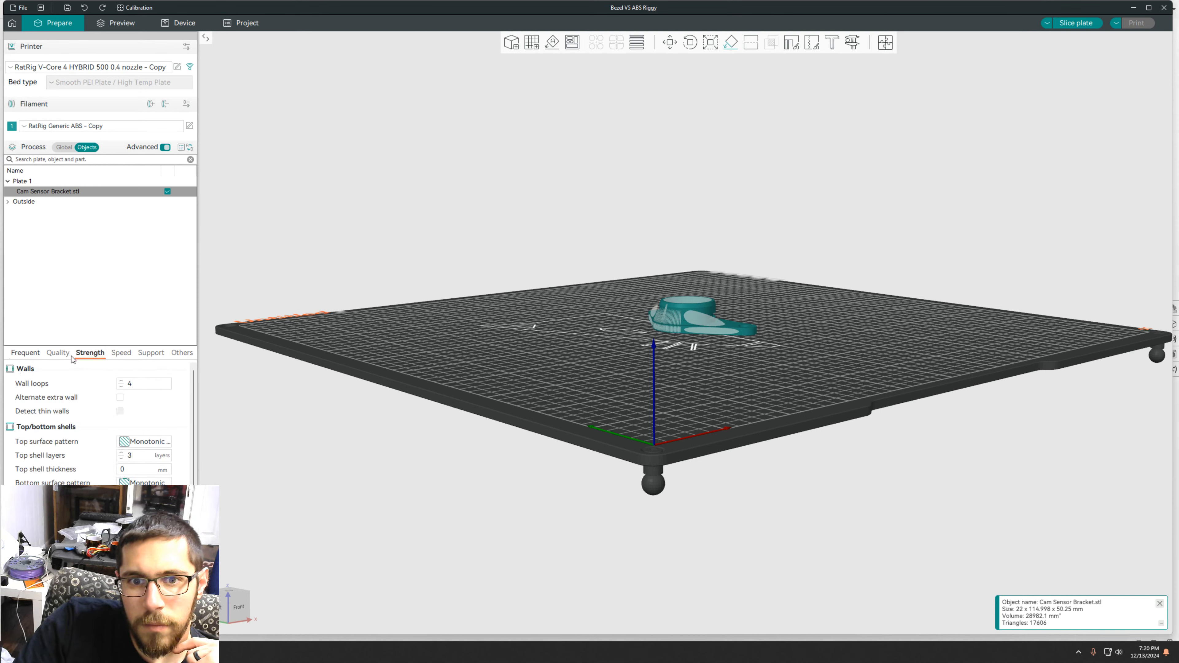
{"action": "left_click", "coordinate": [56, 356]}
{"action": "left_click", "coordinate": [86, 356]}
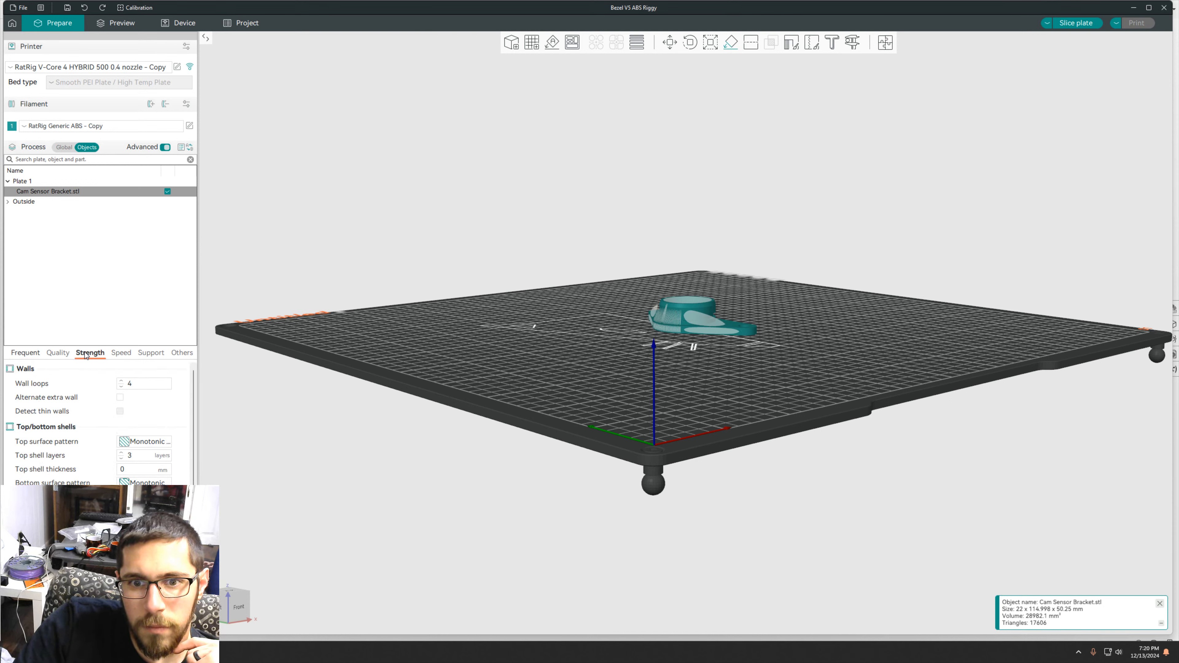
{"action": "left_click", "coordinate": [121, 387]}
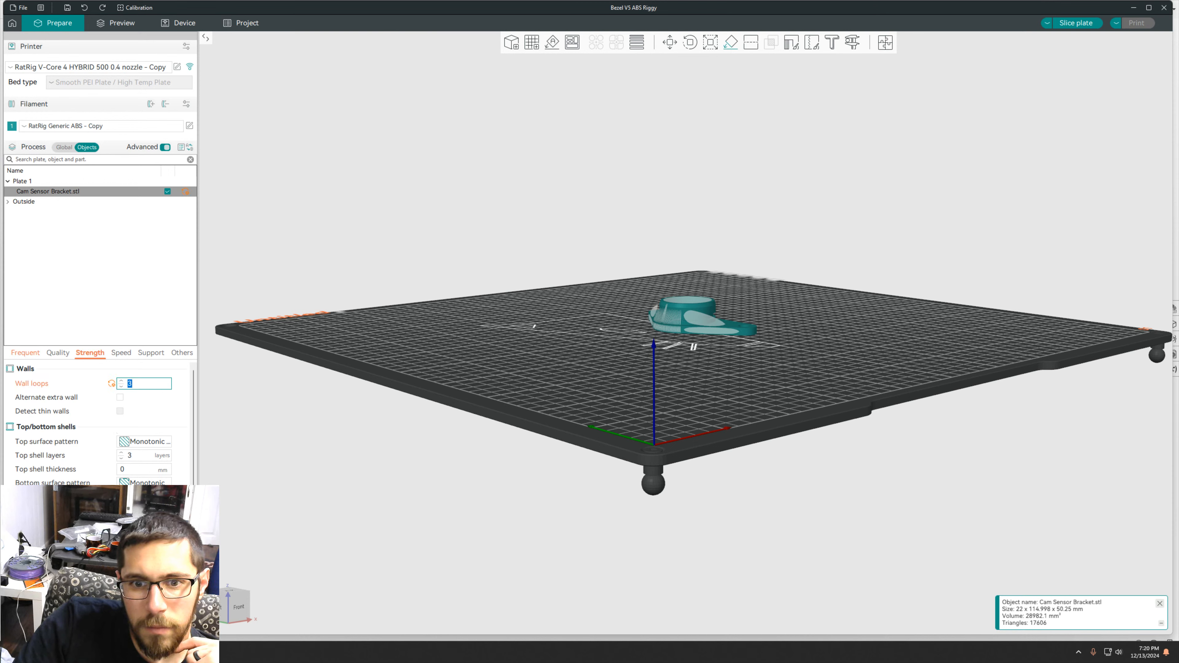
{"action": "left_click", "coordinate": [298, 479]}
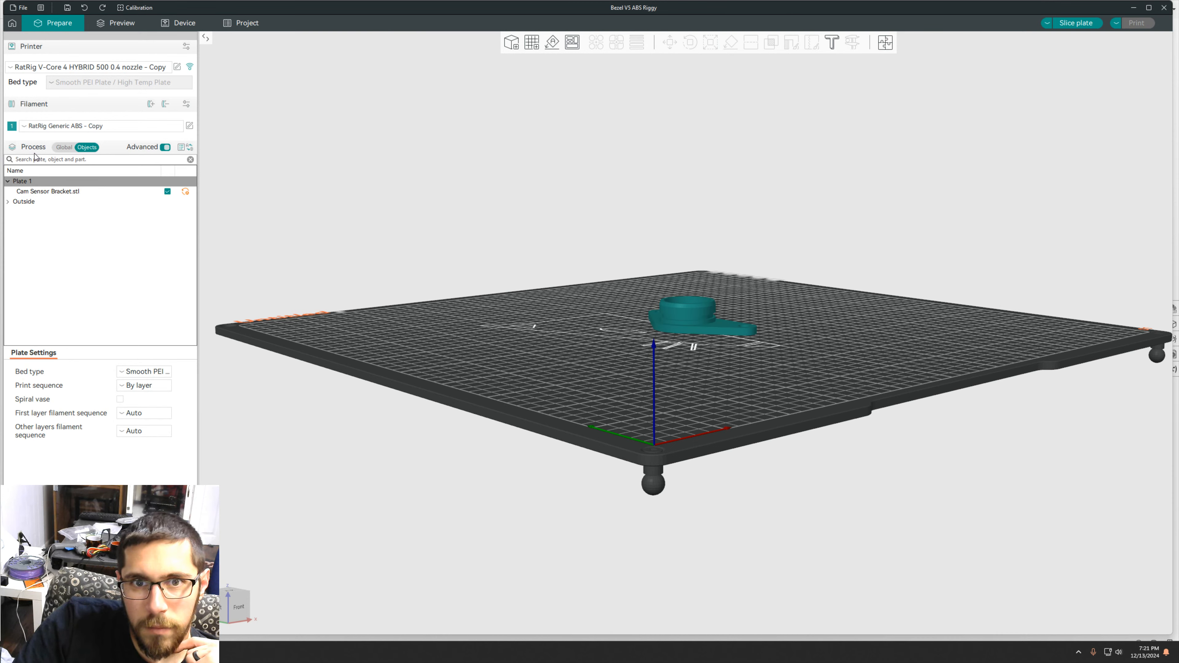
{"action": "left_click", "coordinate": [42, 193]}
{"action": "left_click", "coordinate": [57, 353]}
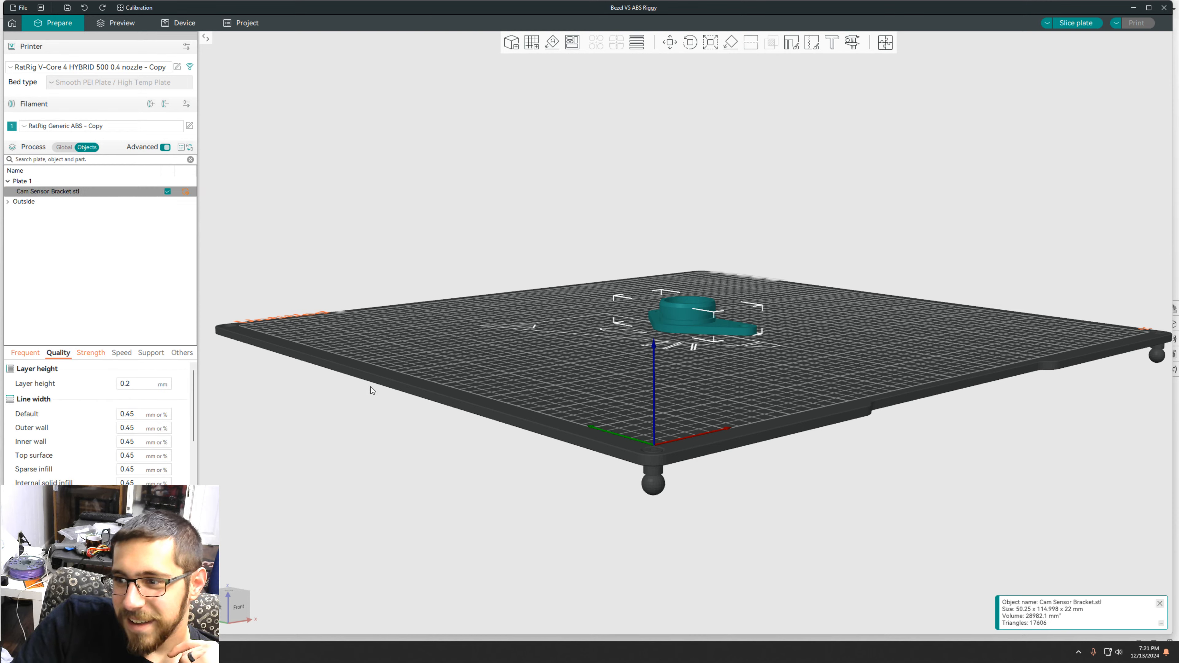
- Slice the plate and upload the G-code to the printer as Cam Sensor BracketNEWABS_28m38s.gcode without starting the print
{"action": "left_click_drag", "start_coordinate": [731, 364], "coordinate": [1074, 91]}
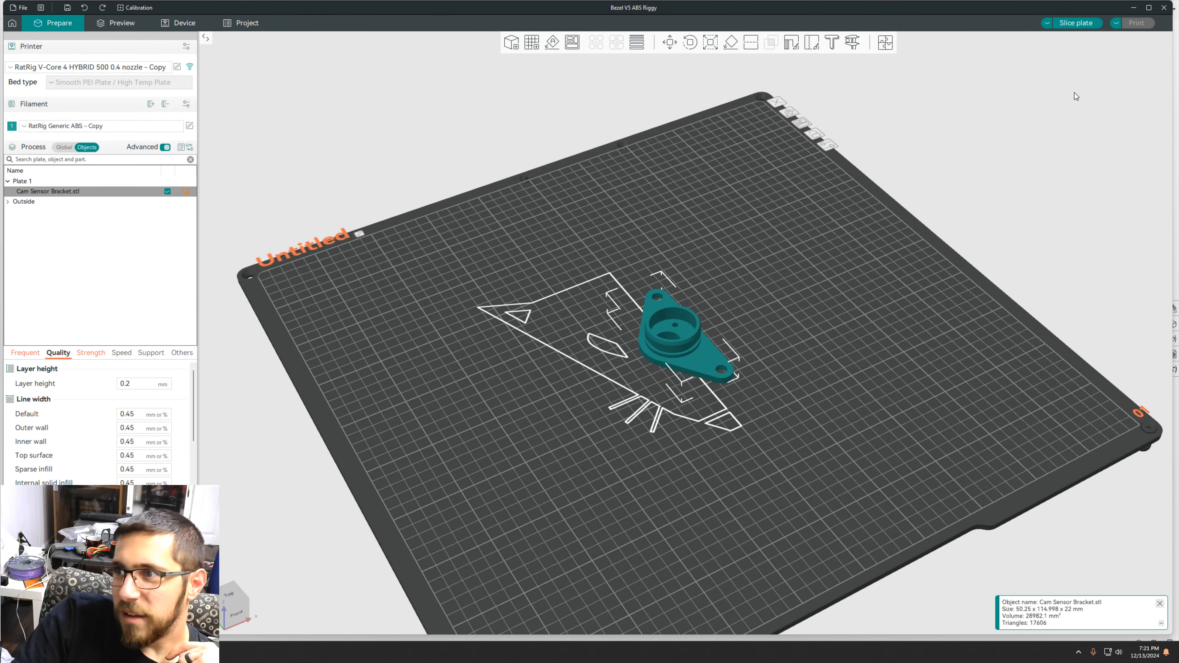
{"action": "left_click", "coordinate": [1078, 25]}
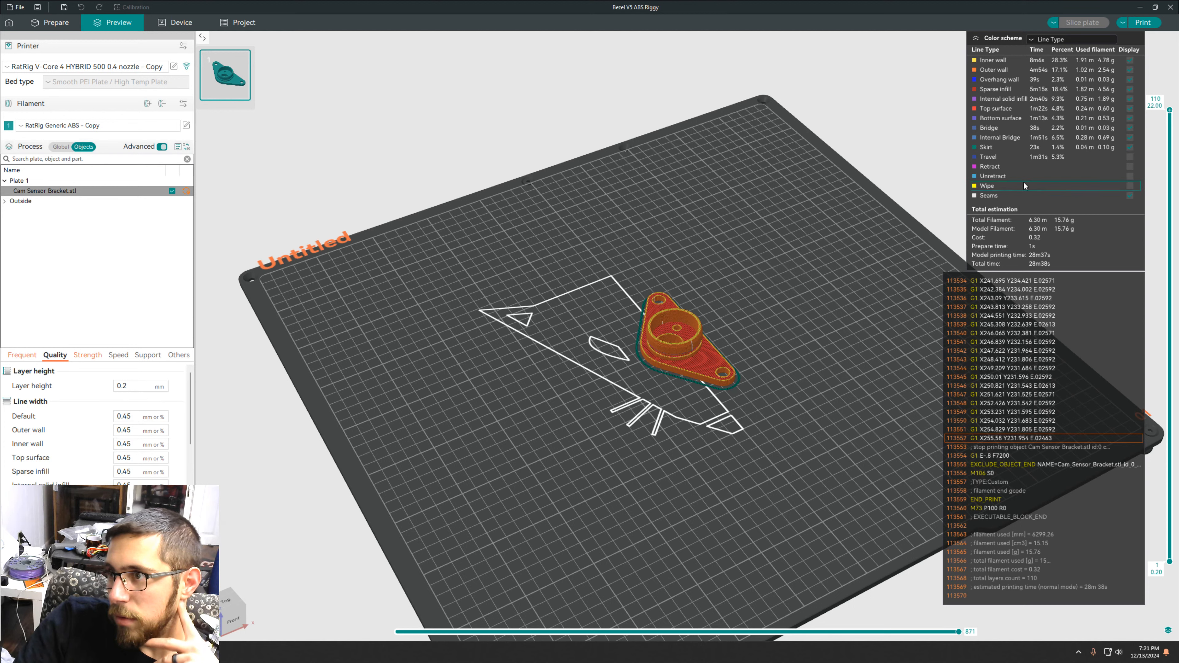
{"action": "left_click", "coordinate": [1143, 24]}
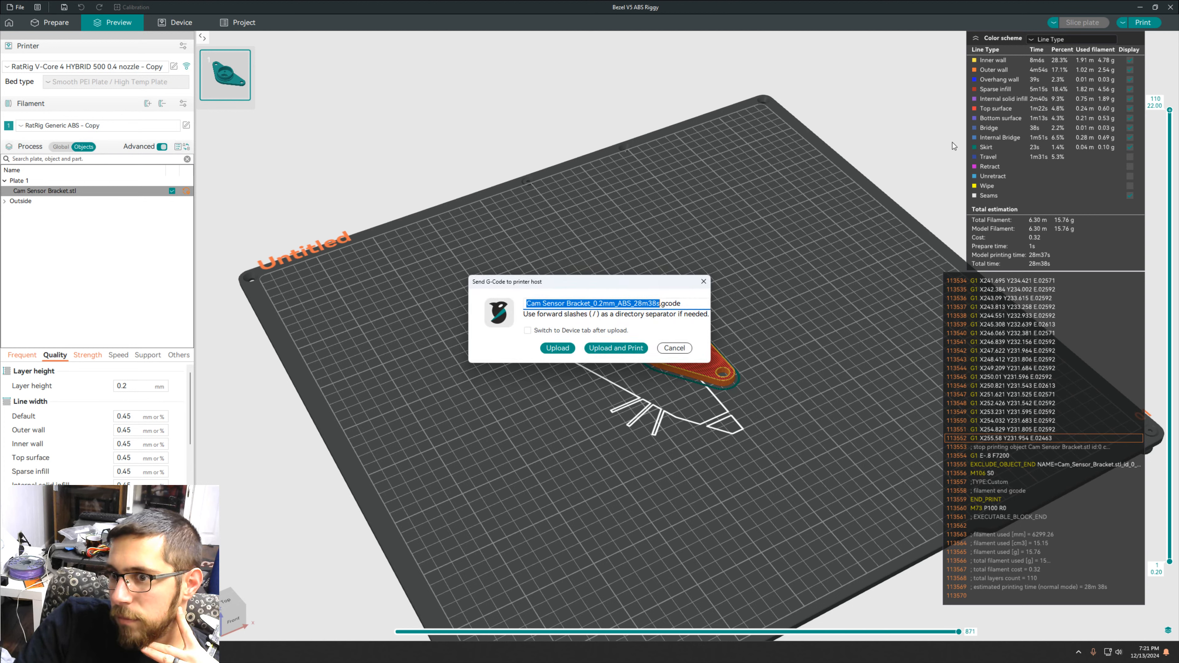
{"action": "left_click", "coordinate": [578, 303]}
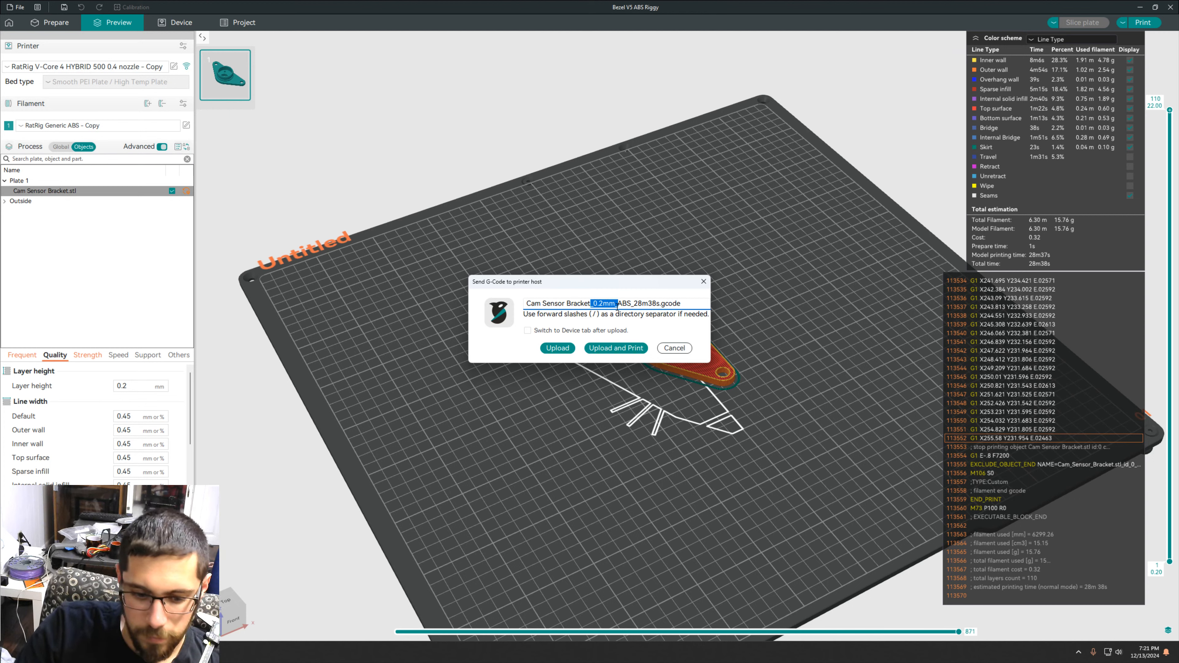
{"action": "type", "text": "NEW"}
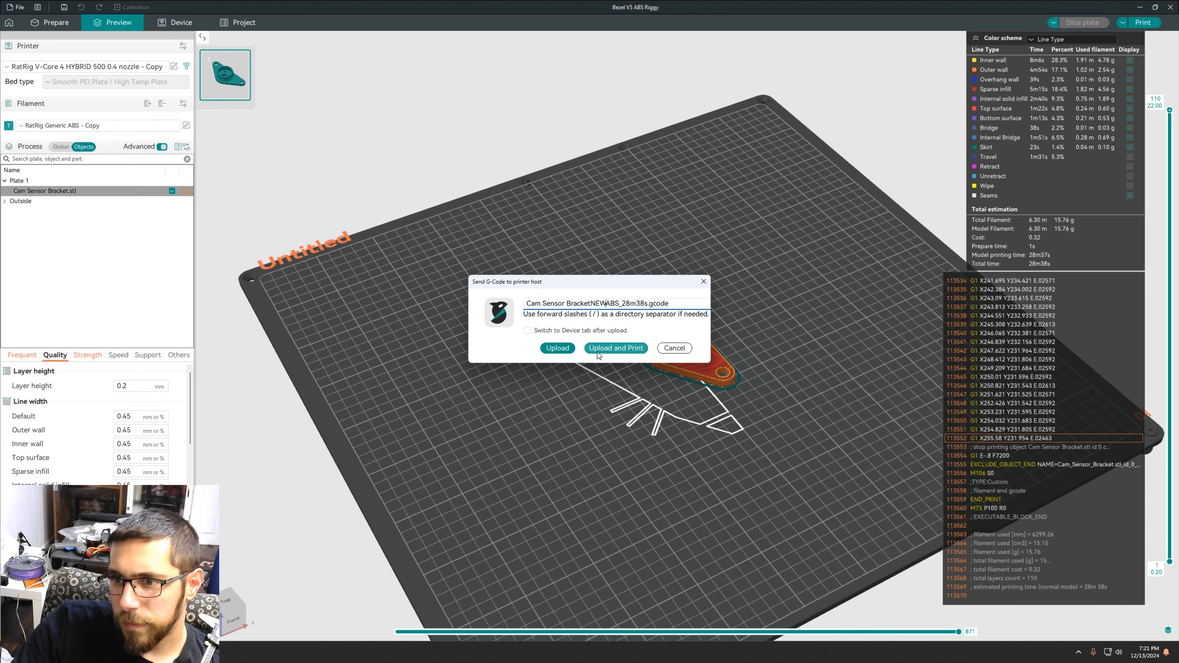
{"action": "left_click", "coordinate": [558, 349]}
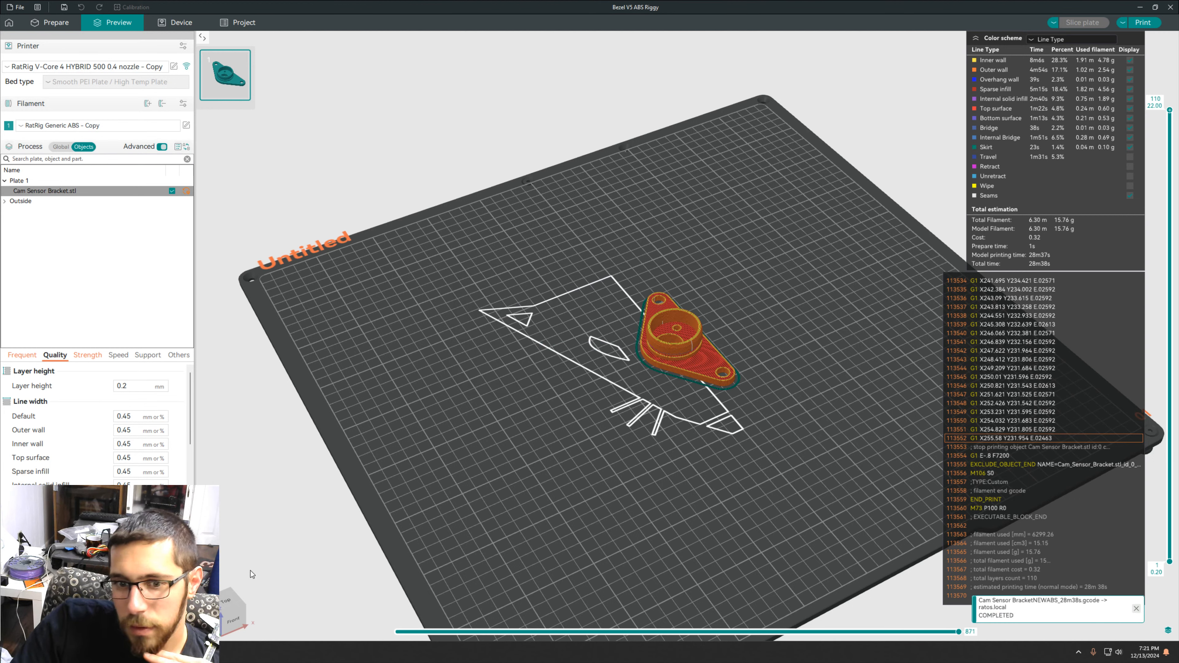
- Switch to the RatOS dashboard, check the file list for the new bracket G-code and view its start-job preview without printing
{"action": "left_click", "coordinate": [243, 606]}
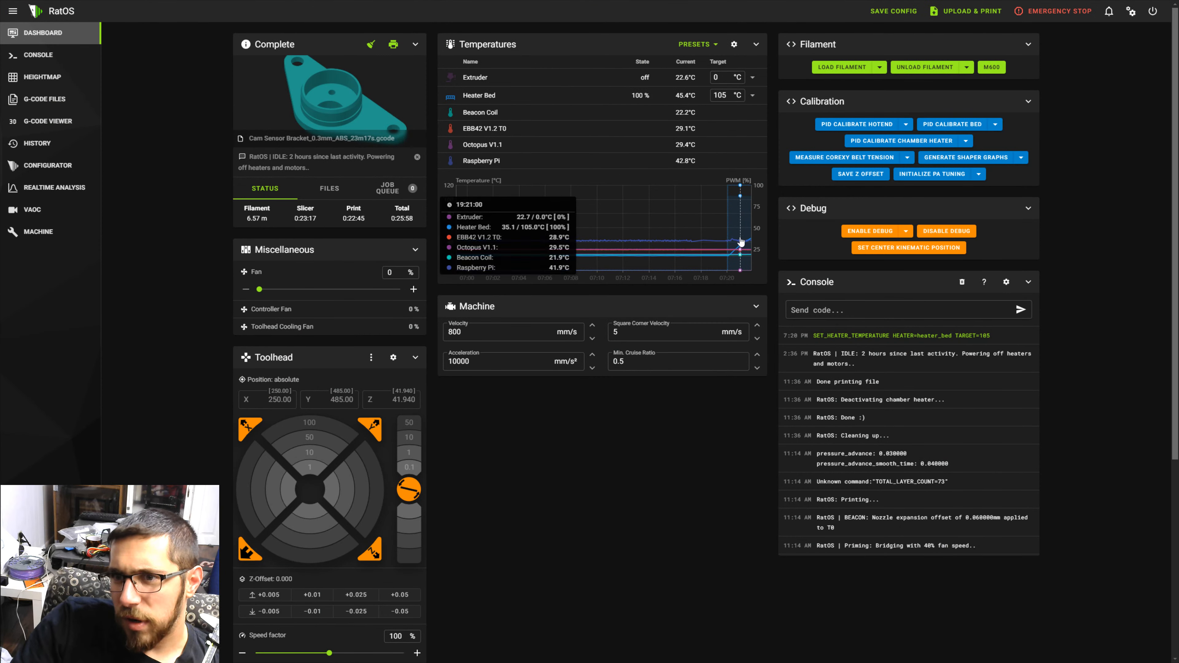
{"action": "key", "text": "ctrl+plus"}
{"action": "key", "text": "ctrl+plus"}
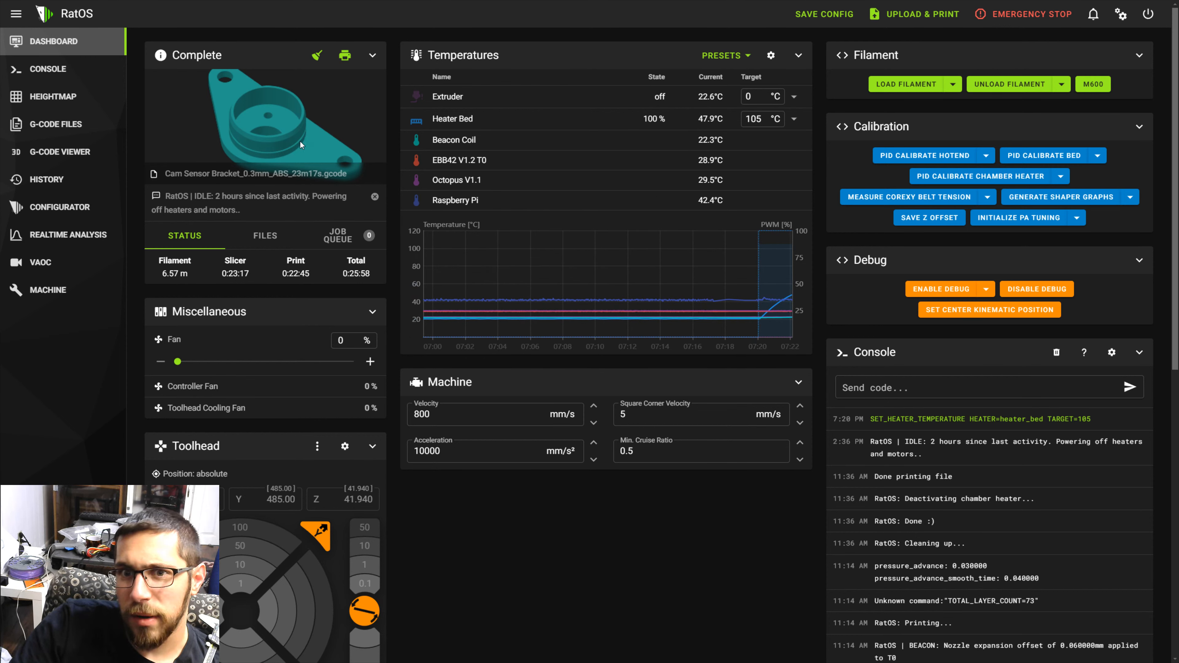
{"action": "left_click", "coordinate": [269, 235]}
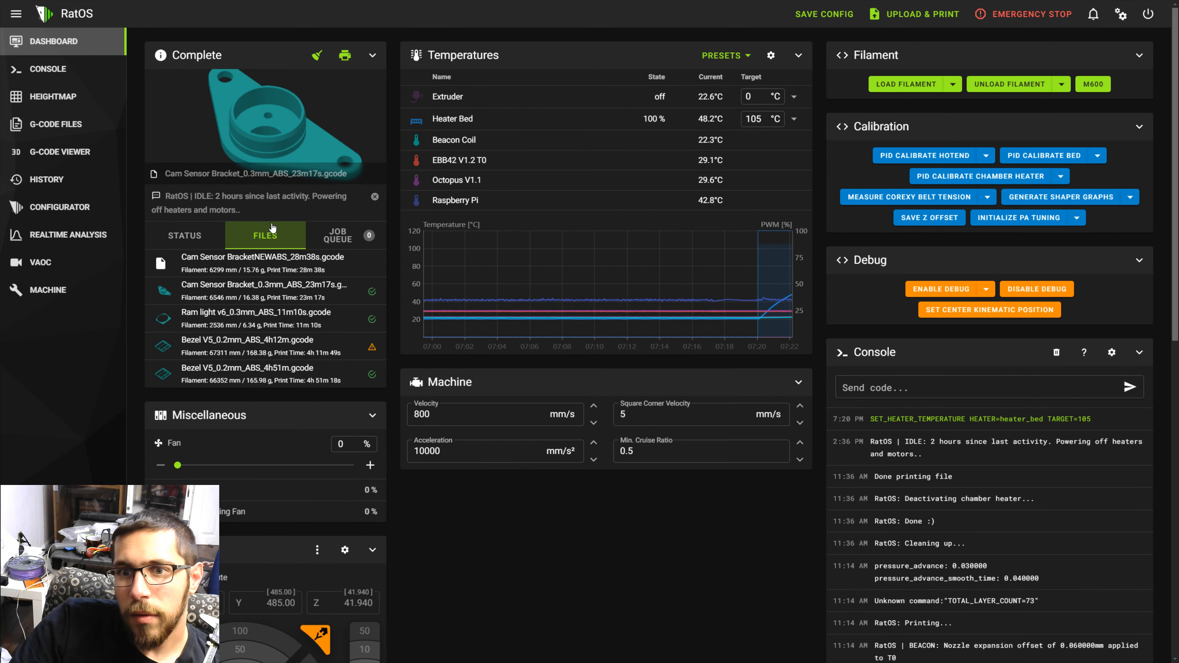
{"action": "left_click", "coordinate": [242, 262]}
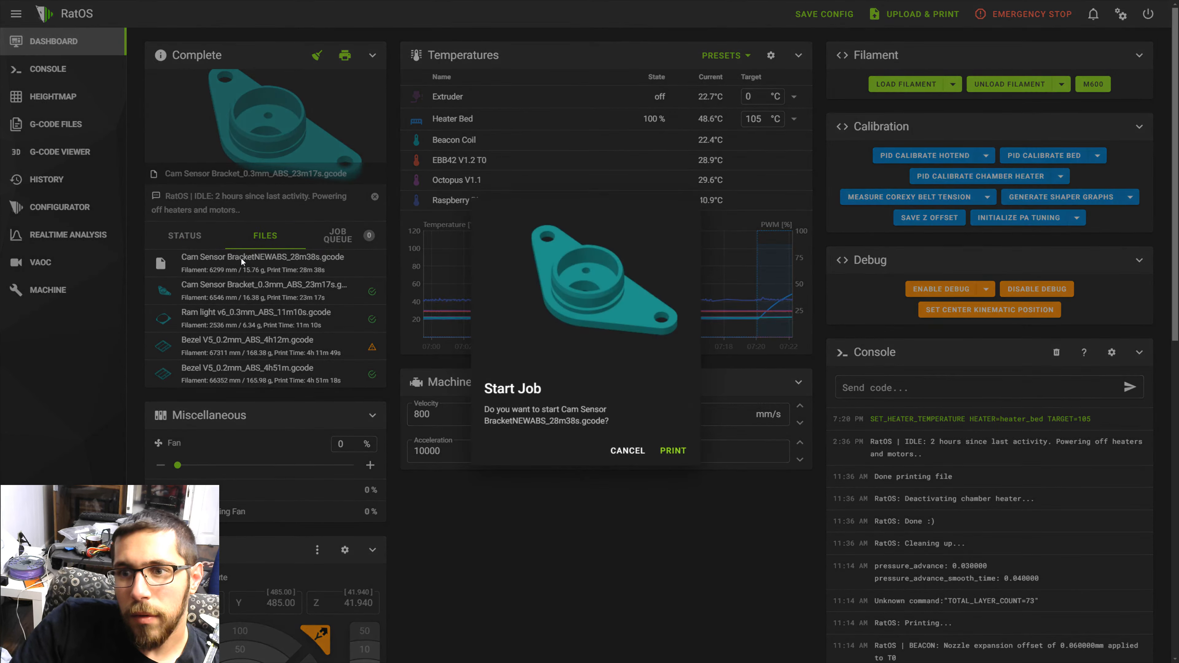
{"action": "left_click", "coordinate": [622, 451]}
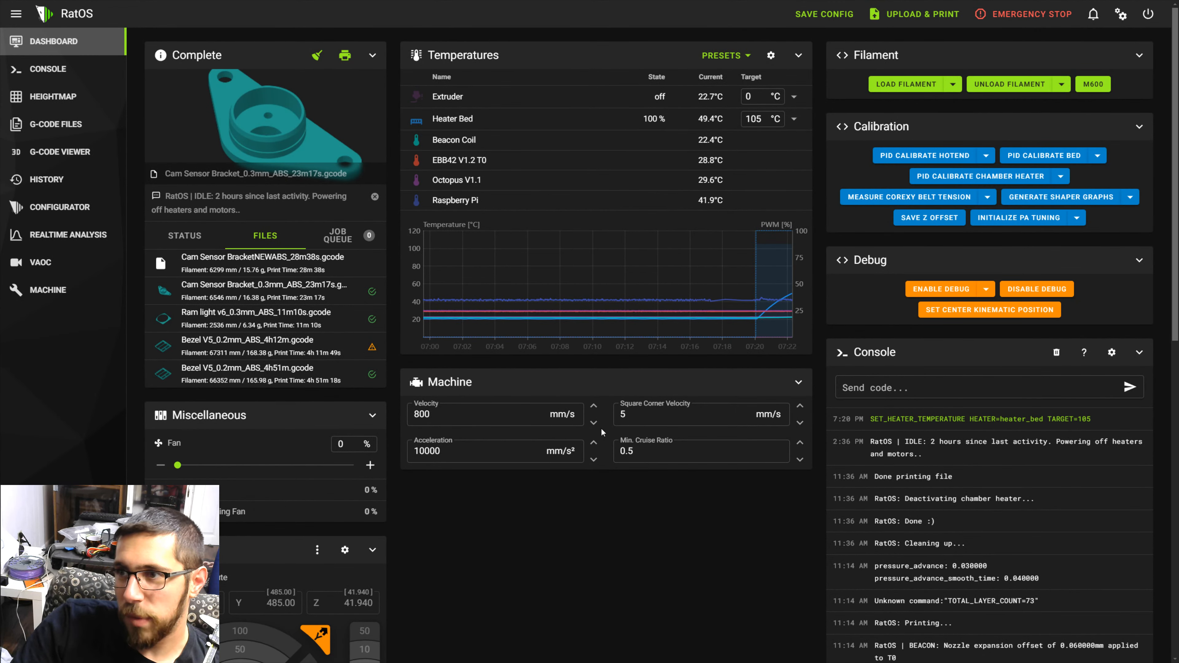
- Switch back to the Cam Sensor Bracket document in Onshape
{"action": "key", "text": "super"}
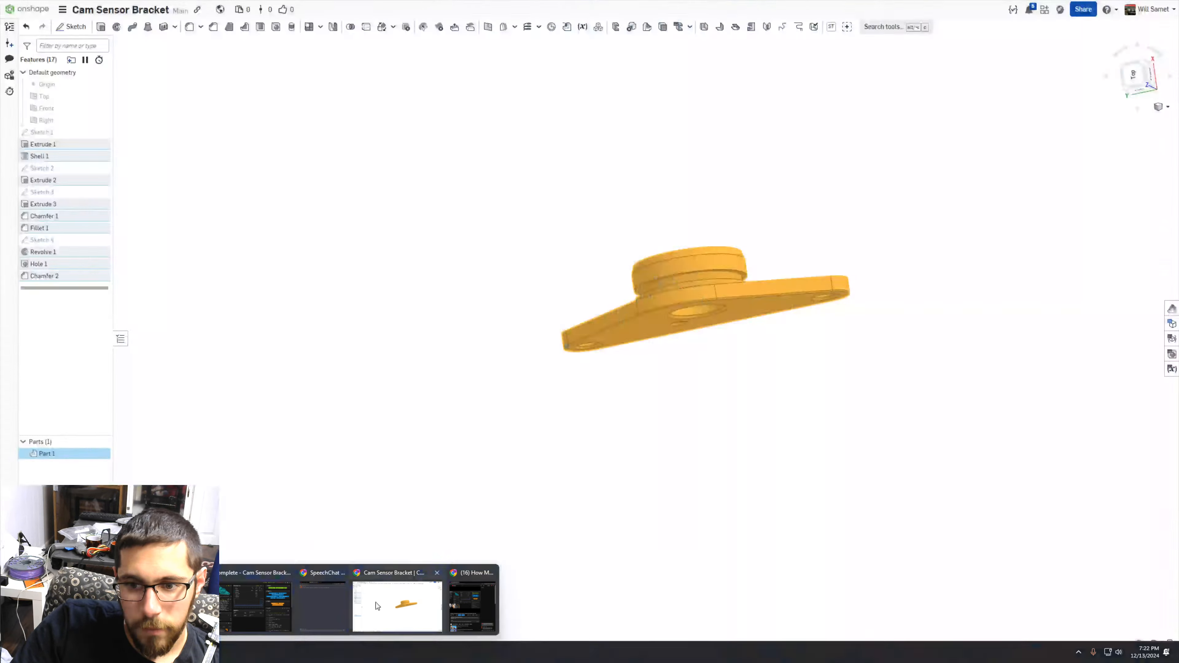
{"action": "mouse_move", "coordinate": [289, 604]}
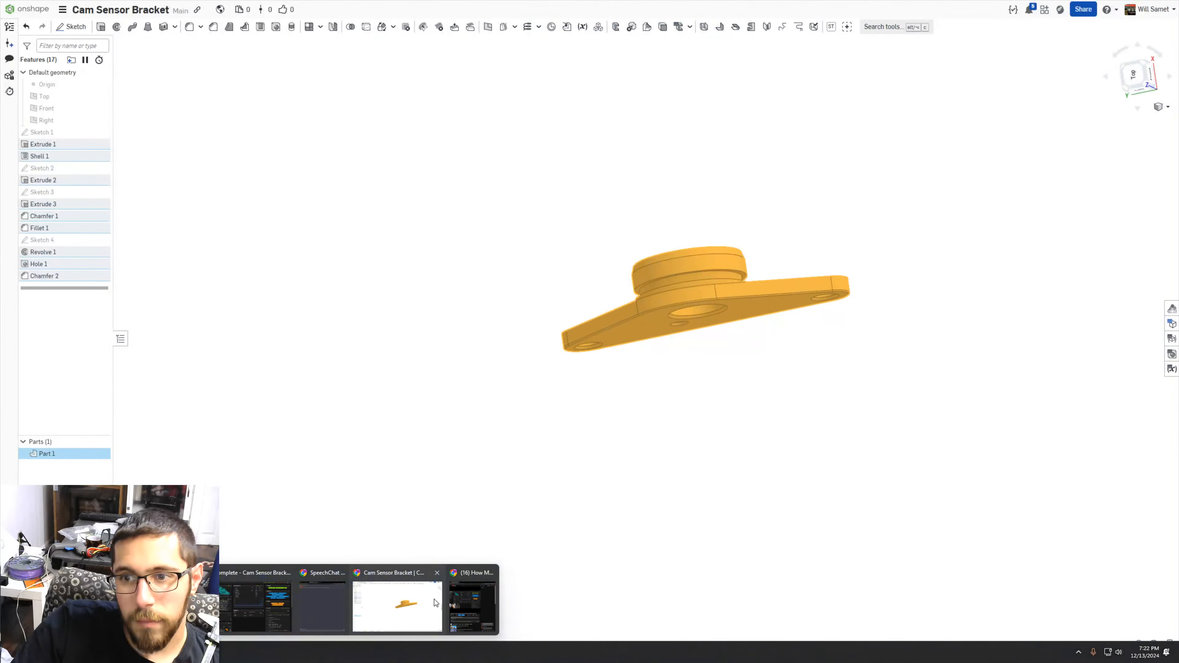
{"action": "left_click", "coordinate": [358, 603]}
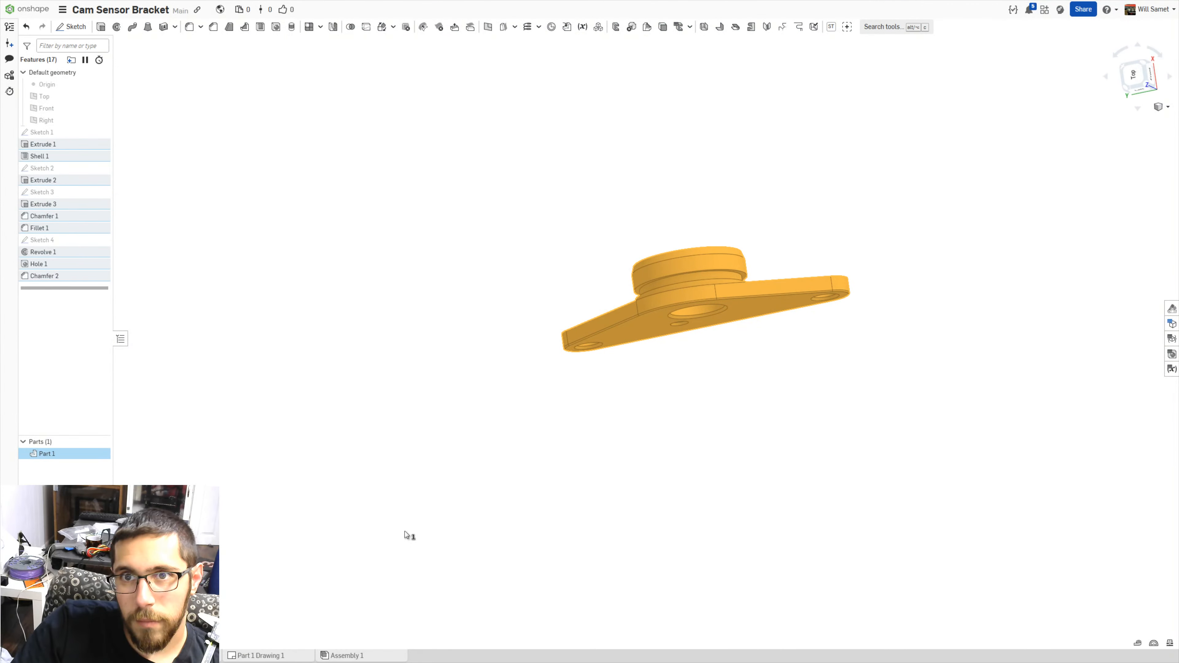
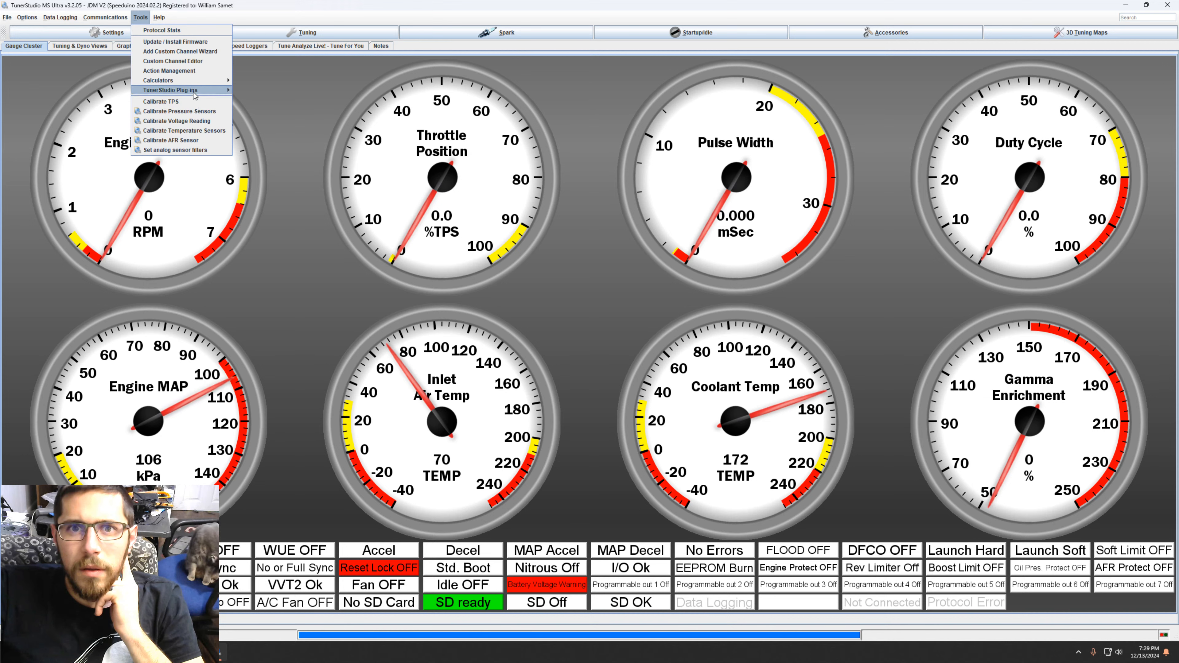
- Set the ECU's real-time clock mode to On-board, sync its time to the PC and burn the setting
{"action": "mouse_move", "coordinate": [69, 18]}
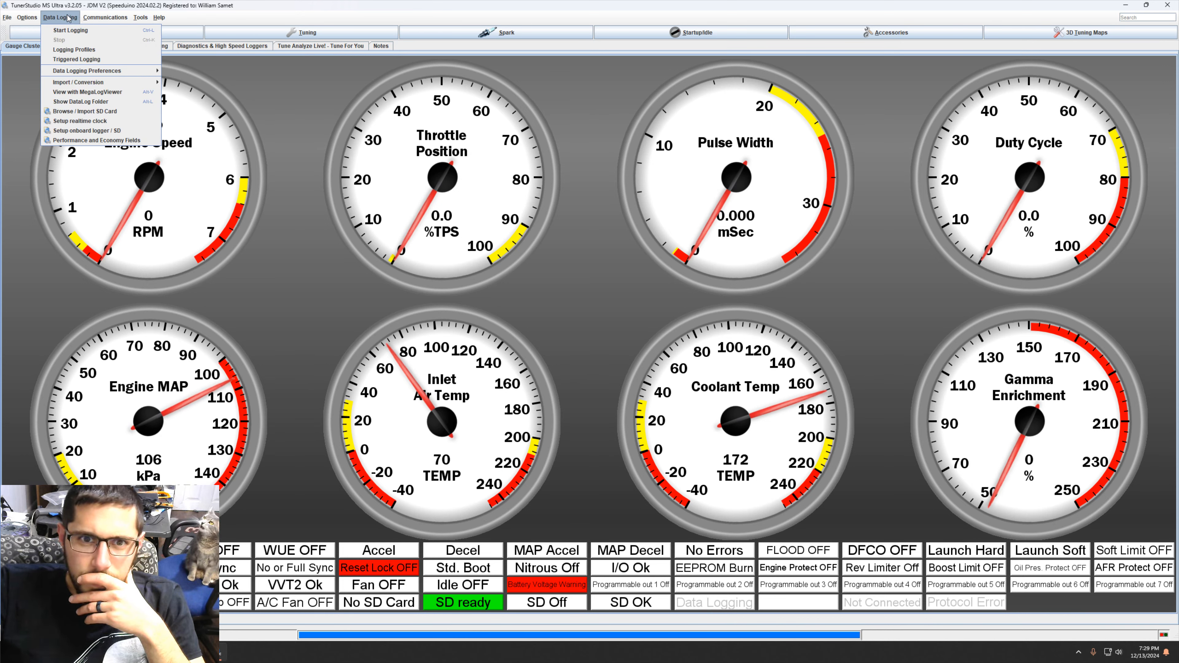
{"action": "left_click", "coordinate": [110, 122]}
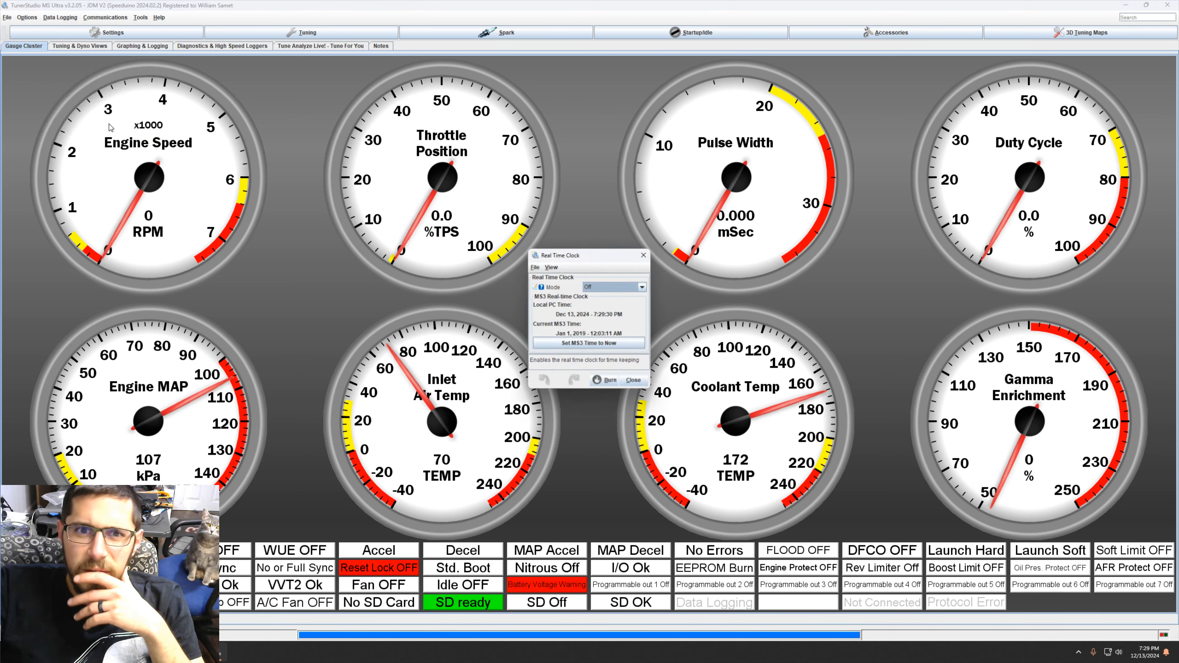
{"action": "left_click", "coordinate": [615, 287]}
{"action": "left_click", "coordinate": [616, 304]}
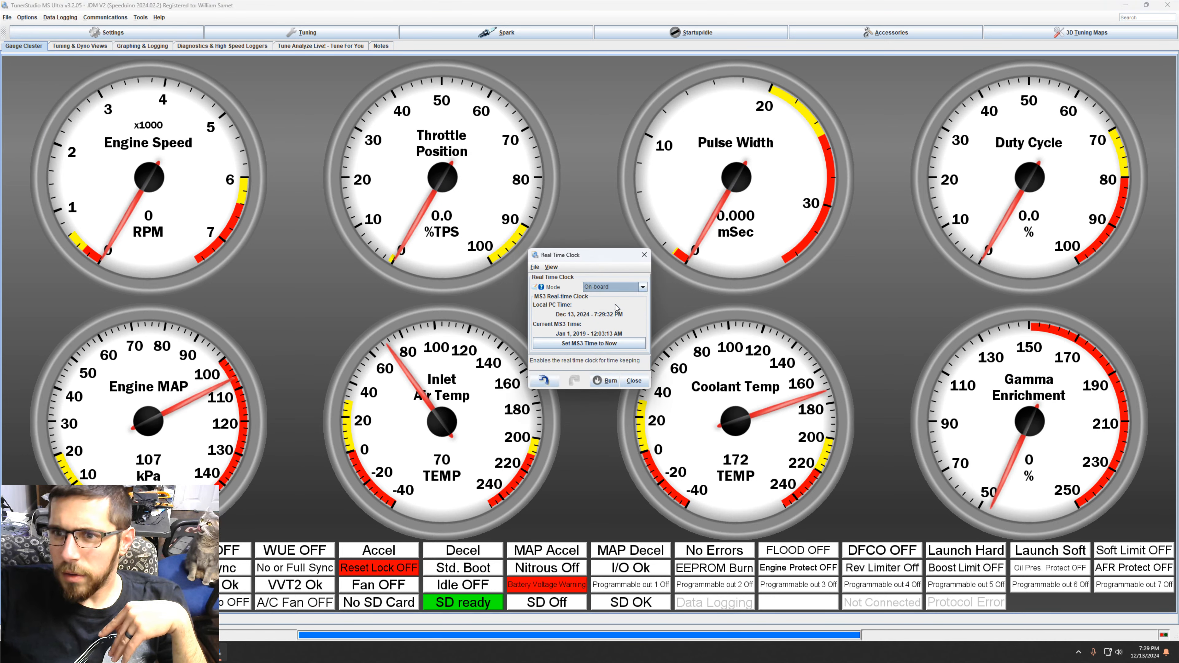
{"action": "left_click", "coordinate": [603, 345]}
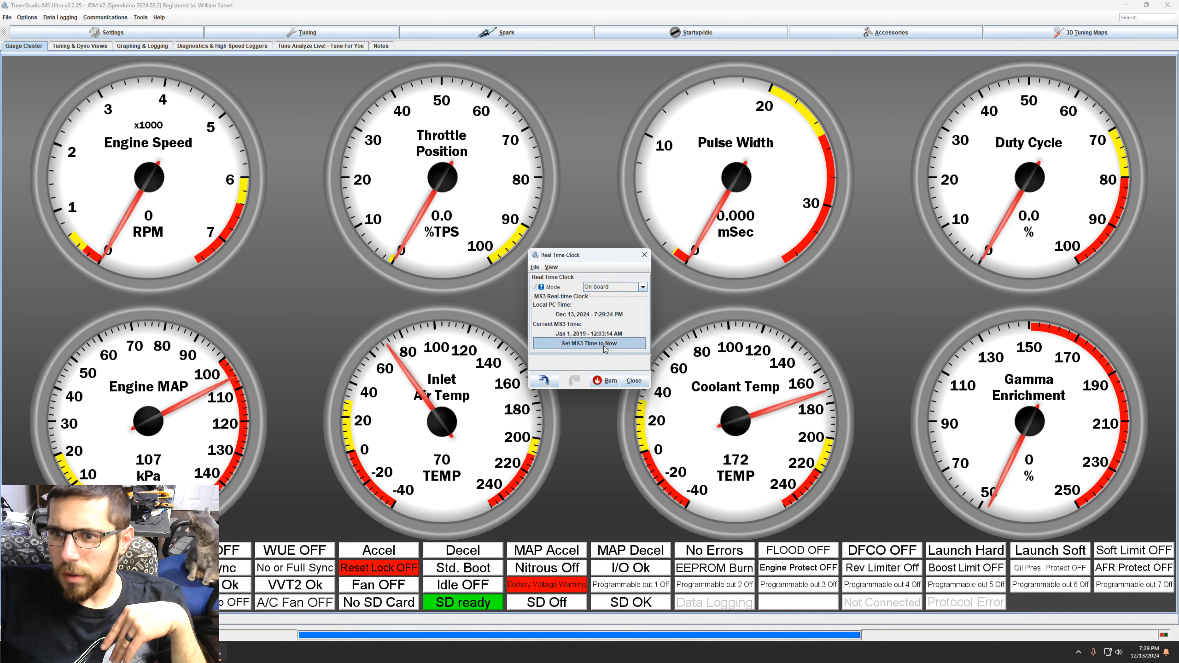
{"action": "left_click", "coordinate": [606, 381]}
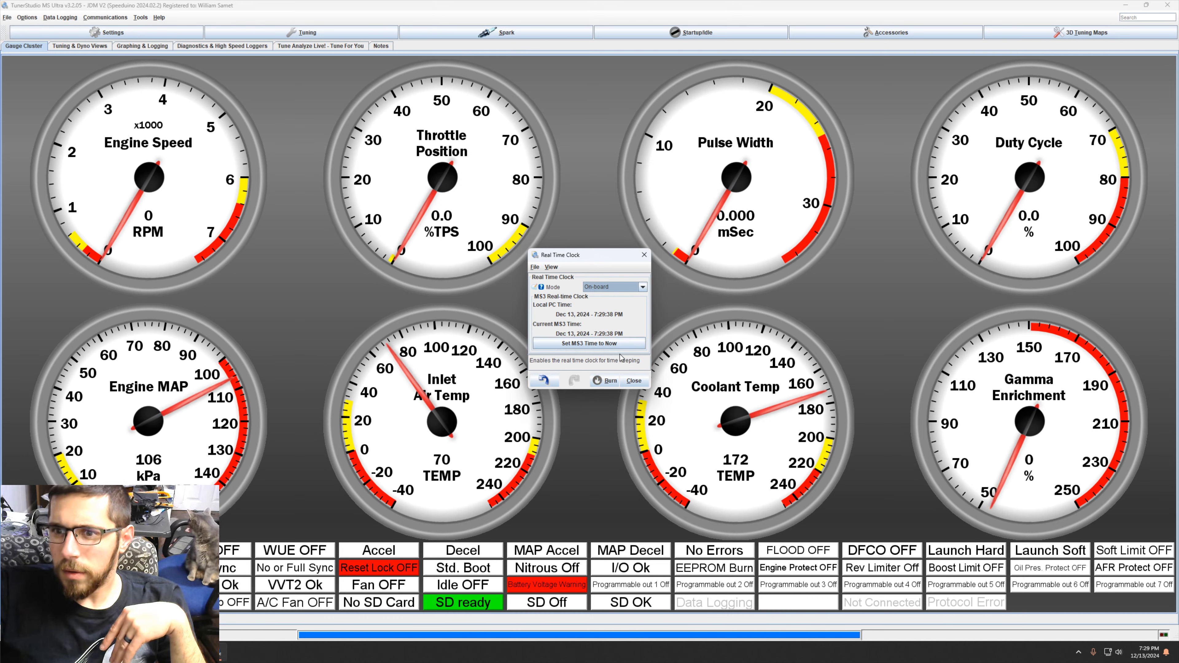
{"action": "left_click", "coordinate": [625, 384]}
- Open the on-board SD logger setup and set the logger type to CSV with a 30Hz log rate
{"action": "left_click", "coordinate": [60, 17]}
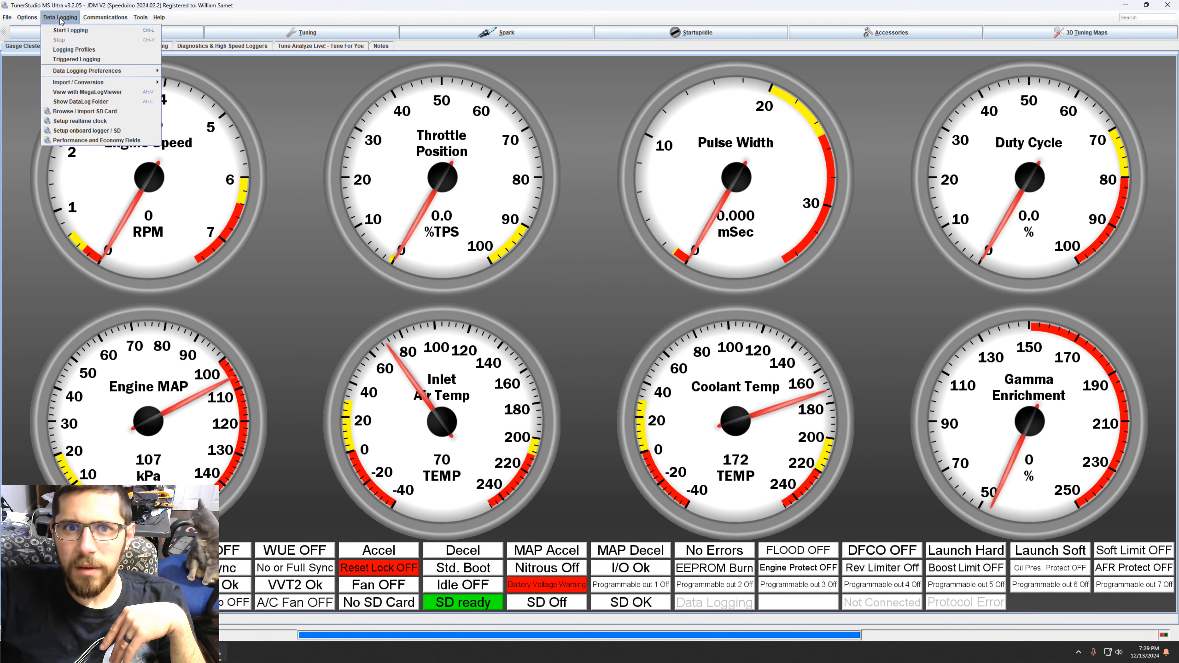
{"action": "left_click", "coordinate": [111, 131]}
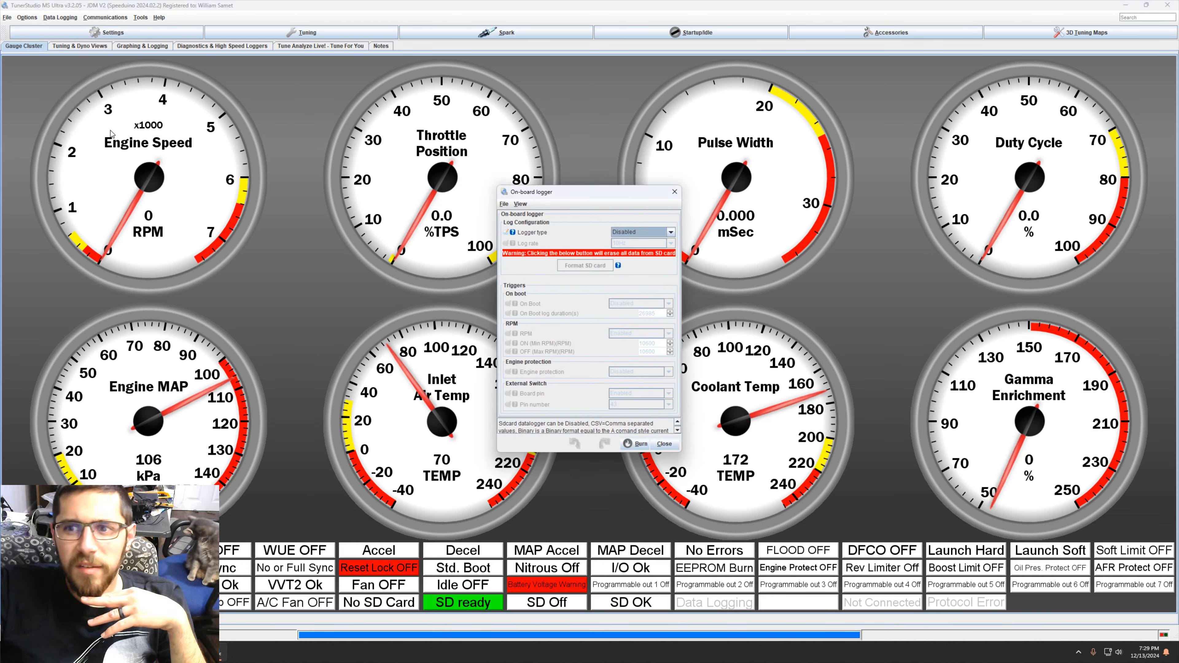
{"action": "left_click", "coordinate": [635, 228]}
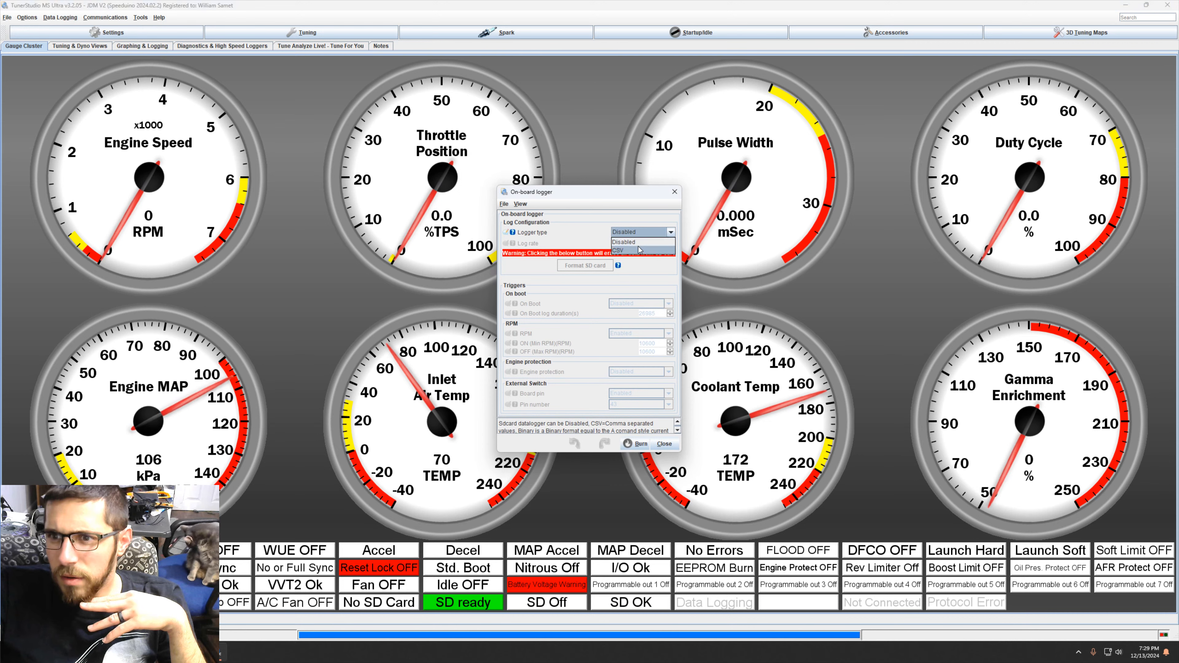
{"action": "left_click", "coordinate": [639, 247]}
{"action": "left_click", "coordinate": [639, 244]}
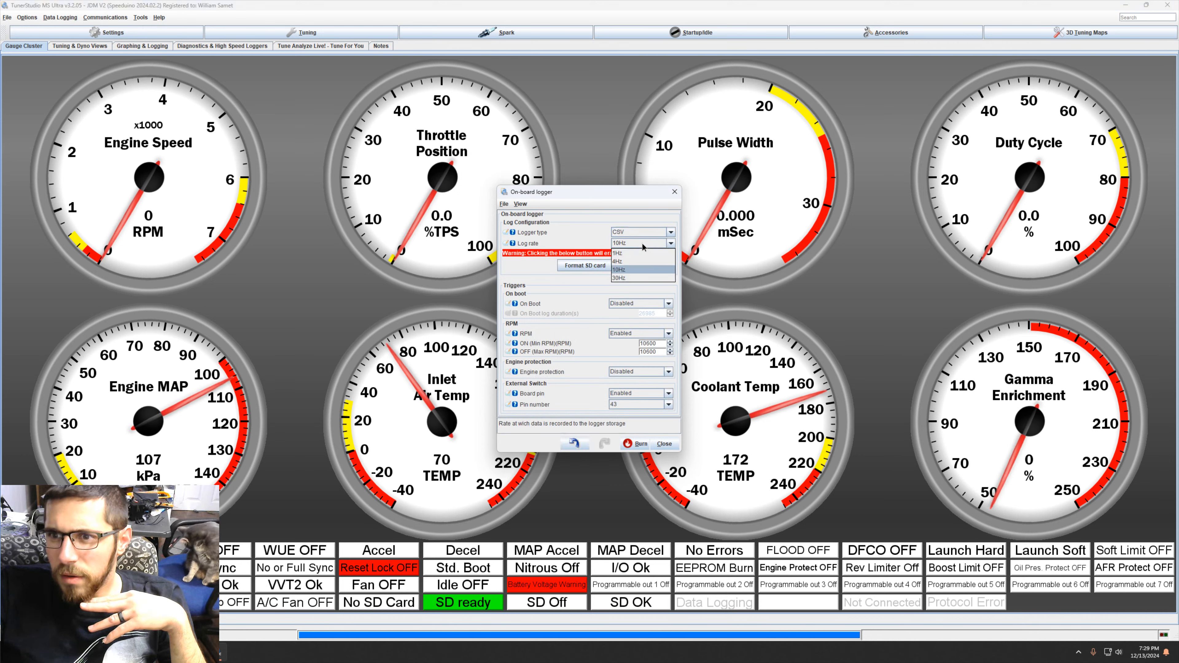
{"action": "left_click", "coordinate": [644, 278]}
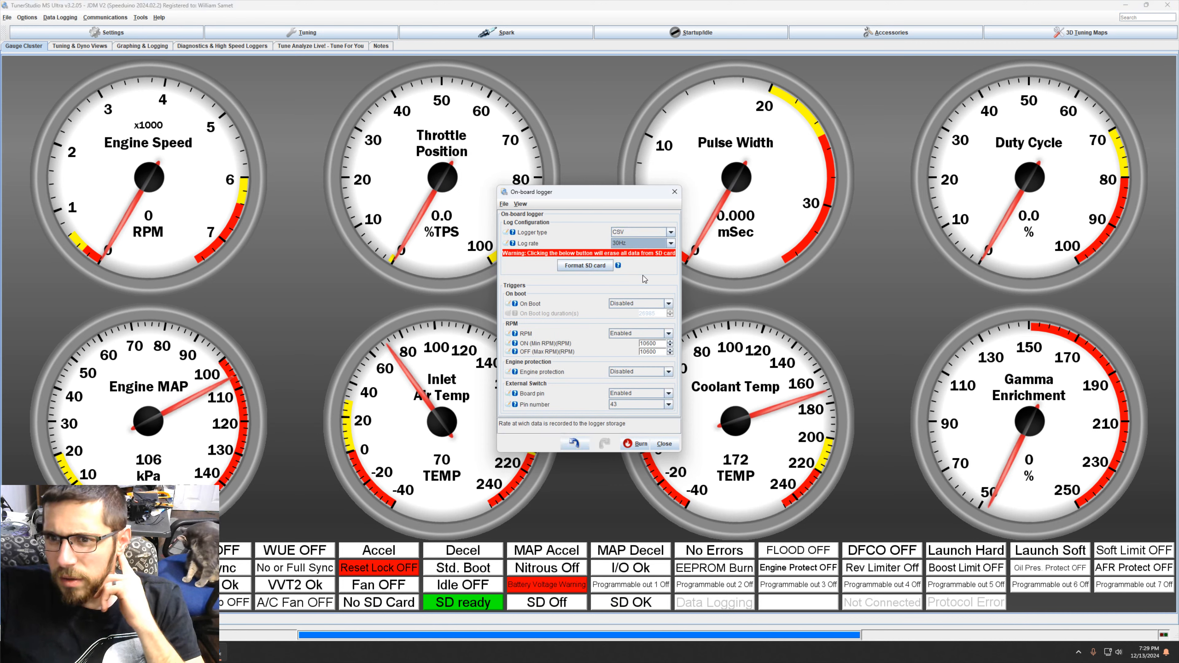
- Set the logger's boot trigger to On boot, dismiss the incoming chat notification and check the boot log duration field
{"action": "left_click", "coordinate": [626, 304]}
{"action": "left_click", "coordinate": [629, 323]}
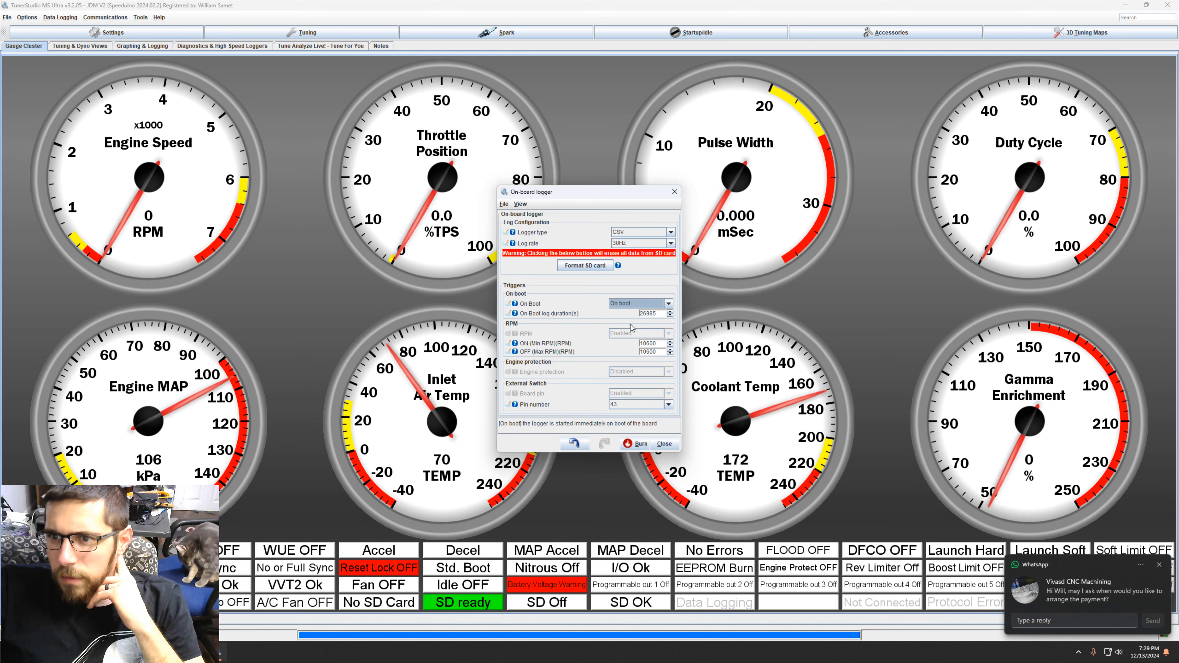
{"action": "left_click", "coordinate": [1160, 564]}
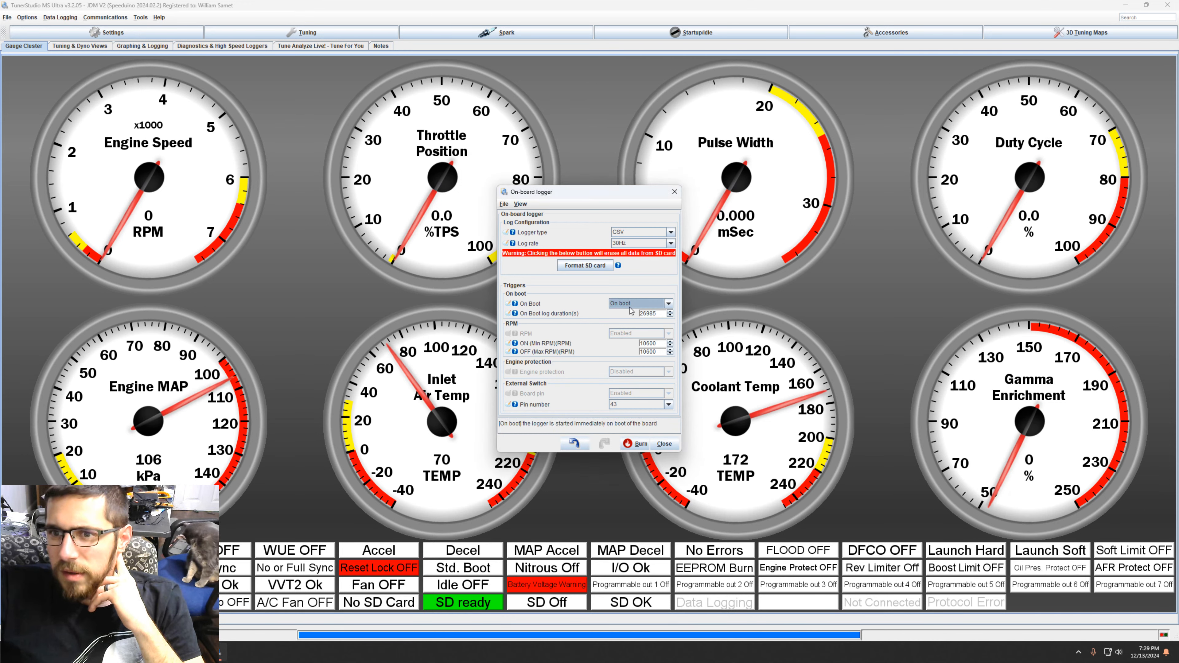
{"action": "left_click", "coordinate": [664, 315]}
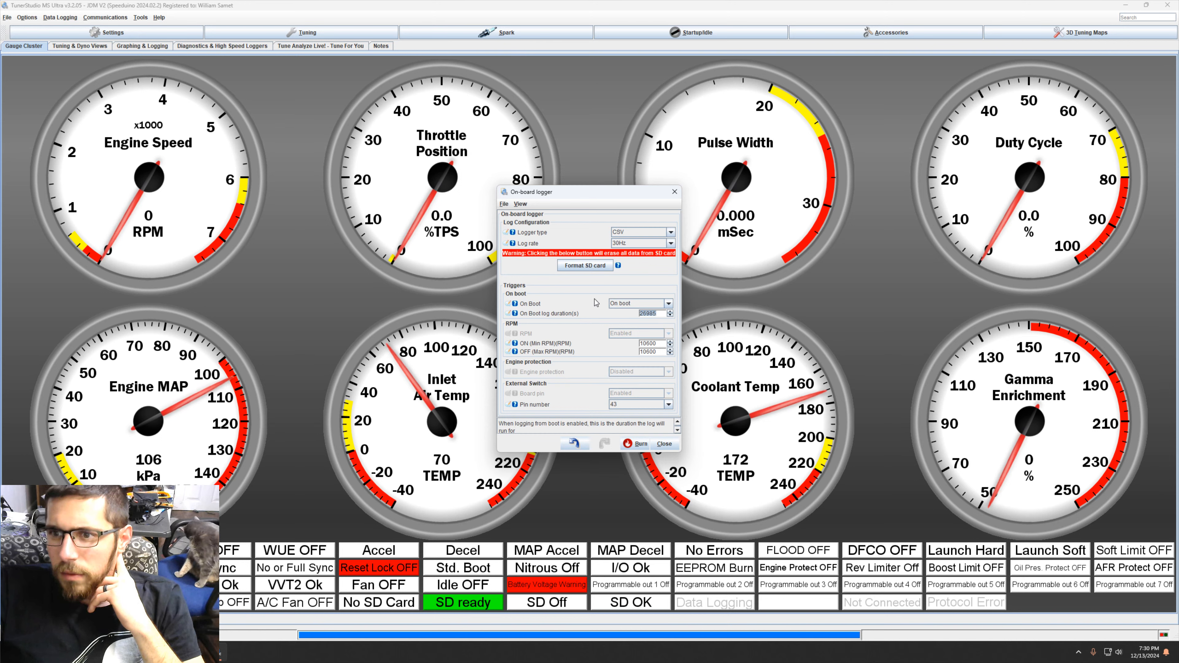
{"action": "left_click", "coordinate": [660, 316]}
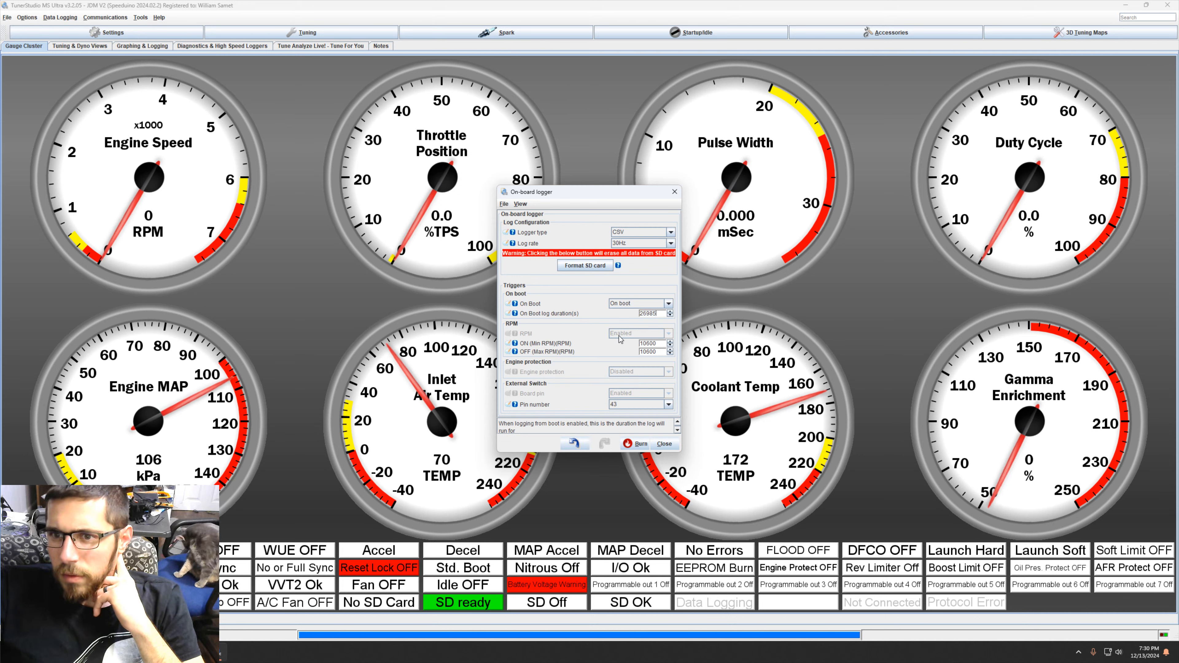
- Set the logger's RPM thresholds to 600 for ON and 400 for OFF, then burn the settings and close the setup
{"action": "left_click", "coordinate": [660, 345]}
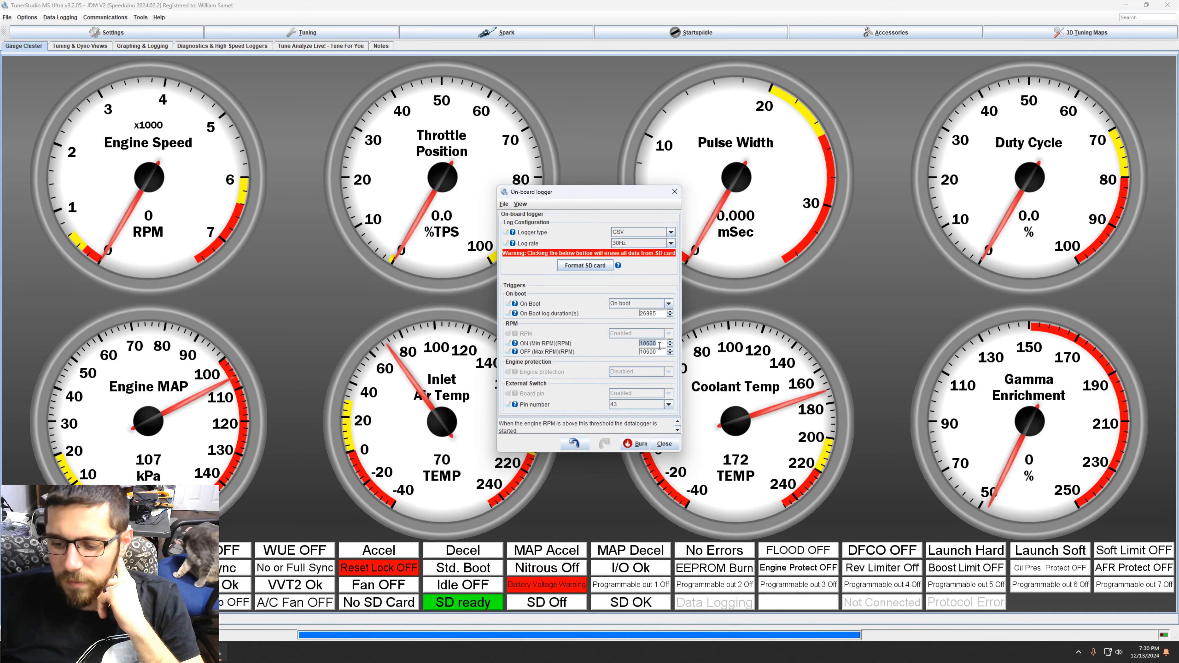
{"action": "type", "text": "600"}
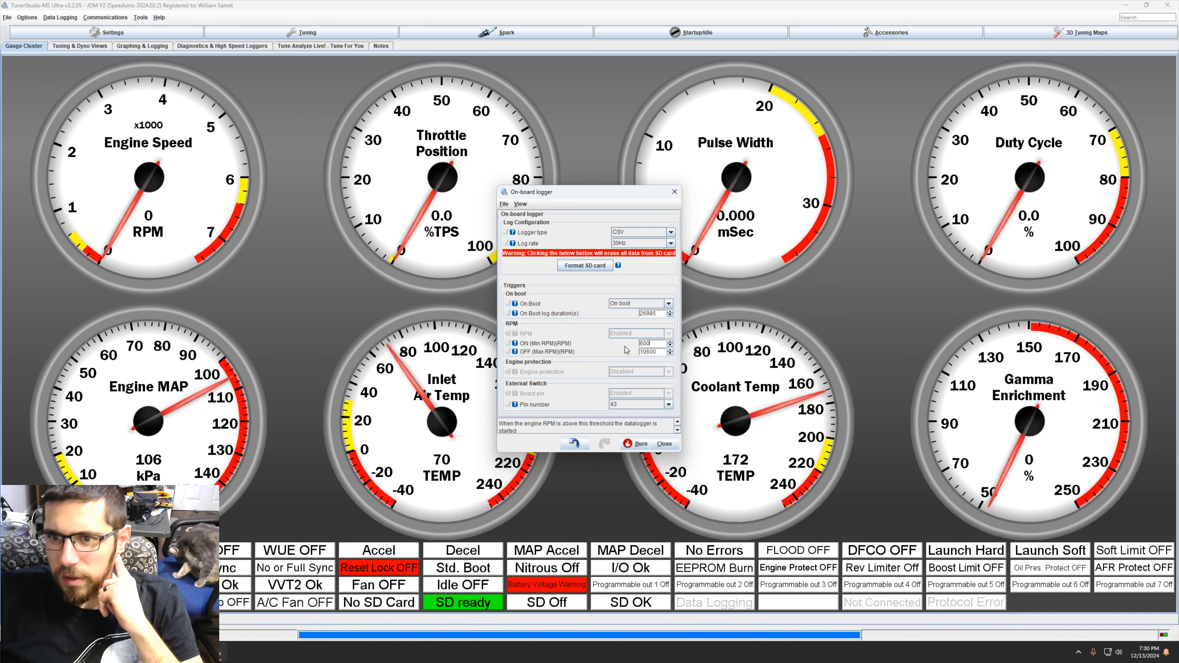
{"action": "left_click", "coordinate": [664, 354]}
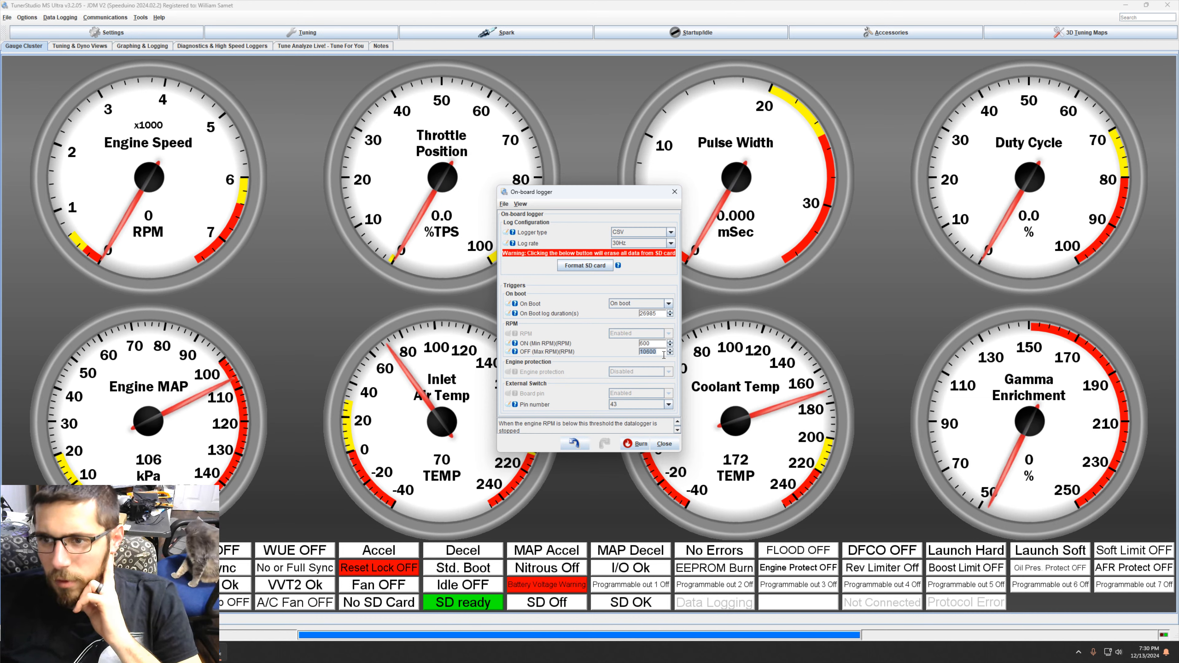
{"action": "type", "text": "400"}
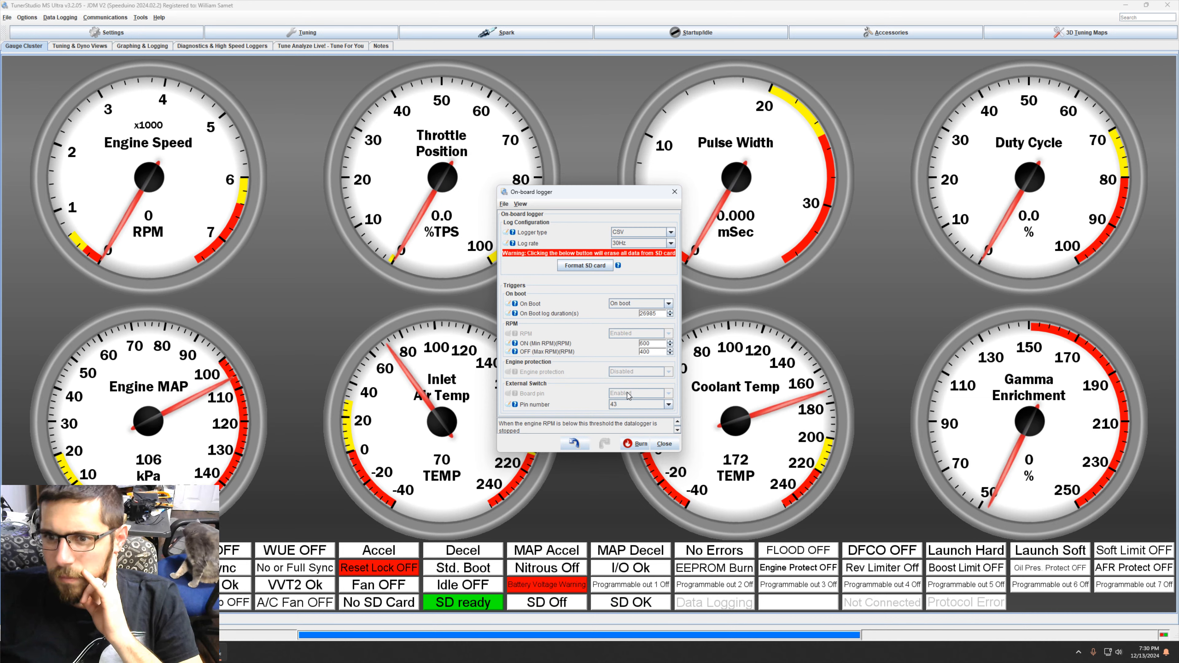
{"action": "left_click", "coordinate": [646, 447]}
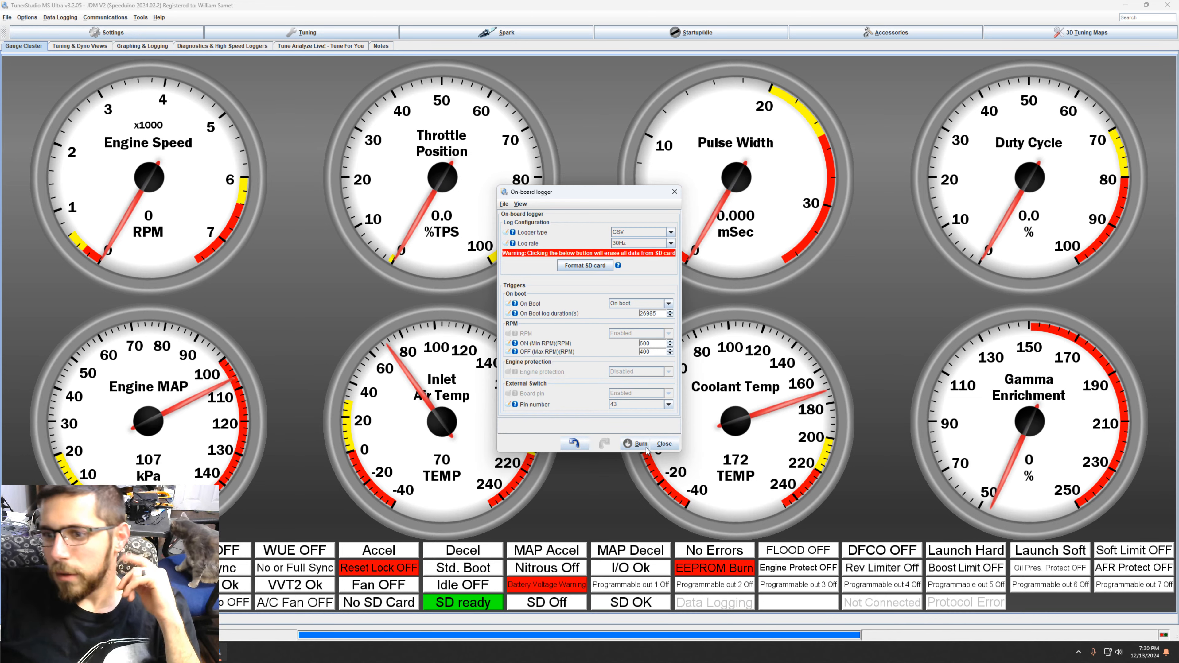
{"action": "left_click", "coordinate": [669, 448]}
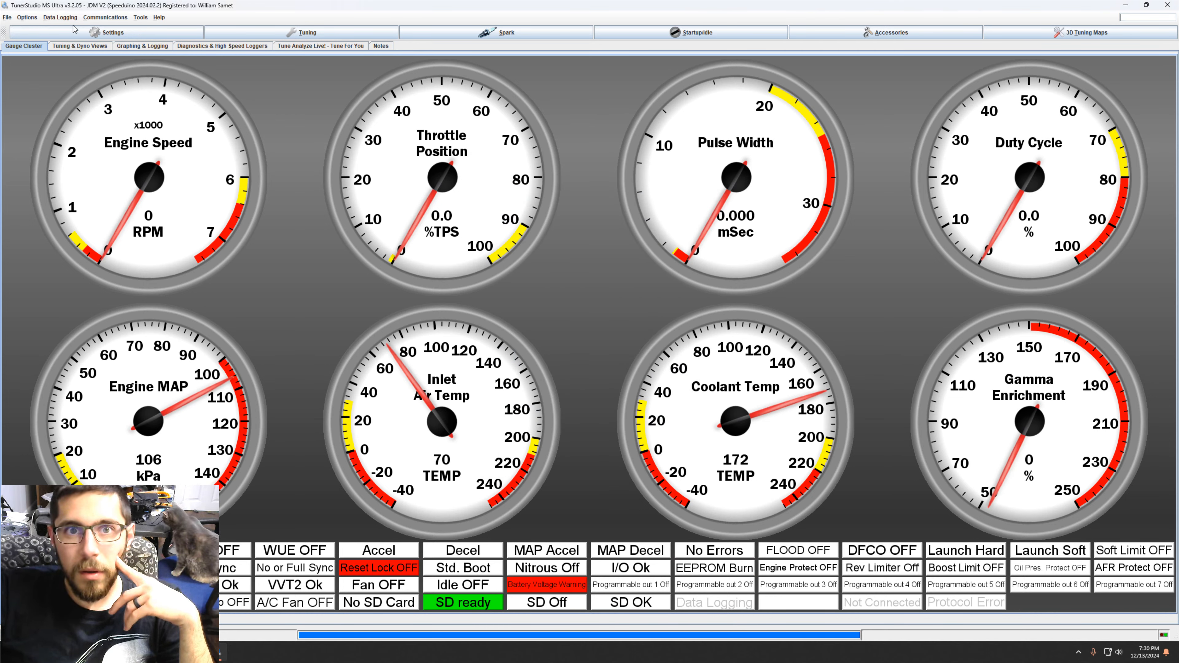
- Reopen the on-board logger setup, review its settings and the help note for formatting the SD card, and close it
{"action": "left_click", "coordinate": [60, 17]}
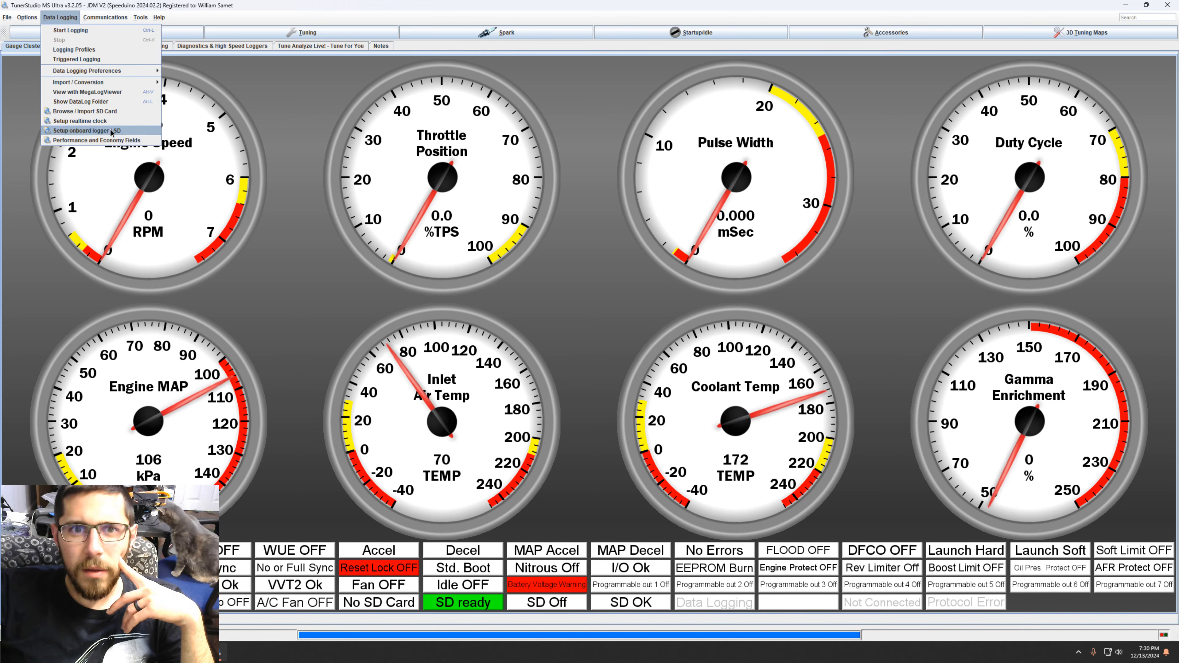
{"action": "left_click", "coordinate": [87, 130]}
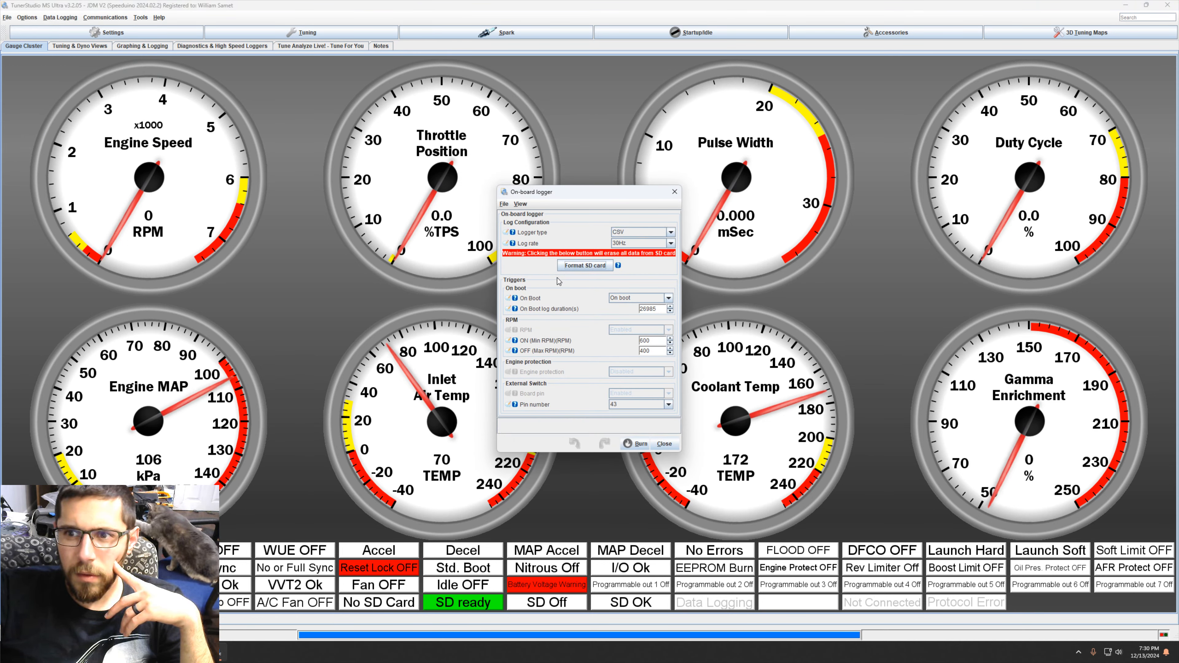
{"action": "left_click", "coordinate": [619, 266]}
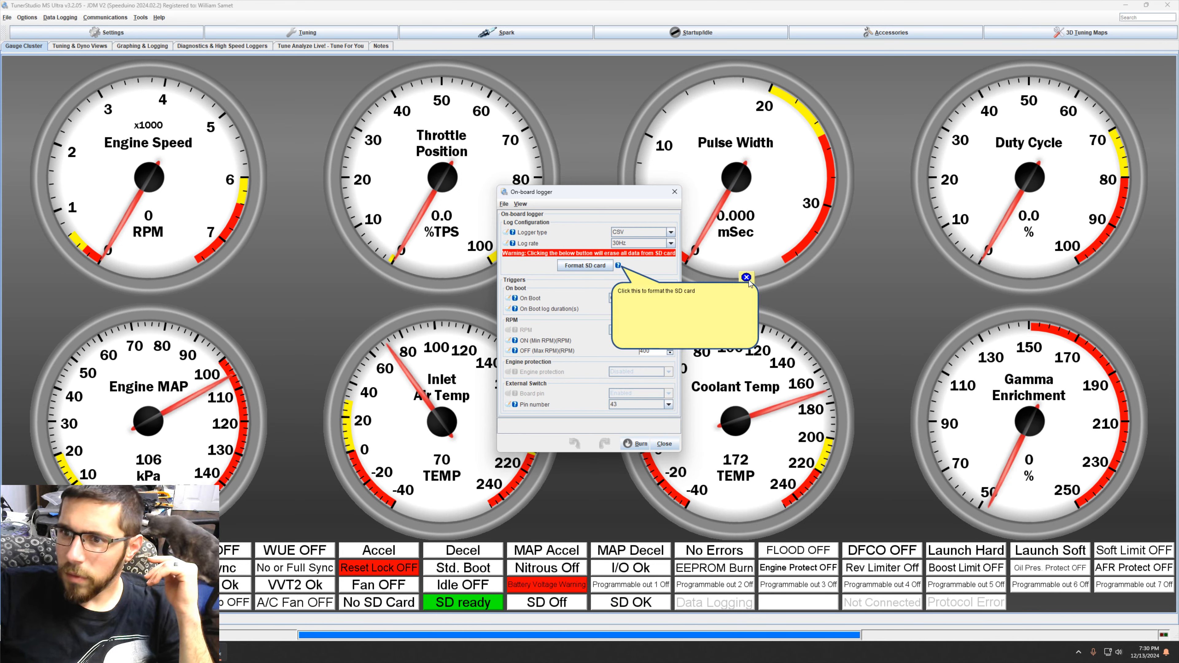
{"action": "left_click", "coordinate": [746, 277]}
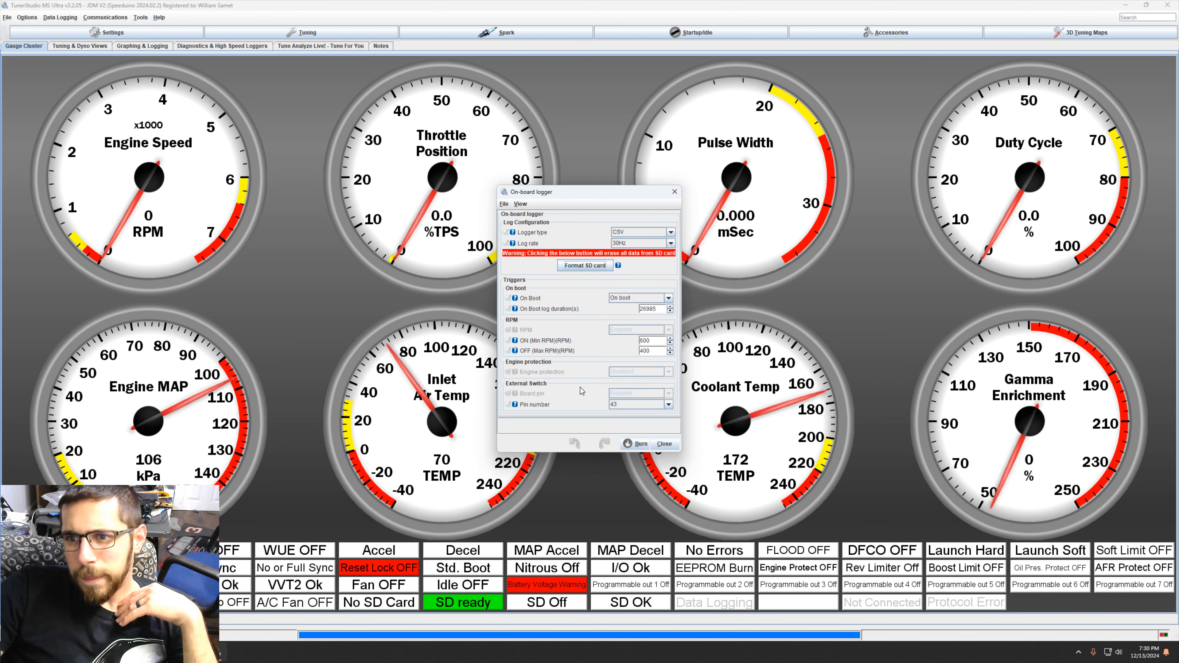
{"action": "left_click", "coordinate": [667, 444]}
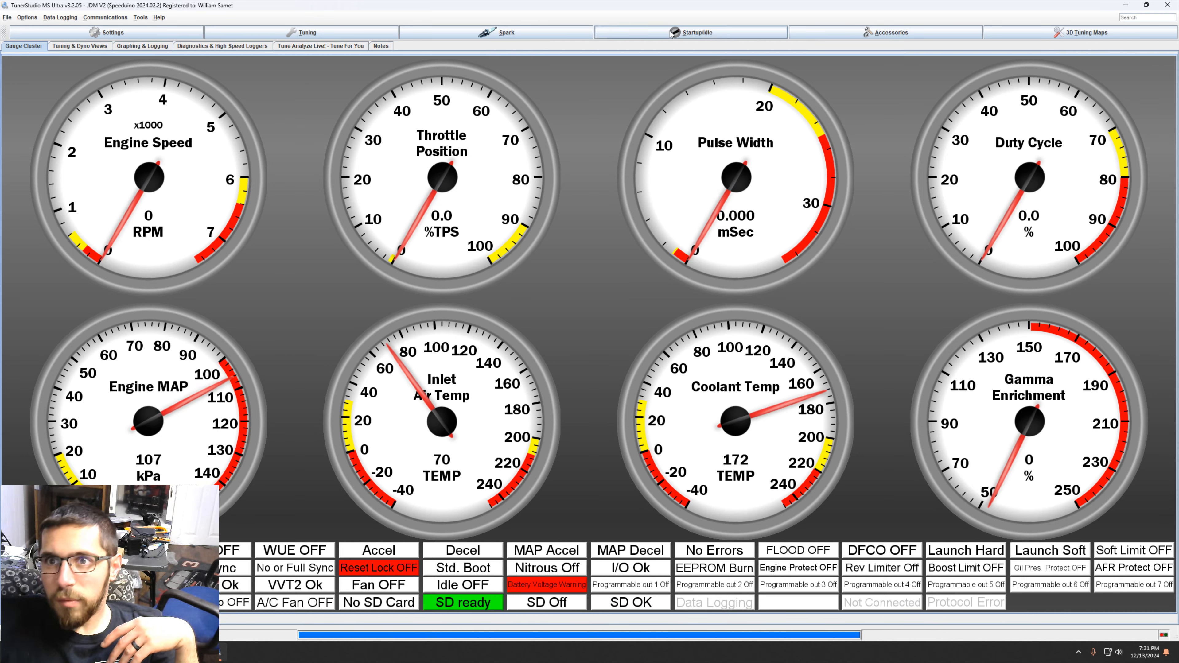
- Open the VE table and examine its grid of values across RPM and fuel load
{"action": "left_click", "coordinate": [304, 32]}
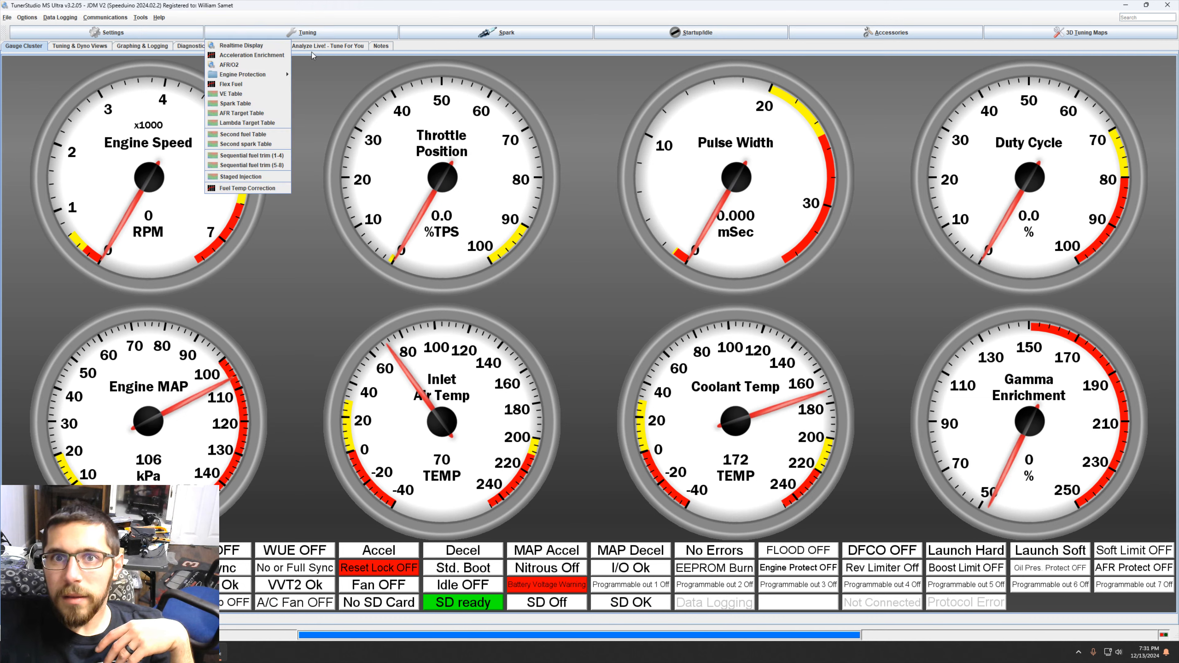
{"action": "left_click", "coordinate": [258, 94]}
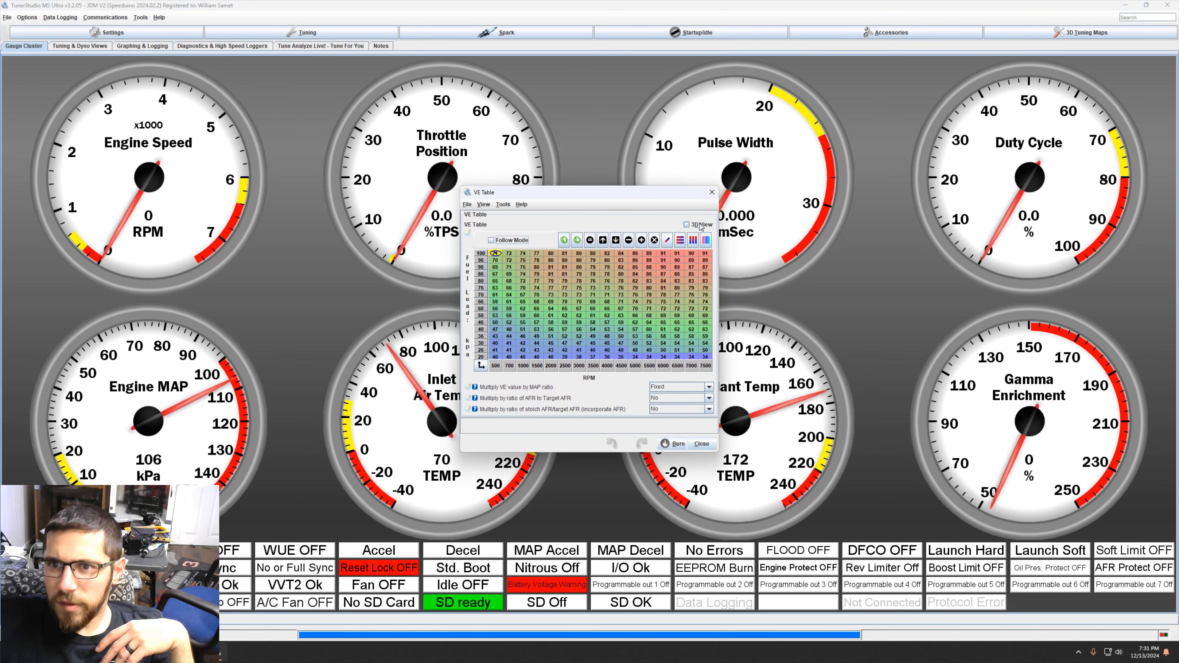
{"action": "left_click", "coordinate": [711, 192]}
{"action": "left_click", "coordinate": [293, 32]}
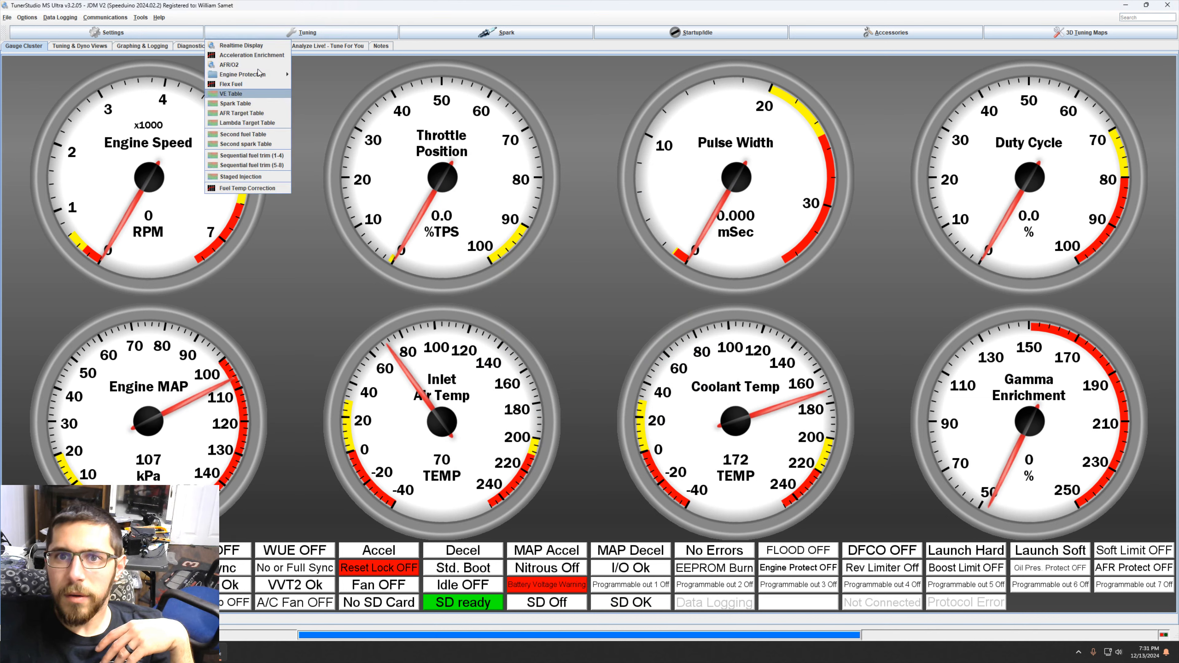
{"action": "left_click", "coordinate": [263, 94]}
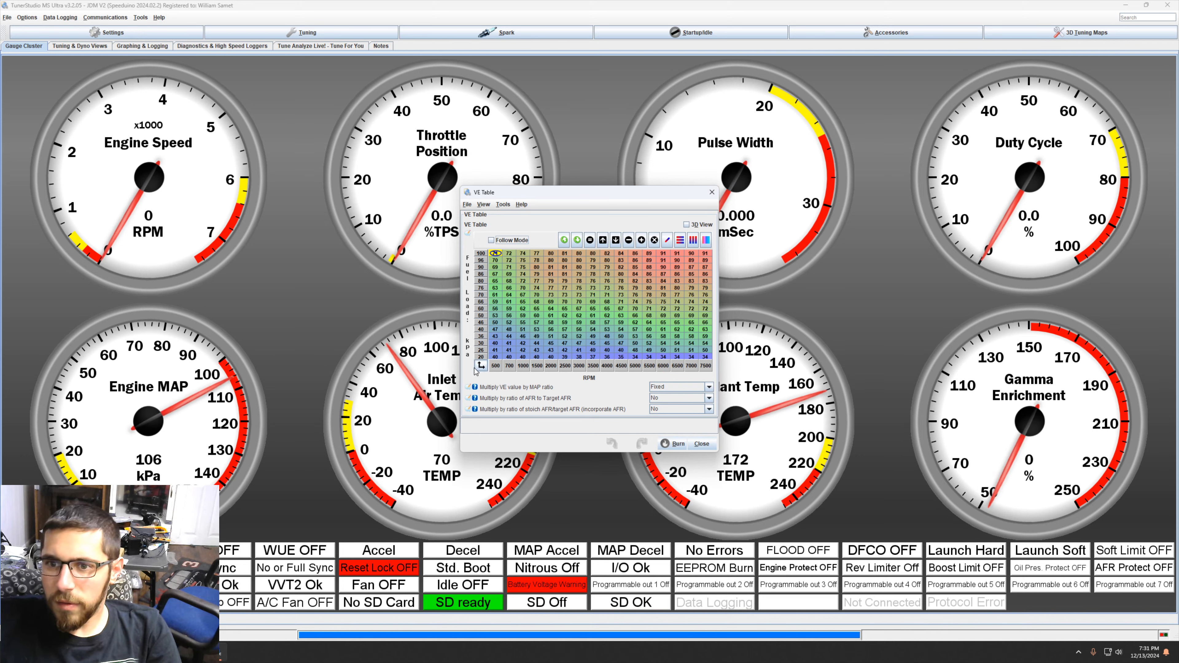
{"action": "left_click_drag", "start_coordinate": [495, 255], "coordinate": [704, 360]}
{"action": "left_click", "coordinate": [705, 360]}
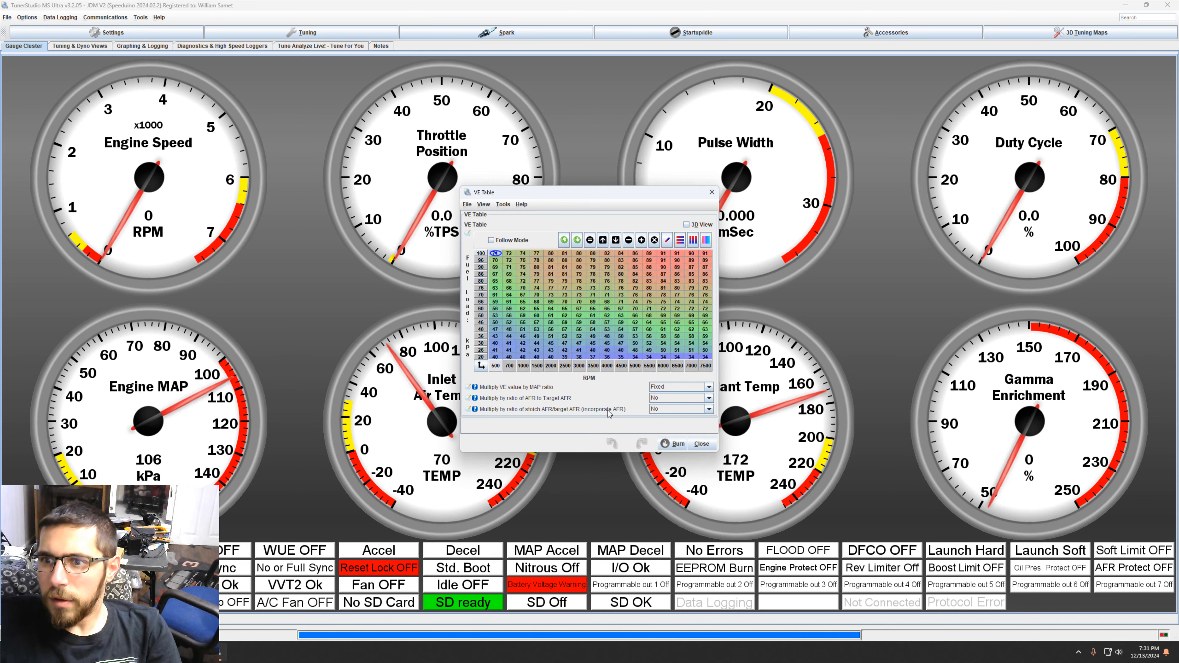
- Raise the VE value at 700 RPM and fuel load 26 to 42 in the 3D view, inspect the surface and close the table
{"action": "left_click", "coordinate": [687, 225]}
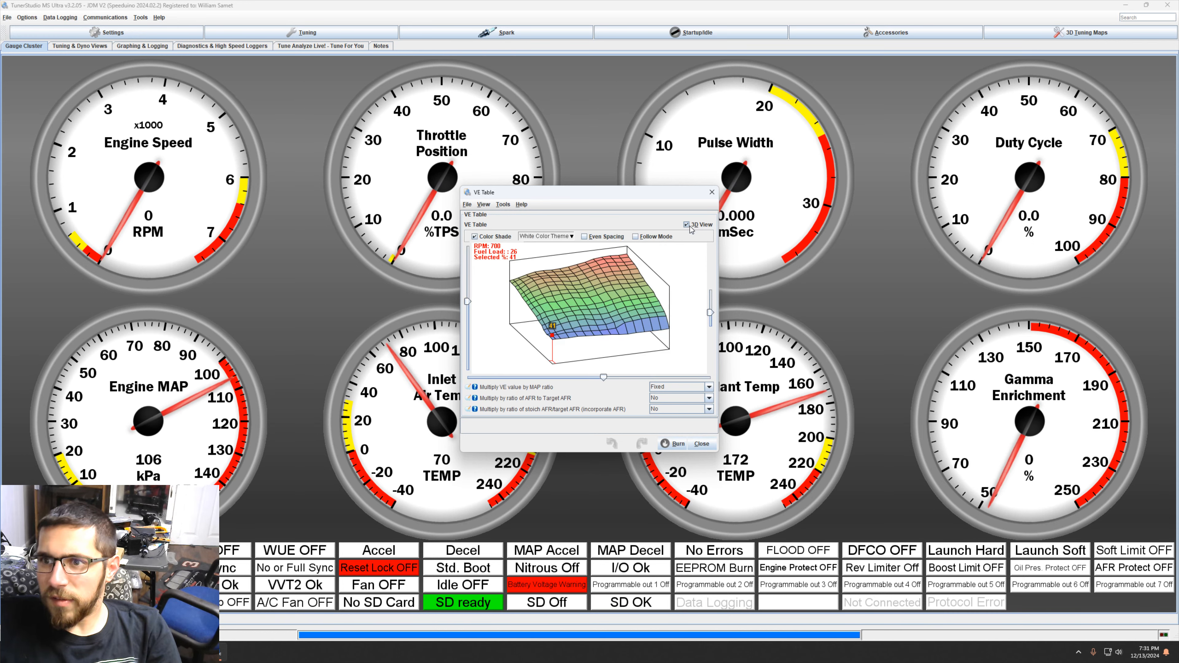
{"action": "key", "text": "period"}
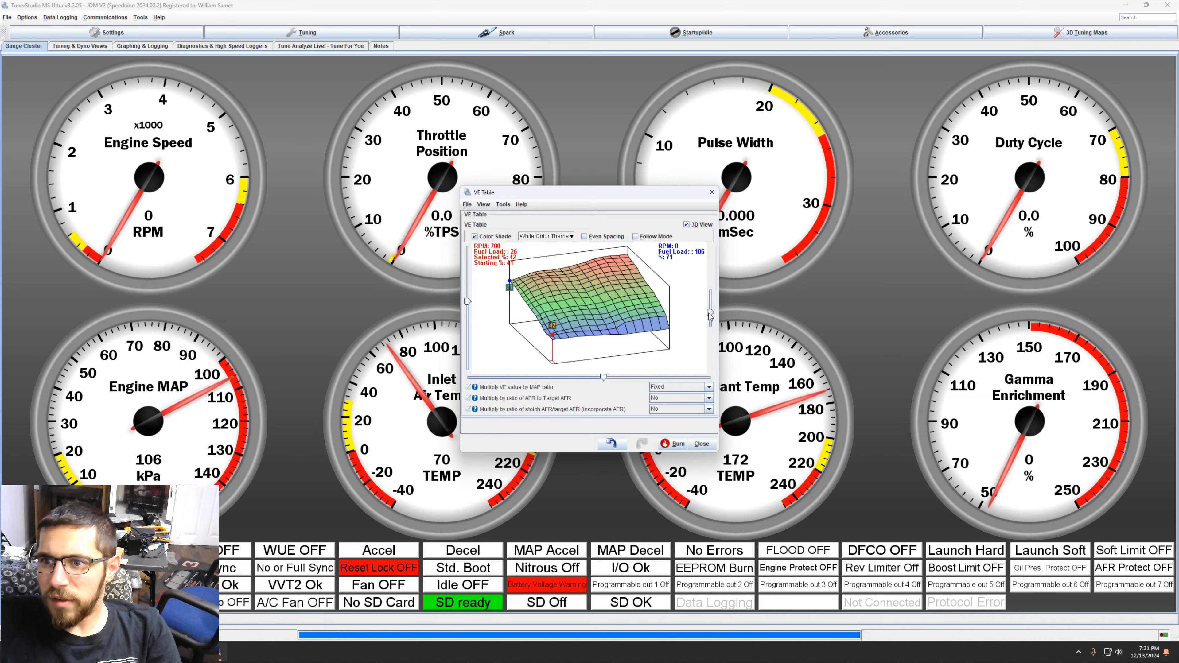
{"action": "mouse_move", "coordinate": [710, 313]}
{"action": "left_mouse_down"}
{"action": "mouse_move", "coordinate": [718, 331]}
{"action": "mouse_move", "coordinate": [715, 311]}
{"action": "left_mouse_up"}
{"action": "left_click_drag", "start_coordinate": [604, 379], "coordinate": [561, 378]}
{"action": "left_click_drag", "start_coordinate": [468, 303], "coordinate": [469, 305]}
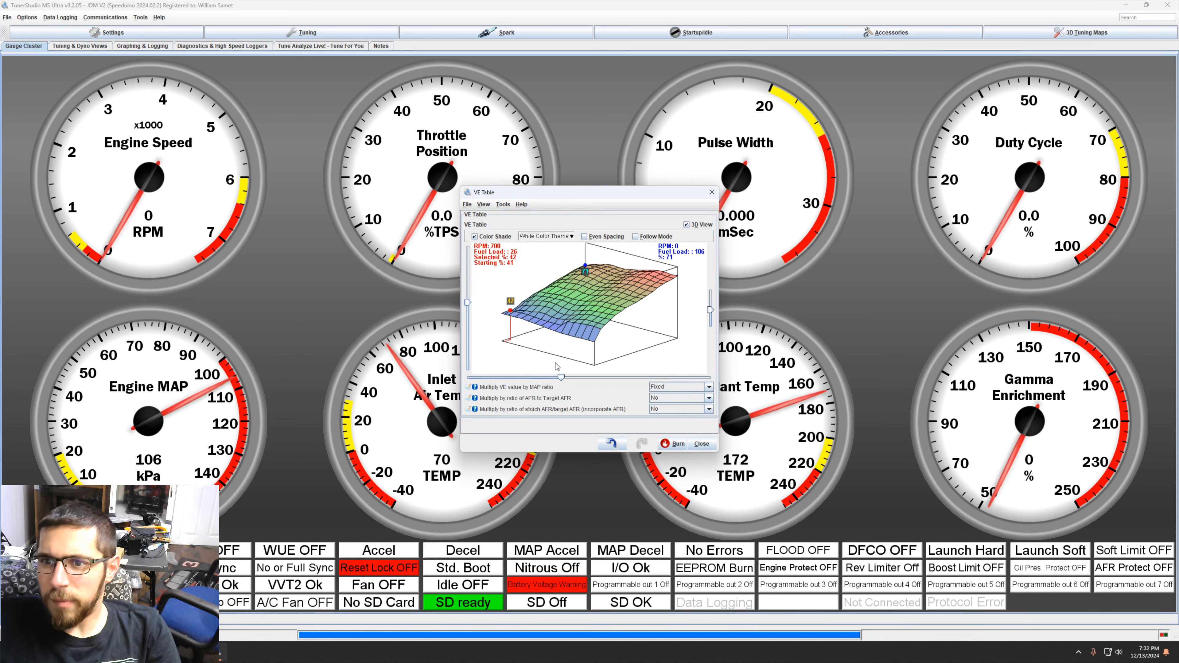
{"action": "left_click_drag", "start_coordinate": [562, 377], "coordinate": [601, 378]}
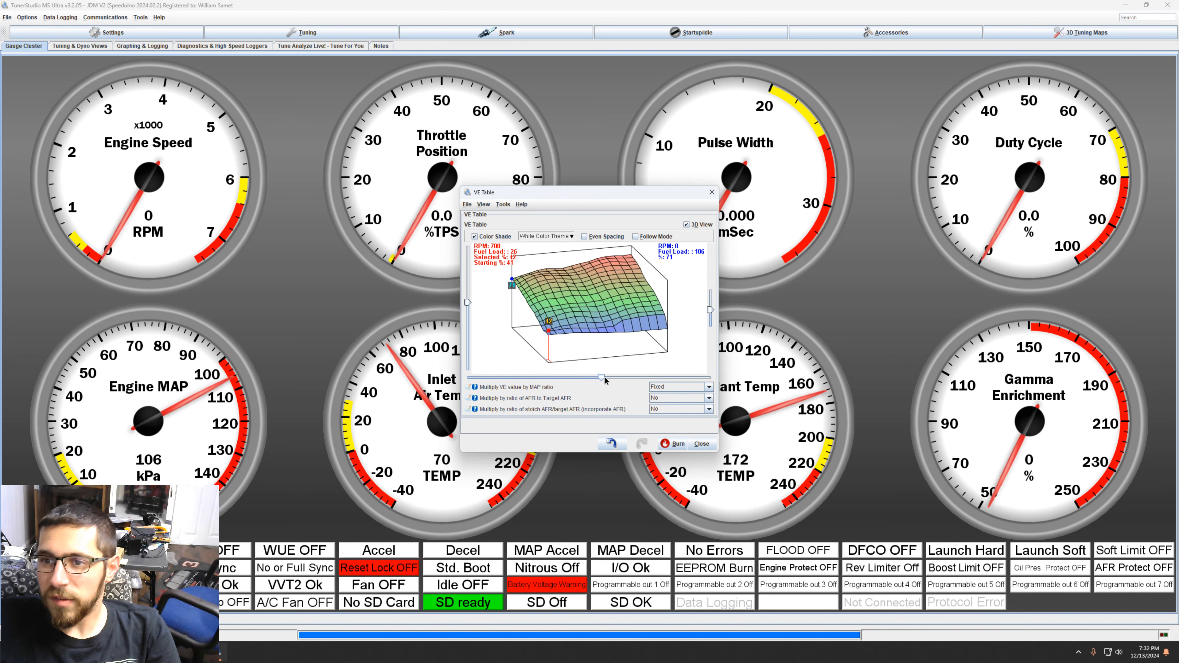
{"action": "left_click_drag", "start_coordinate": [580, 194], "coordinate": [559, 175]}
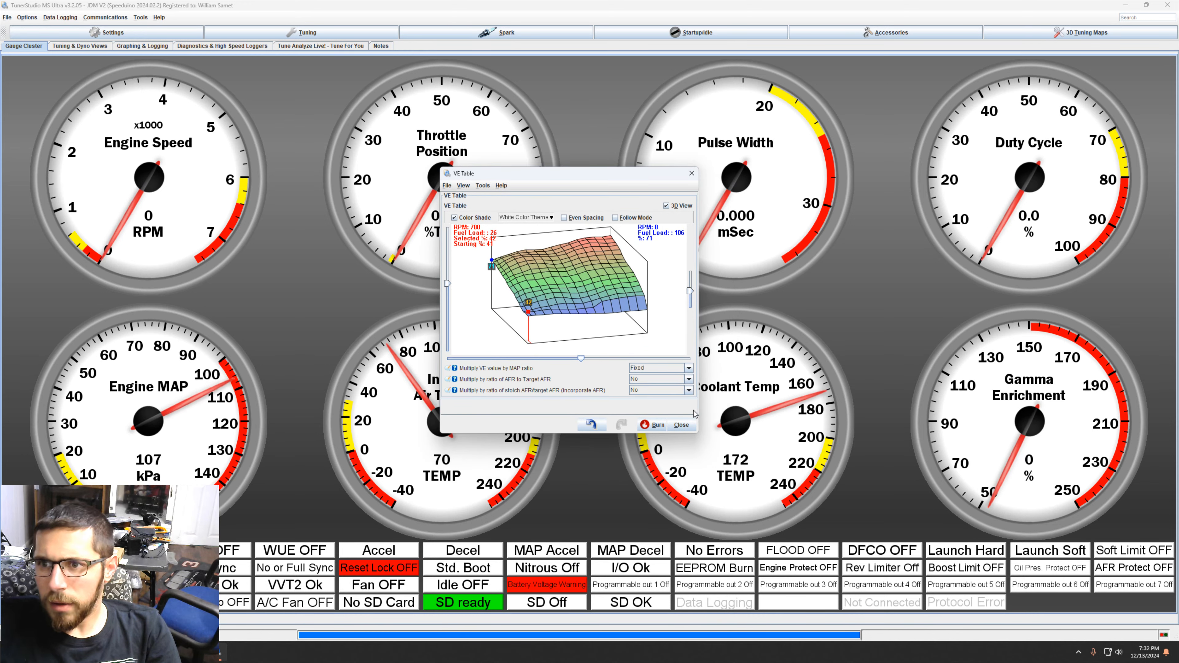
{"action": "left_click", "coordinate": [666, 205]}
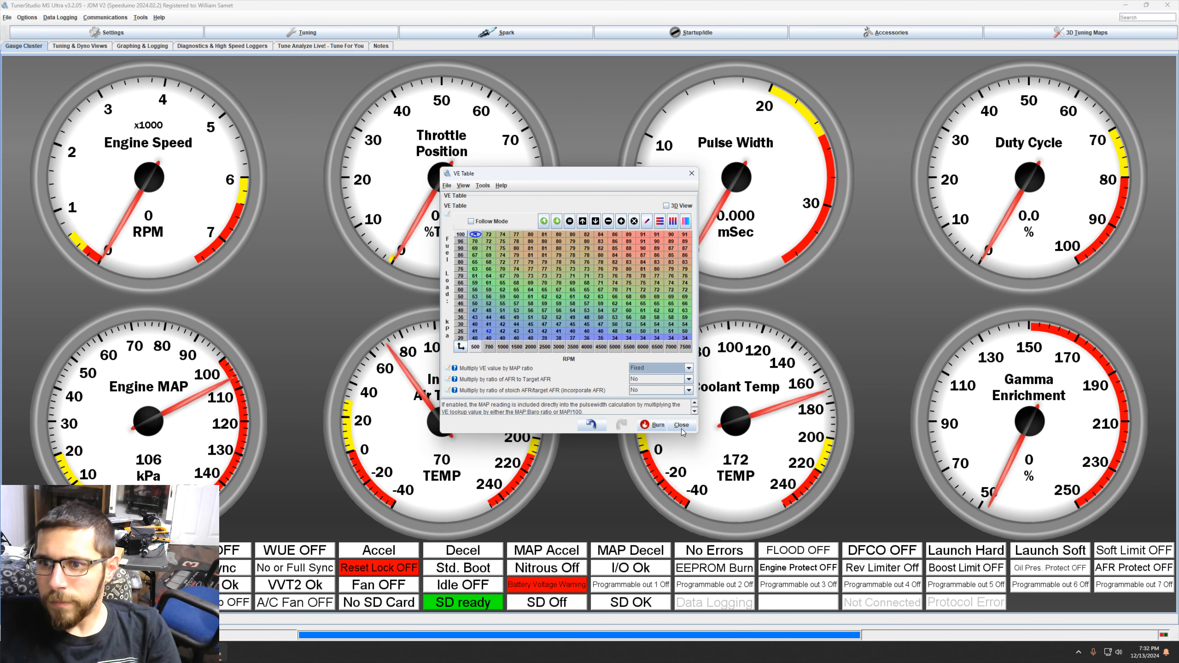
{"action": "left_click", "coordinate": [681, 425]}
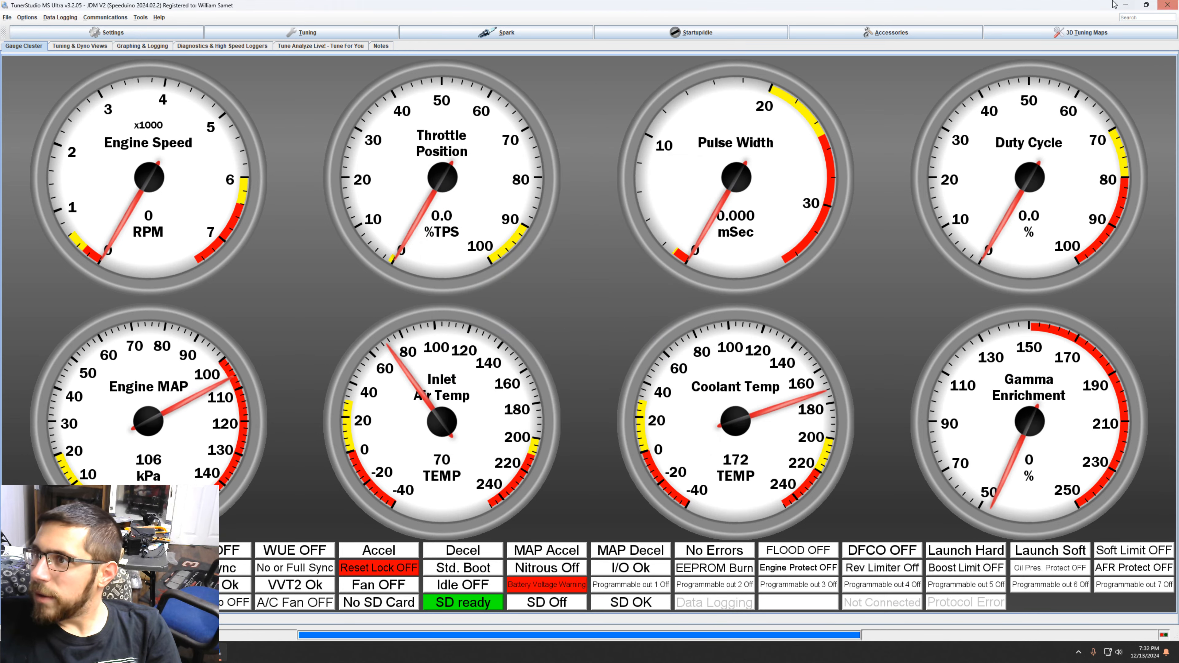
- Close TunerStudio, return to the Cam Sensor Bracket in Onshape with nothing selected, and view its flat face with the holes
{"action": "left_click", "coordinate": [1167, 5]}
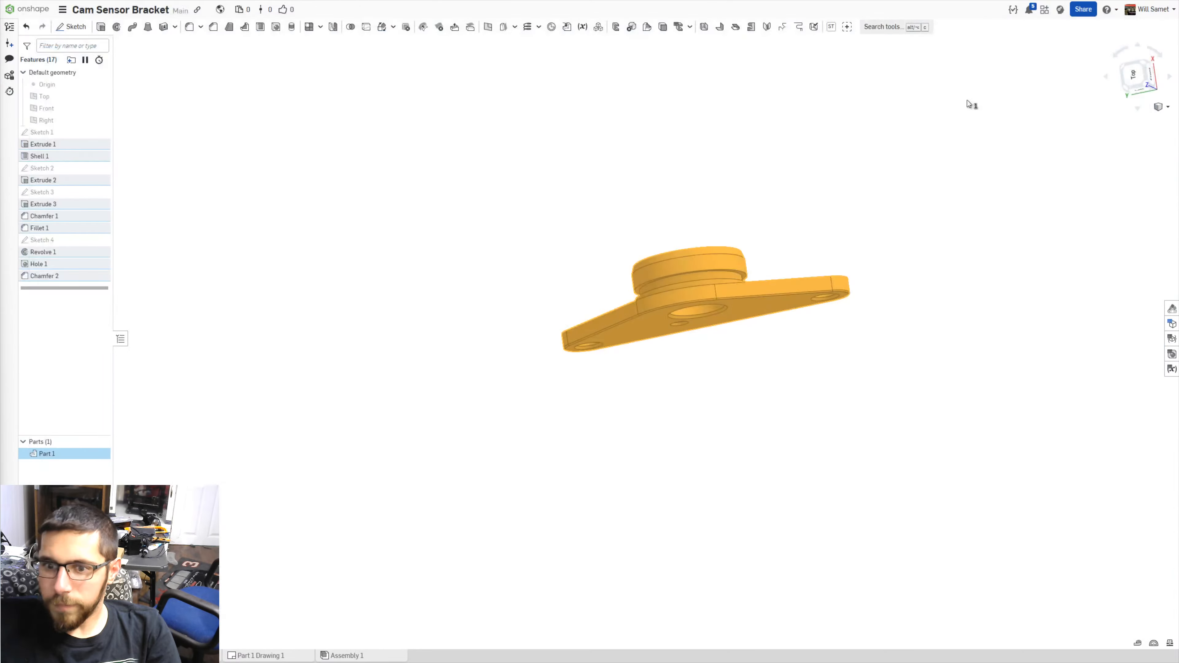
{"action": "left_click", "coordinate": [527, 198]}
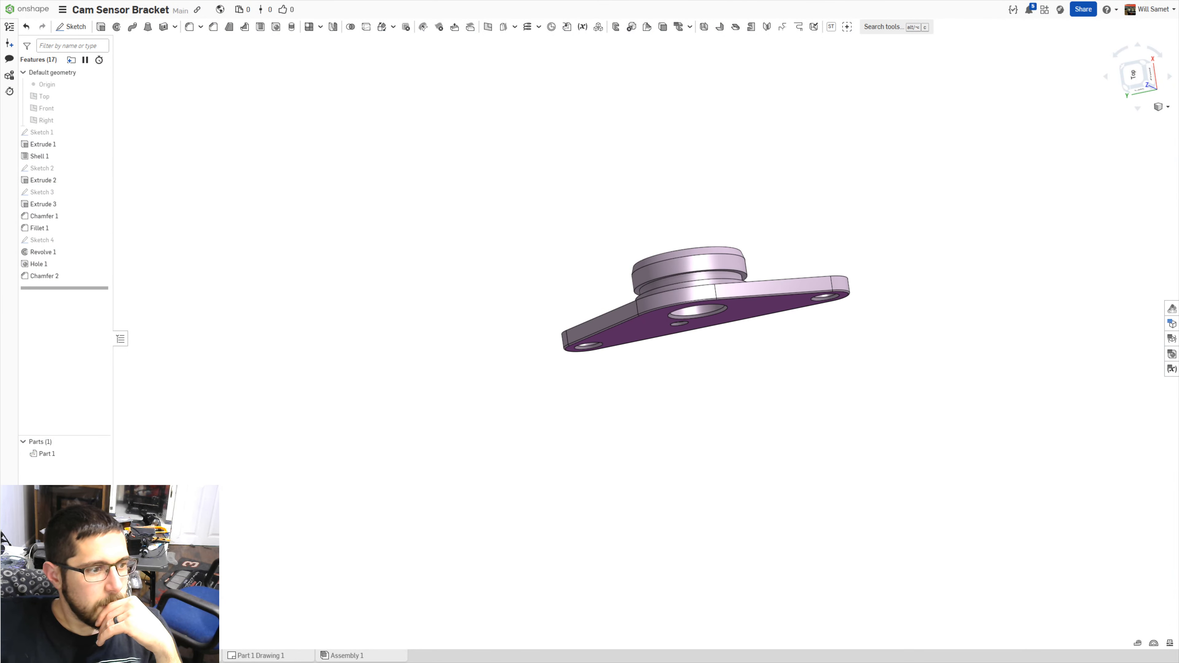
{"action": "key", "text": "alt+F4"}
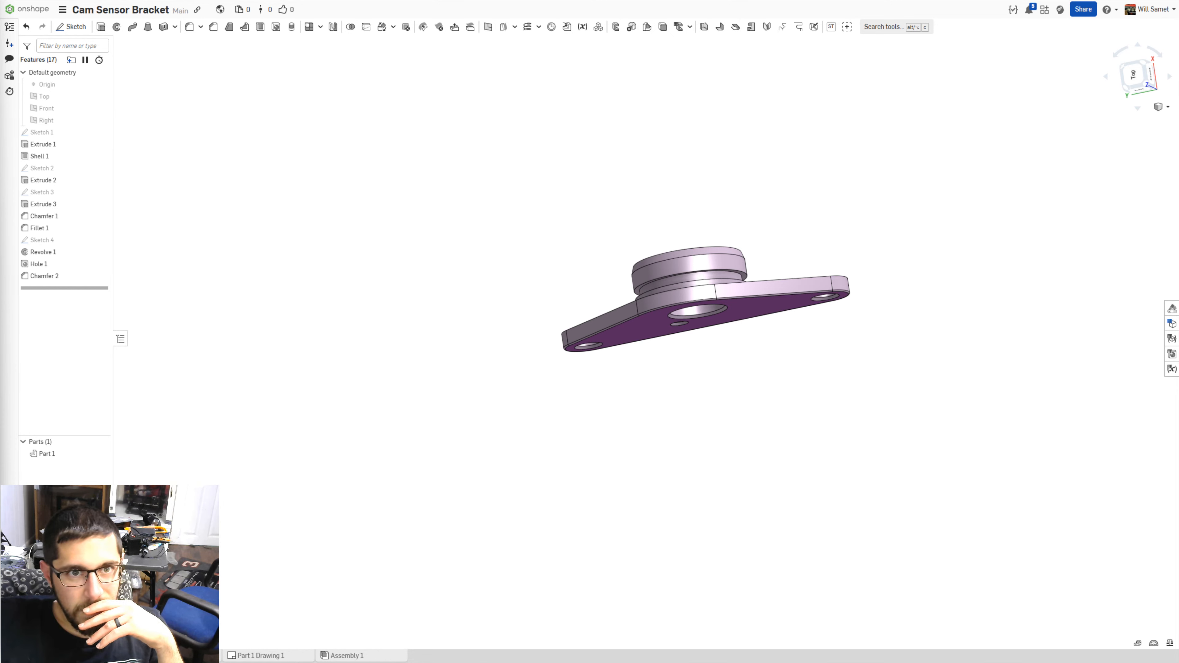
{"action": "scroll", "coordinate": [730, 299], "scroll_direction": "down", "scroll_amount": 2}
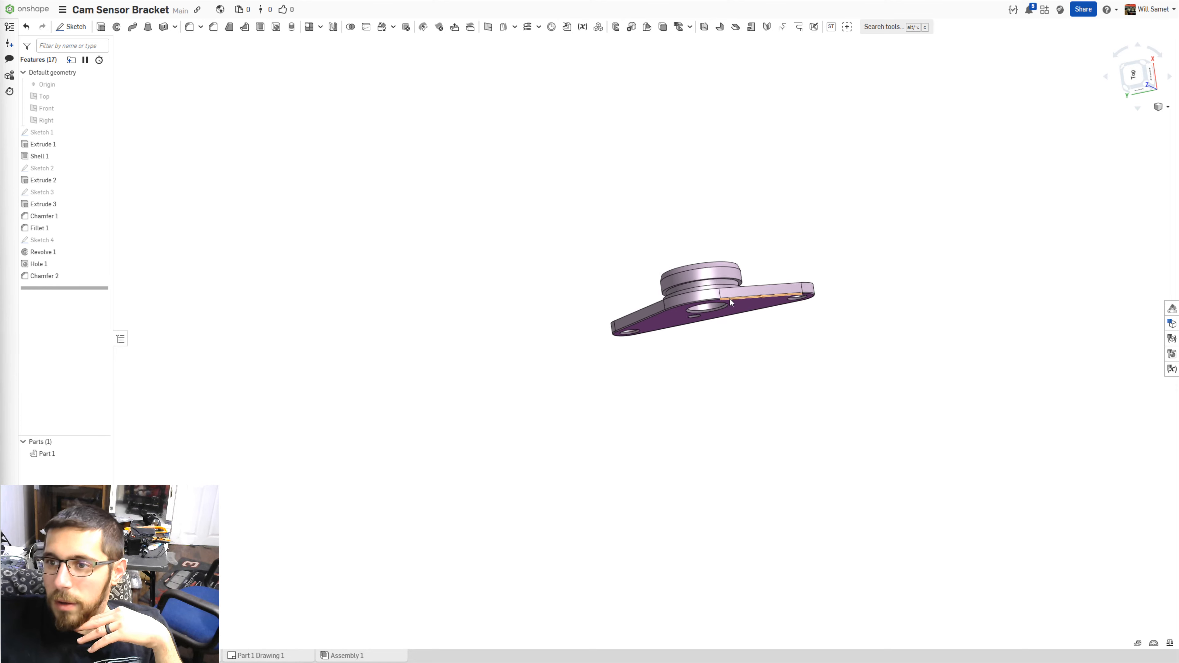
{"action": "scroll", "coordinate": [770, 284], "scroll_direction": "up", "scroll_amount": 5}
{"action": "right_click_drag", "start_coordinate": [683, 265], "coordinate": [675, 184]}
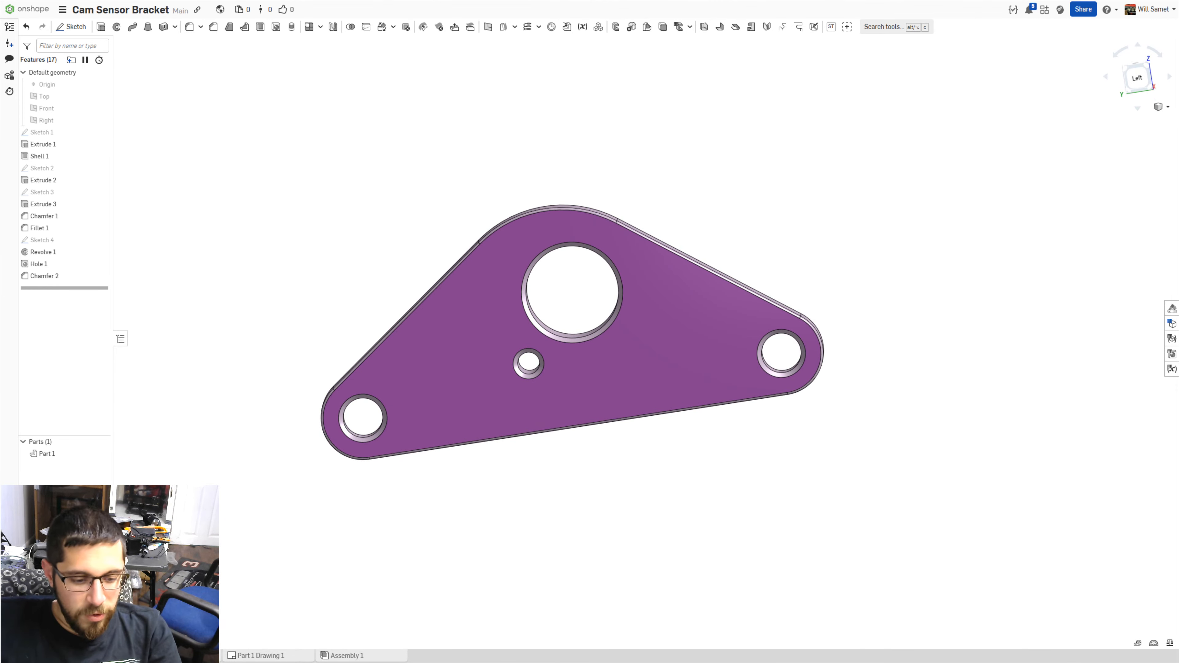